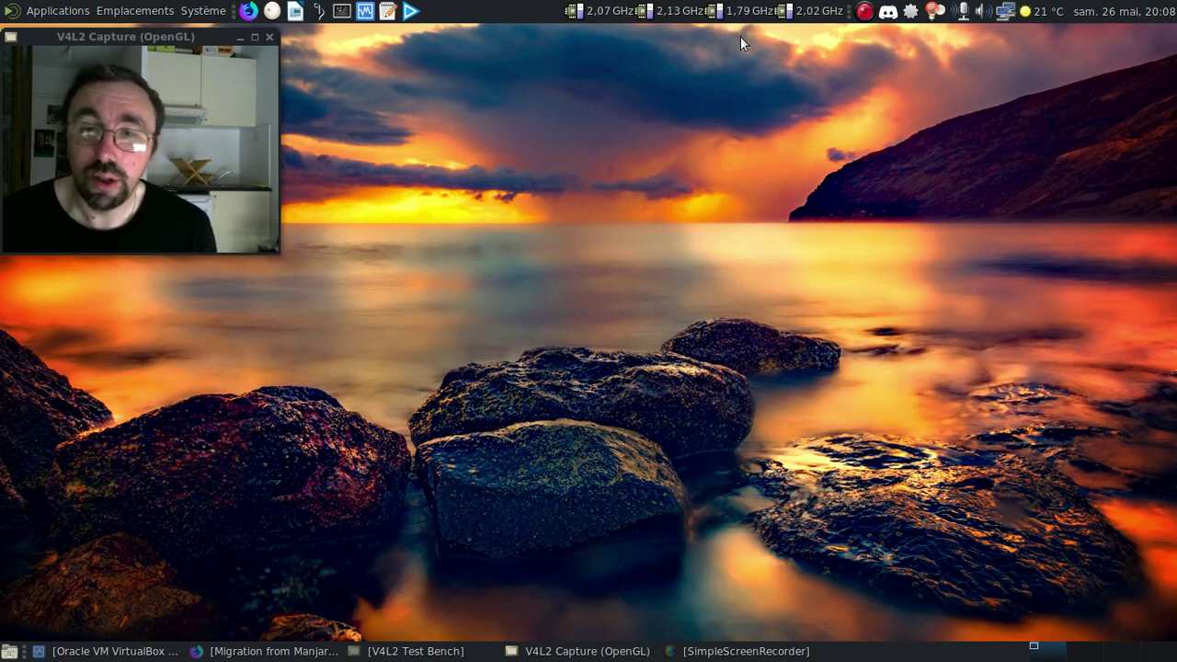
Review the ParabolaWiki page on migrating from Manjaro in Firefox, including its companion Migration from Arch page.
left_click(266, 651)
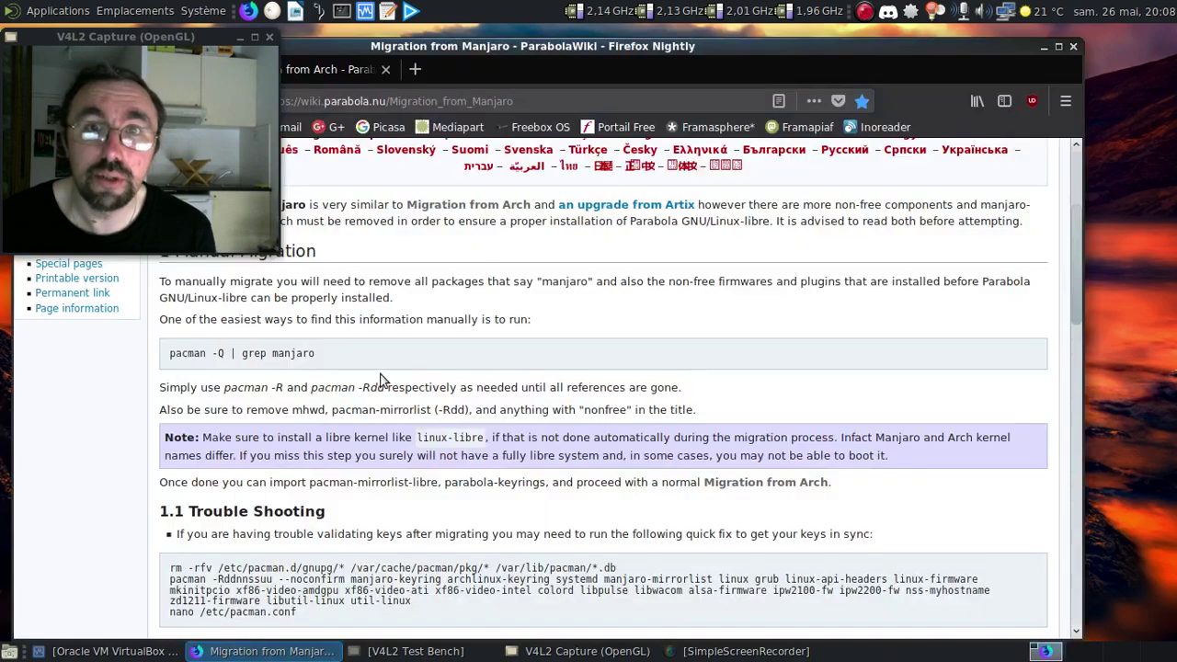
left_click_drag(469, 43, 635, 46)
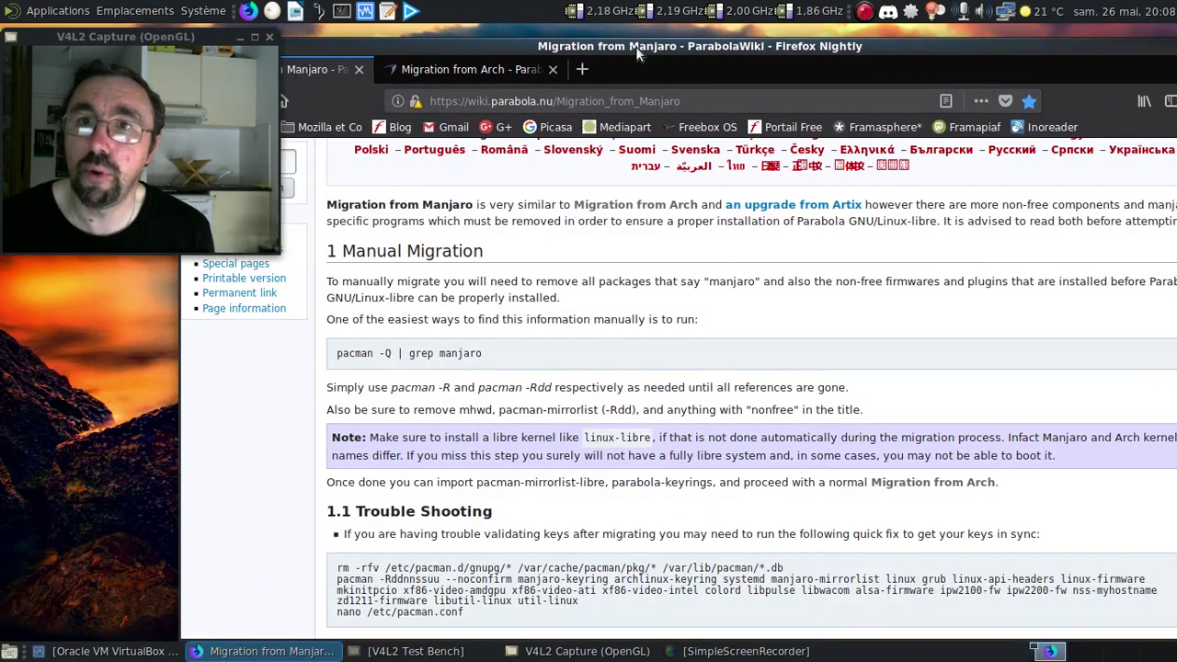
scroll(680, 348, "up", 5)
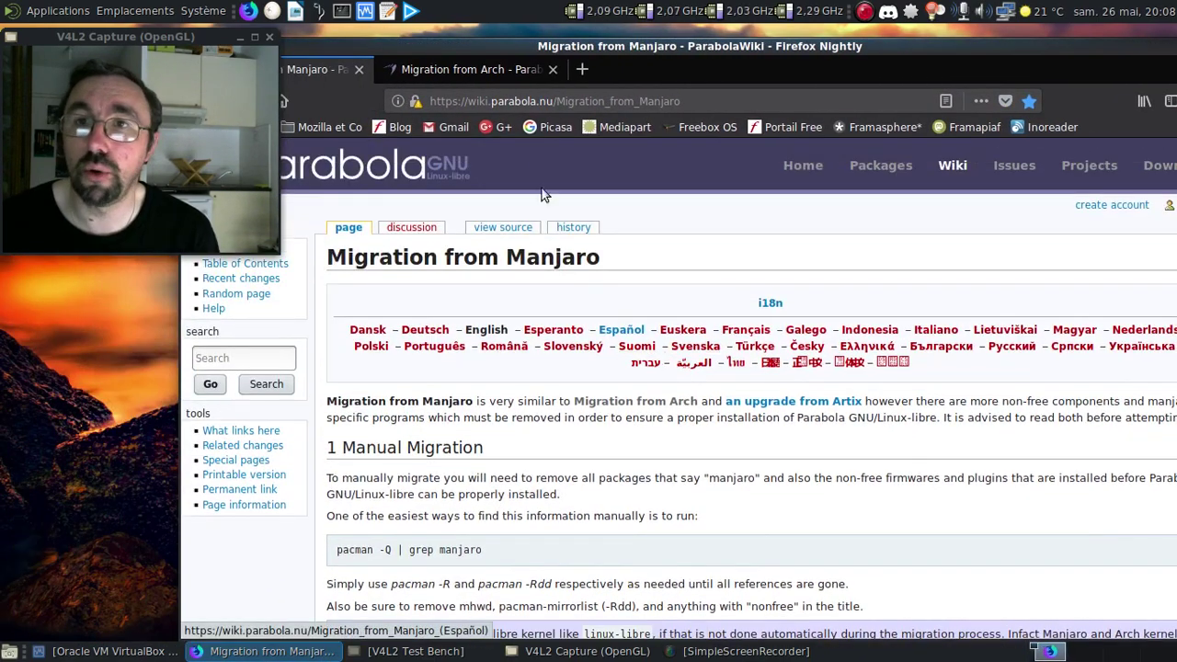
left_click(460, 69)
left_click(314, 69)
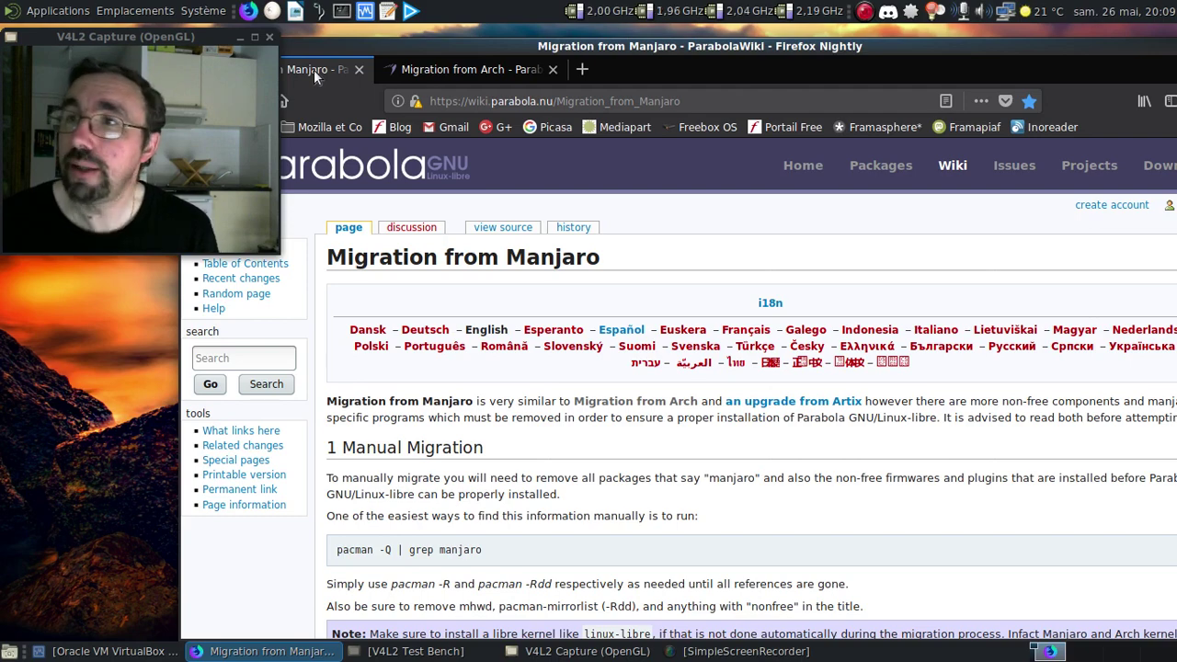
left_click_drag(671, 46, 523, 47)
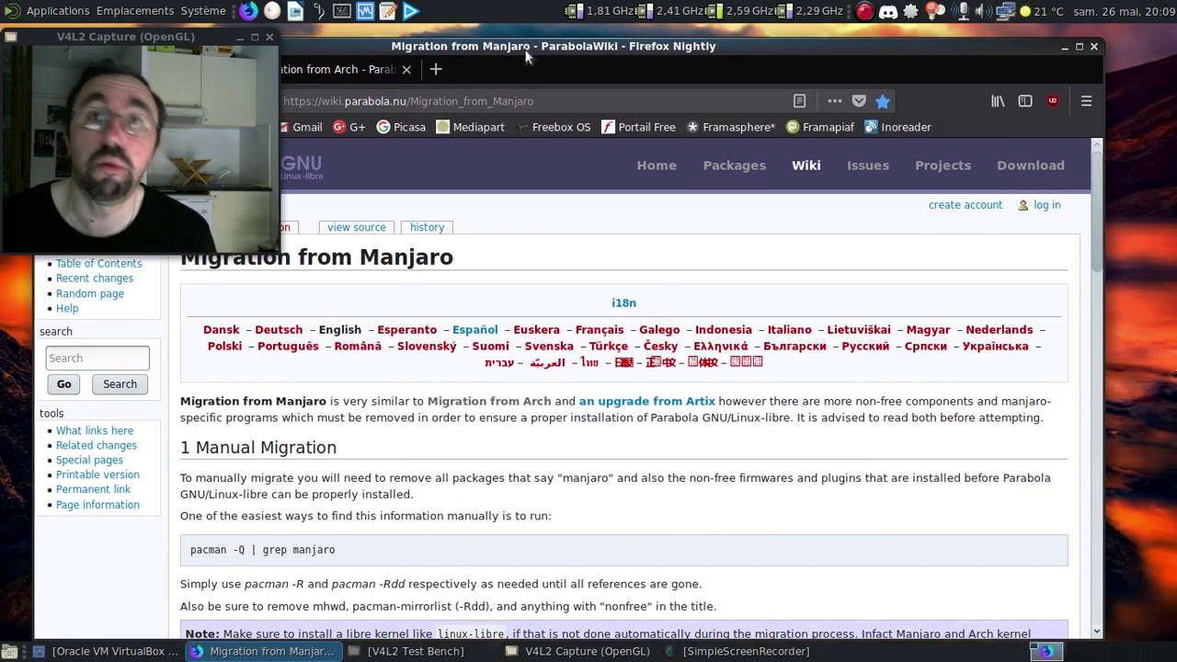
left_click(1065, 46)
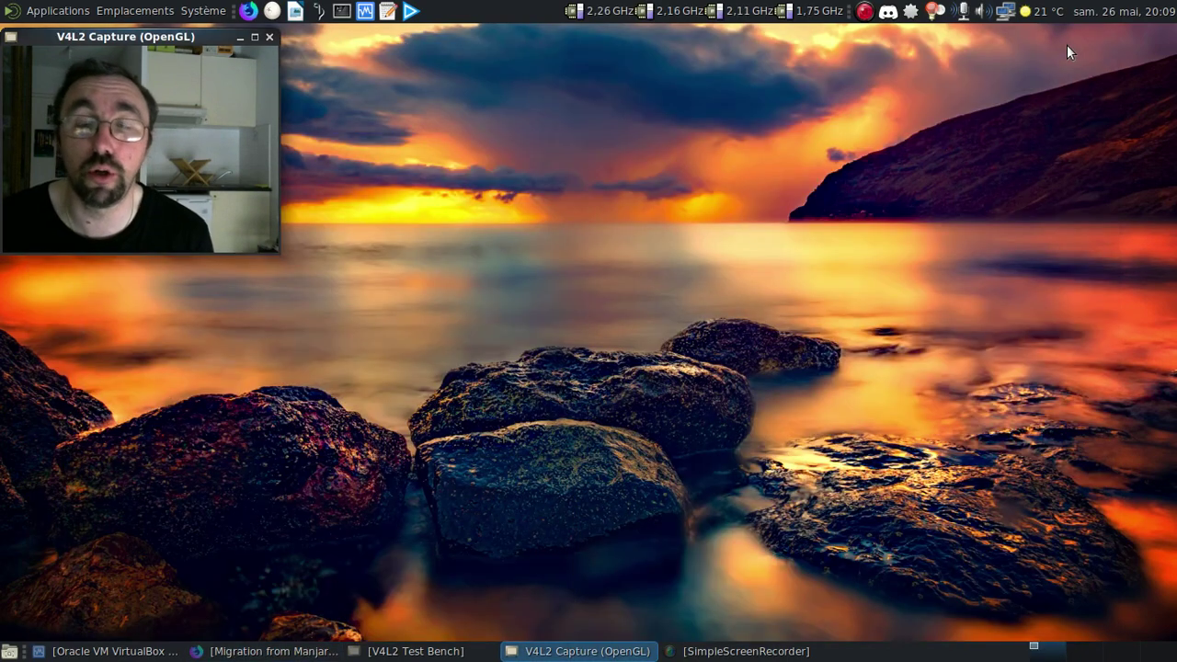
Switch to VirtualBox and attach manjaro-mate-tuxnvape-052018-stable-x86_64.iso to the Manja-Bola machine's optical drive.
left_click(111, 651)
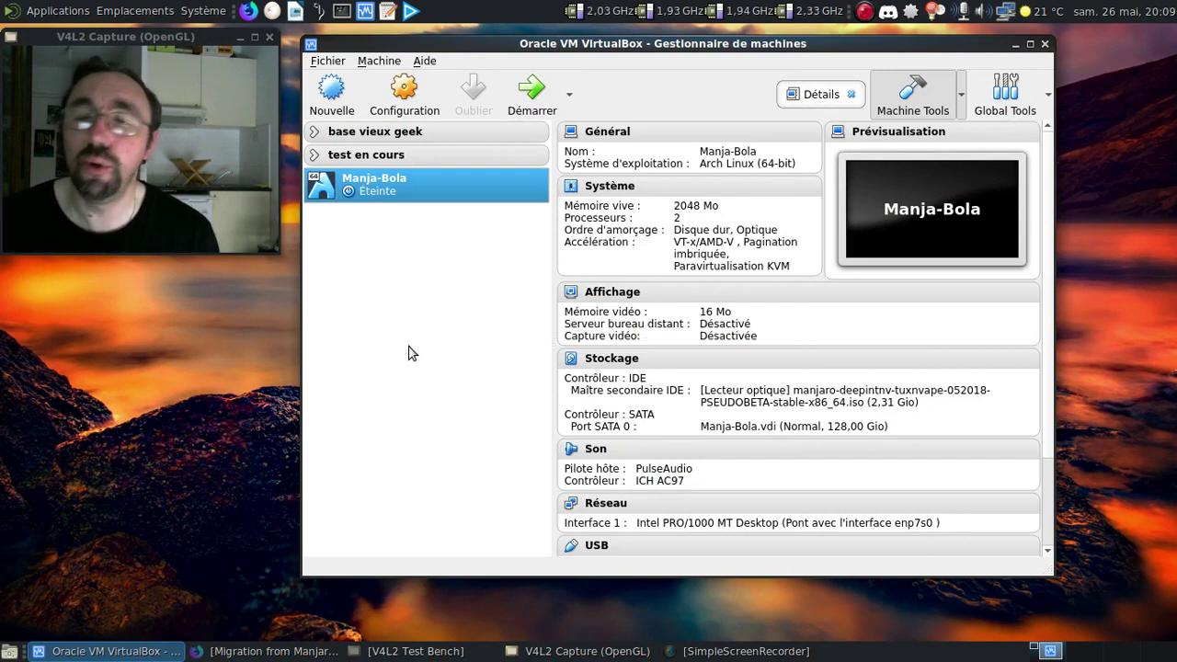
left_click(855, 393)
left_click(867, 459)
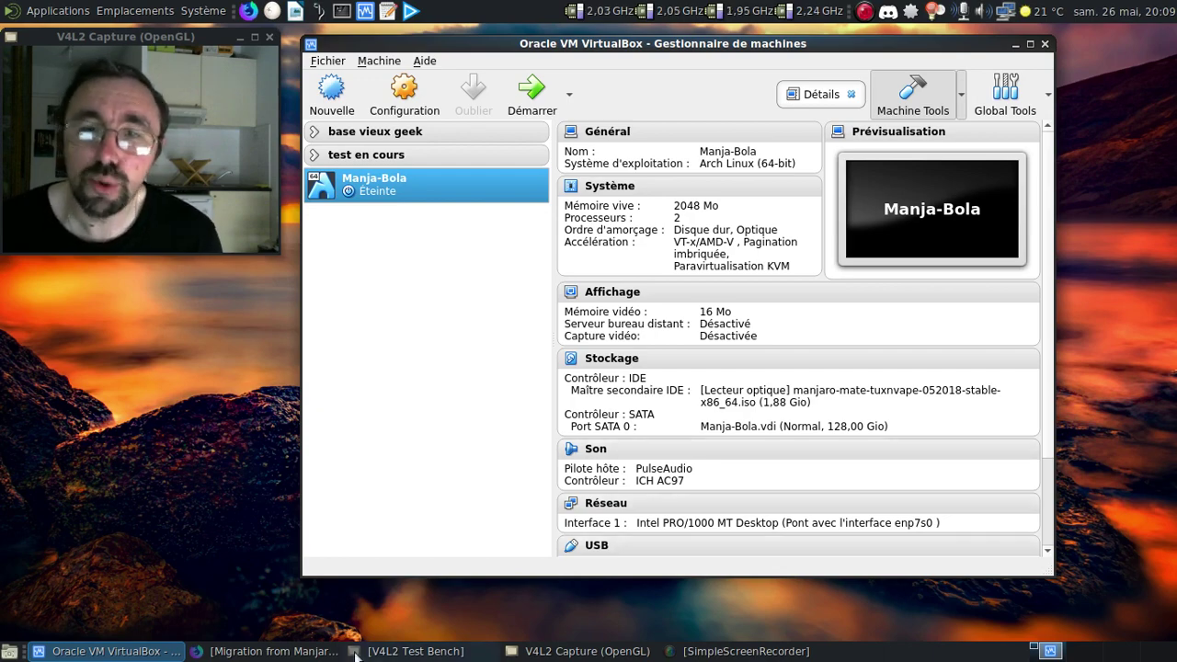
Check the manual migration instructions on the ParabolaWiki page and return to the VirtualBox manager.
left_click(266, 651)
scroll(535, 526, "down", 1)
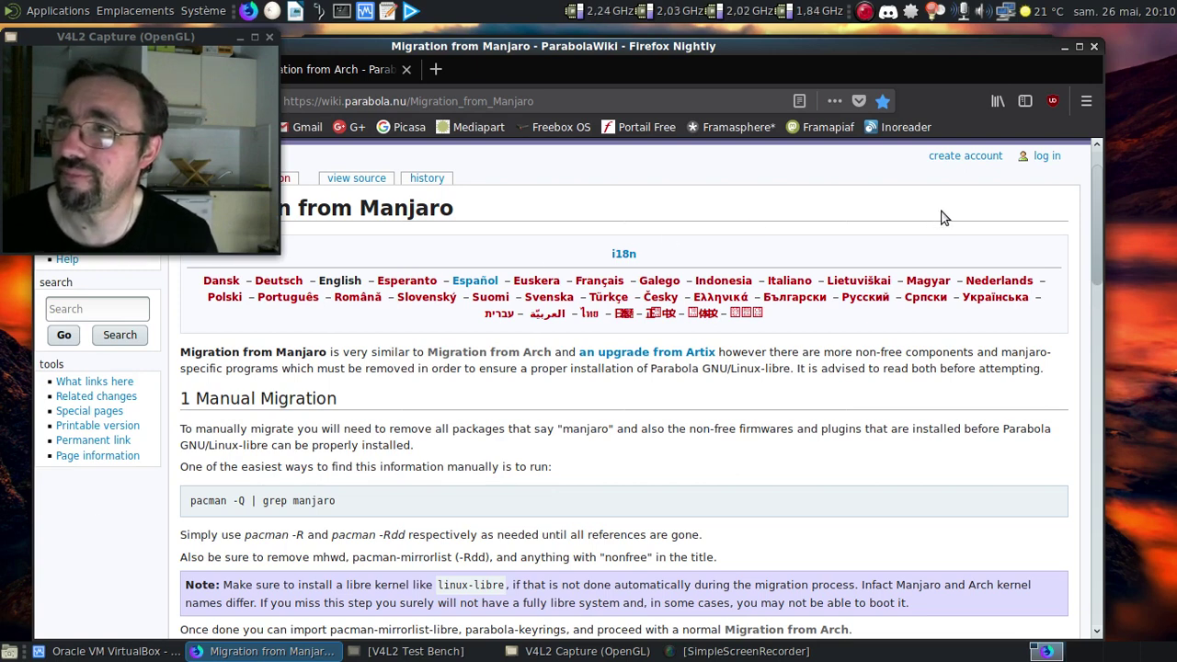
left_click(1063, 47)
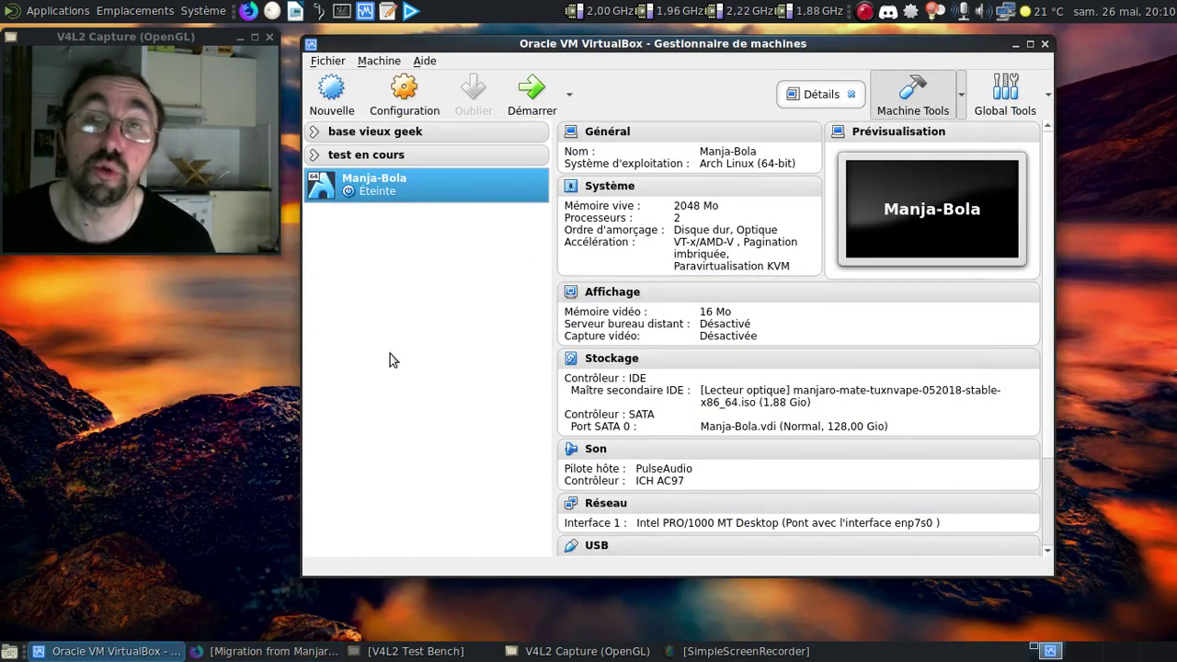
Start the Manja-Bola virtual machine, clear the manager window out of the way and boot the Manjaro Linux entry.
left_click(534, 92)
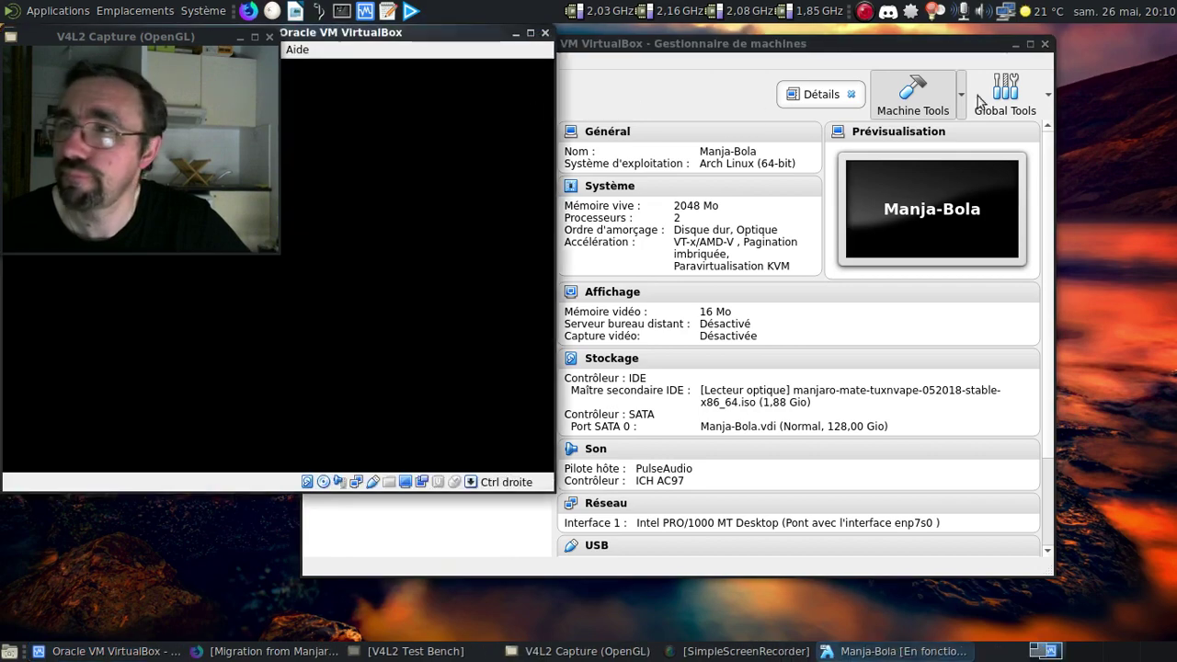
left_click(1015, 45)
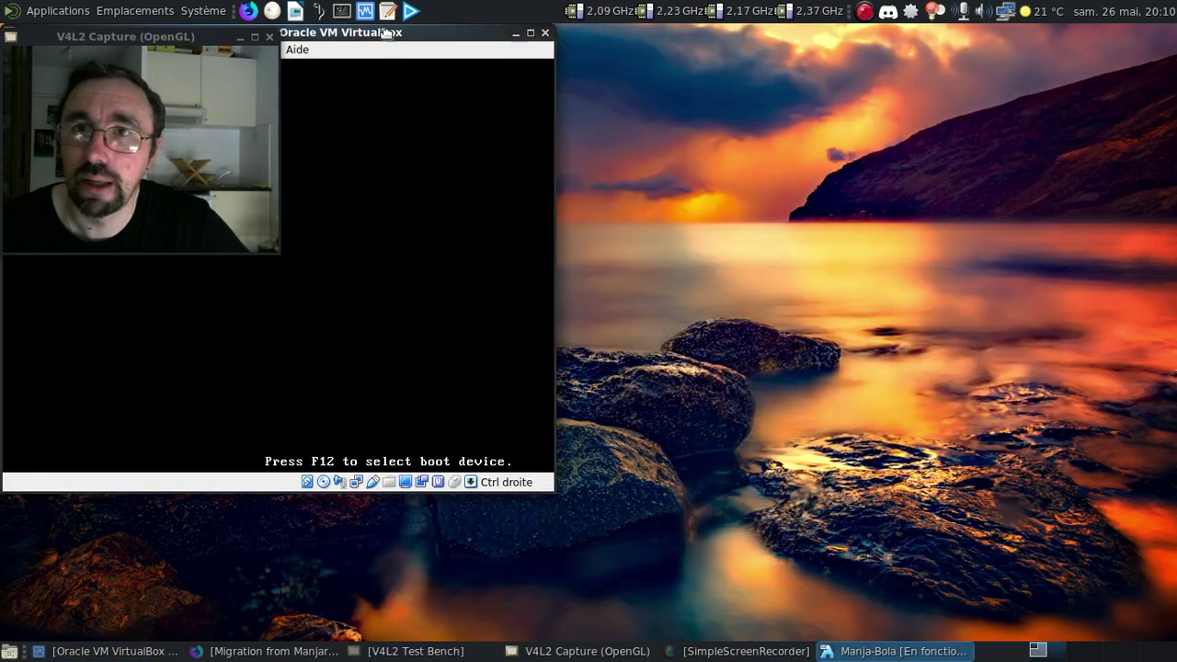
left_click_drag(716, 52, 674, 37)
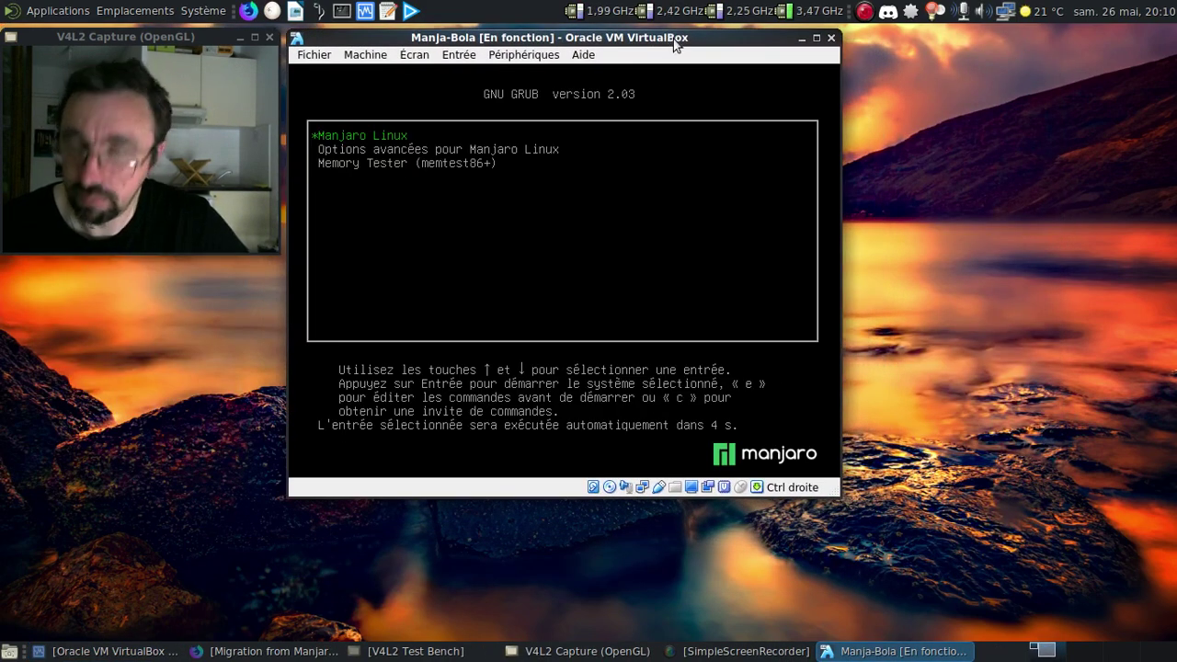
key("Return")
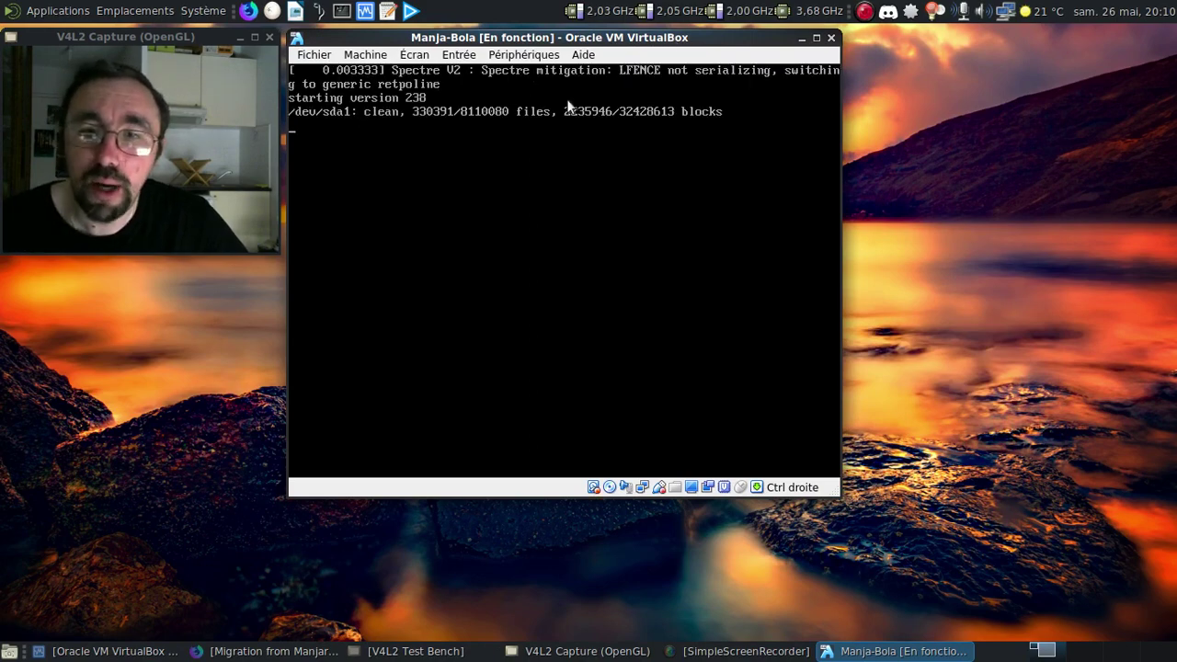
Log in to the virtual machine's desktop with the account password and close the Manjaro Hello welcome window.
left_click(266, 654)
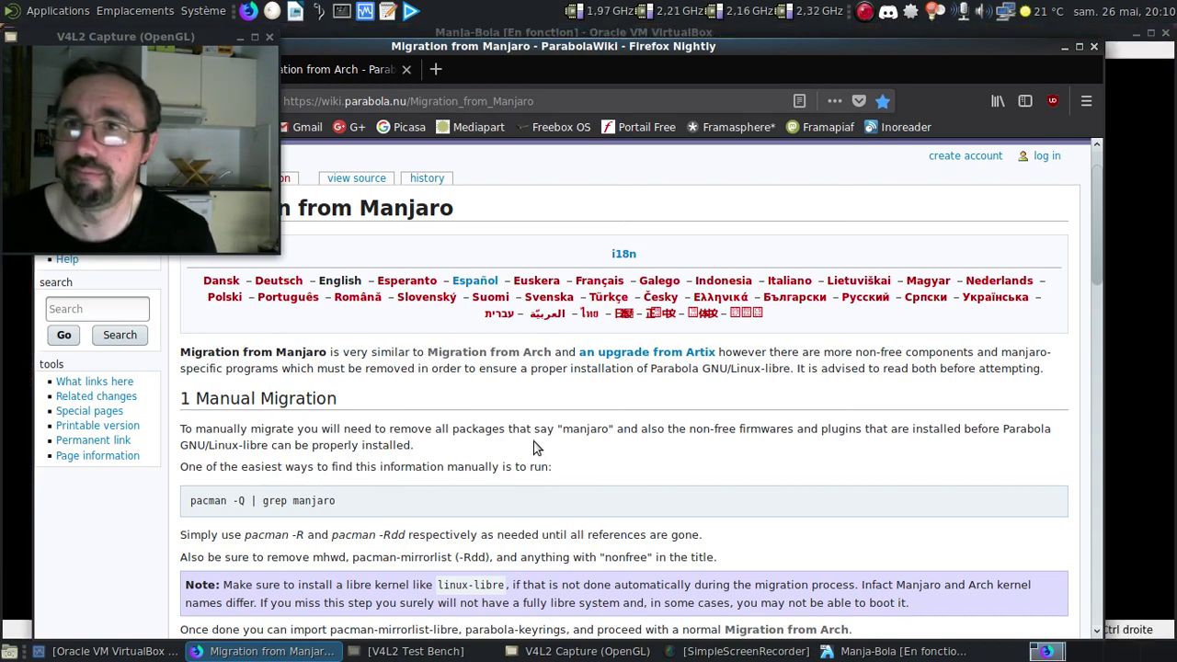
left_click(1163, 129)
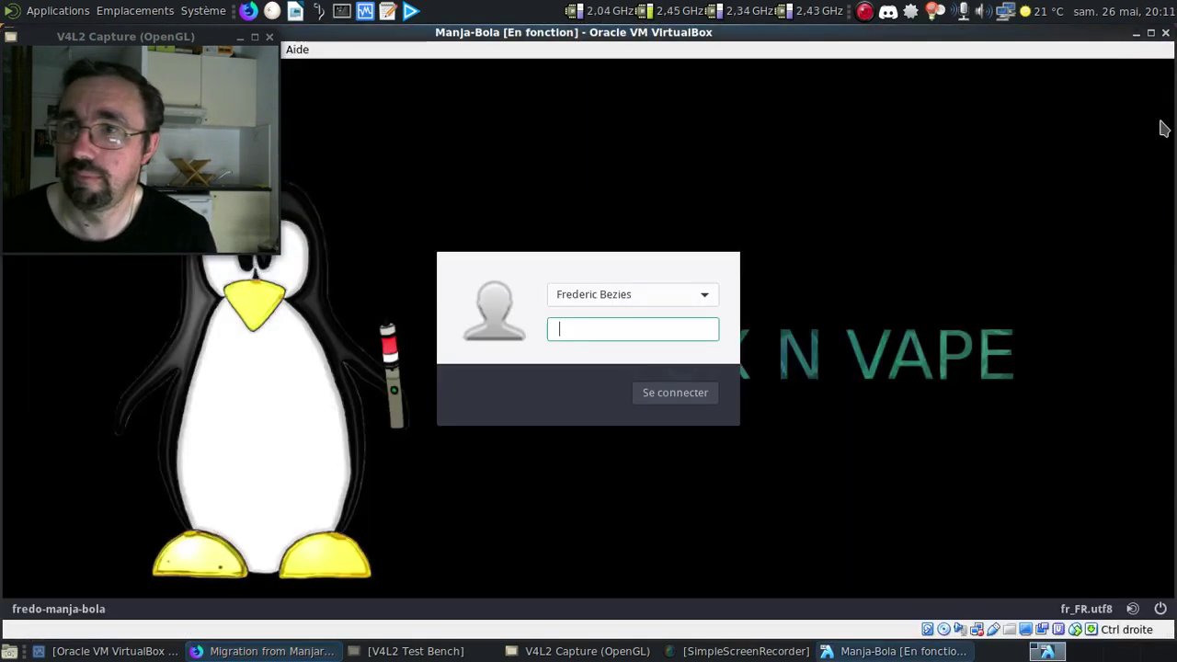
type("••••••")
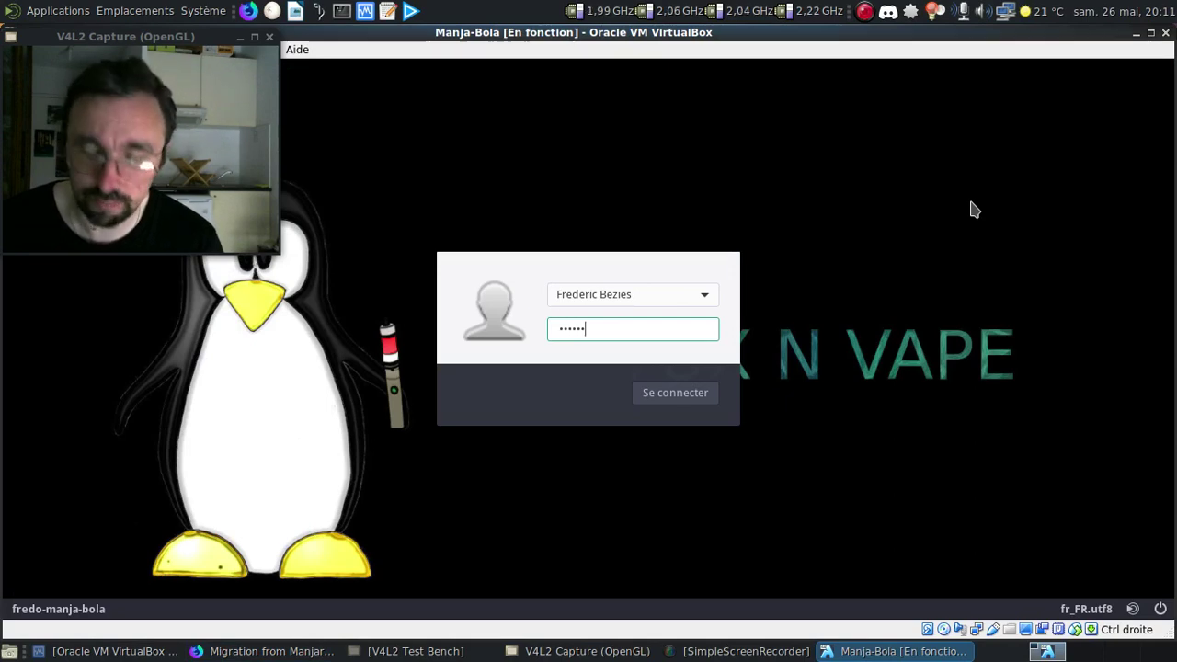
key("Return")
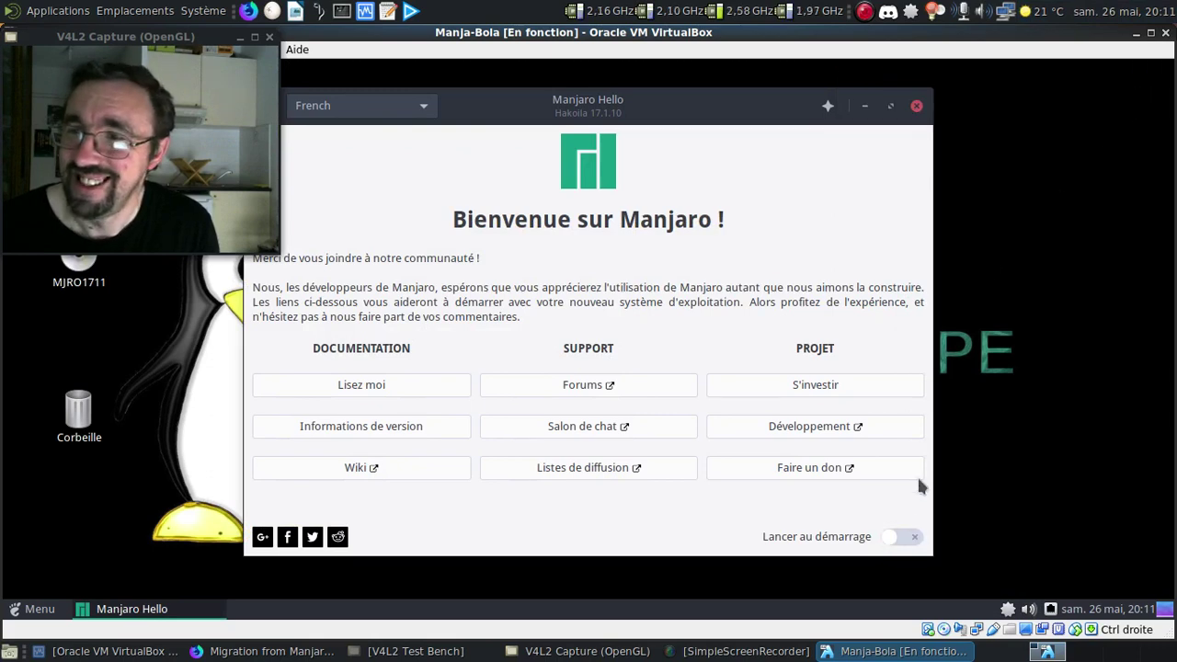
left_click(917, 106)
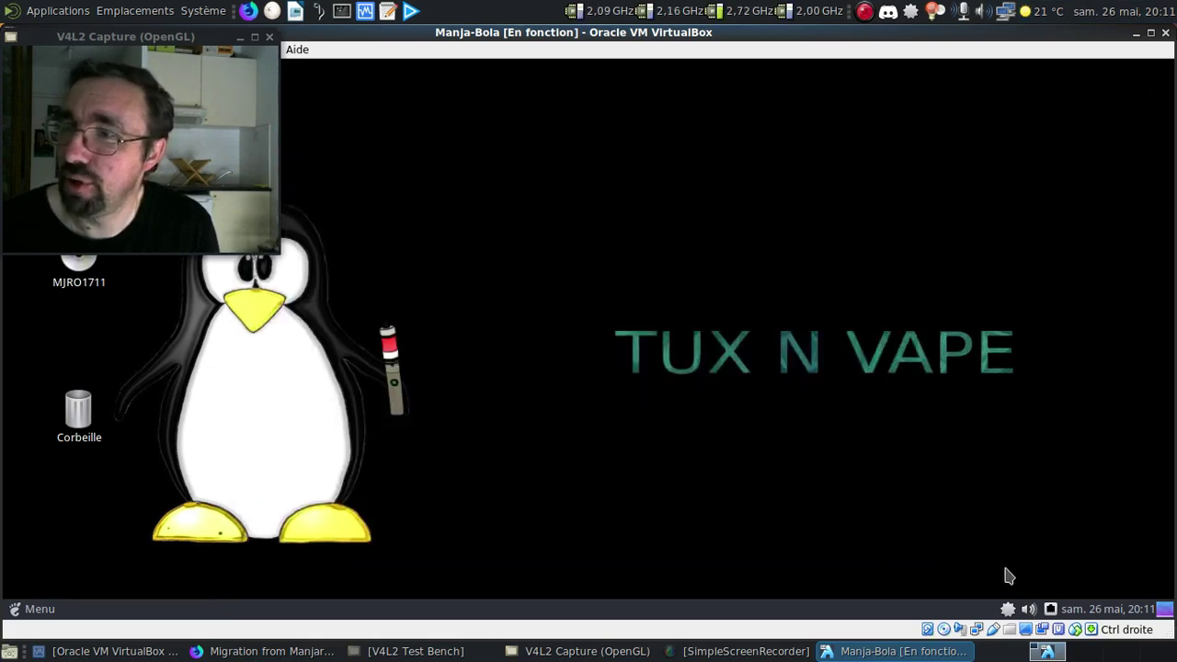
Open the guest system's package manager and search for packages matching "manjaro".
right_click(1008, 609)
left_click(986, 564)
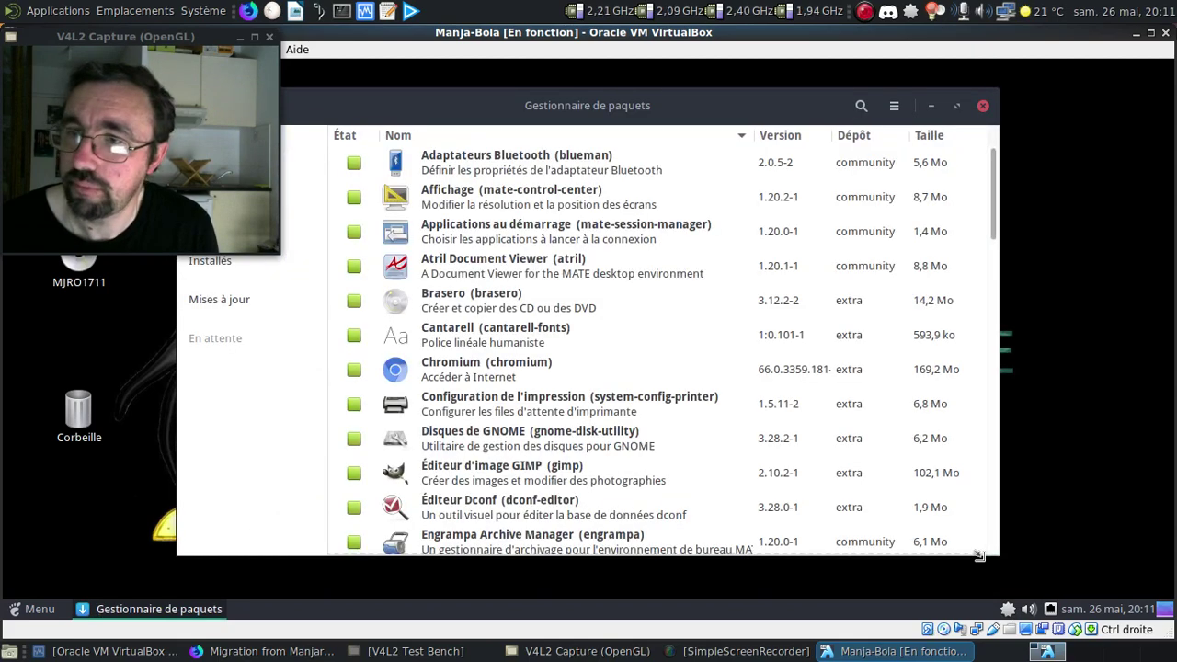
left_click_drag(599, 107, 645, 112)
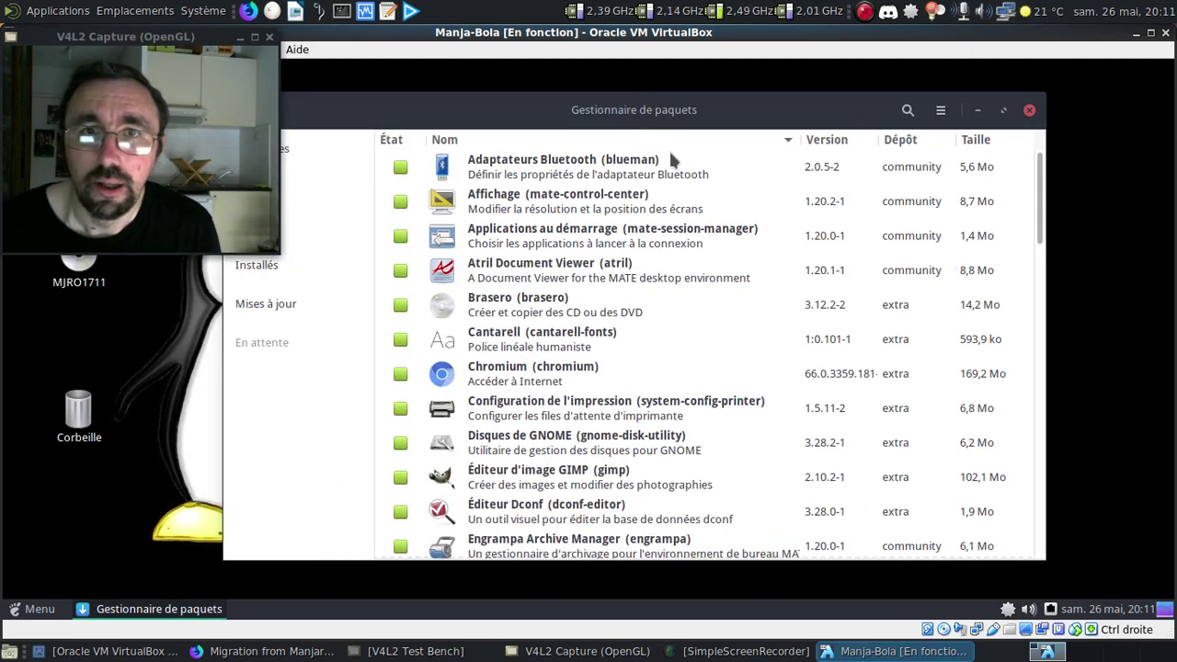
type("manjaro")
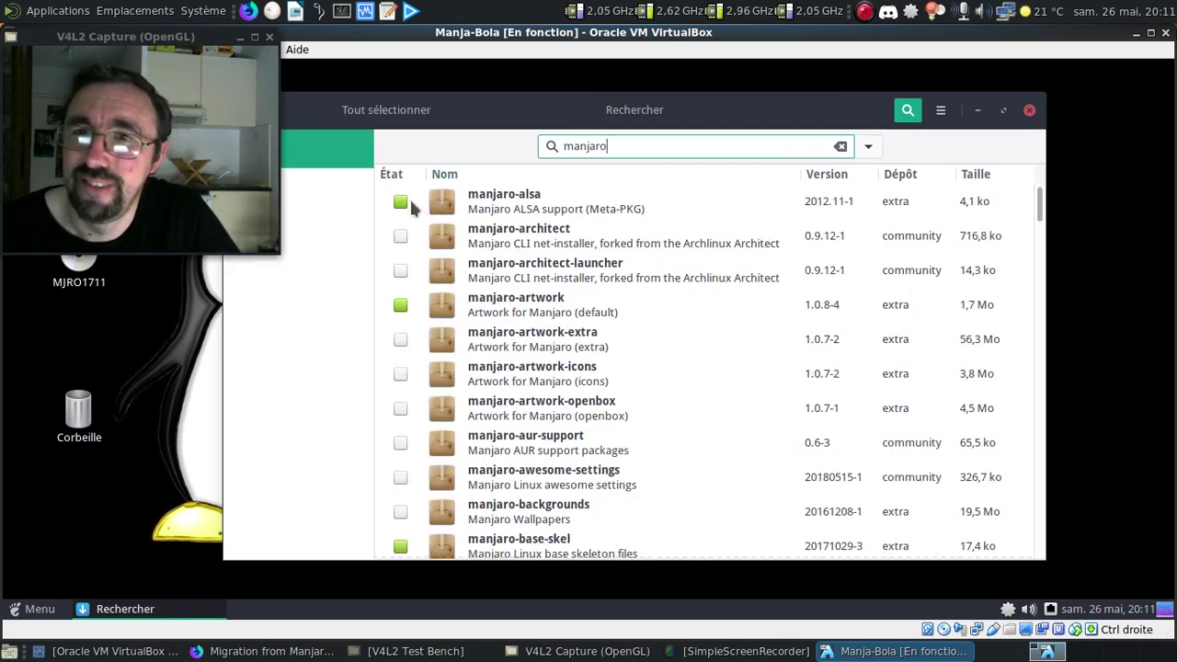
Mark manjaro-alsa, manjaro-artwork, manjaro-base-skel and manjaro-browser-settings for removal.
left_click(400, 201)
left_click(400, 305)
scroll(570, 308, "down", 3)
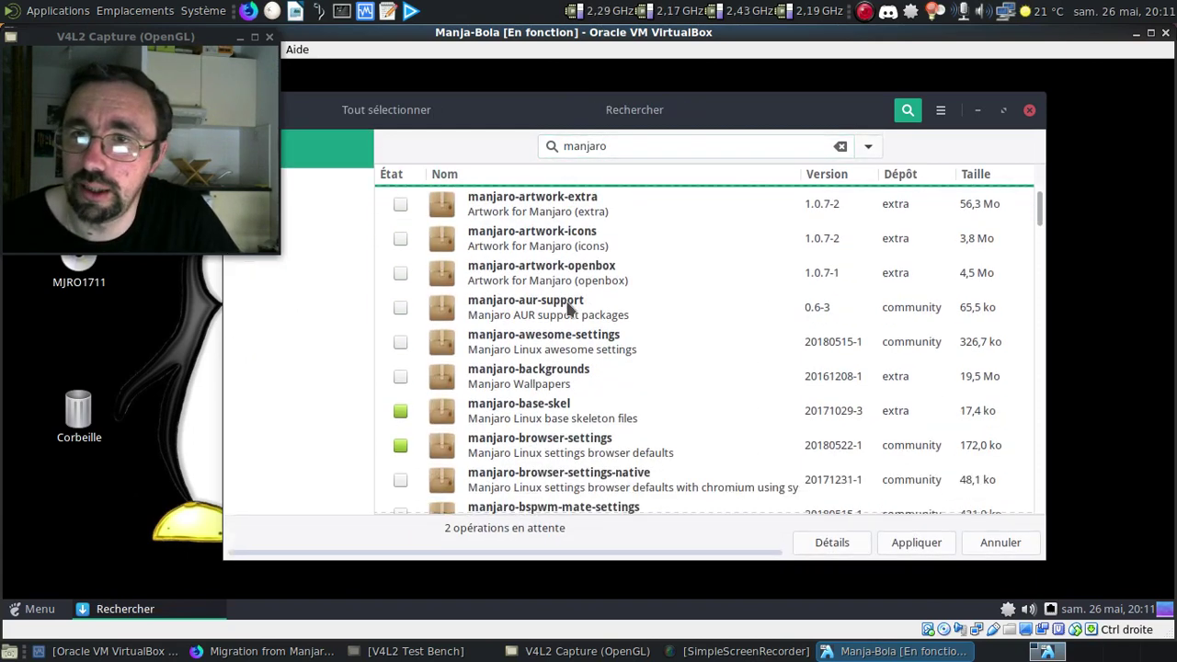
left_click(400, 410)
left_click(400, 445)
Mark manjaro-documentation-fr, manjaro-firmware, manjaro-hello, manjaro-hotfixes and manjaro-icons for removal.
scroll(584, 372, "down", 3)
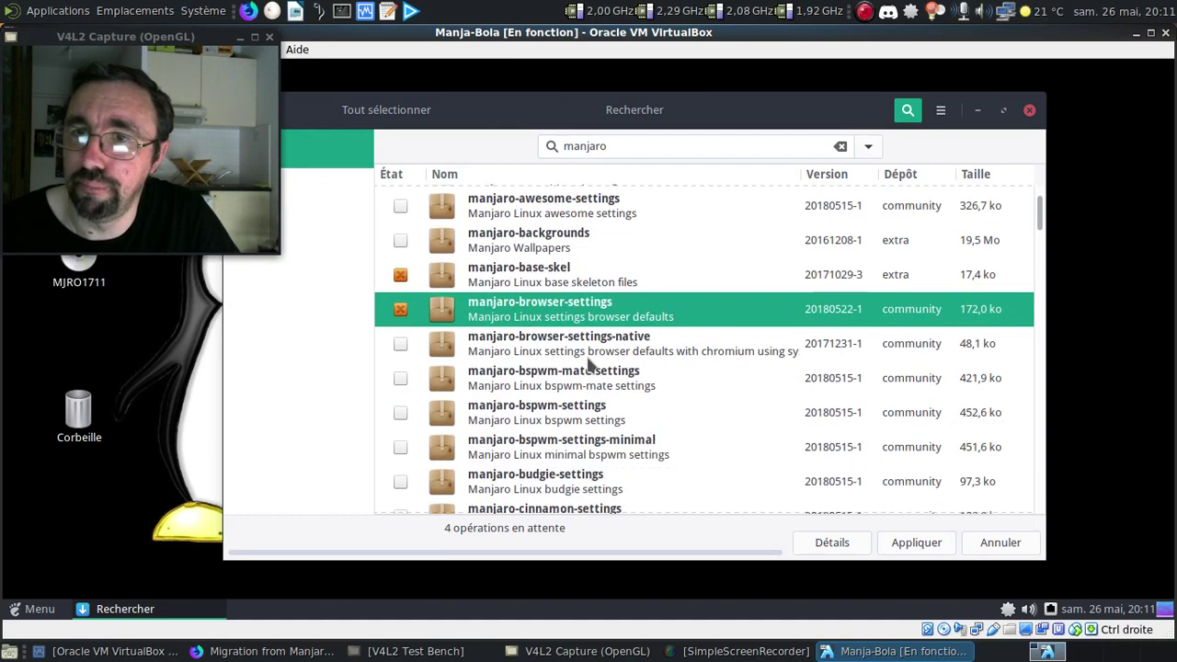
scroll(588, 365, "down", 7)
left_click(400, 325)
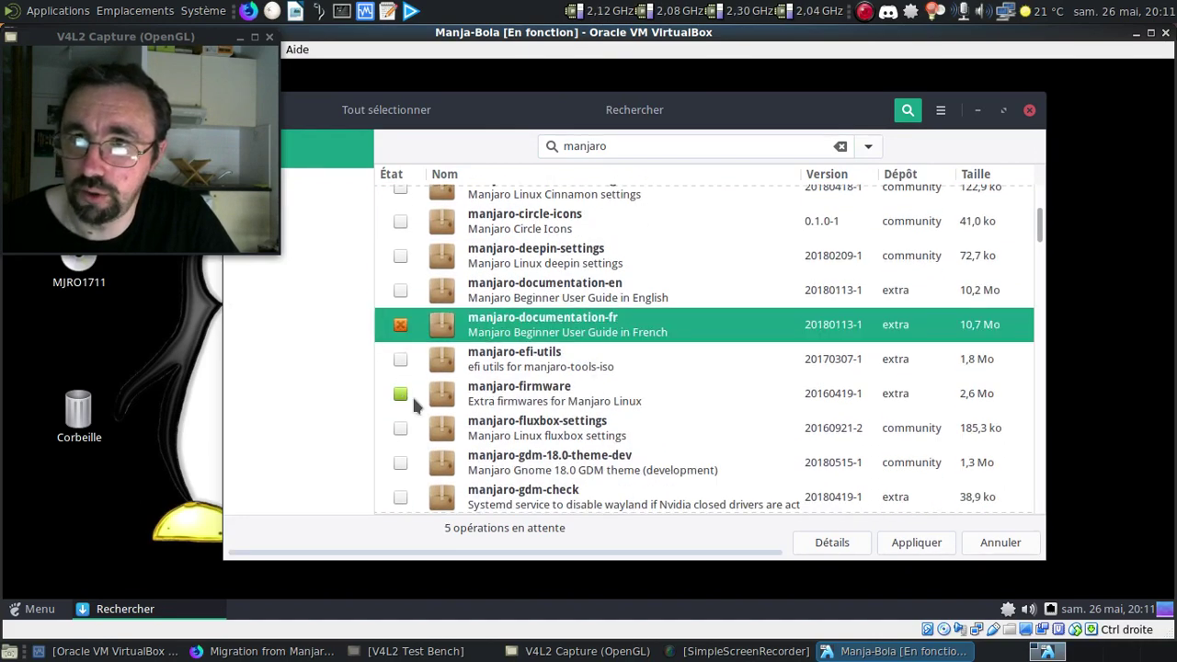
left_click(409, 395)
scroll(409, 397, "down", 10)
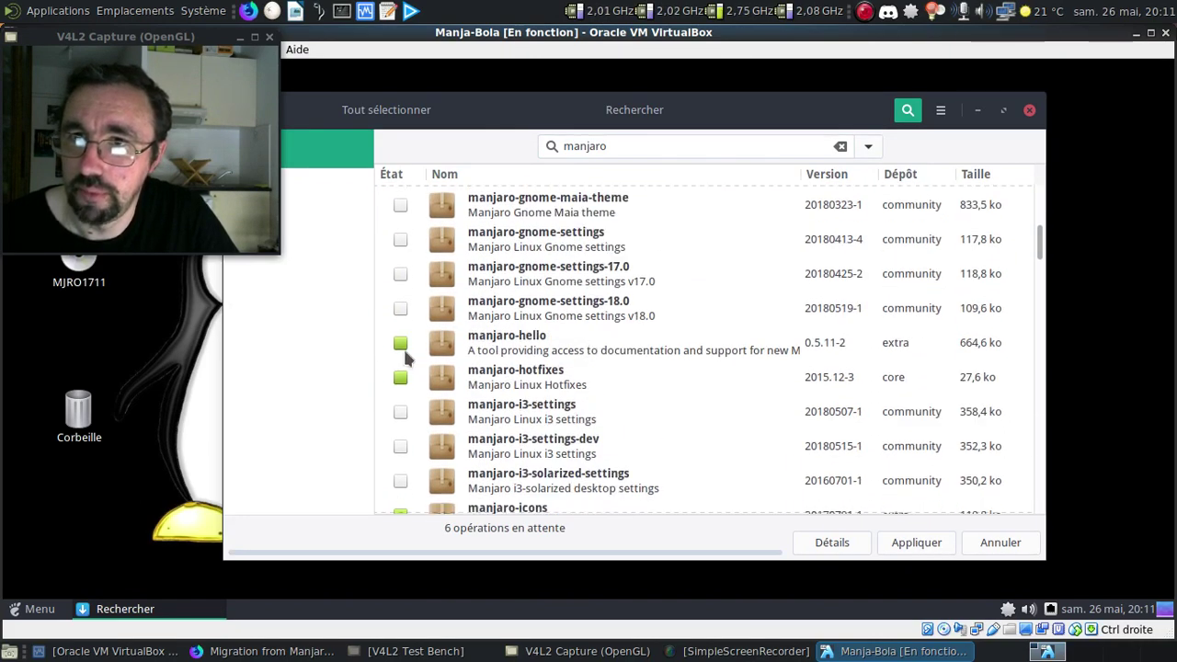
left_click(400, 342)
left_click(402, 377)
scroll(598, 342, "down", 3)
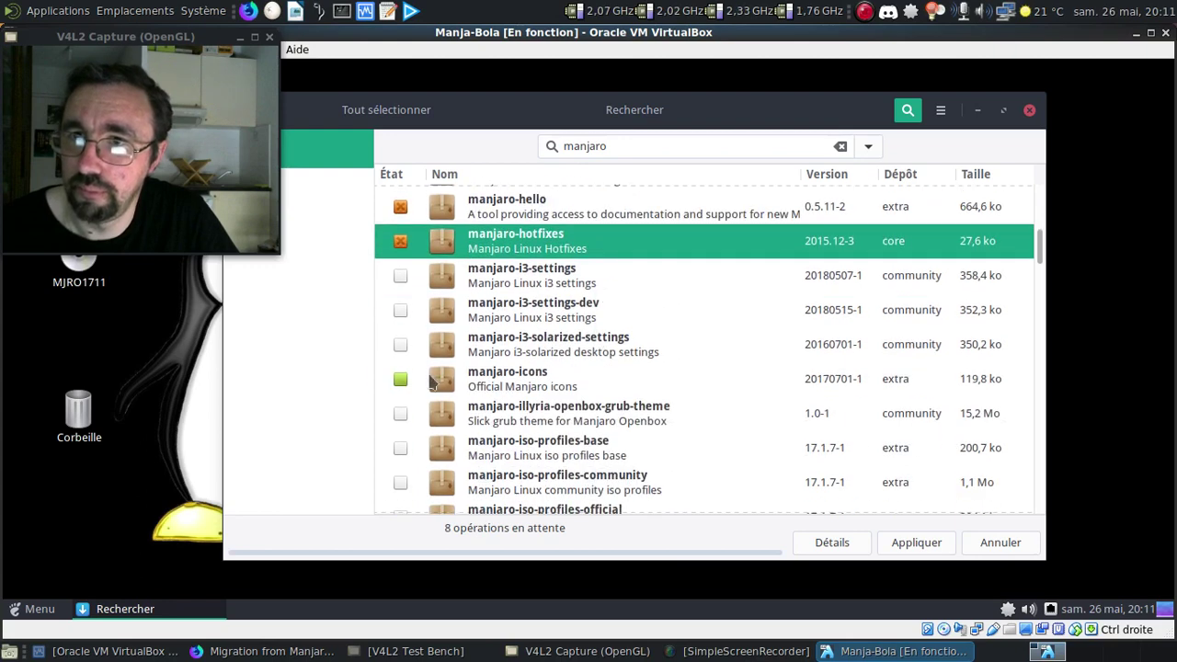
left_click(400, 378)
Leave manjaro-keyring installed and mark manjaro-mate-panel-layout and manjaro-mate-settings for removal.
scroll(564, 331, "down", 7)
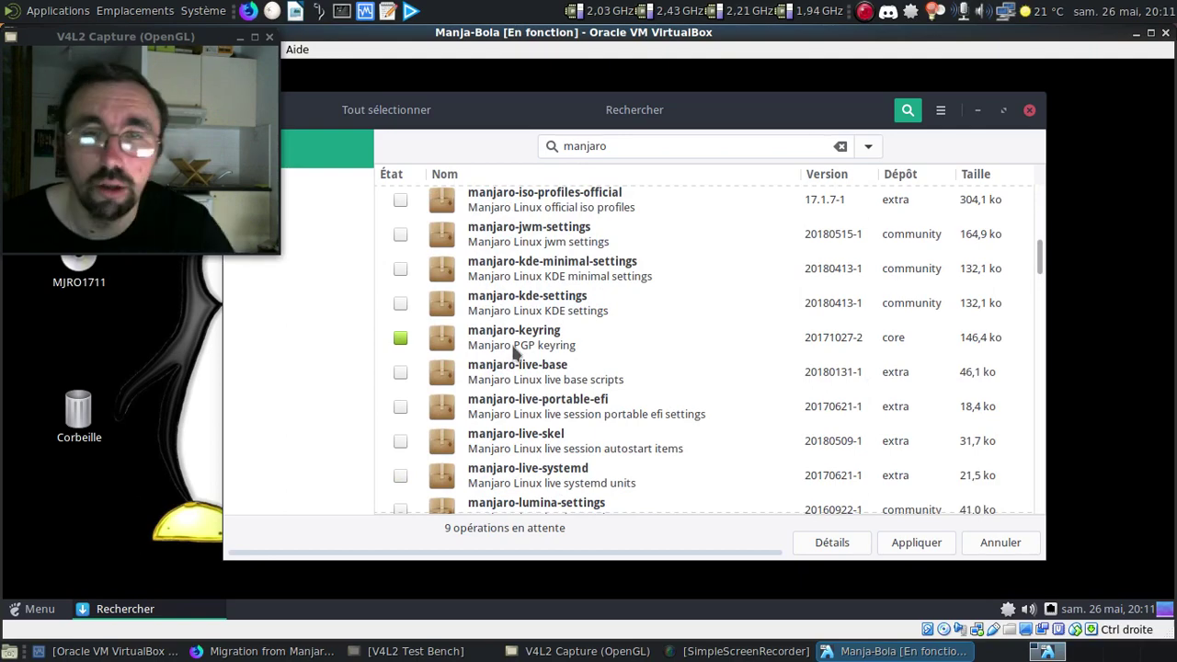
scroll(511, 350, "down", 10)
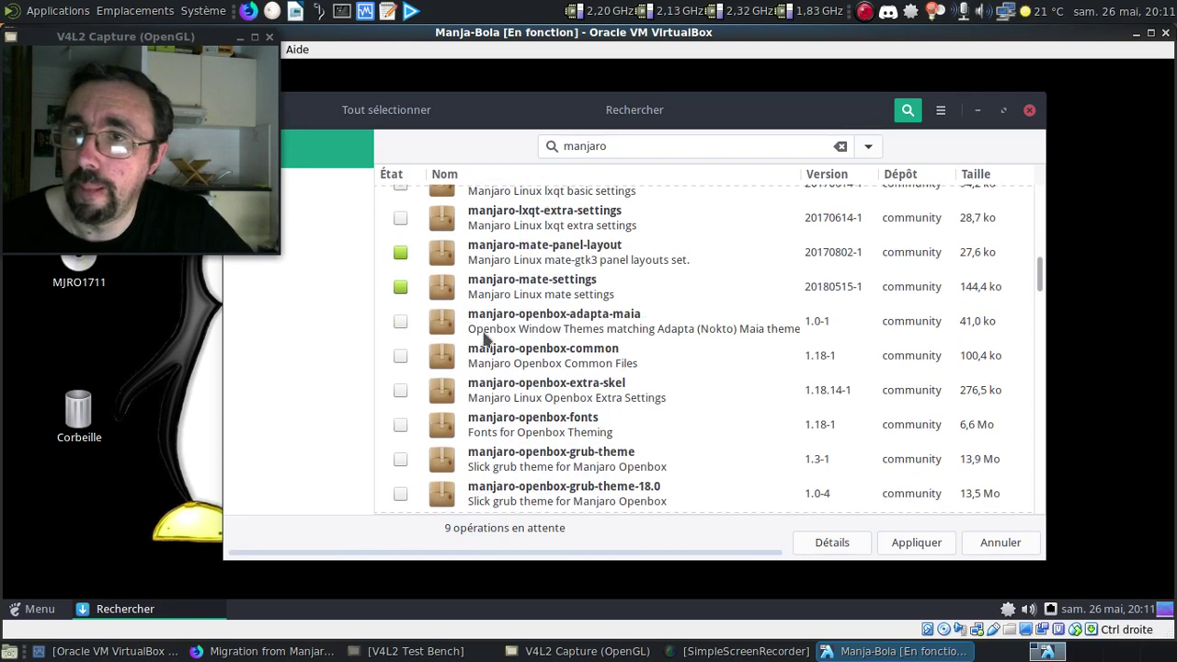
left_click(401, 252)
left_click(401, 286)
Mark manjaro-printer, manjaro-pulse, manjaro-release, manjaro-settings-manager and manjaro-settings-manager-notifier for removal.
scroll(548, 290, "down", 3)
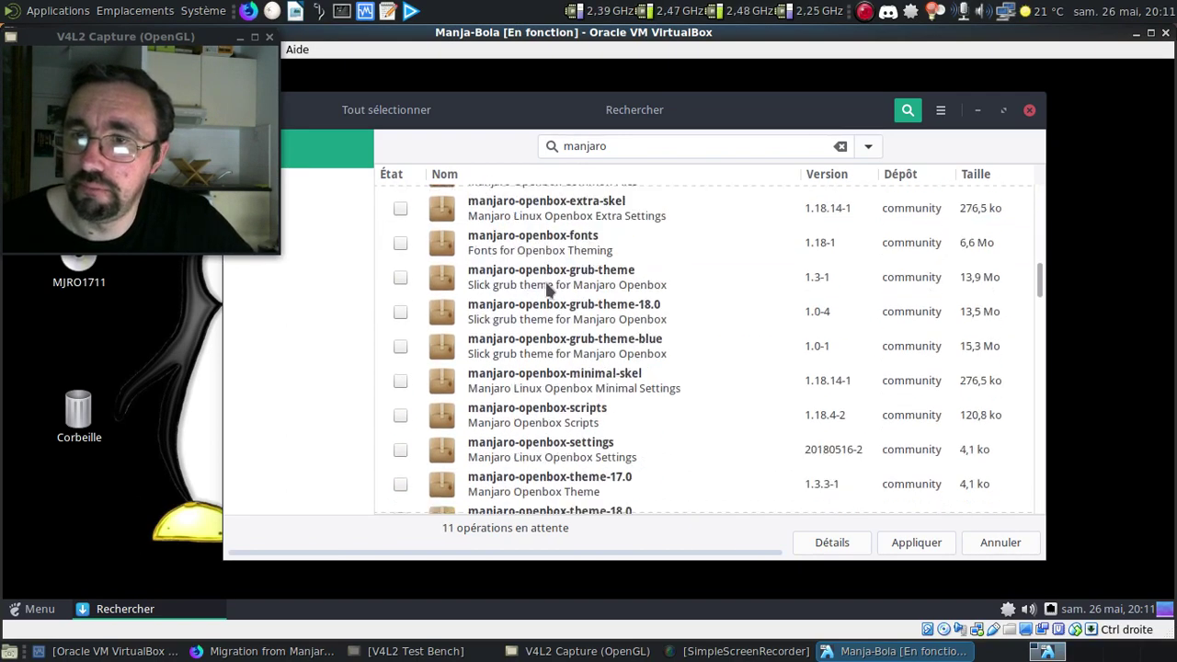
scroll(548, 289, "down", 5)
left_click(400, 293)
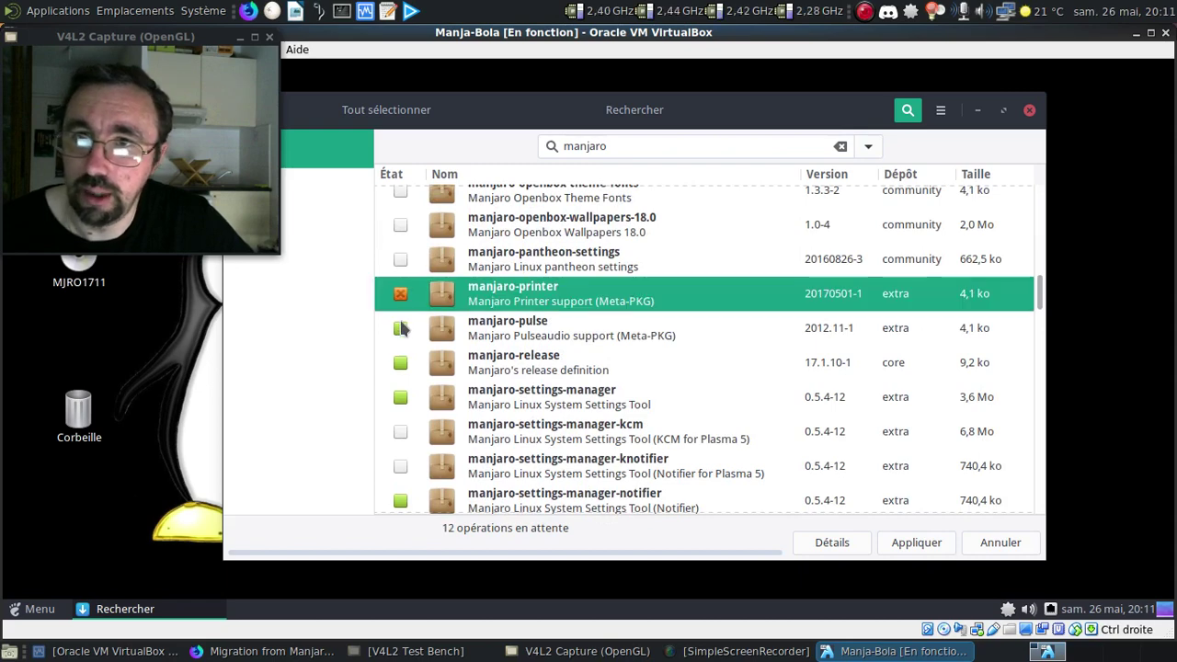
left_click(401, 328)
left_click(400, 362)
scroll(576, 366, "down", 3)
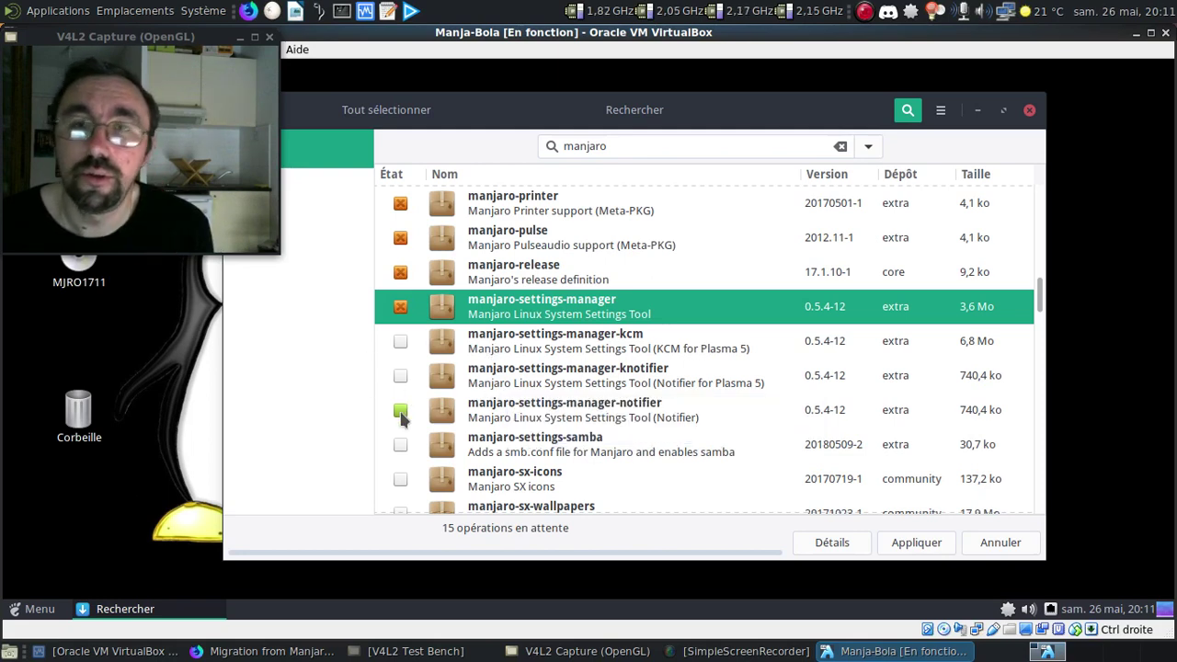
left_click(401, 415)
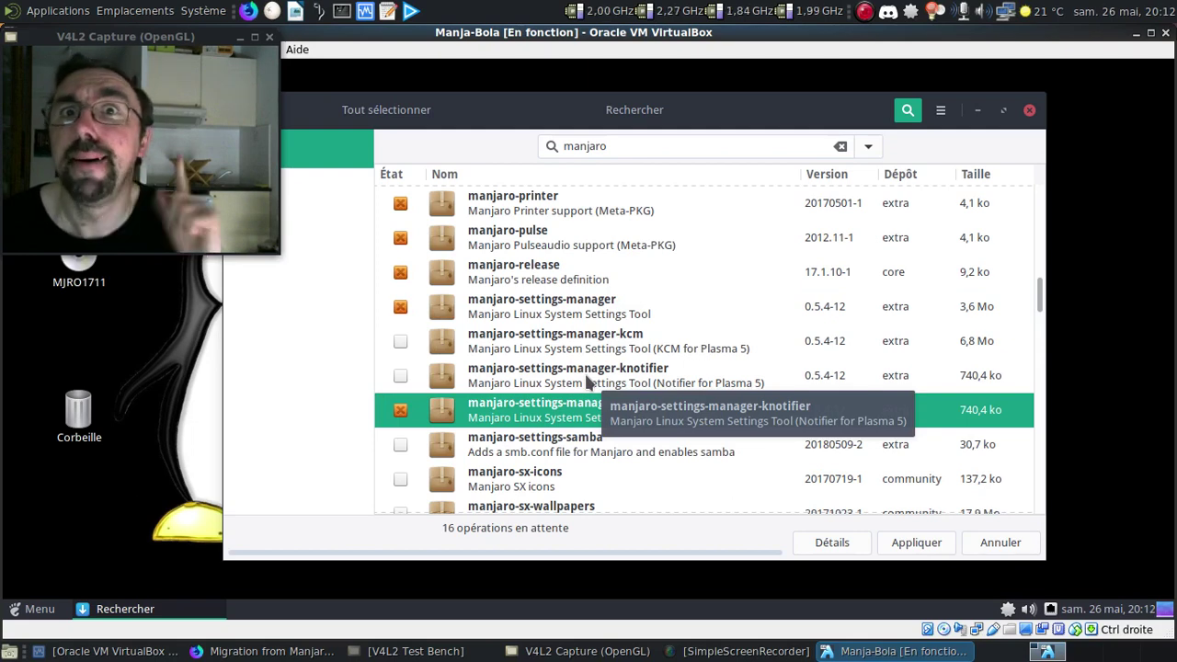
Apply the pending manjaro package removals, authenticate with the account password and close the package manager.
scroll(746, 424, "down", 3)
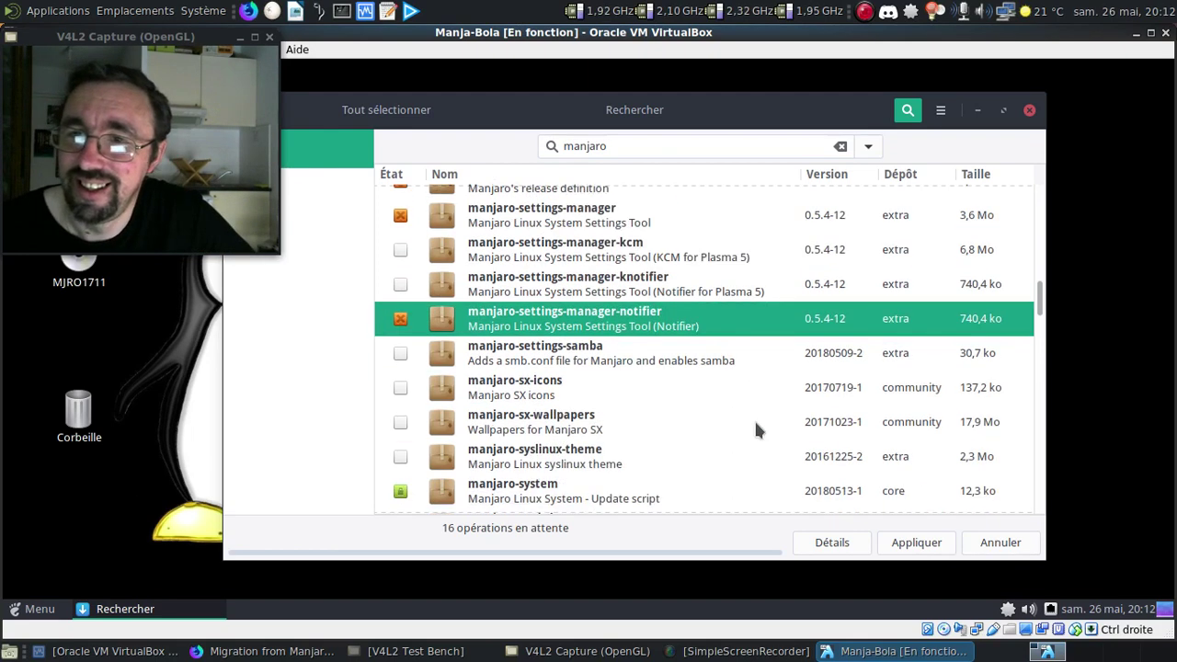
scroll(754, 418, "down", 1)
scroll(735, 427, "down", 12)
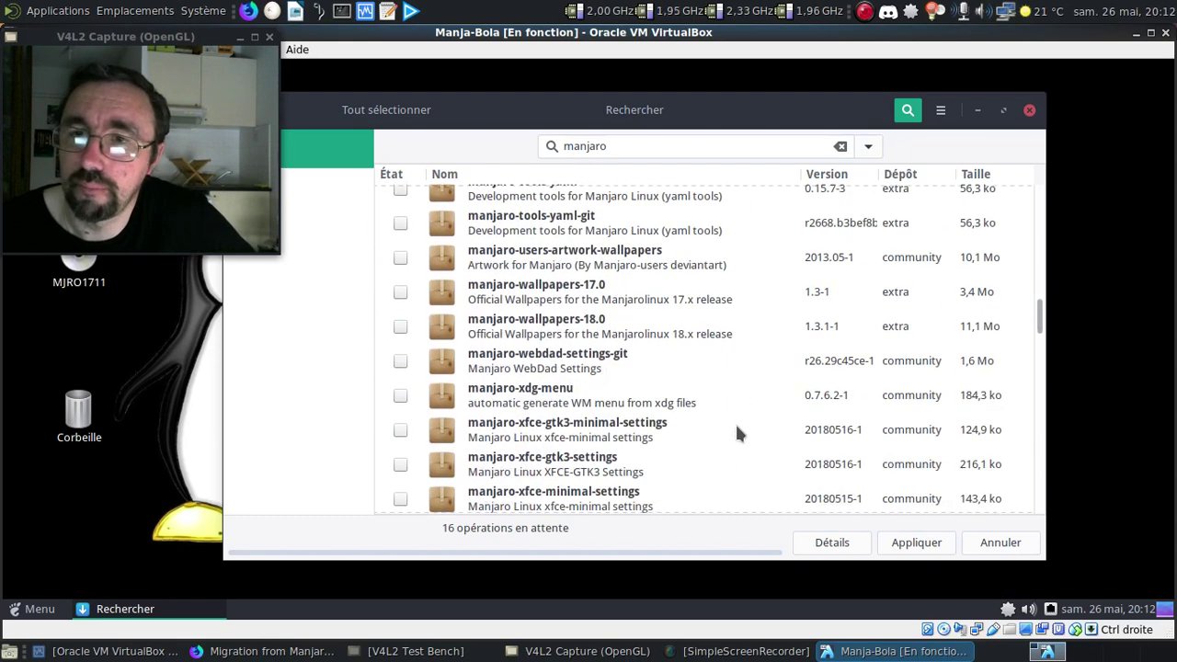
left_click(916, 542)
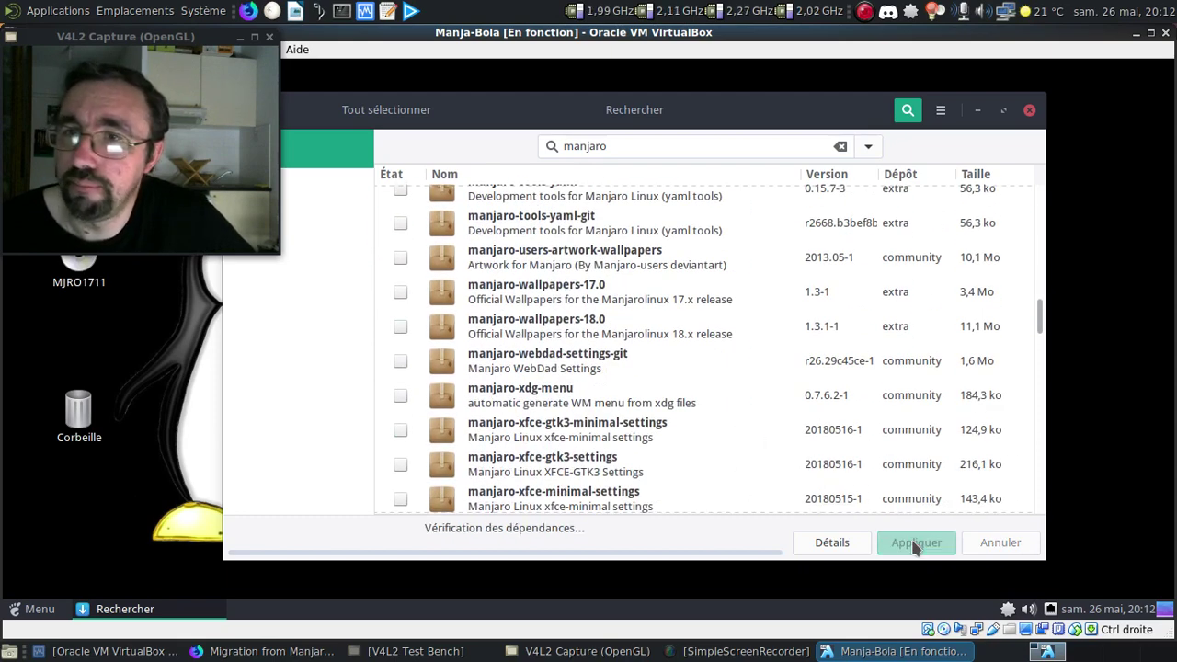
left_click(841, 460)
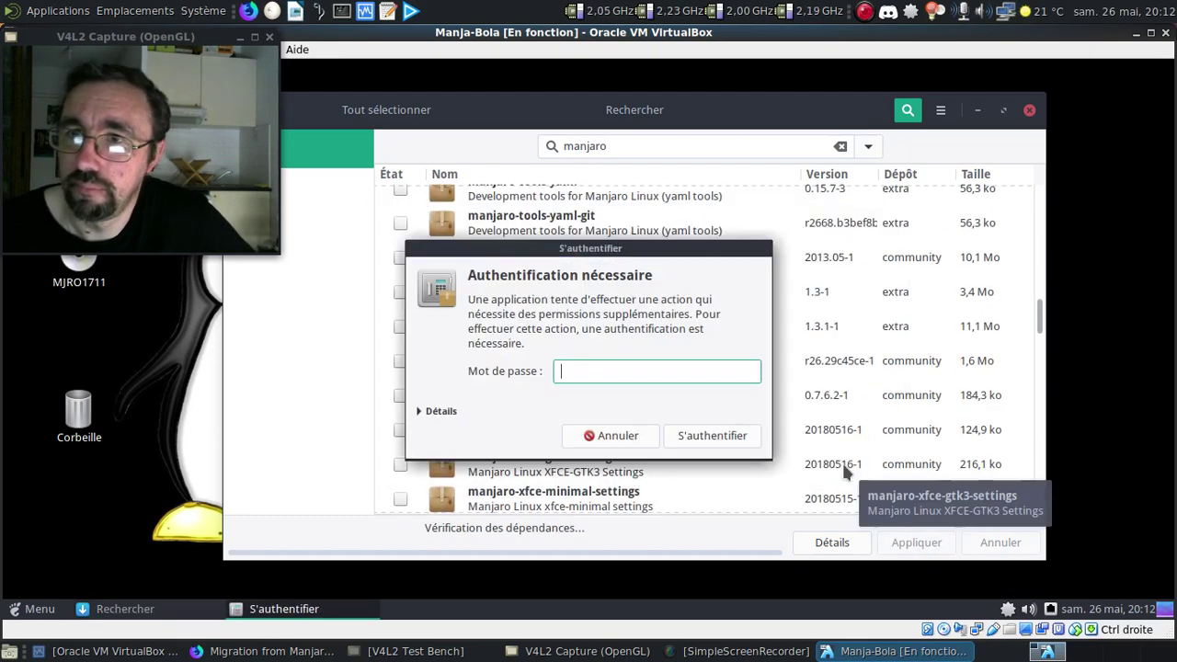
type("•••••")
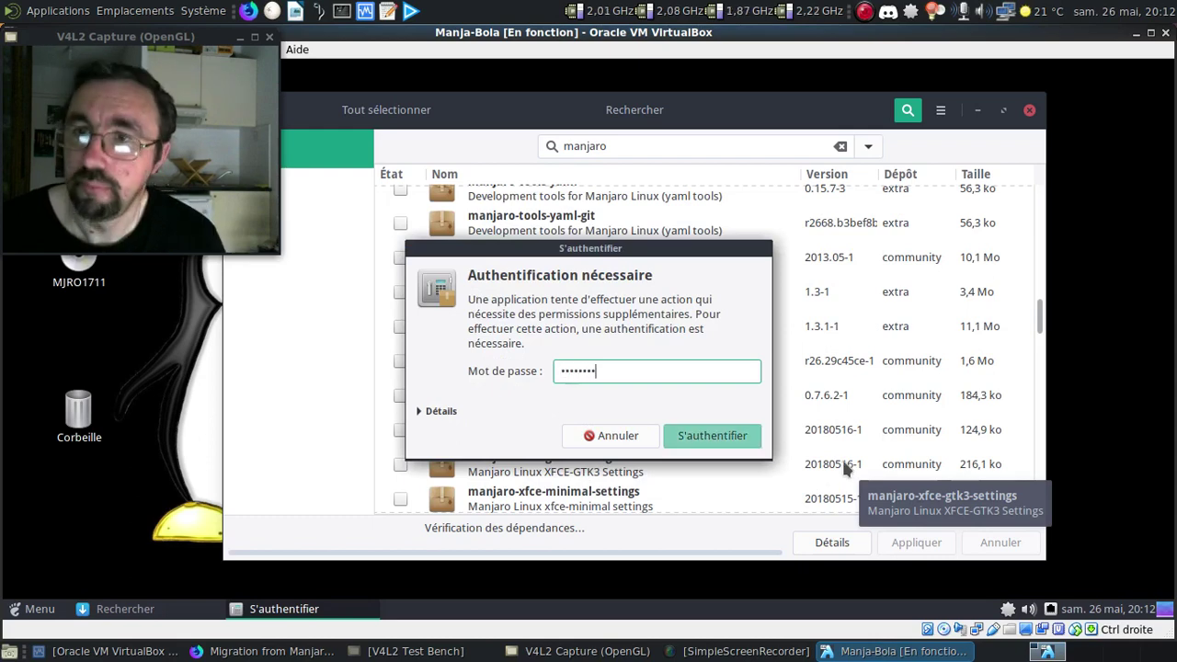
key("Return")
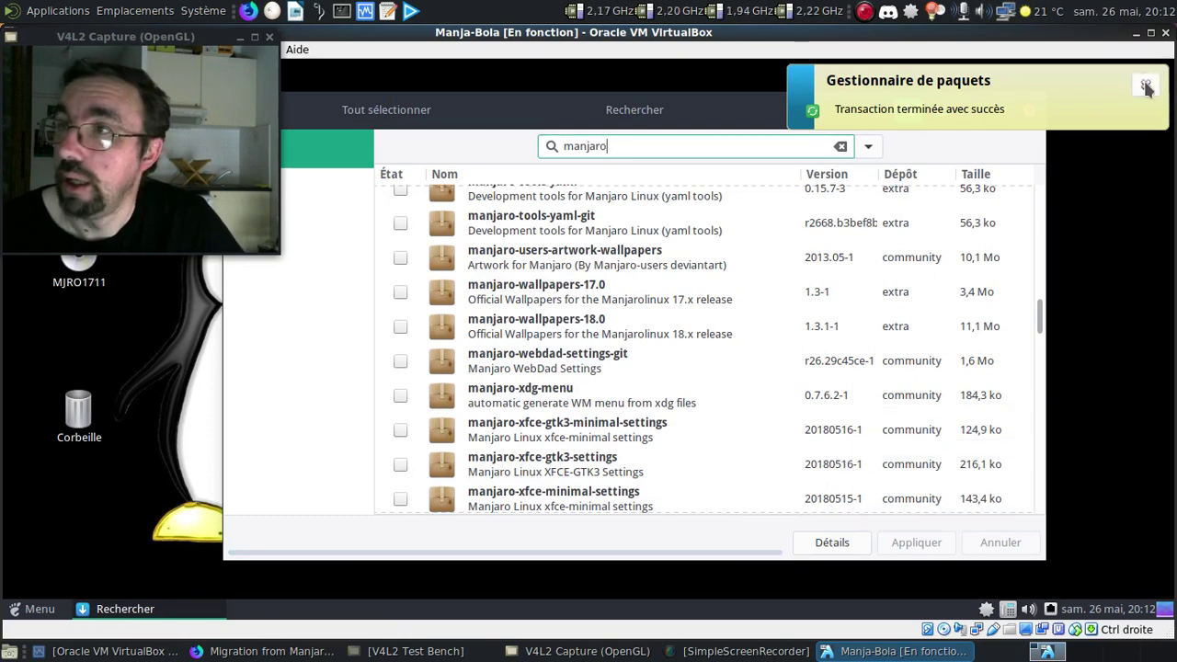
key("ctrl+q")
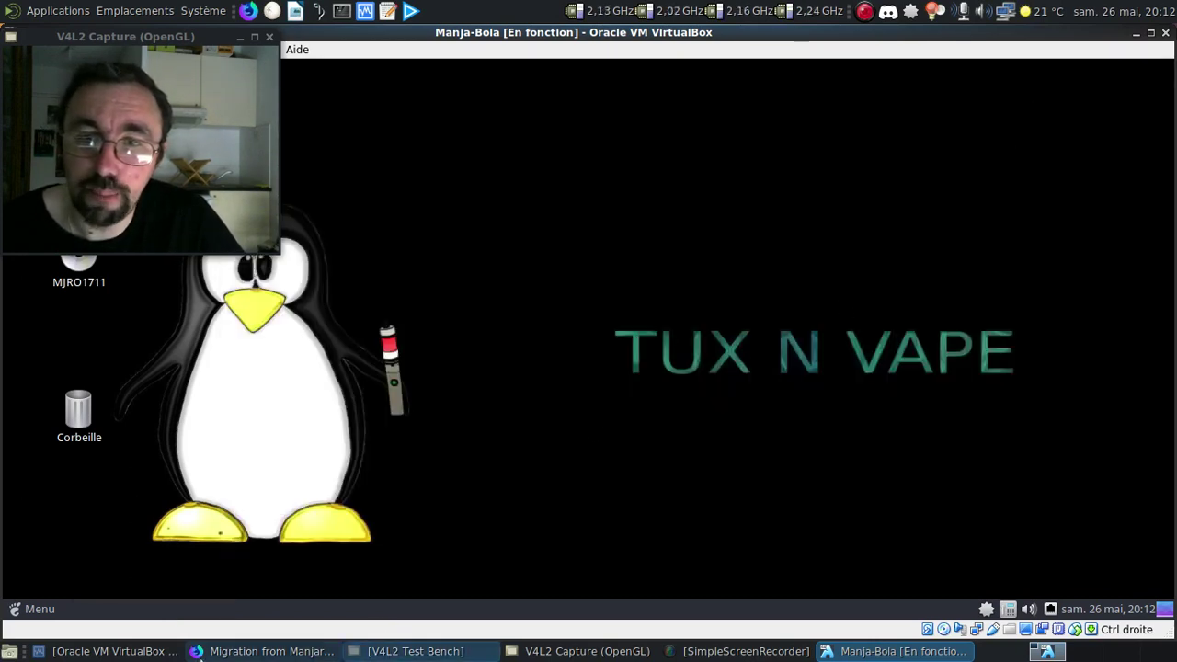
Check the wiki's Manual Migration instructions, reopen the virtual machine's package manager and search it for mhwd.
left_click(267, 651)
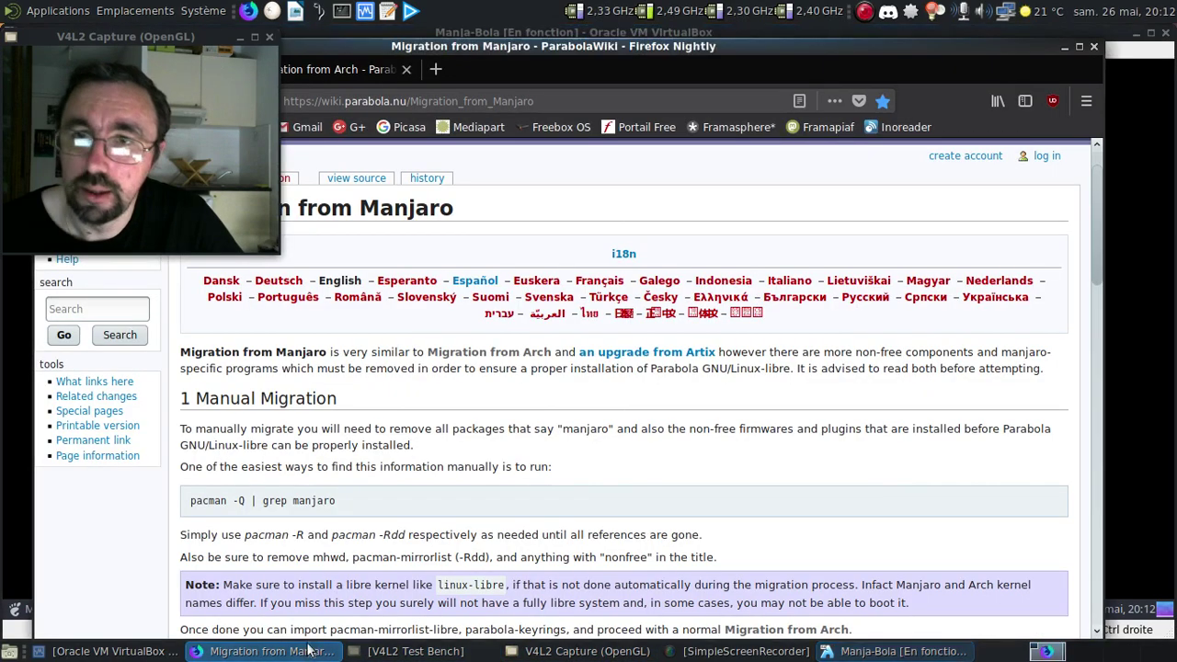
scroll(491, 515, "down", 3)
scroll(490, 512, "up", 2)
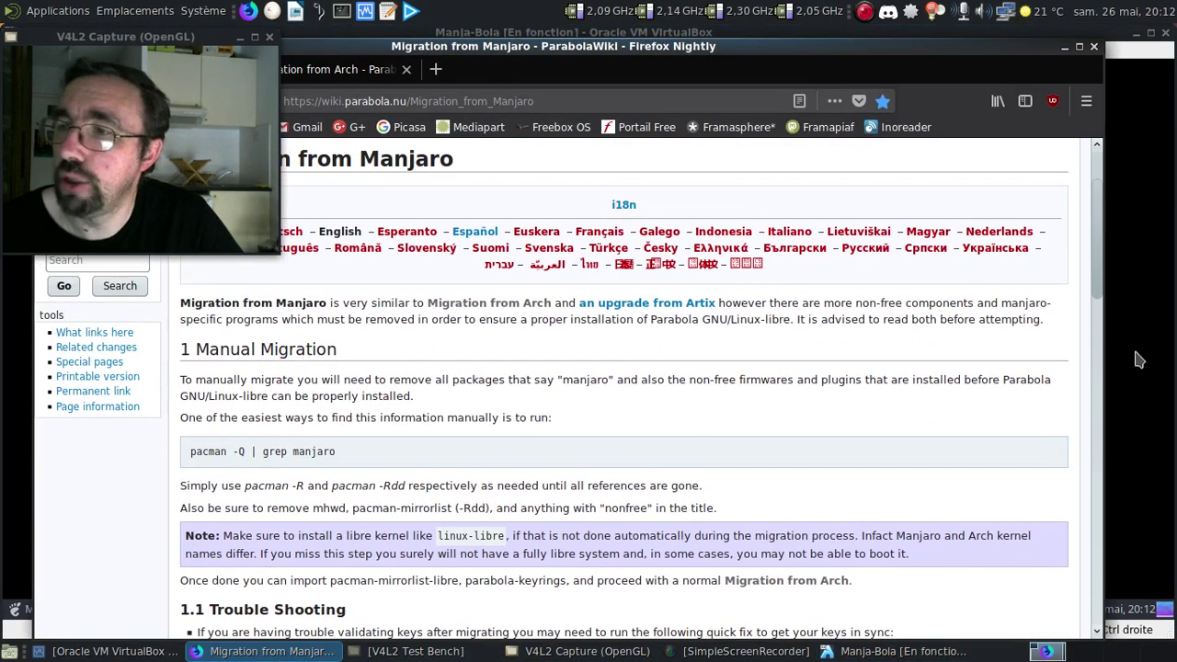
left_click(1137, 359)
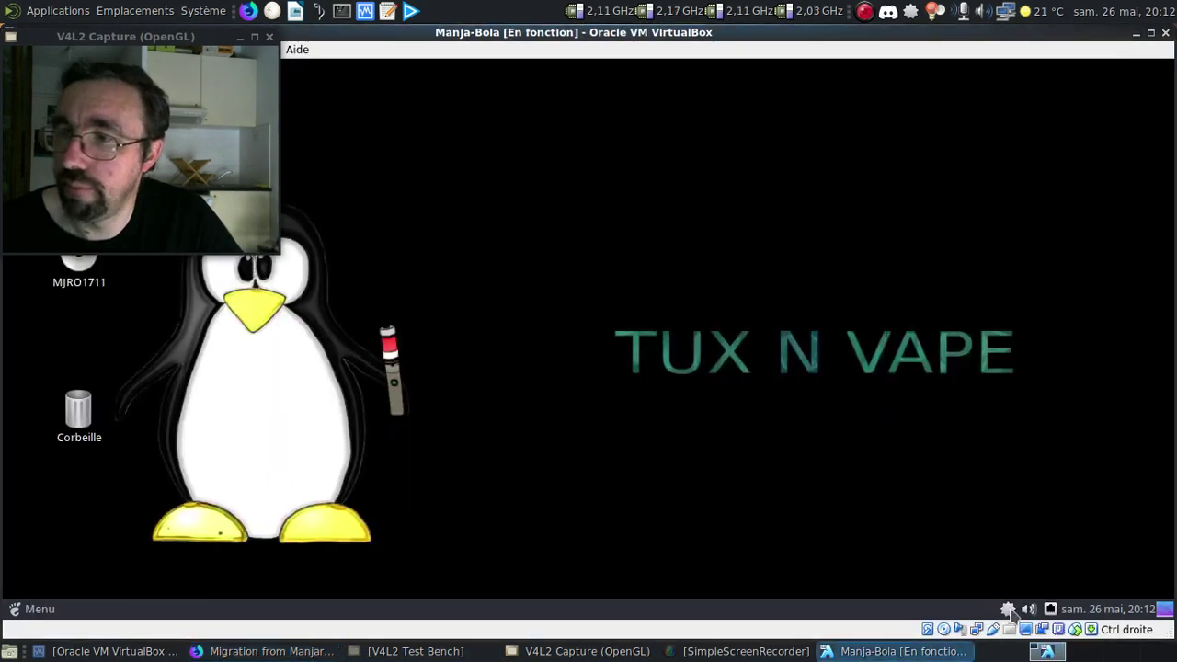
right_click(1008, 609)
left_click(976, 563)
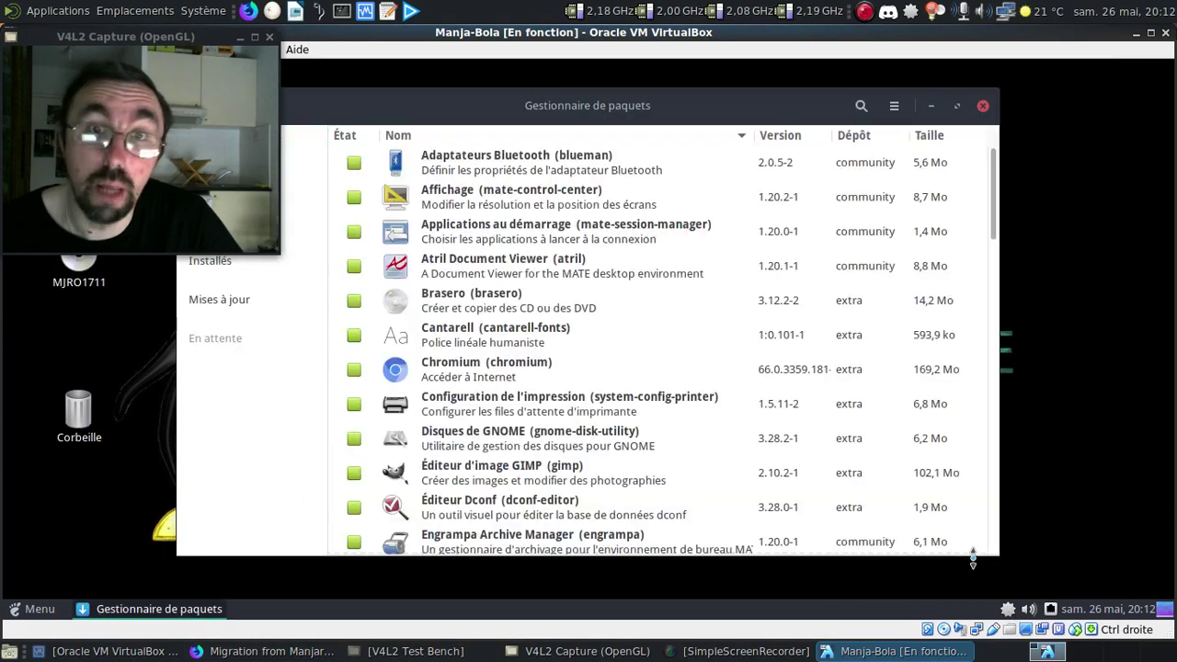
type("mhwd")
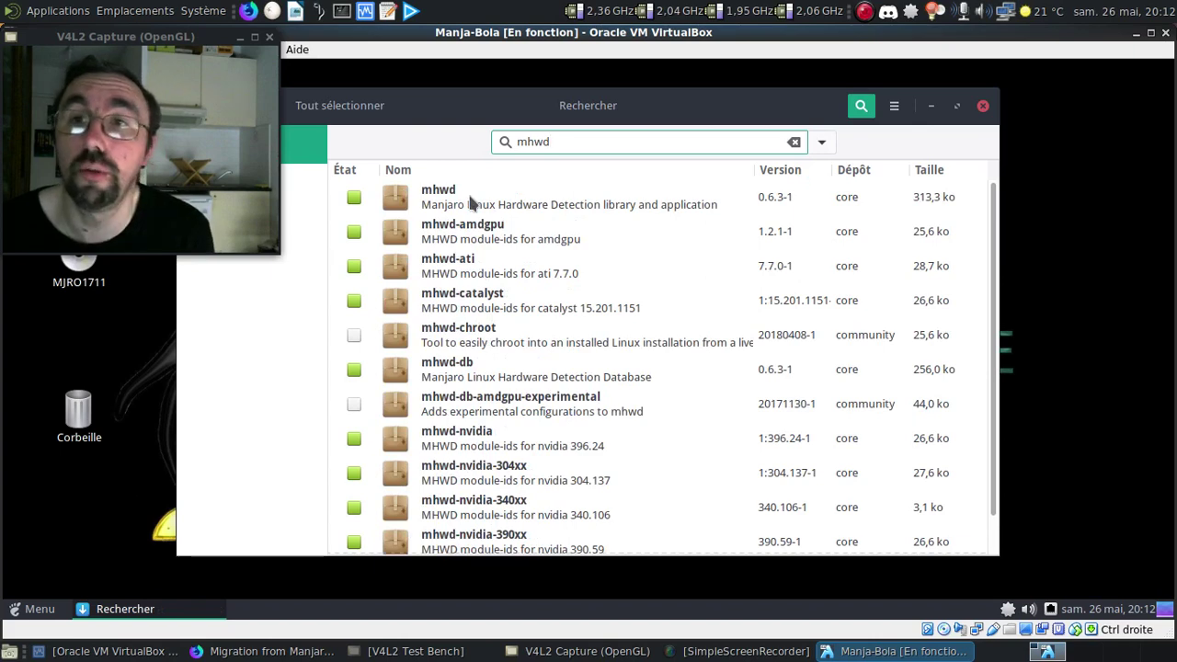
Mark mhwd, mhwd-amdgpu, mhwd-ati, mhwd-catalyst and mhwd-db for removal.
left_click(353, 199)
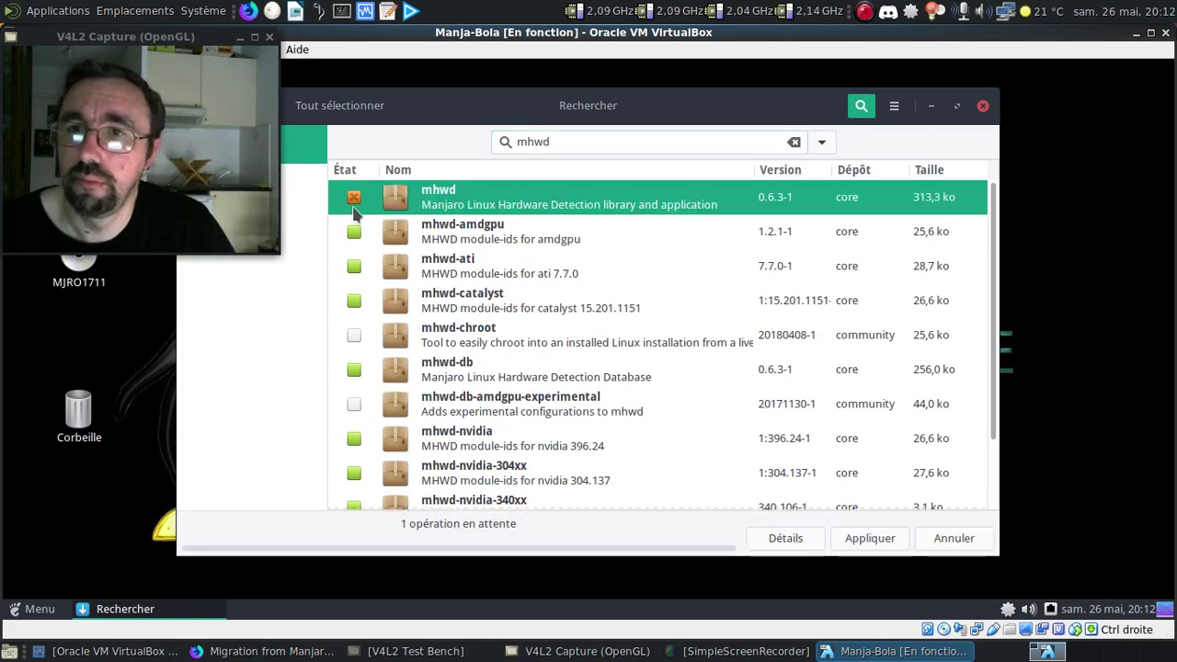
left_click(354, 233)
left_click(353, 266)
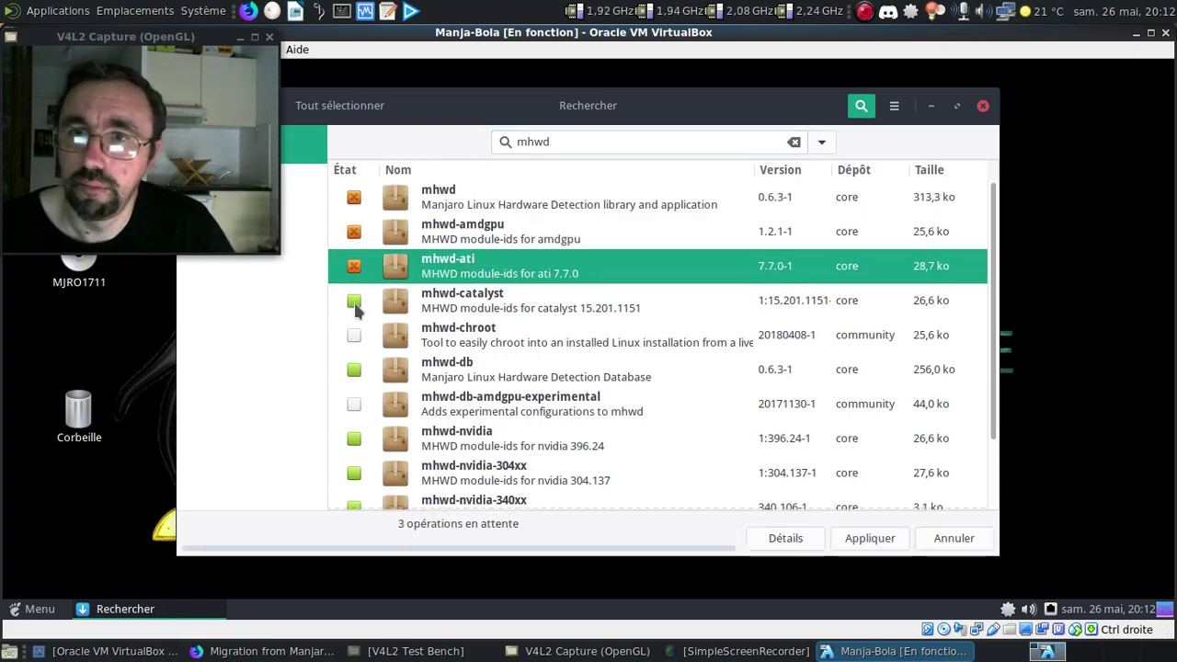
left_click(354, 300)
left_click(353, 370)
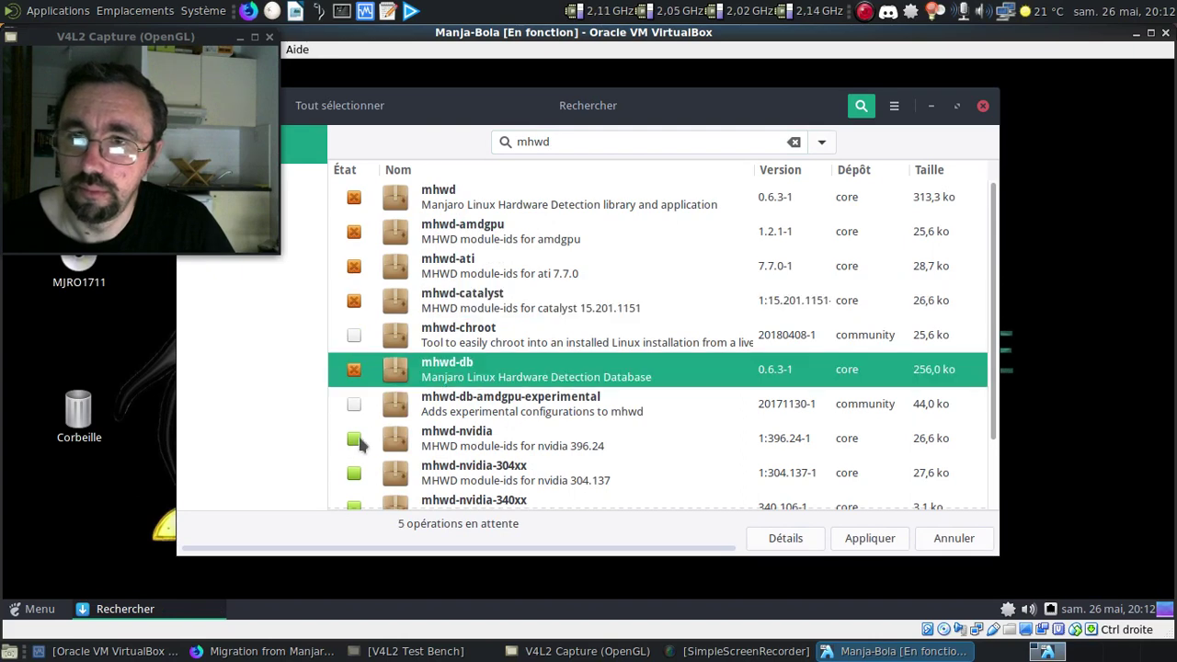
Mark mhwd-nvidia, mhwd-nvidia-304xx, mhwd-nvidia-340xx, mhwd-nvidia-390xx and mhwd-tui for removal.
left_click(354, 438)
scroll(354, 460, "down", 2)
left_click(353, 389)
left_click(354, 423)
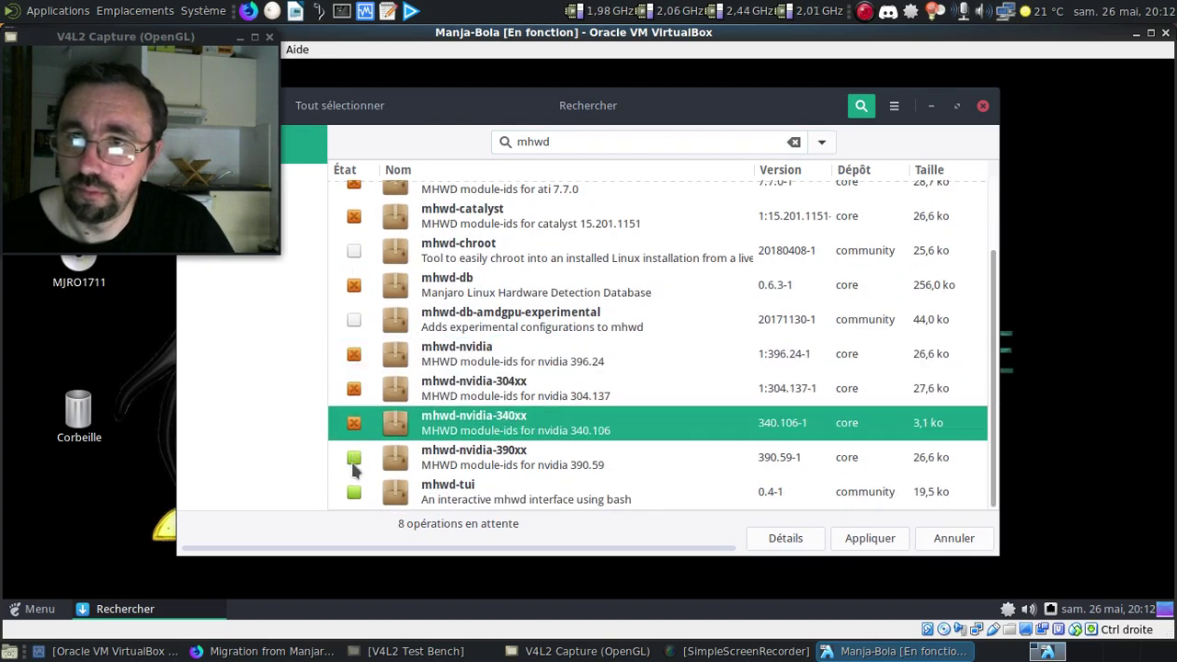
left_click(354, 457)
left_click(354, 492)
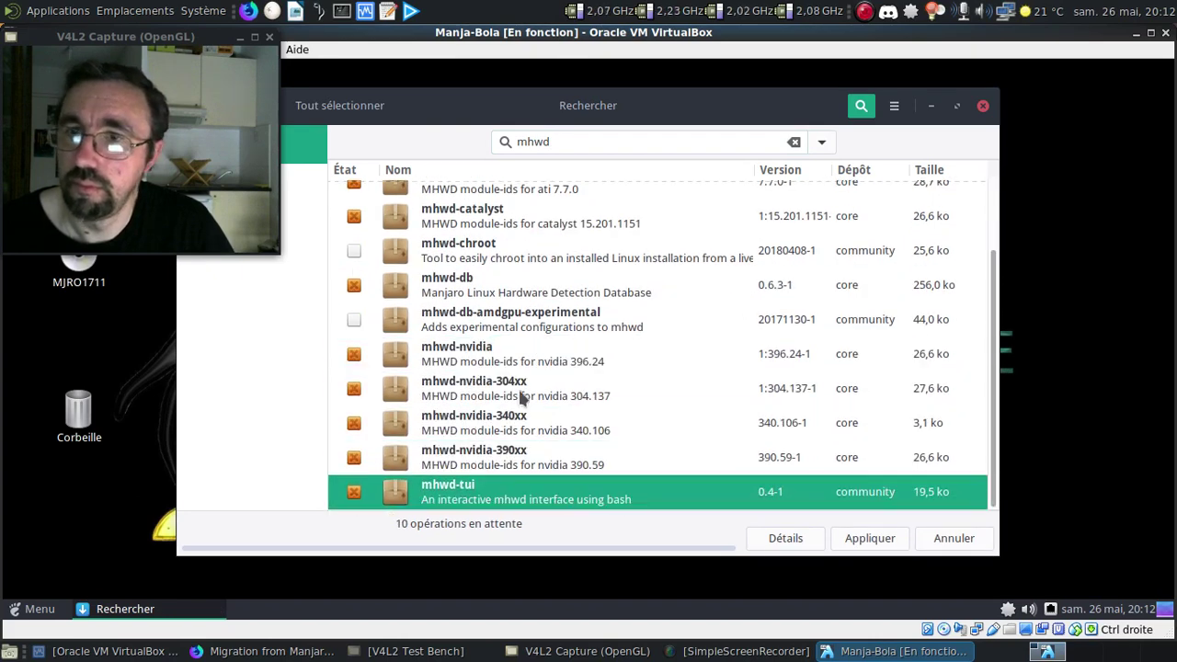
Apply the mhwd package removals, authenticating with the account password, and close the package manager.
left_click(870, 537)
left_click(800, 464)
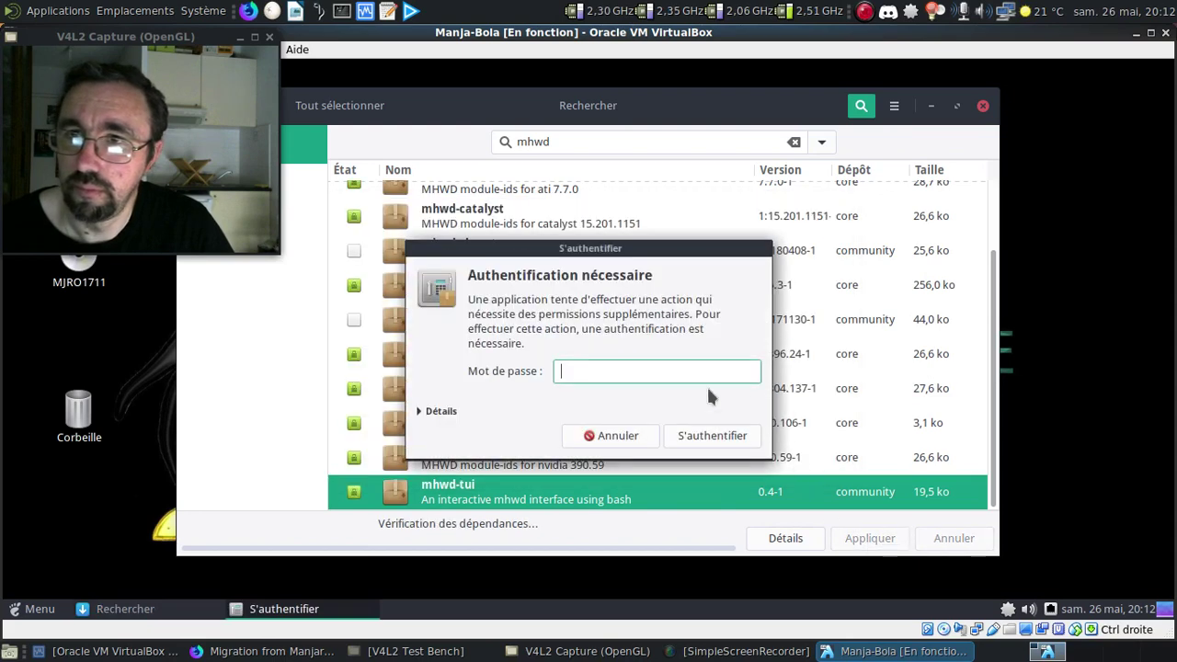
type("******")
key("Return")
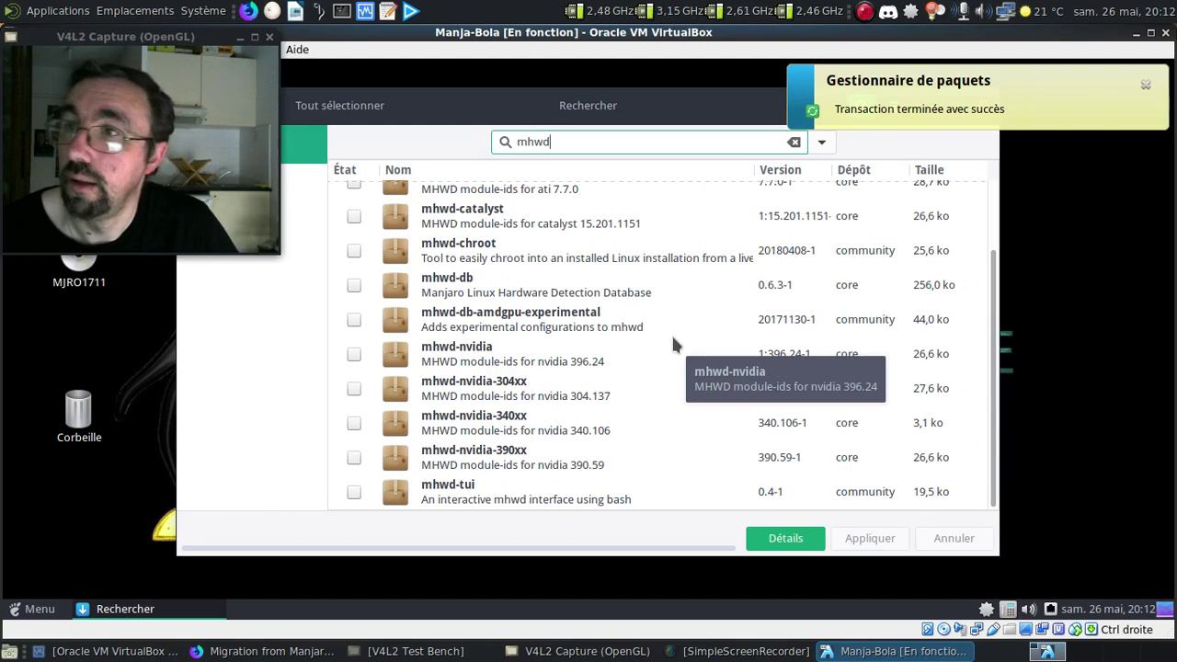
left_click(1144, 86)
left_click(984, 107)
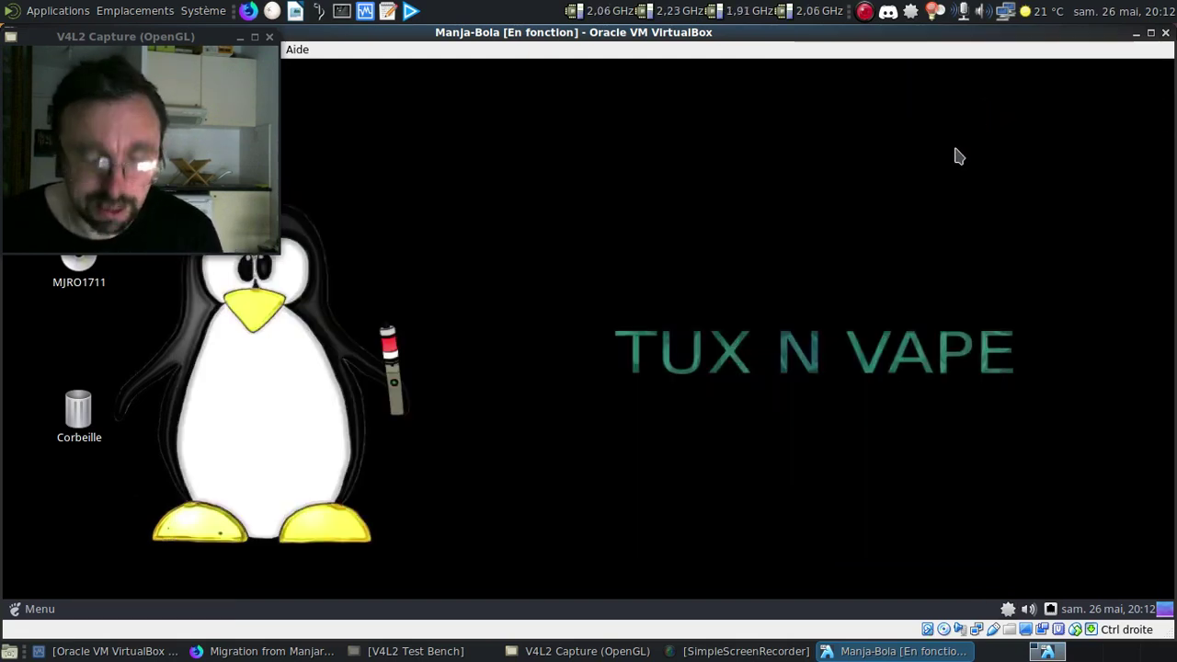
Switch the virtual machine to a text console and review the wiki's Migration from Manjaro and Migration from Arch instructions.
key("ctrl+alt+F2")
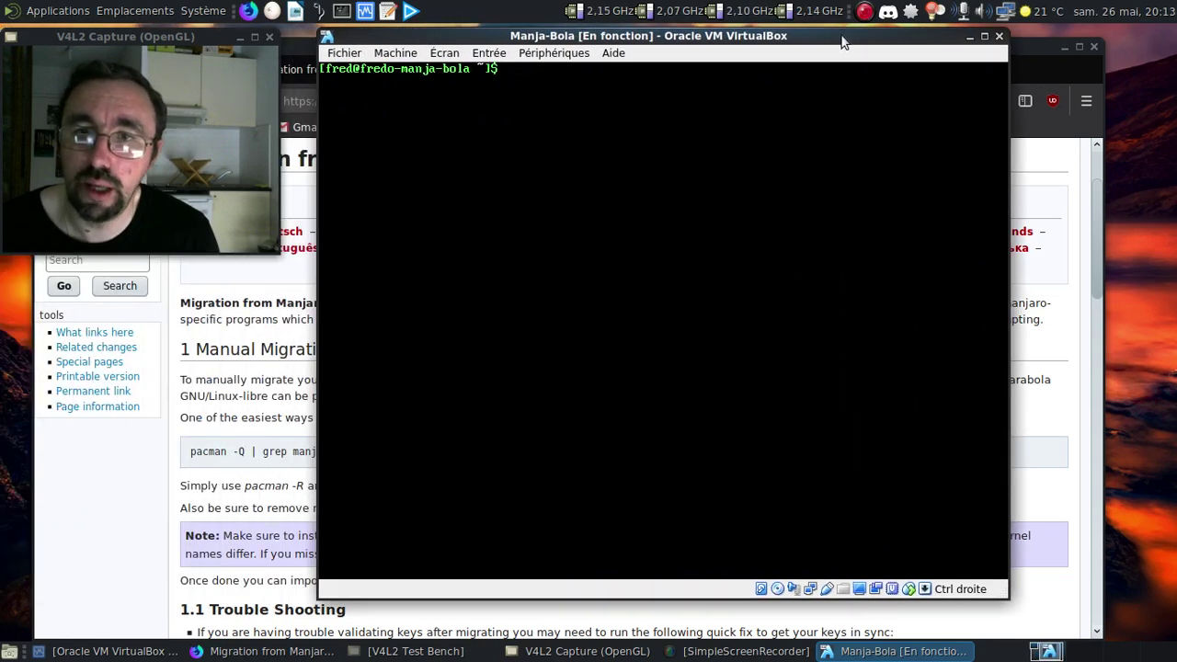
left_click(109, 458)
scroll(531, 439, "down", 1)
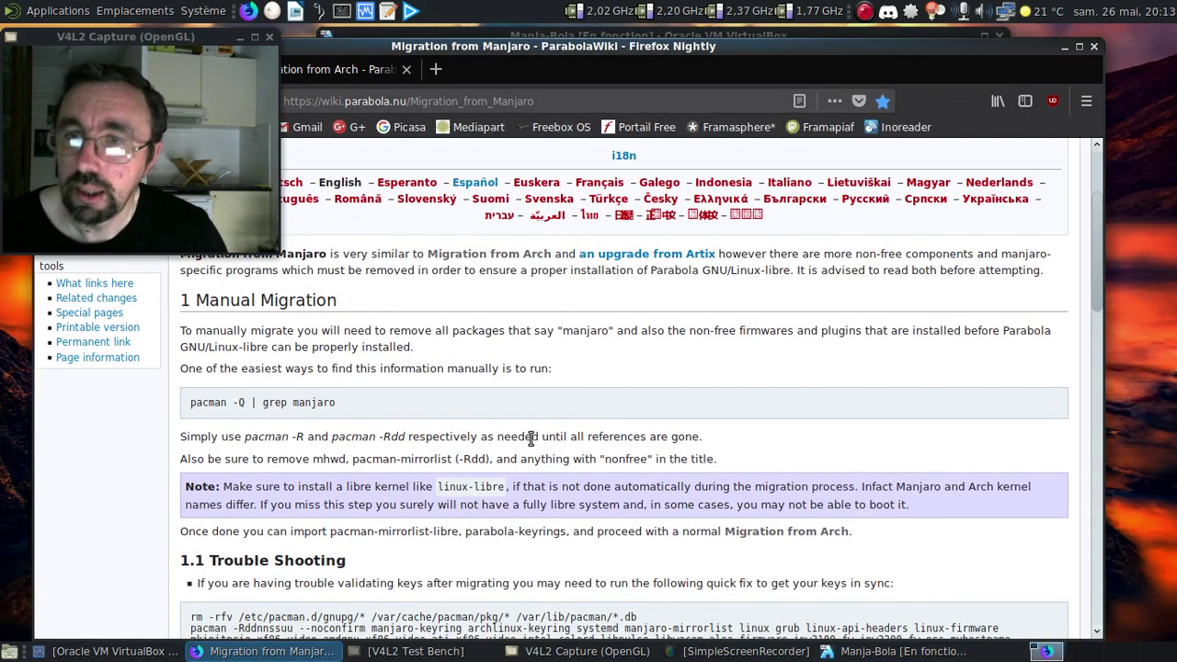
scroll(530, 439, "up", 3)
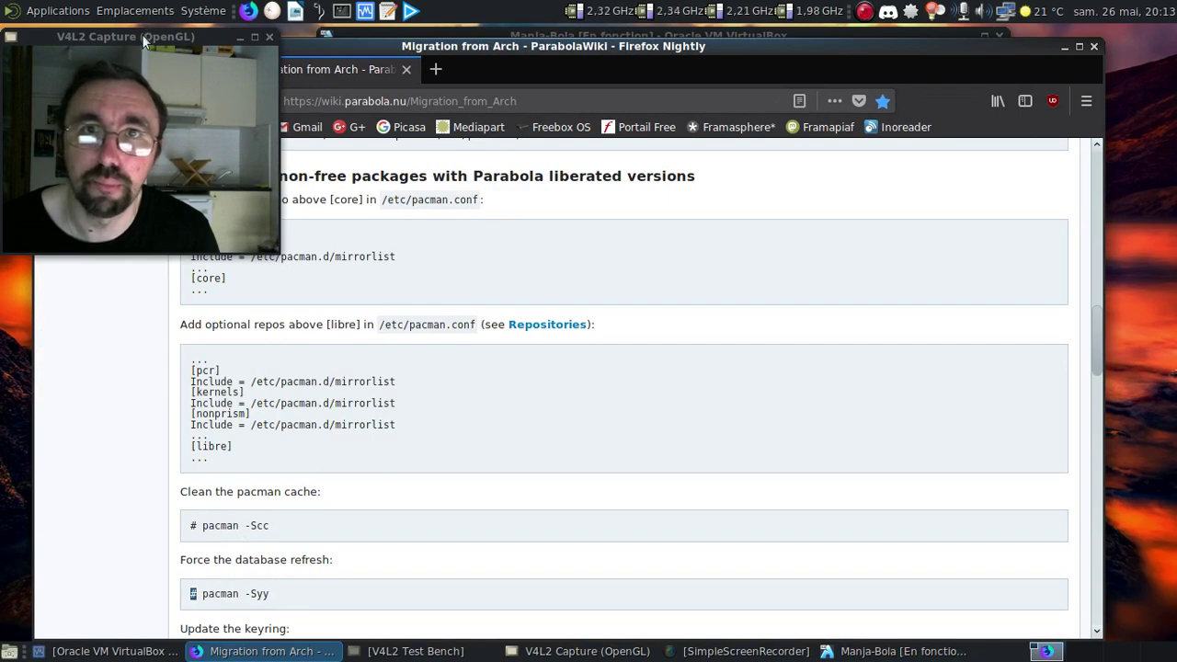
right_click(142, 39)
left_click(210, 145)
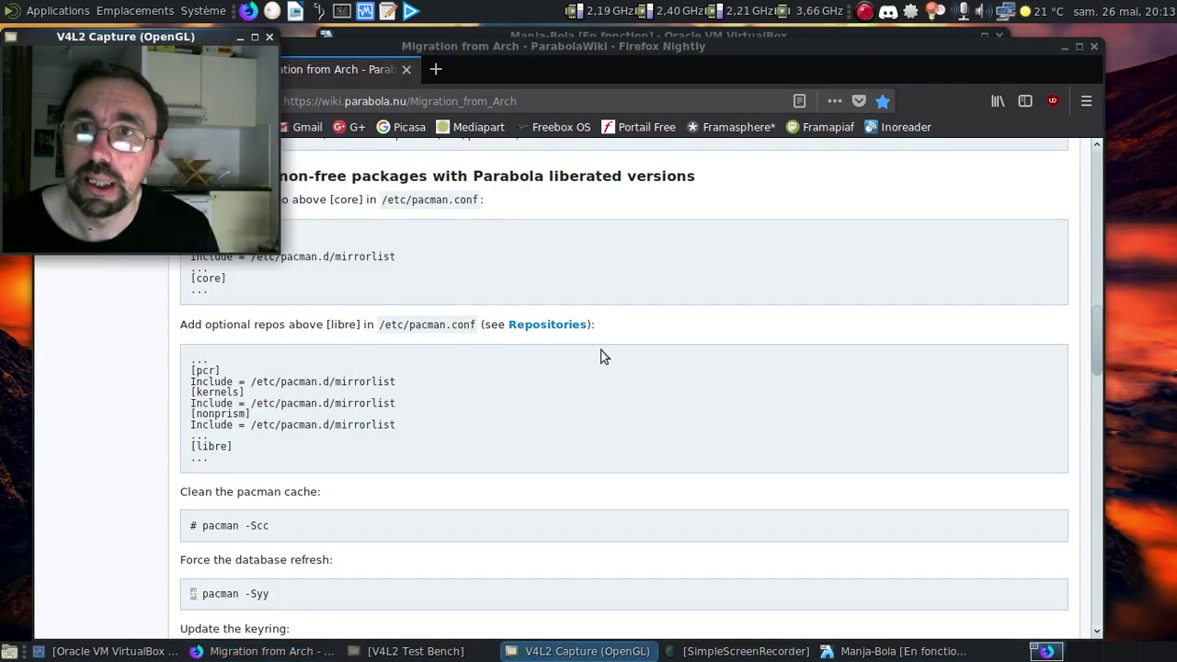
scroll(602, 356, "up", 10)
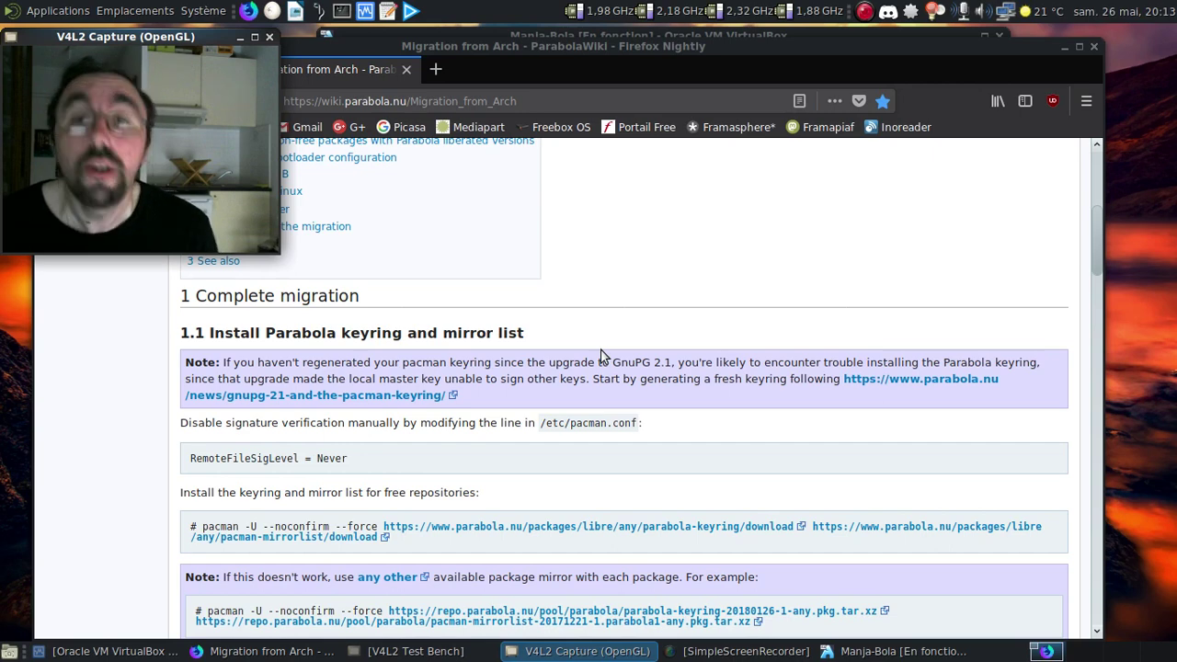
Return to the virtual machine's console and remove the keyring package with "sudo pacman -Rdd manjaro-keyring", entering the account password.
left_click(924, 651)
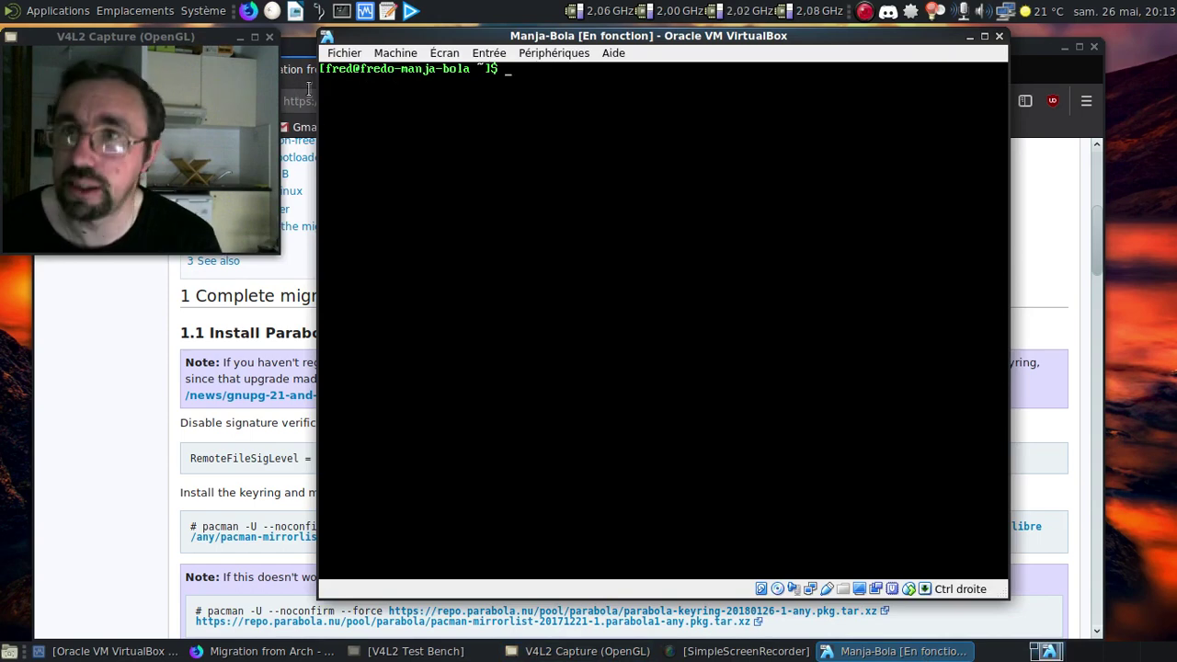
left_click_drag(431, 32, 116, 29)
type("sudo pa")
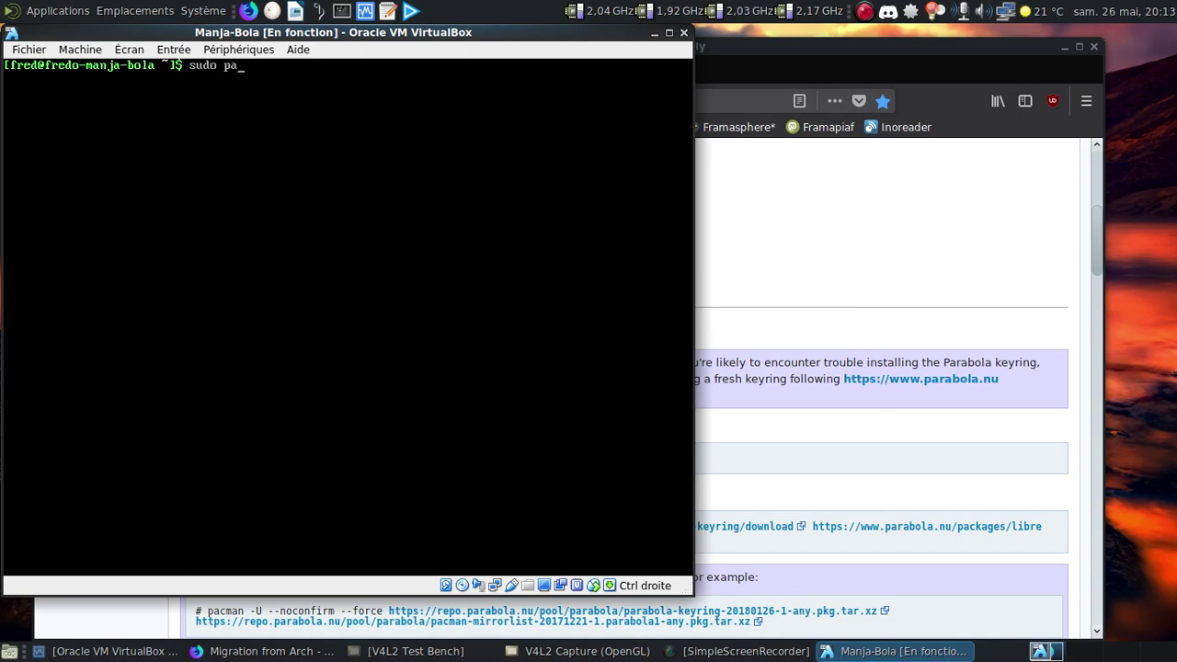
type("cman -Rdd manjaro-key")
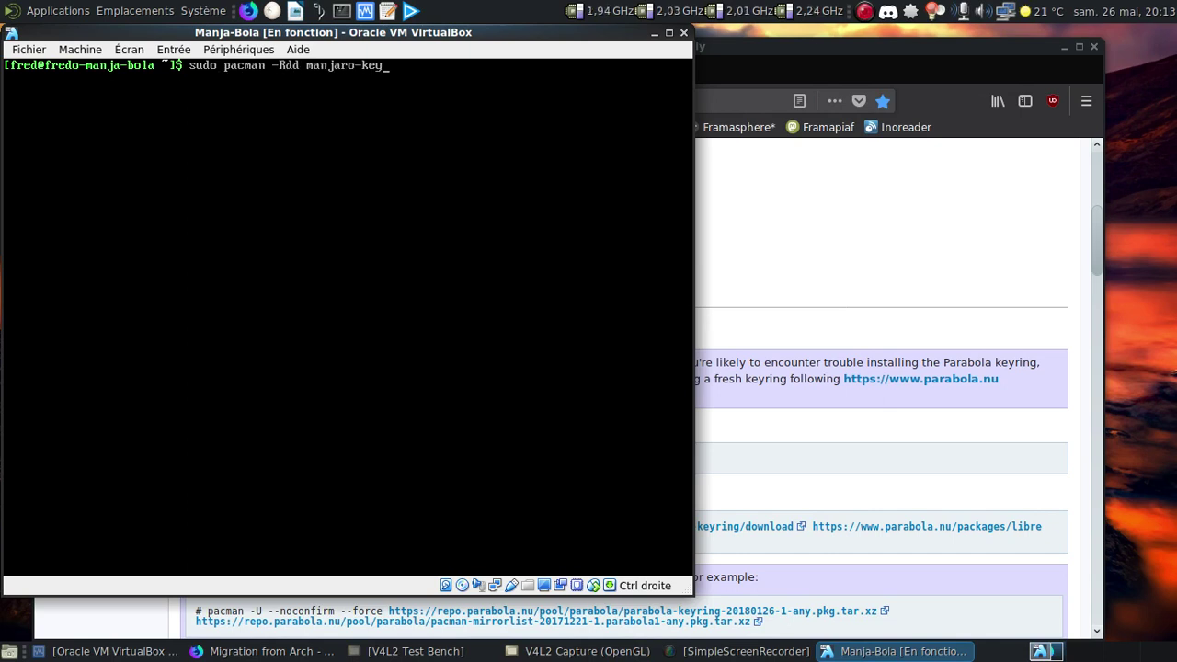
type("ring")
key("Return")
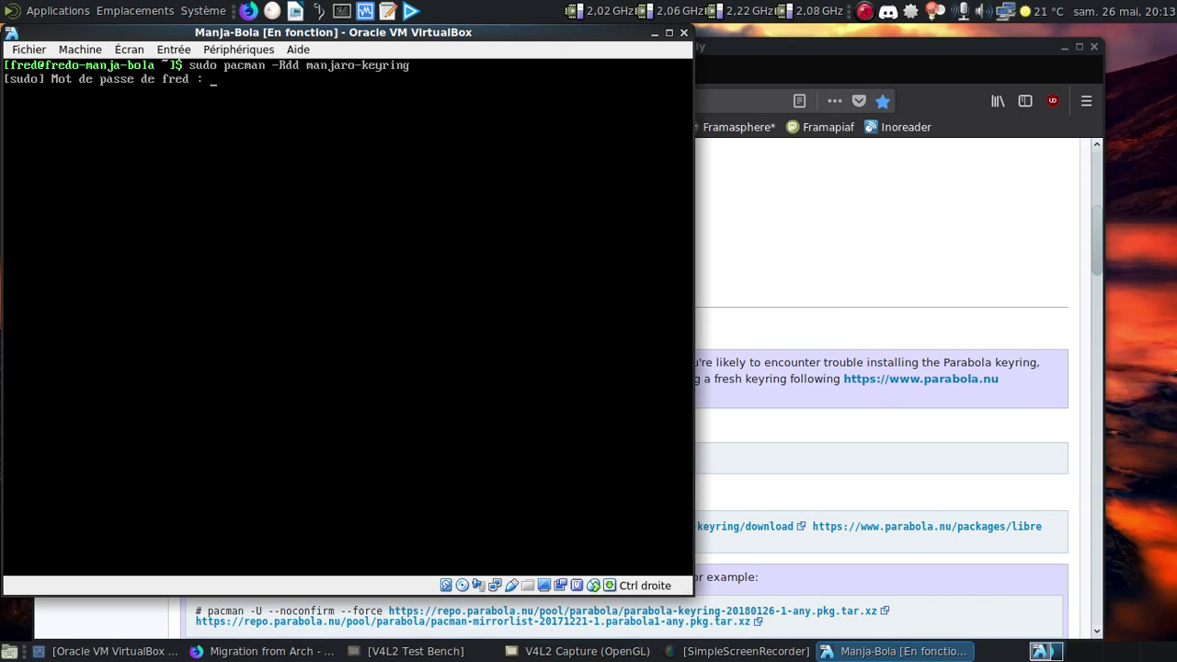
key("Return")
key("Return")
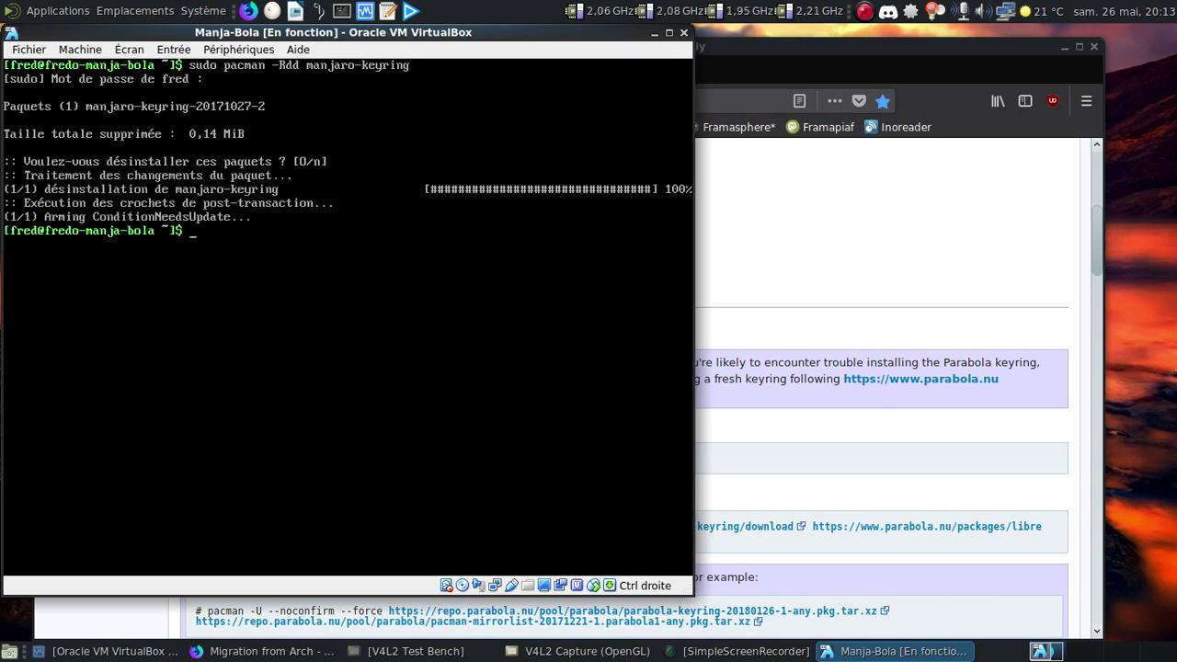
List the manjaro packages still installed with "pacman -Q | grep manjaro".
type("pacman -Q | grep manja")
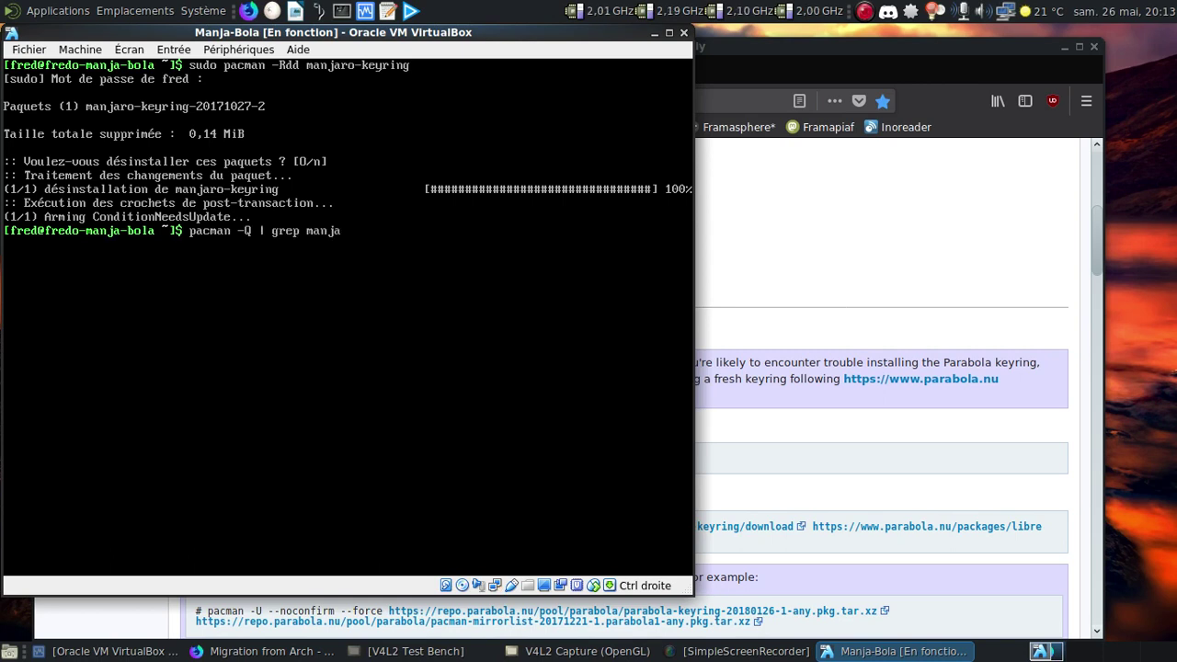
type("ro")
key("Return")
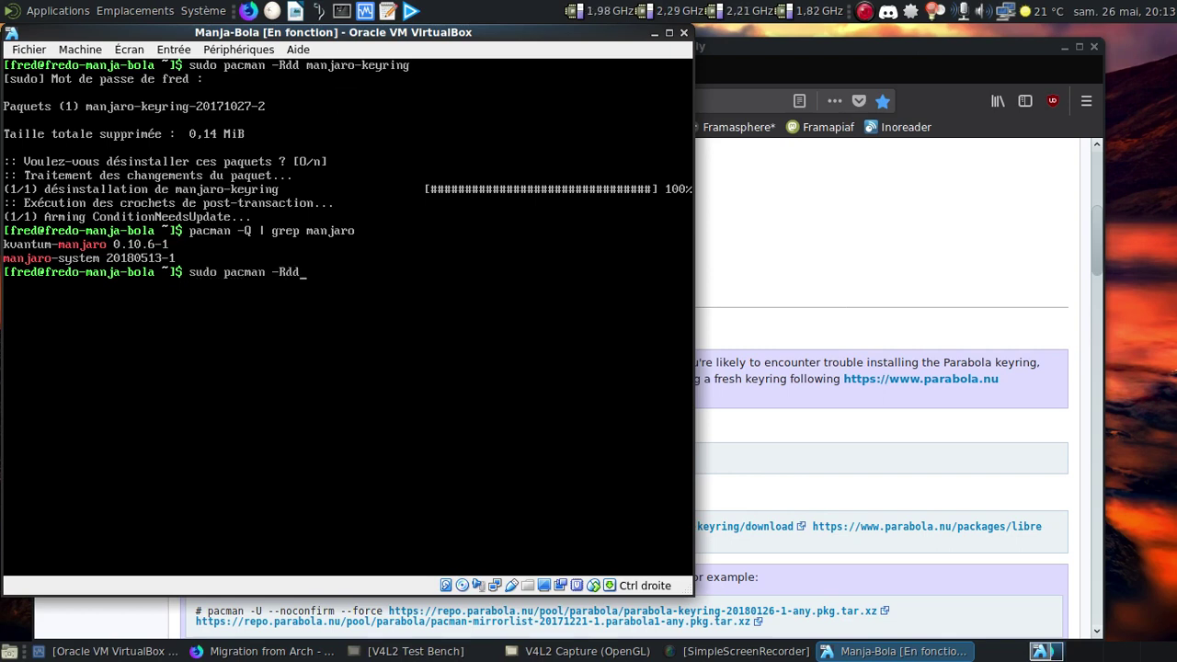
Remove the remaining manjaro packages with "sudo pacman -Rdd kvantum-manjaro manjaro-system", confirming the held package, and clear the console.
type("wantu")
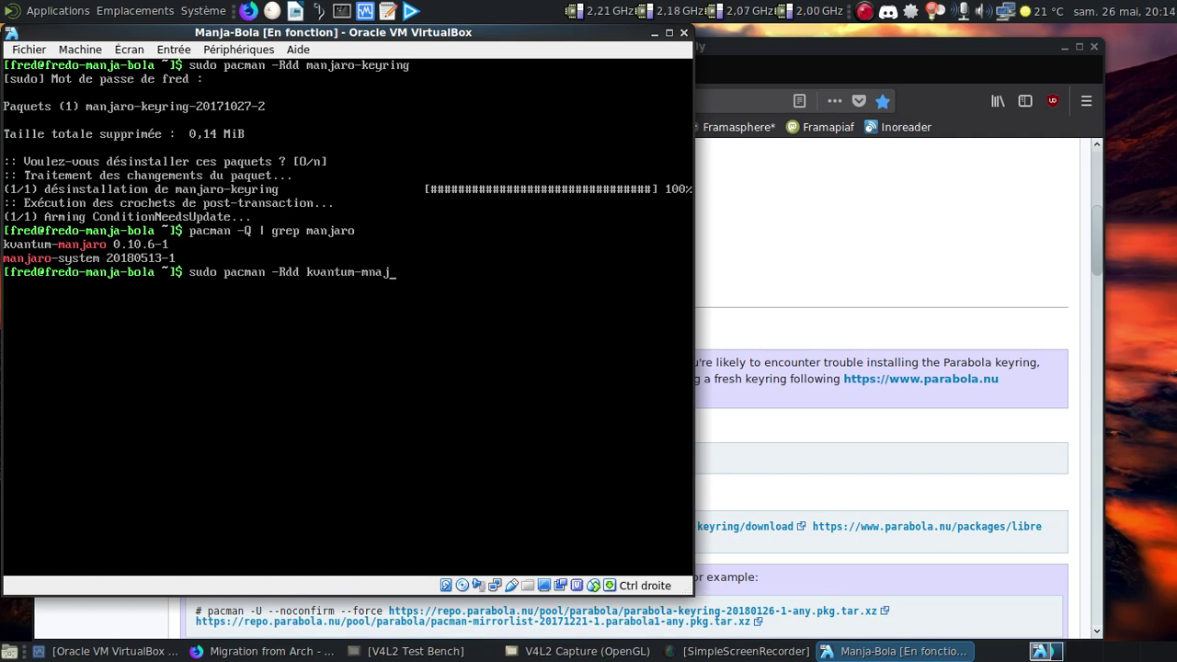
type("m-manj")
key("BackSpace")
key("BackSpace")
key("BackSpace")
key("BackSpace")
type("ro system")
key("BackSpace")
key("BackSpace")
type("manjaro")
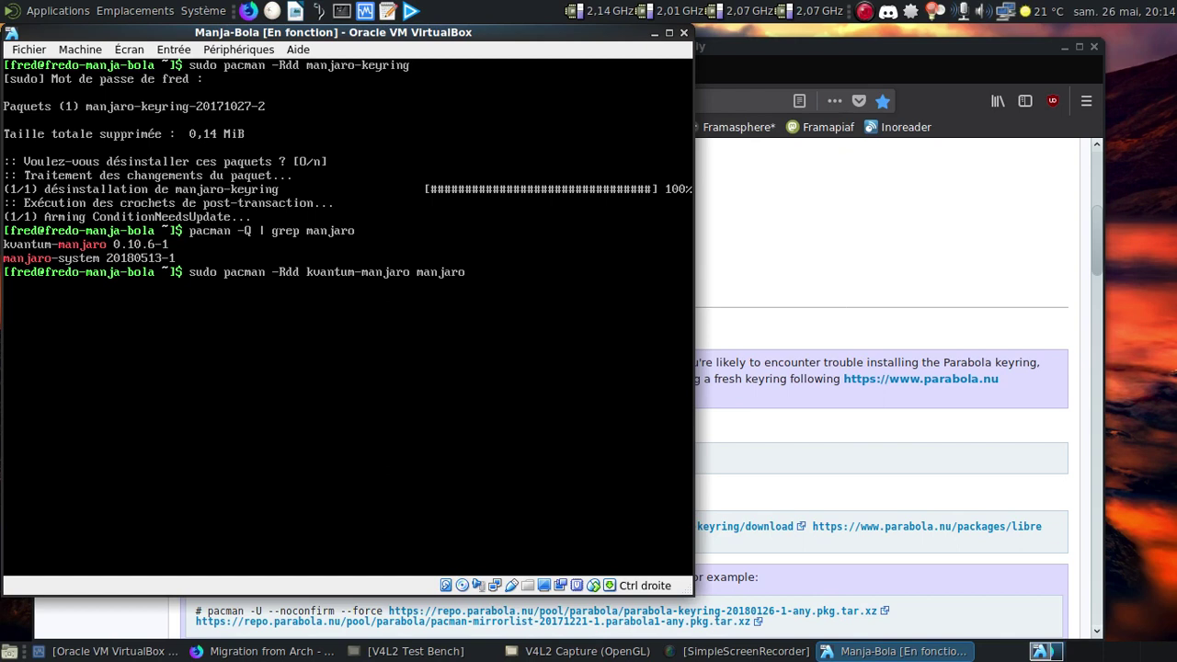
type("-system")
key("Return")
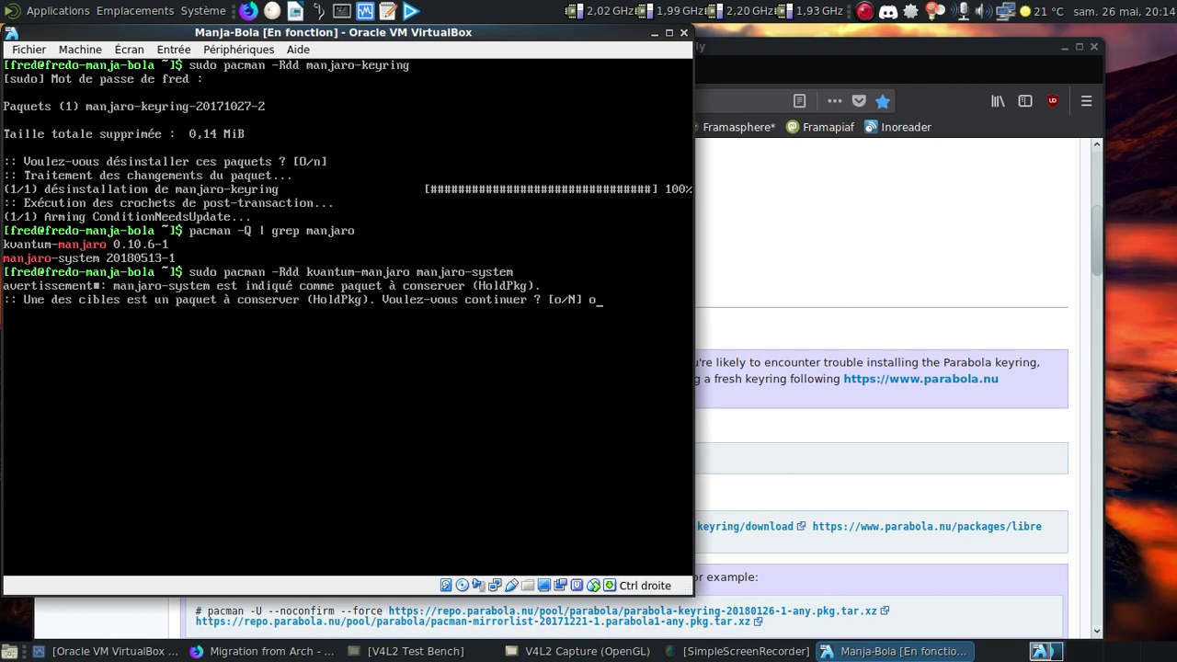
type("o")
key("Return")
key("Return")
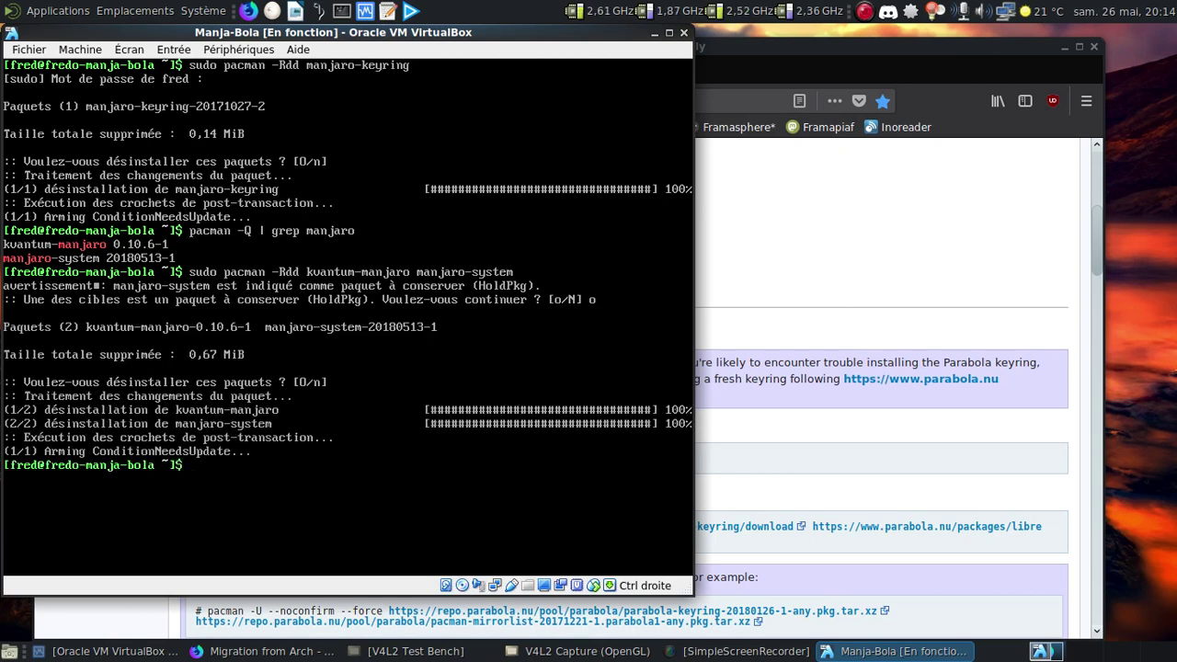
key("ctrl+l")
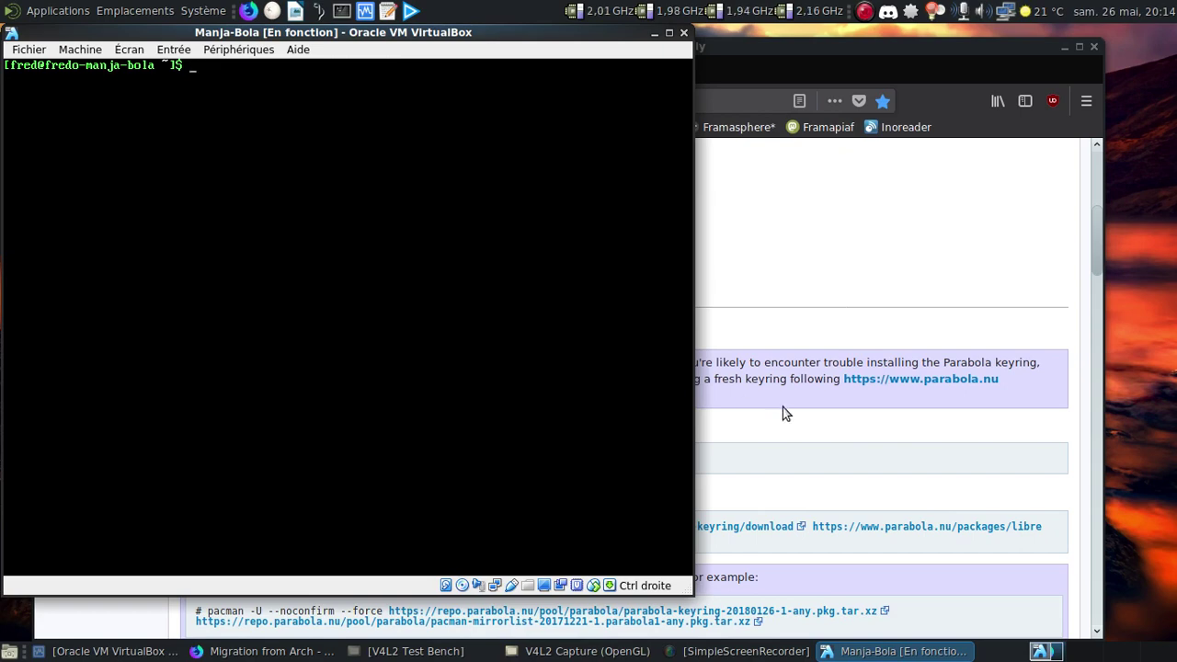
Check the wiki's Parabola keyring and mirror list instructions, and open /etc/pacman.conf in nano with sudo in the virtual machine.
left_click(805, 405)
scroll(806, 406, "up", 2)
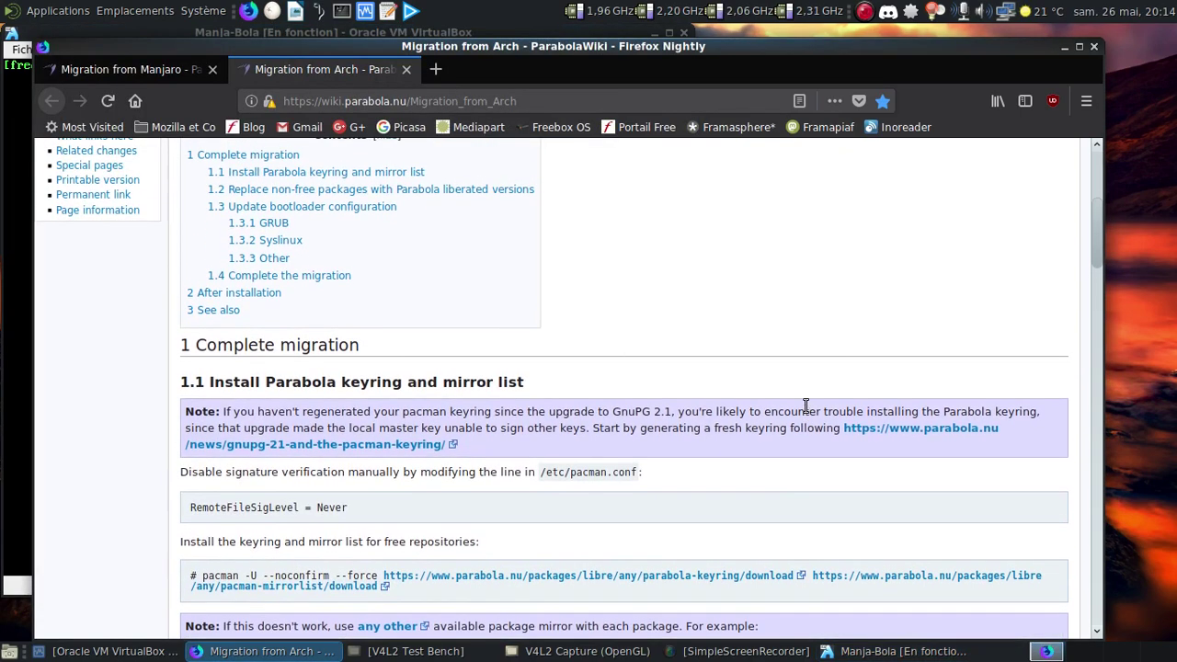
scroll(806, 406, "up", 1)
left_click(16, 400)
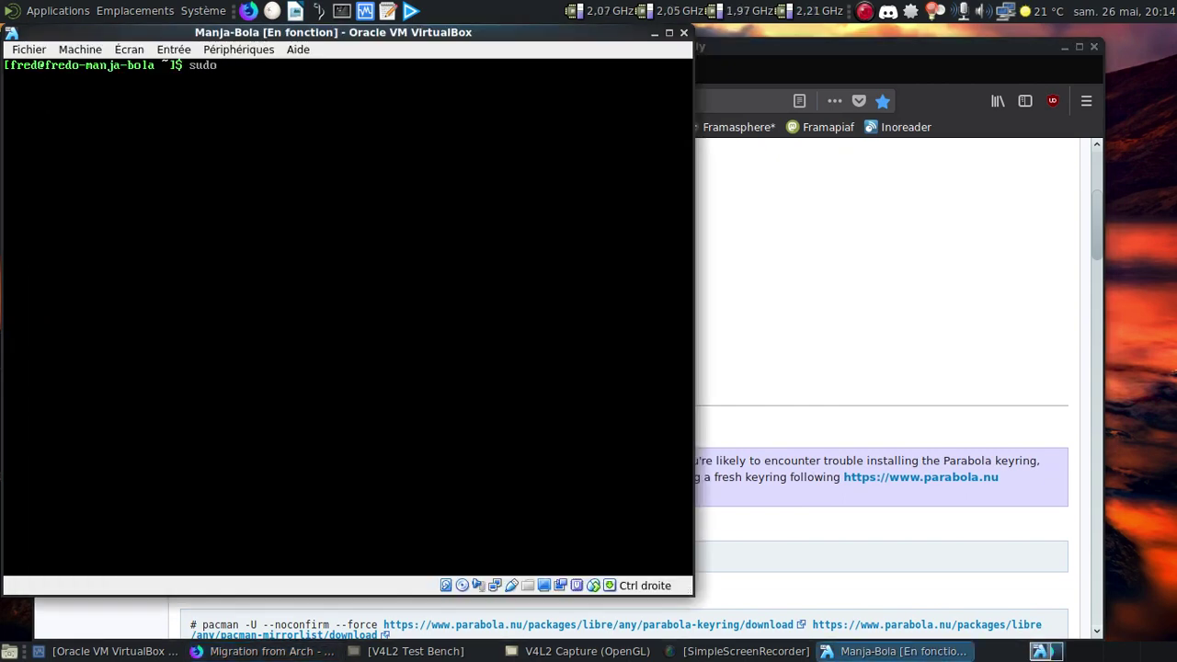
type("nano /etc/pacman.")
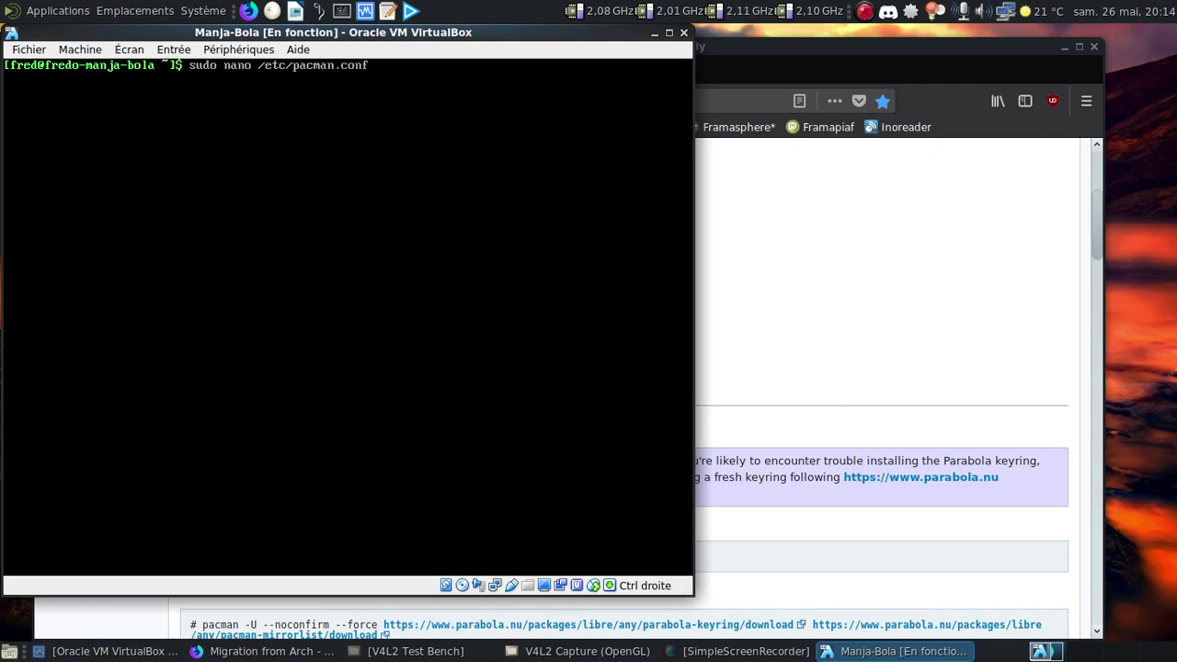
type("conf")
key("Return")
Uncomment RemoteFileSigLevel in /etc/pacman.conf and set it to Never, keeping "Required" as a comment below, and save the file.
key("Page_Down")
key("Page_Down")
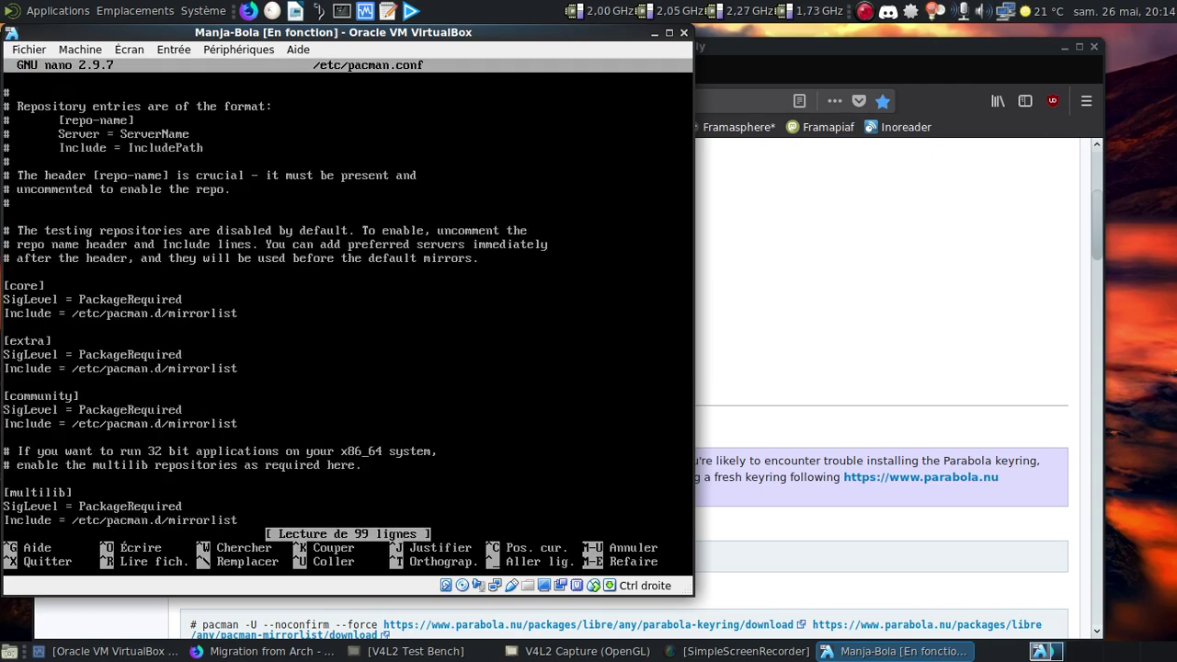
key("Up")
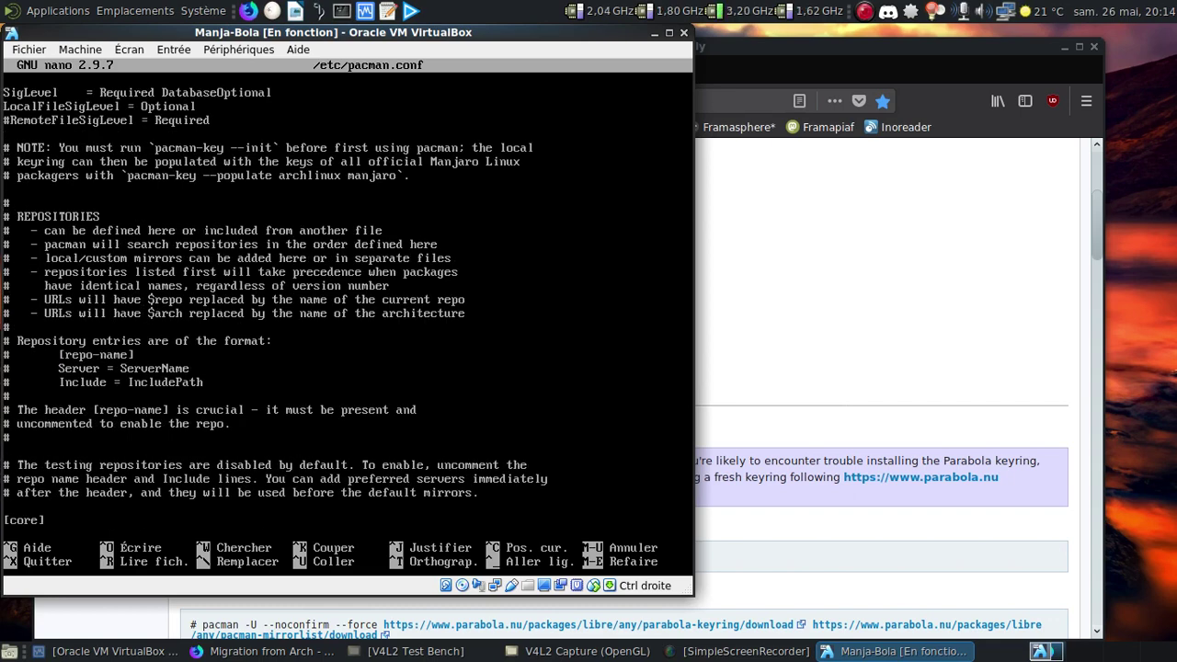
key("Delete")
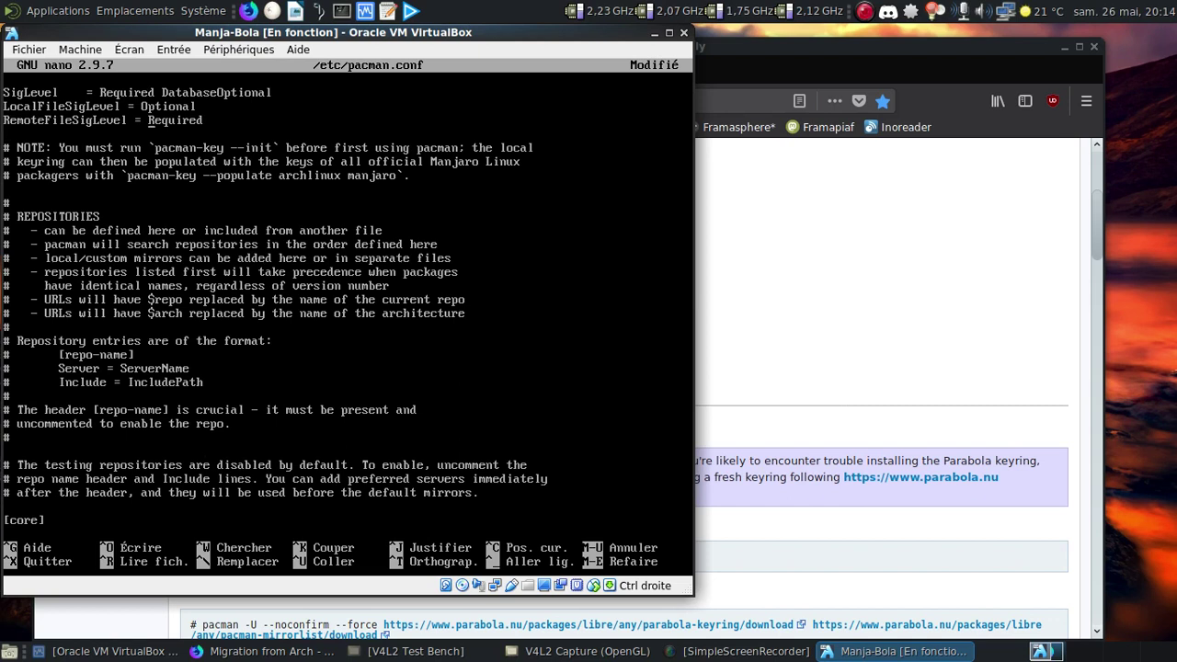
key("Return")
type("#")
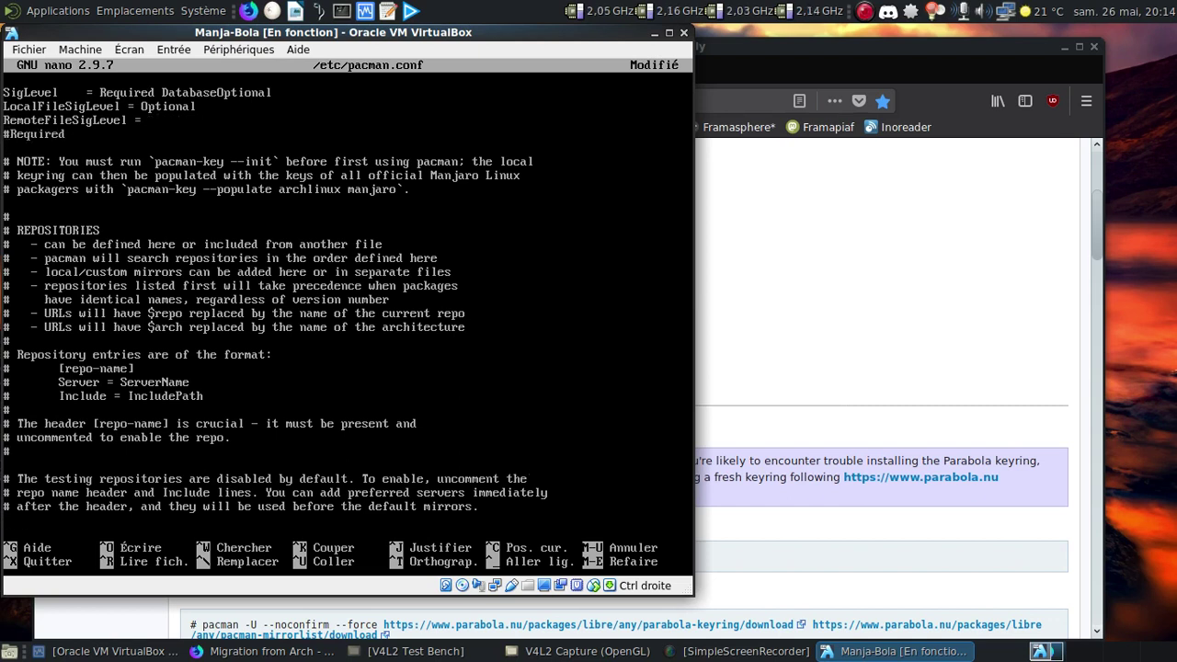
type("Never")
key("ctrl+x")
key("o")
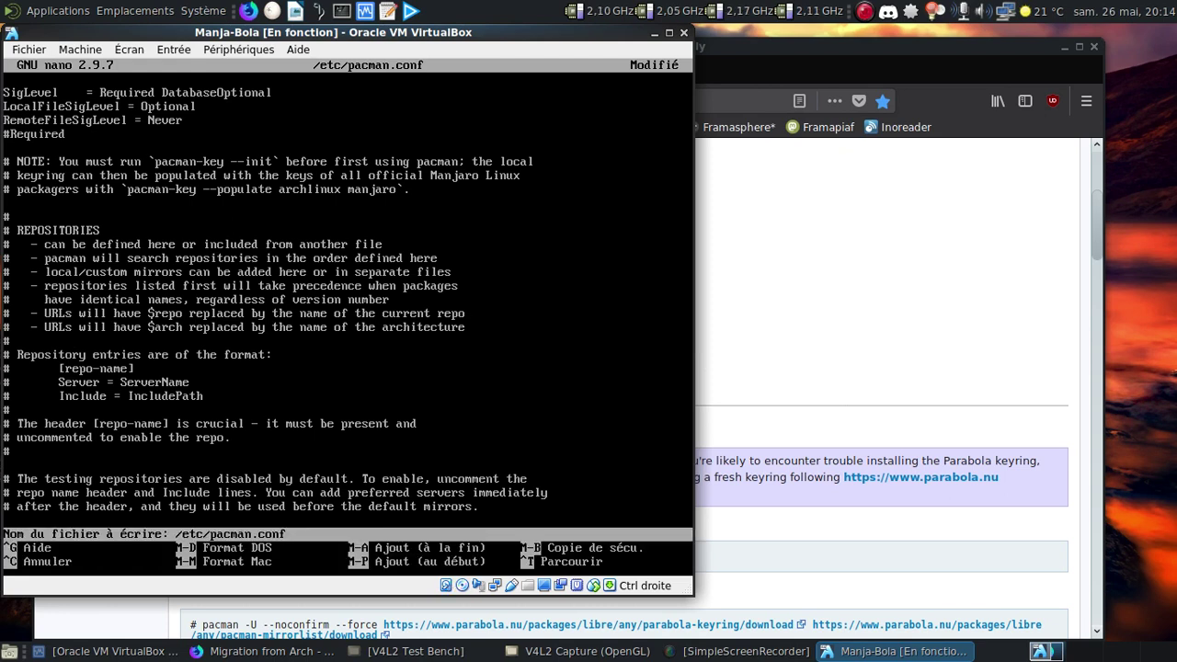
key("Return")
key("ctrl+l")
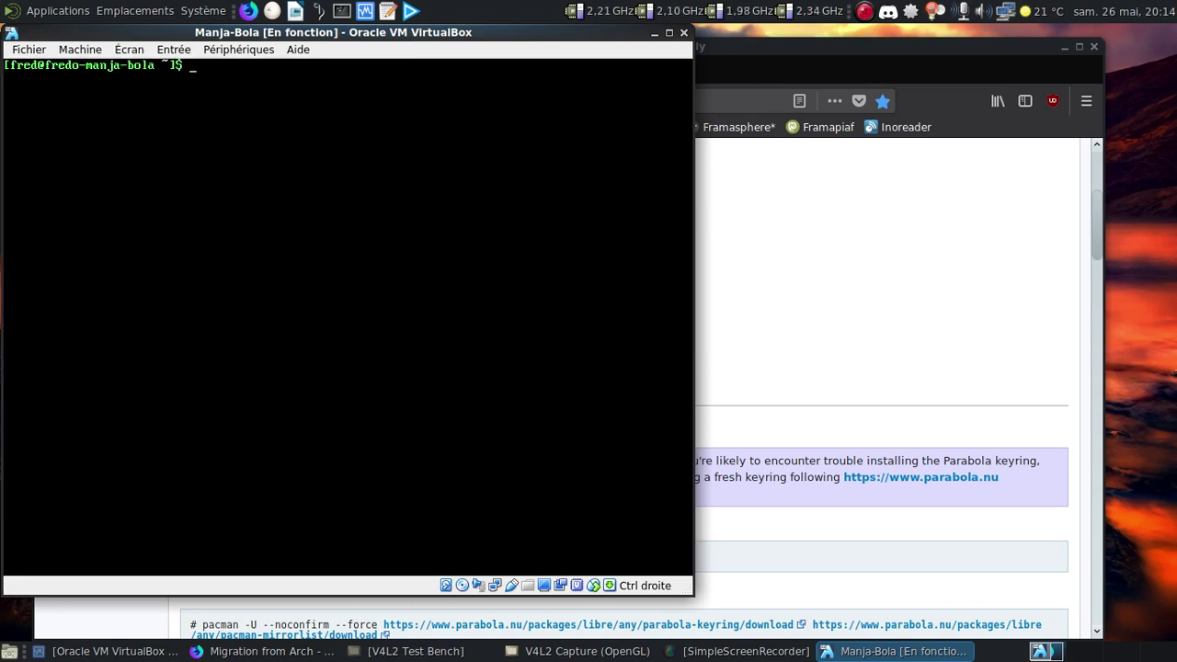
type("pacma")
key("BackSpace")
key("BackSpace")
key("BackSpace")
key("BackSpace")
key("BackSpace")
type("sudo pacman -")
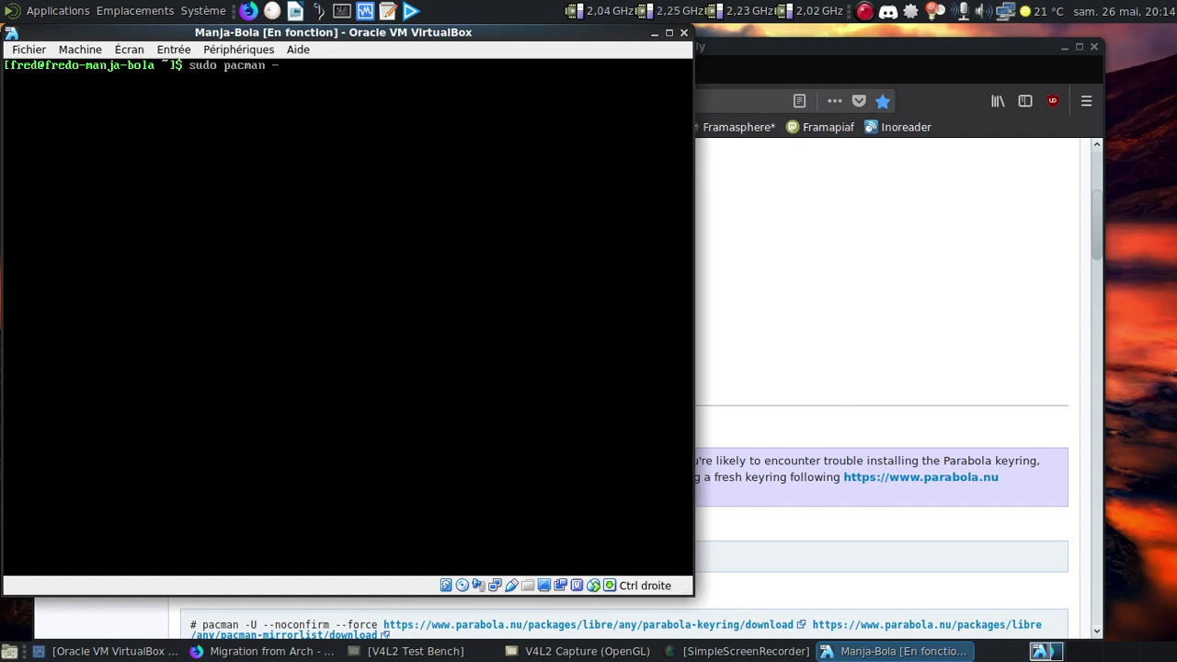
type("U")
type(" --nocon")
key("BackSpace")
type("confirm --f")
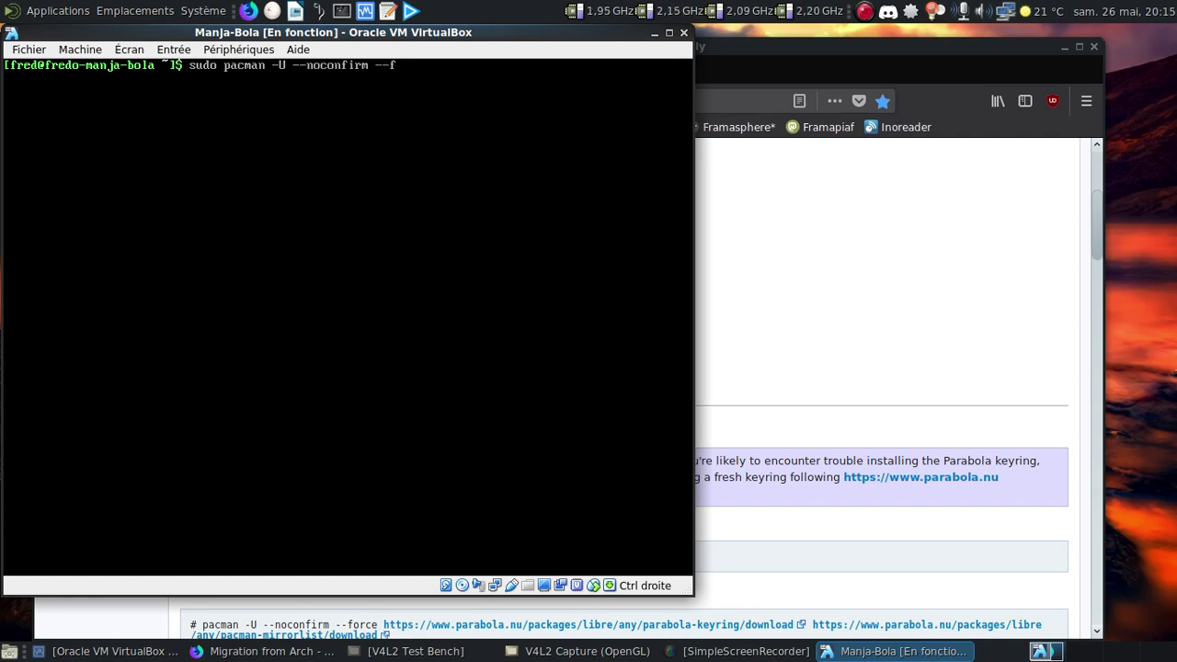
type("orce https://www.")
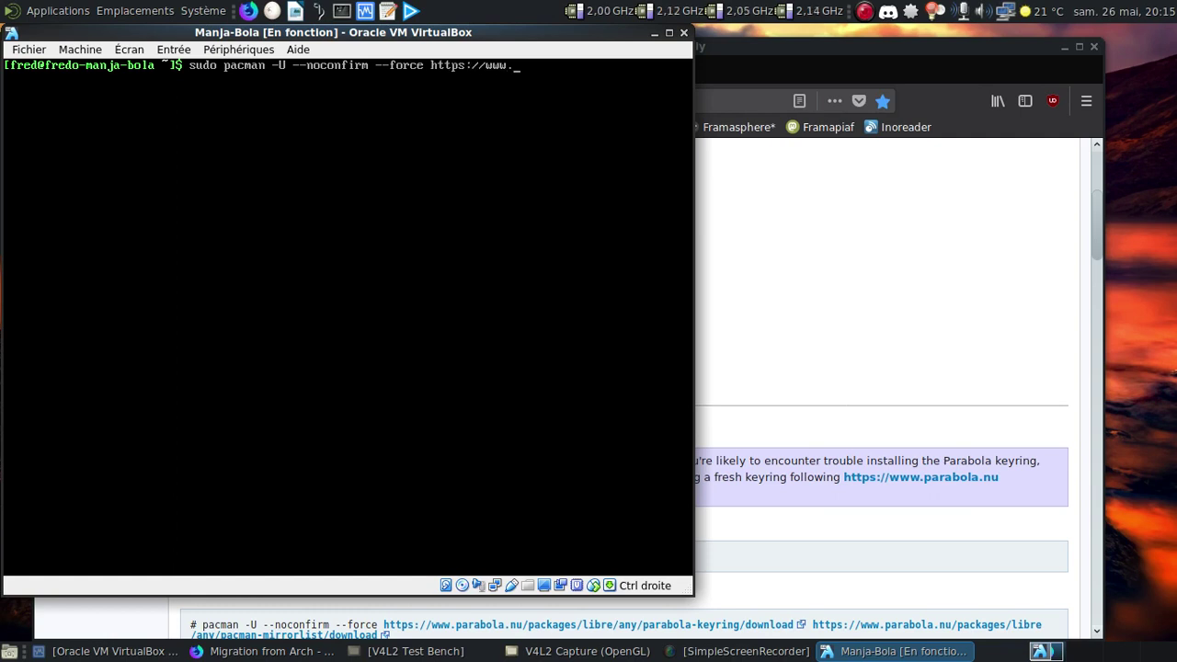
type("parabola.nu/packa")
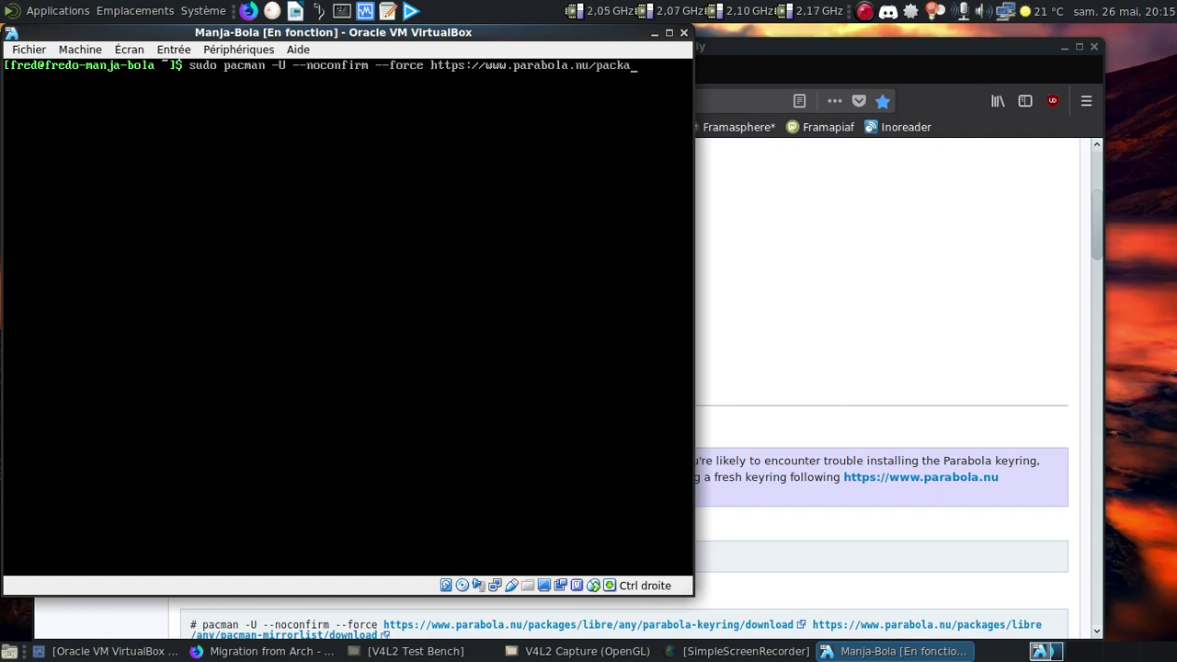
type("ges/lib")
type("parabola")
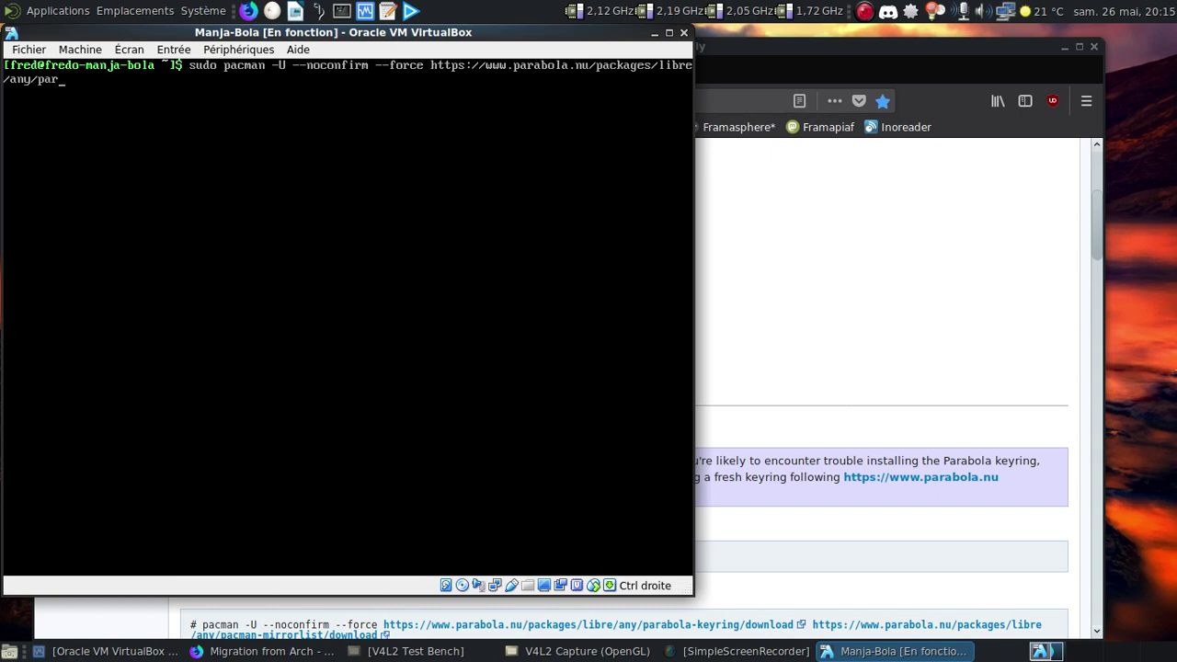
type("-keyring do")
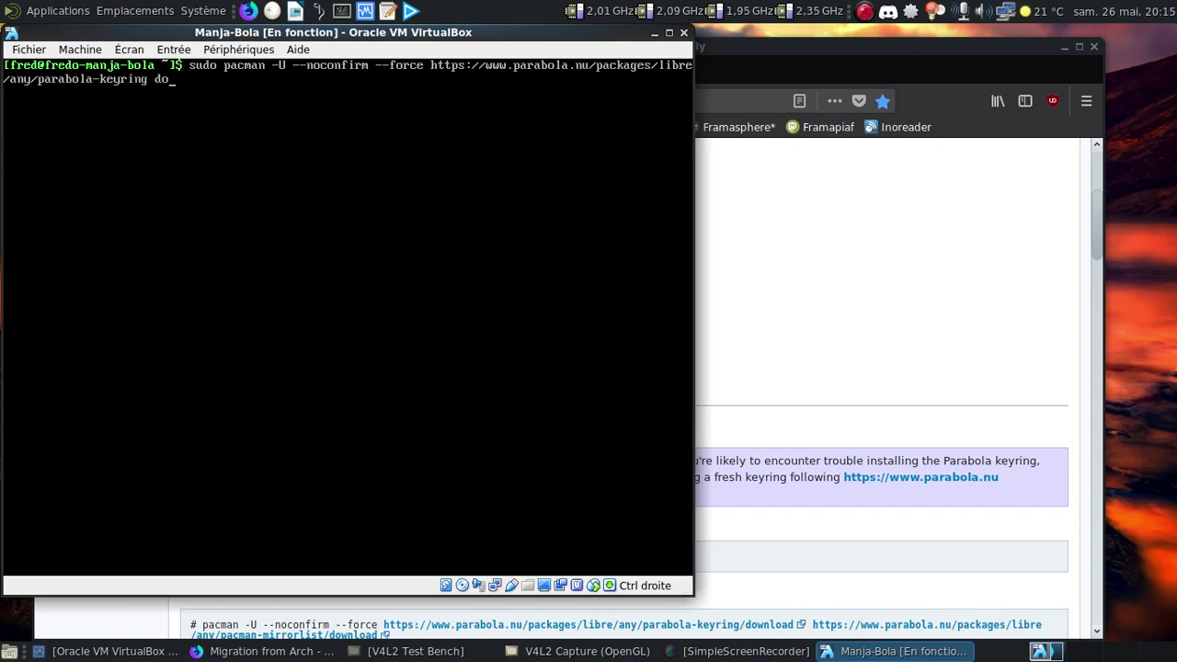
type("wn")
key("BackSpace")
key("BackSpace")
type("/download")
key("Return")
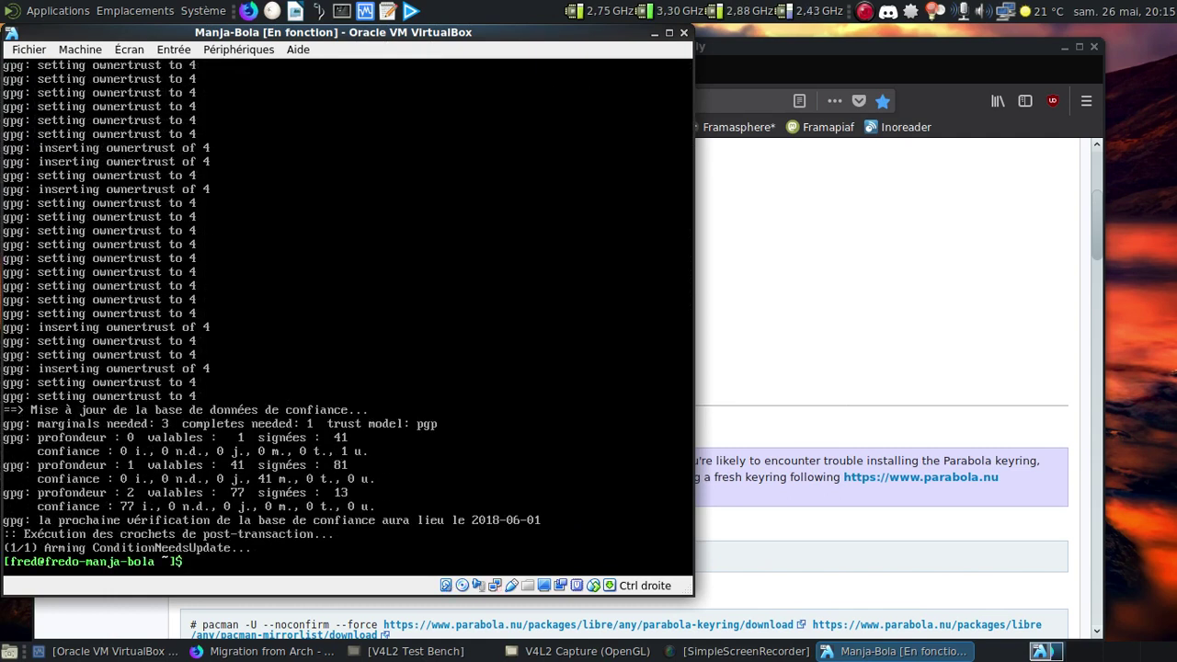
Try to remove the Manjaro mirror package with "sudo pacman -R pacman-mirrors".
key("Up")
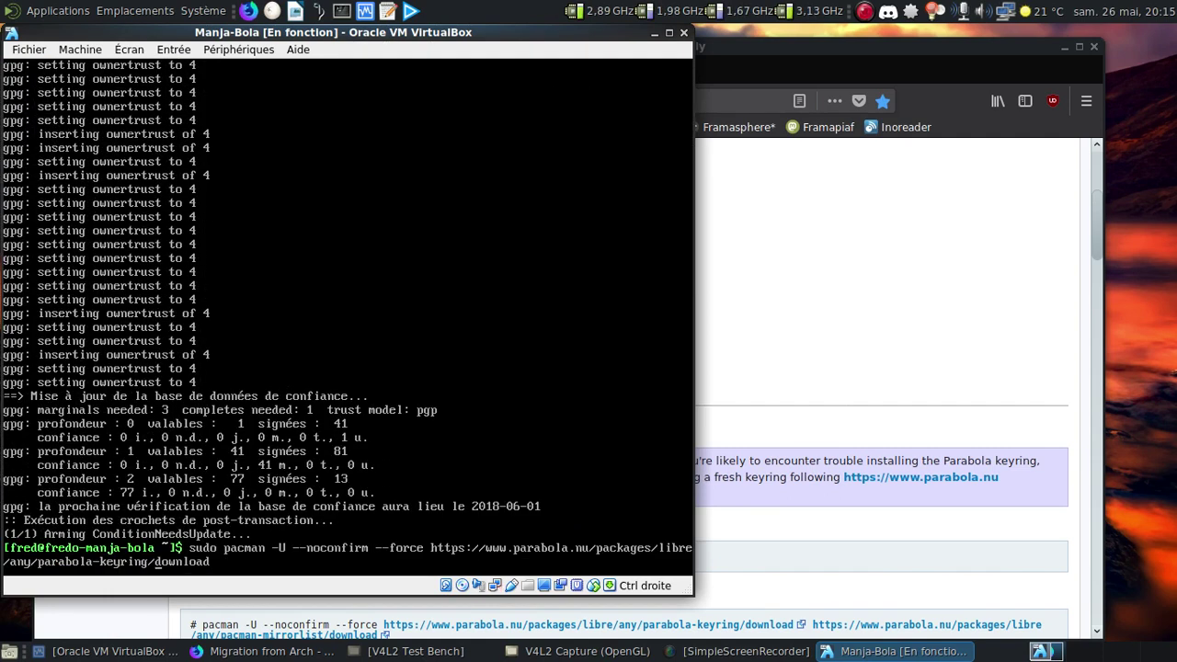
key("Down")
type("p")
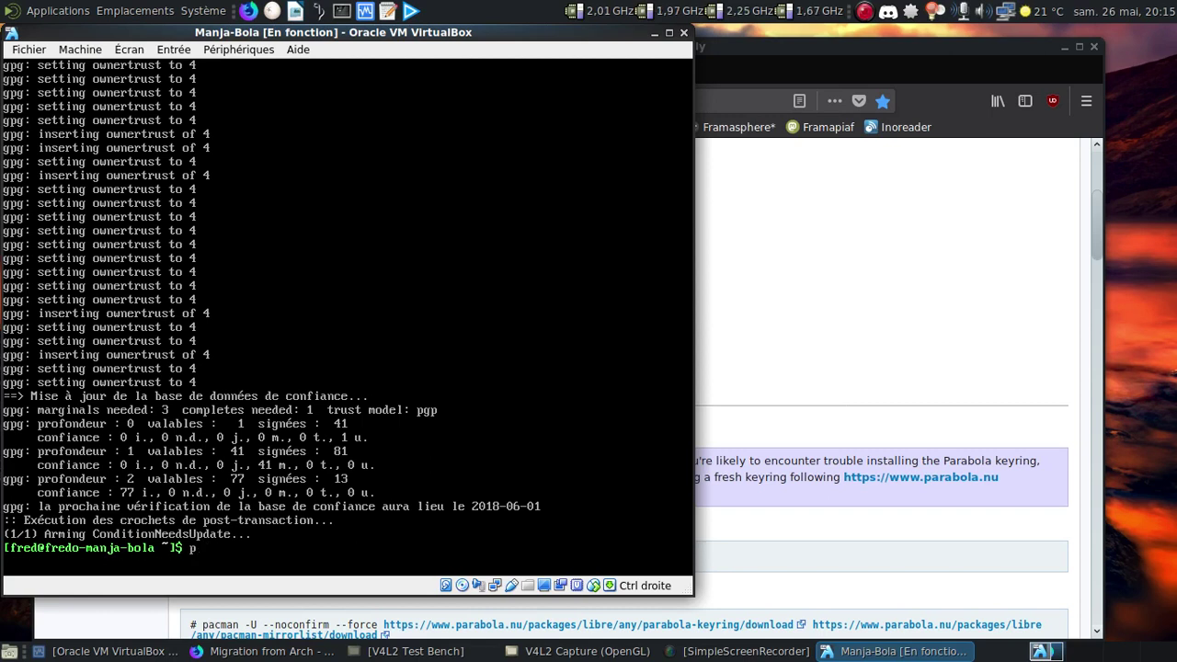
key("BackSpace")
type("sudo pacma")
type("n -Rcs")
key("BackSpace")
key("BackSpace")
type("pacm")
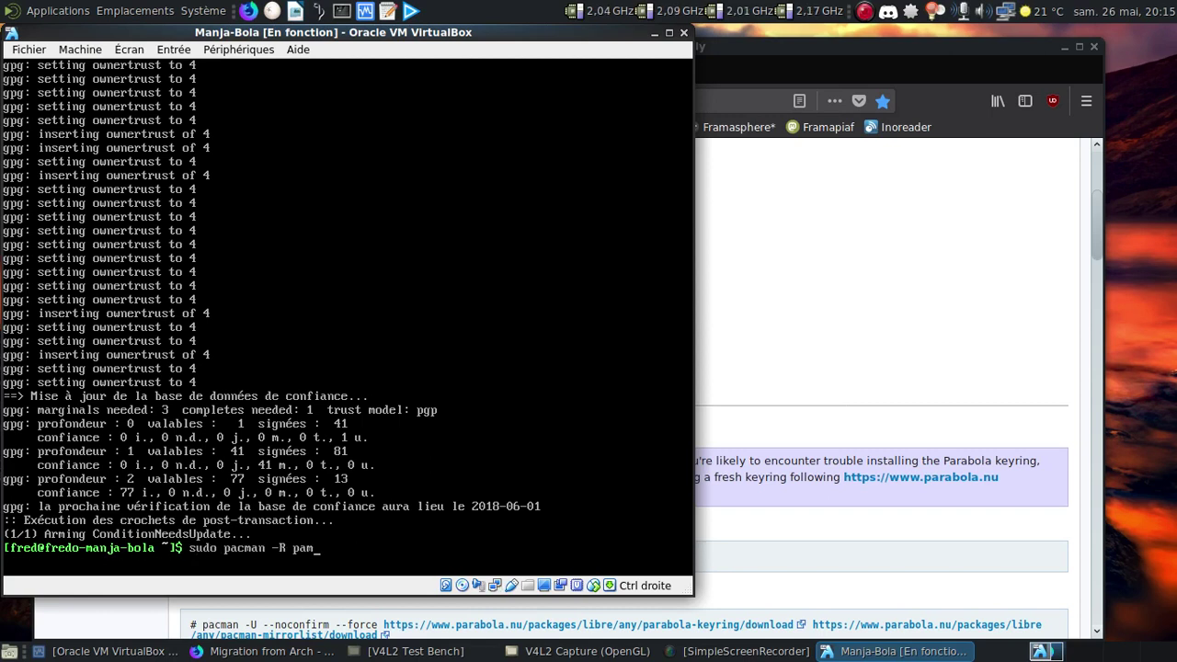
type("an-mirro")
key("BackSpace")
key("BackSpace")
key("BackSpace")
type("rrors")
key("Return")
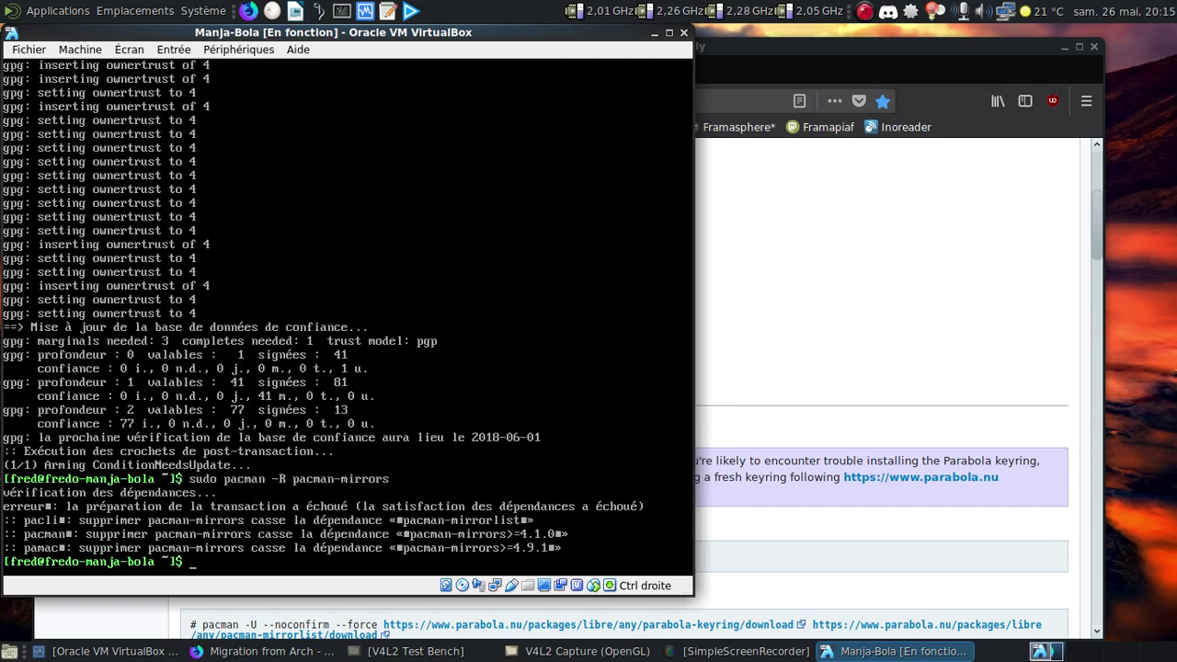
Remove pacman-mirrors without dependency checks using "sudo pacman -Rdd pacman-mirrors" and confirm the removal.
key("Up")
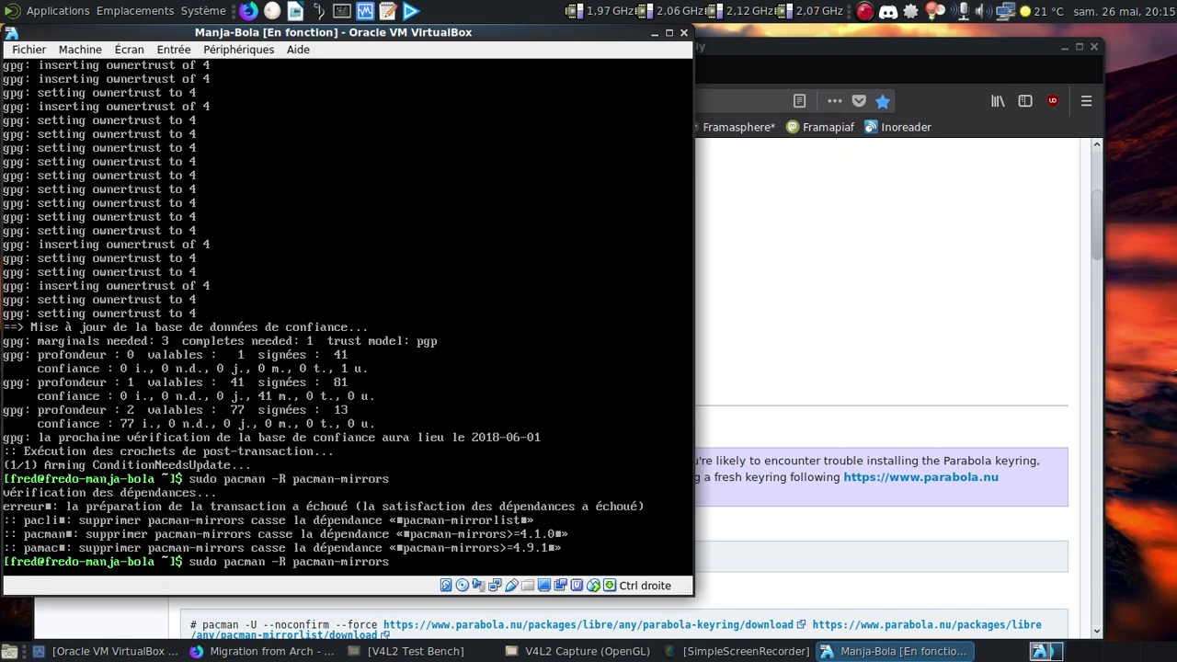
key("Left")
key("Left")
key("Left")
key("Left")
key("Left")
key("Left")
key("Left")
key("Left")
key("Left")
key("Left")
key("Left")
key("Left")
key("Left")
key("Left")
key("Left")
type("dd")
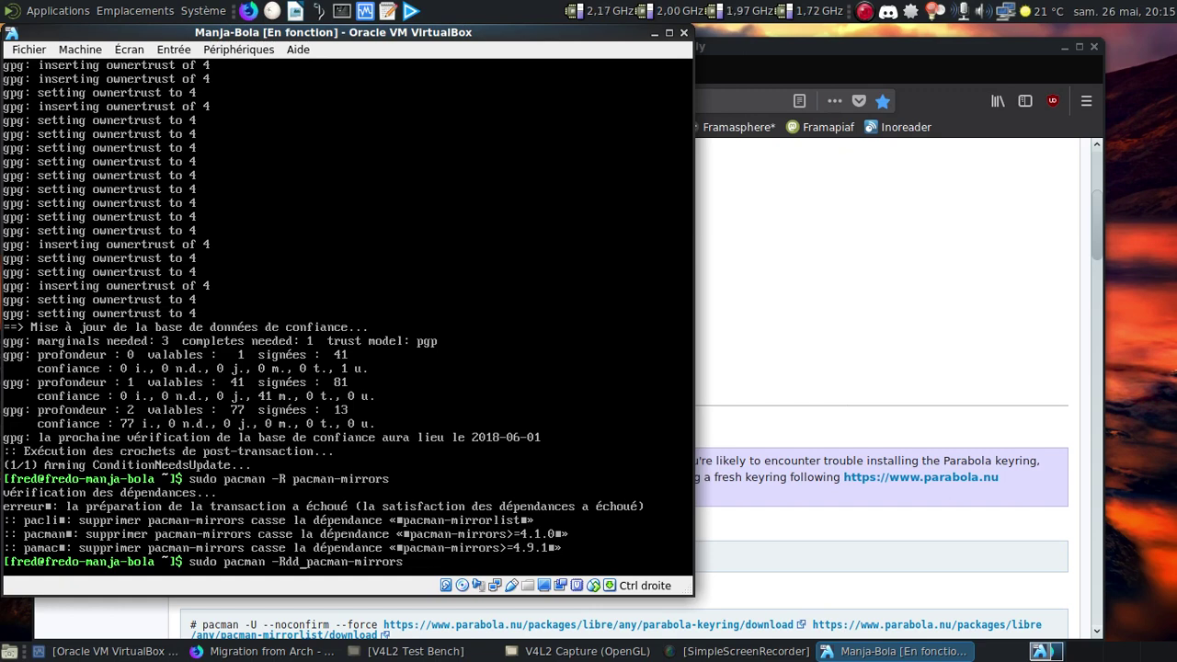
key("Return")
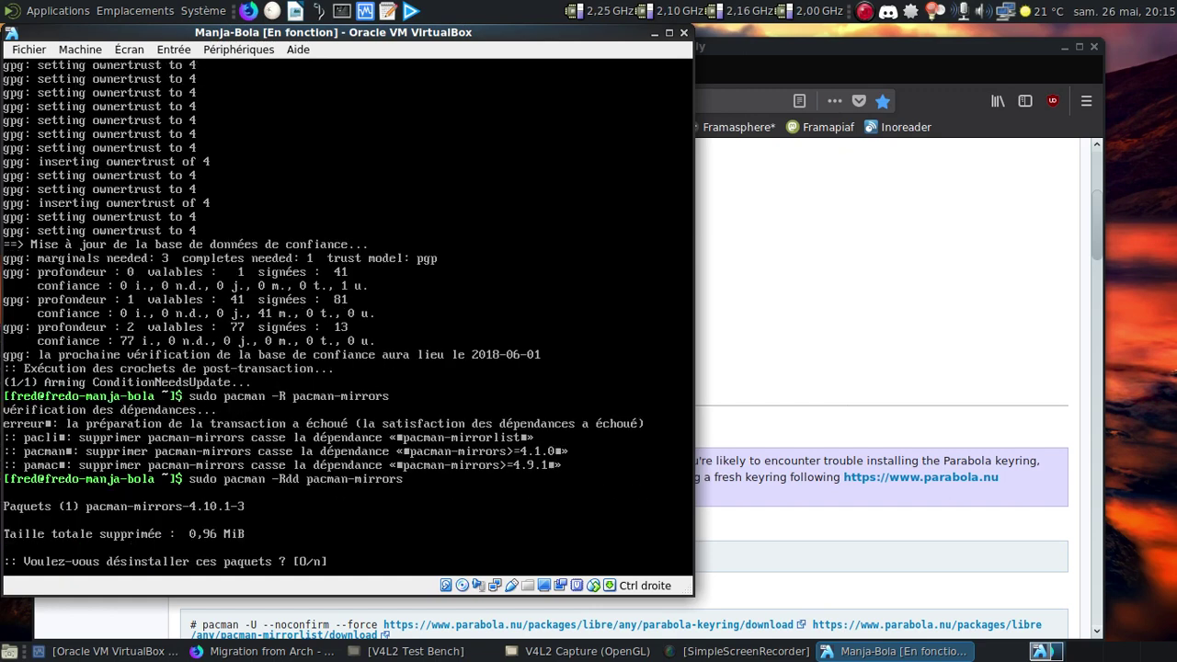
key("Return")
Remove the graphical package manager with "sudo pacman -Rdd pamac" and confirm the removal.
key("Up")
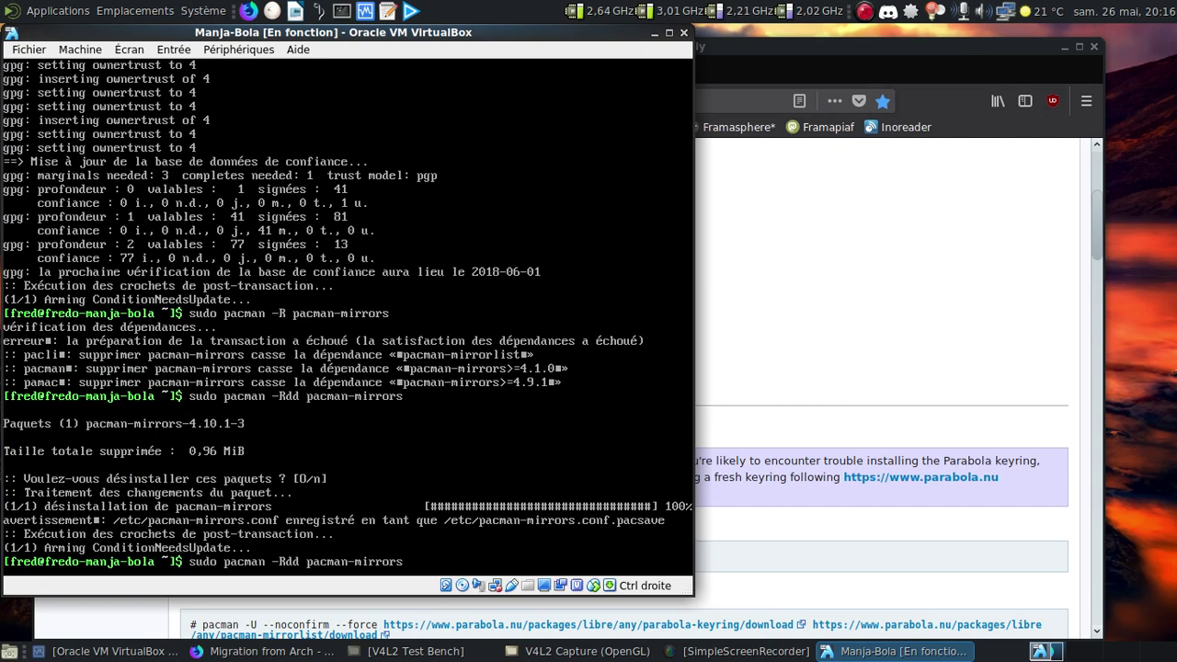
key("BackSpace")
key("BackSpace")
key("BackSpace")
key("BackSpace")
key("BackSpace")
key("BackSpace")
key("BackSpace")
key("BackSpace")
key("BackSpace")
key("BackSpace")
key("BackSpace")
key("BackSpace")
type("mla")
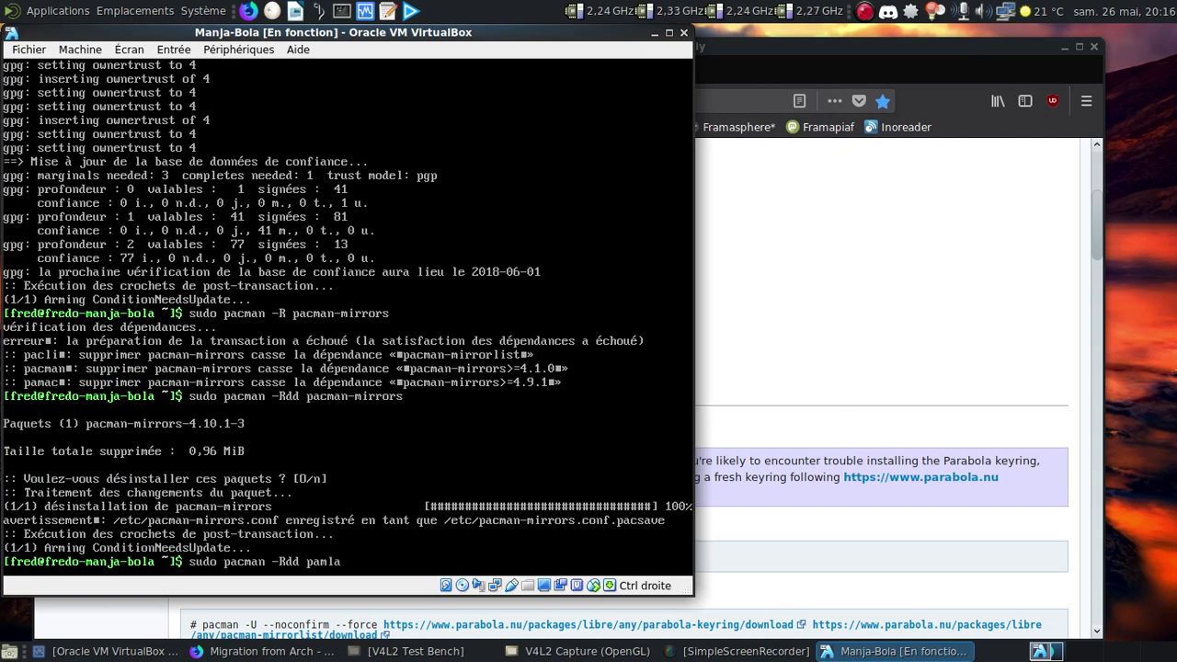
key("BackSpace")
key("BackSpace")
type("a")
key("Return")
key("Return")
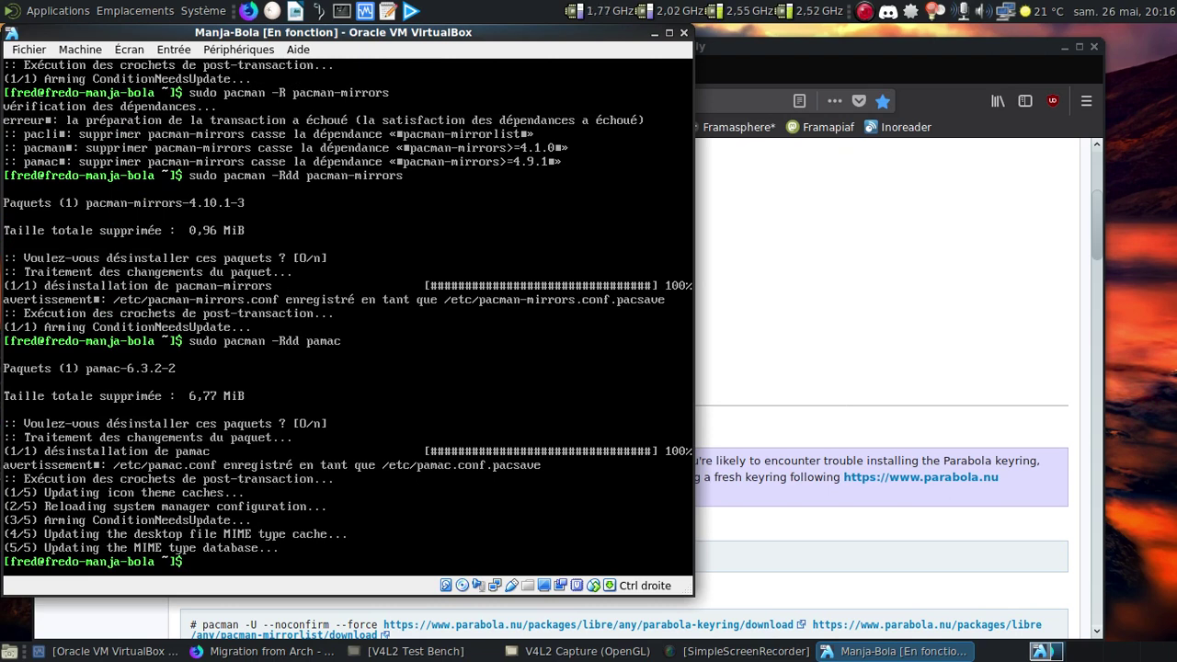
Remove pacli with "sudo pacman -Rdd pacli", confirm the removal and clear the console.
key("Up")
key("BackSpace")
key("BackSpace")
key("BackSpace")
key("BackSpace")
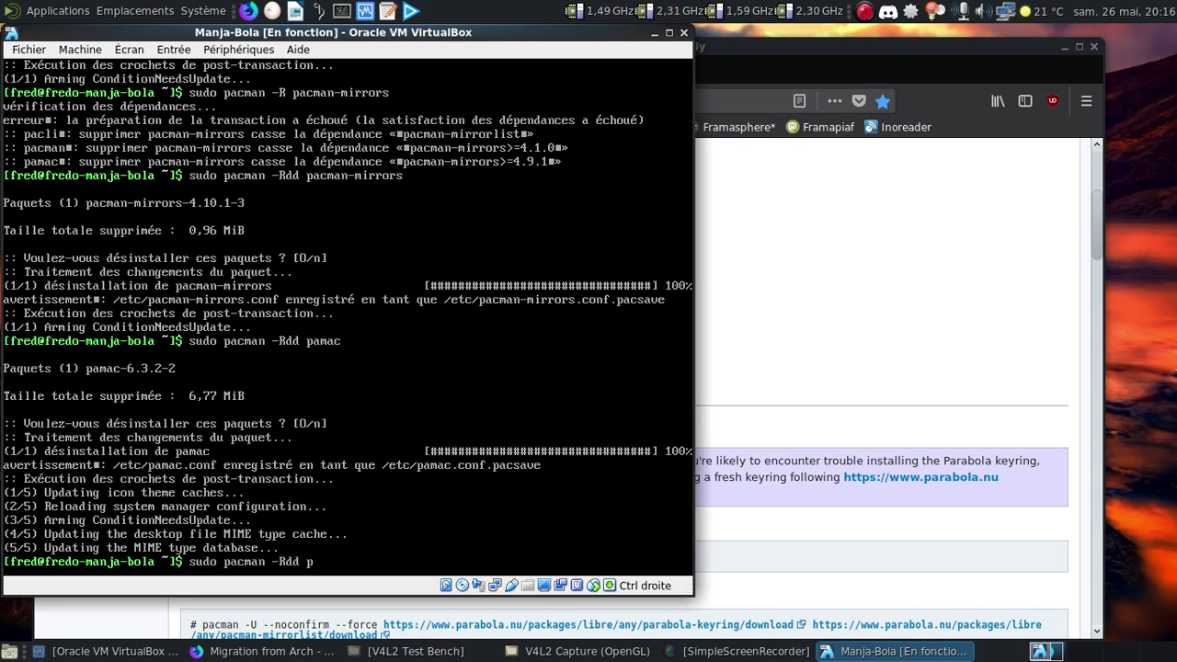
type("acli")
key("Return")
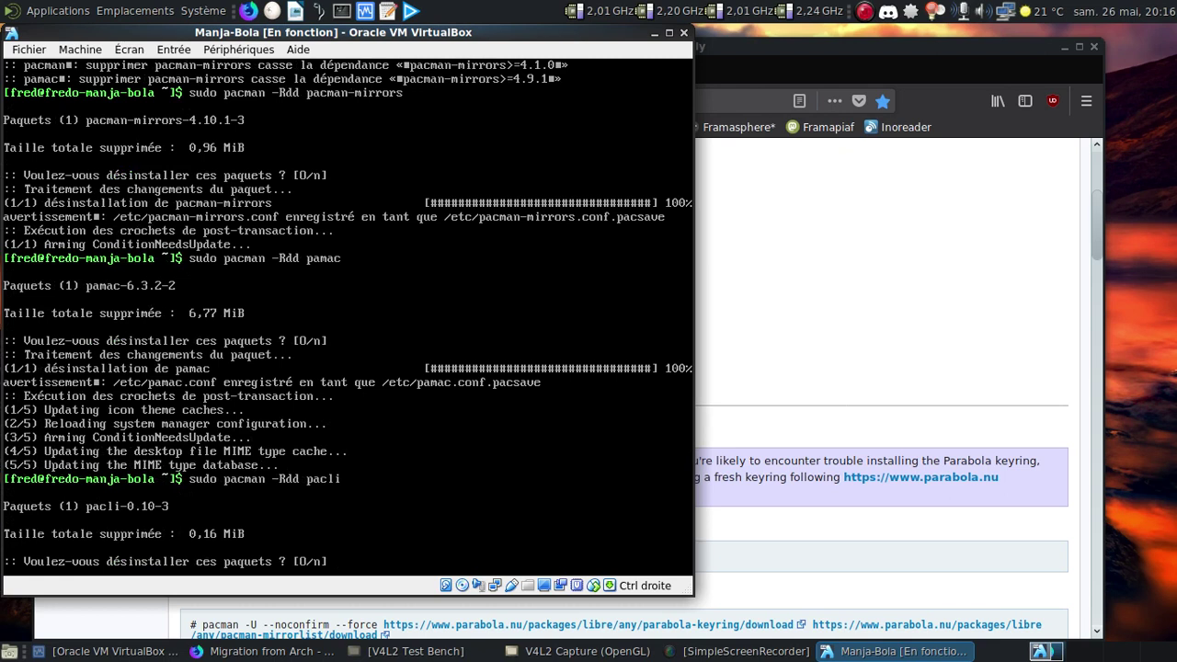
key("Return")
key("ctrl+l")
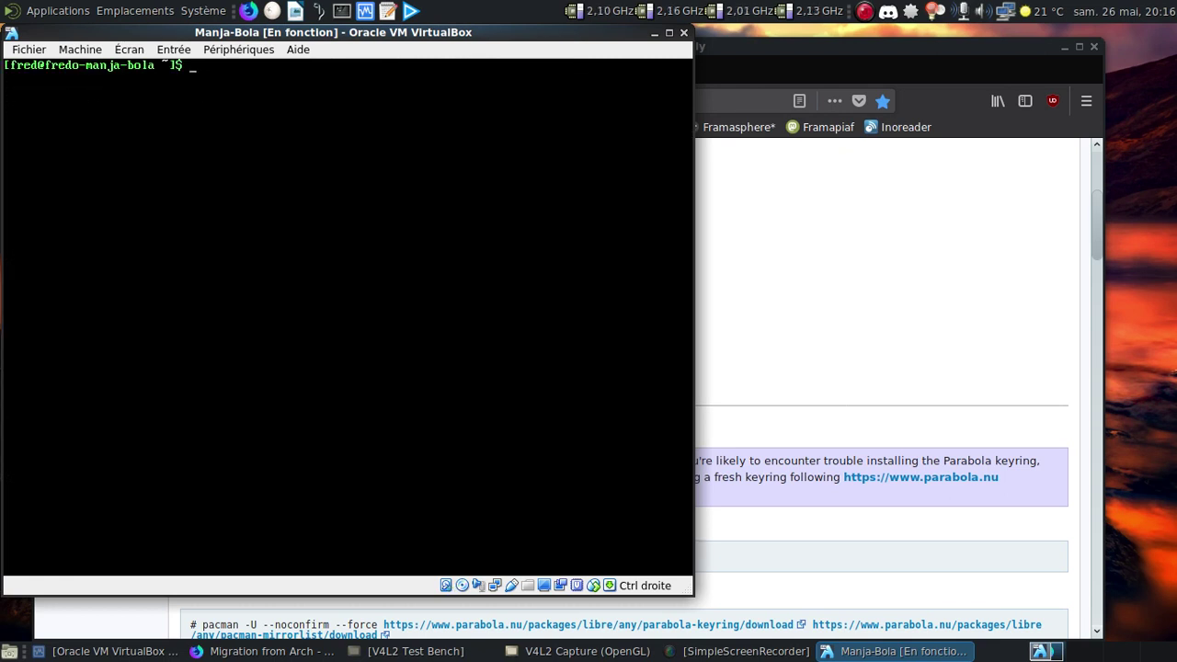
key("Up")
key("Up")
key("Up")
key("Up")
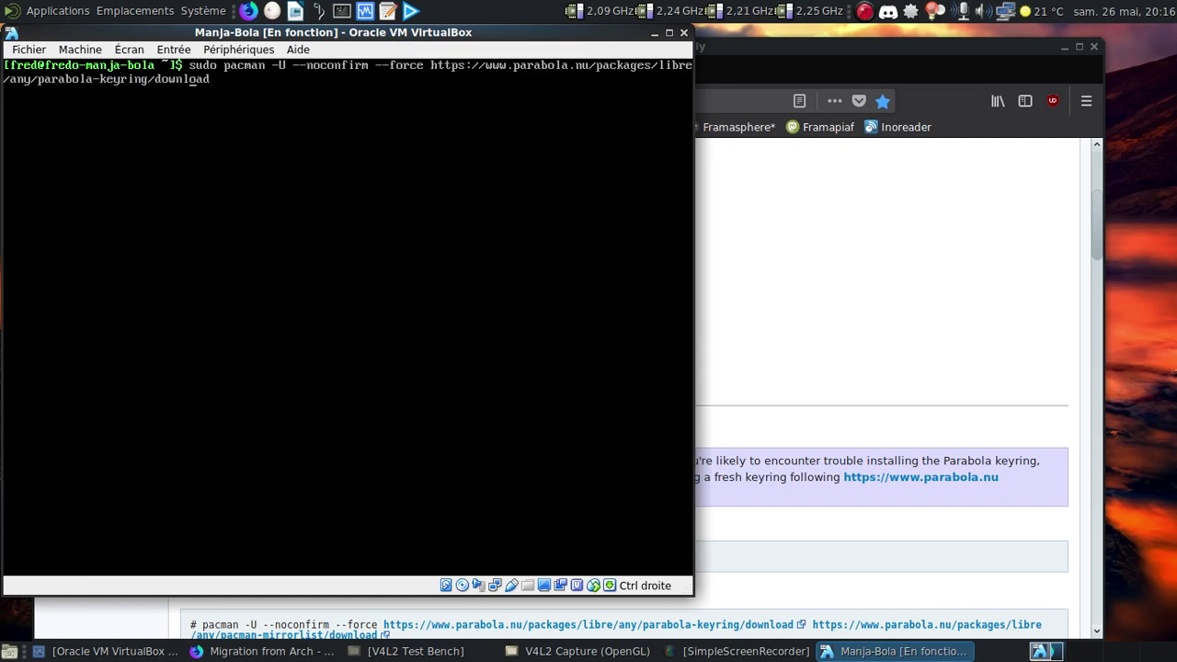
key("Left")
key("Left")
key("Left")
key("Left")
key("Left")
key("Left")
key("BackSpace")
key("BackSpace")
key("BackSpace")
key("BackSpace")
key("BackSpace")
key("BackSpace")
key("BackSpace")
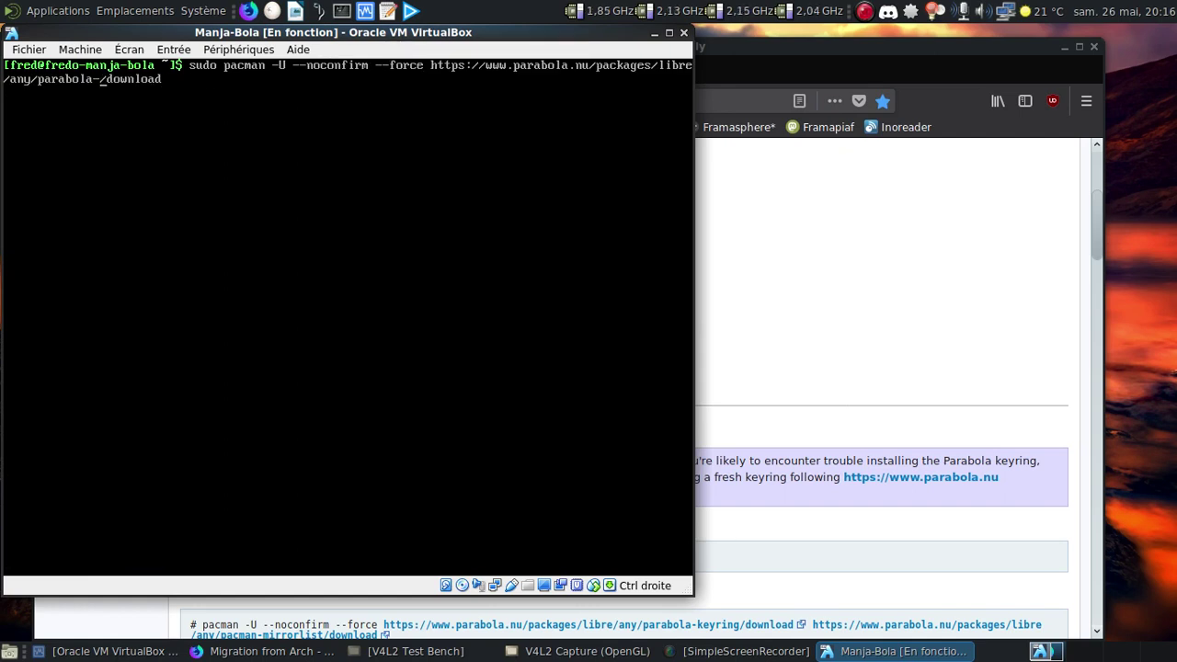
key("BackSpace")
key("BackSpace")
key("BackSpace")
key("BackSpace")
key("BackSpace")
key("BackSpace")
key("BackSpace")
type("cman")
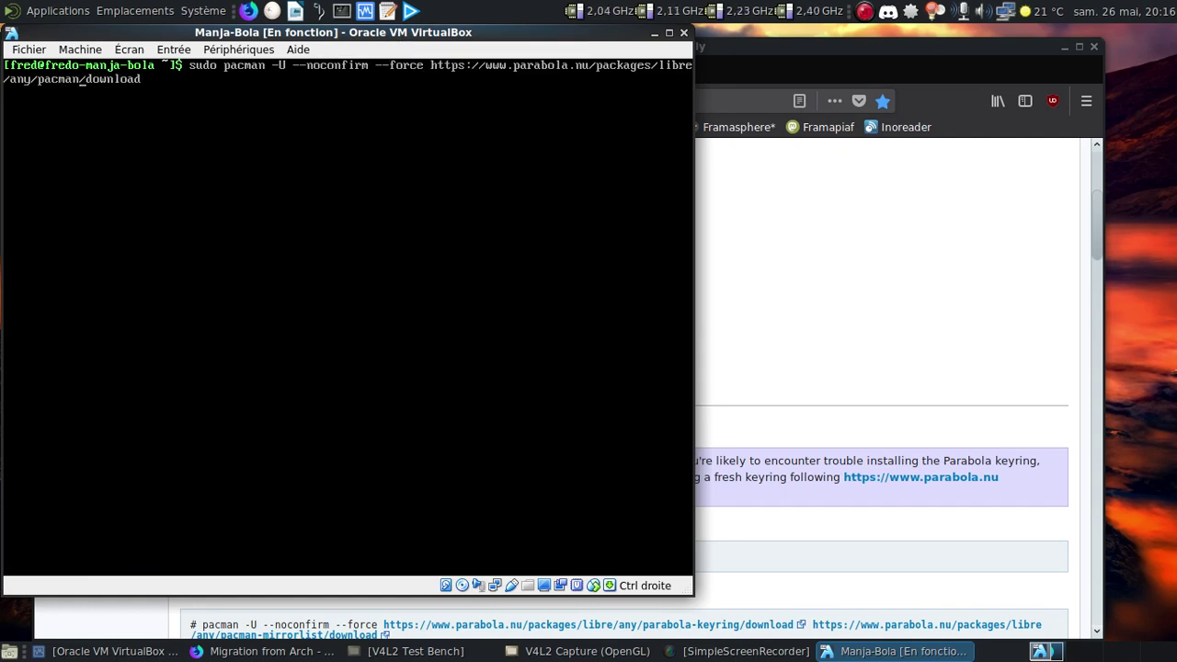
type("-mirrorlis")
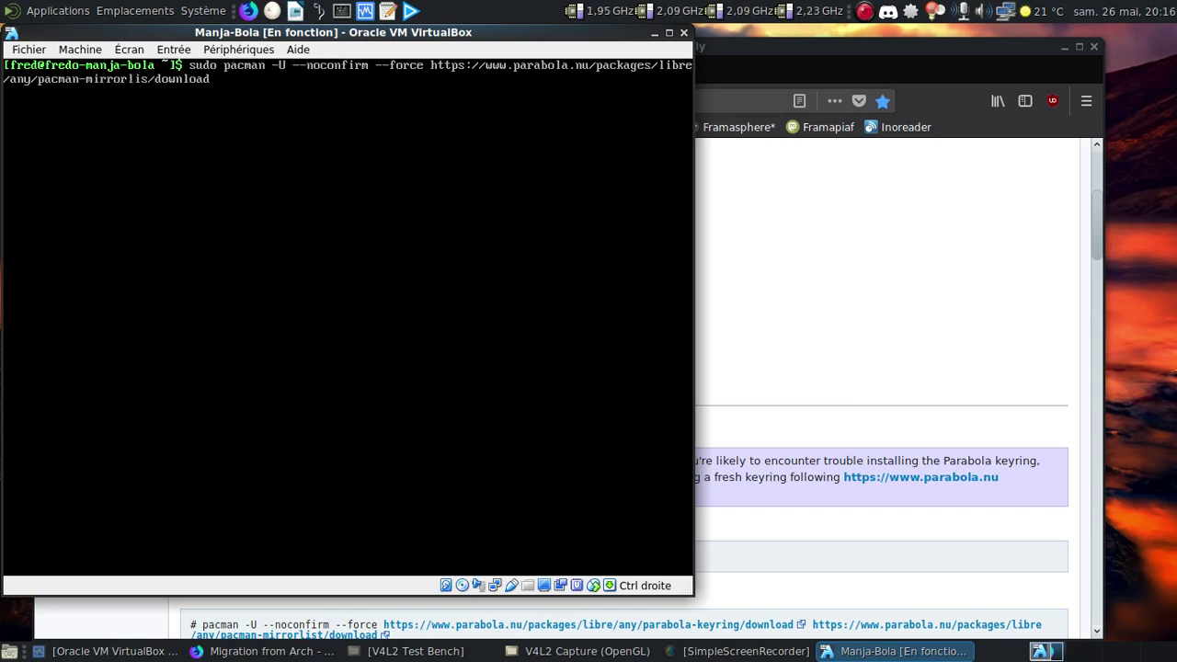
type("t")
key("Return")
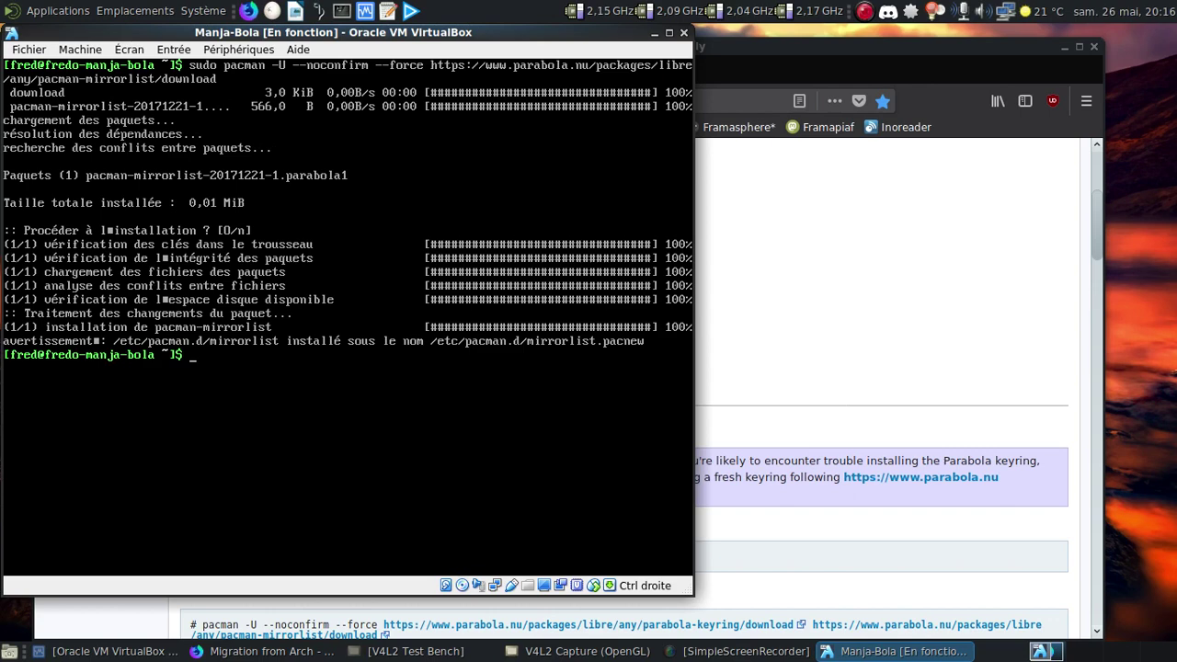
Check the wiki for the signature verification instruction and open the package manager configuration with "sudo nano /etc/pacman.conf".
left_click(895, 256)
scroll(895, 256, "down", 1)
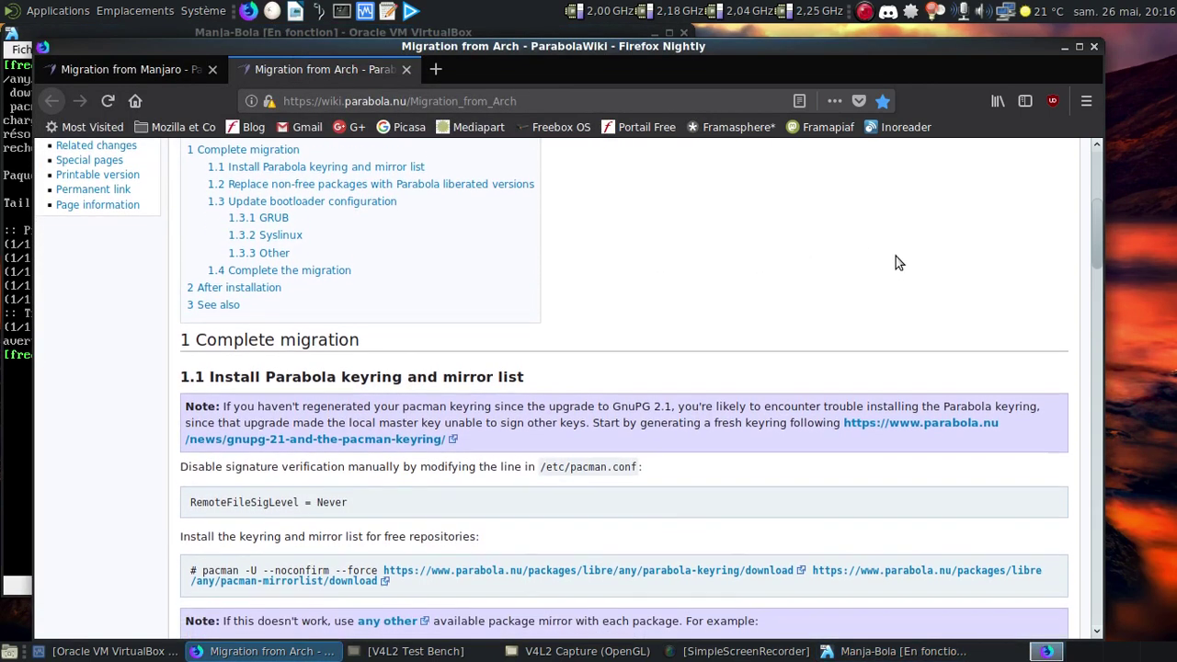
scroll(896, 256, "down", 3)
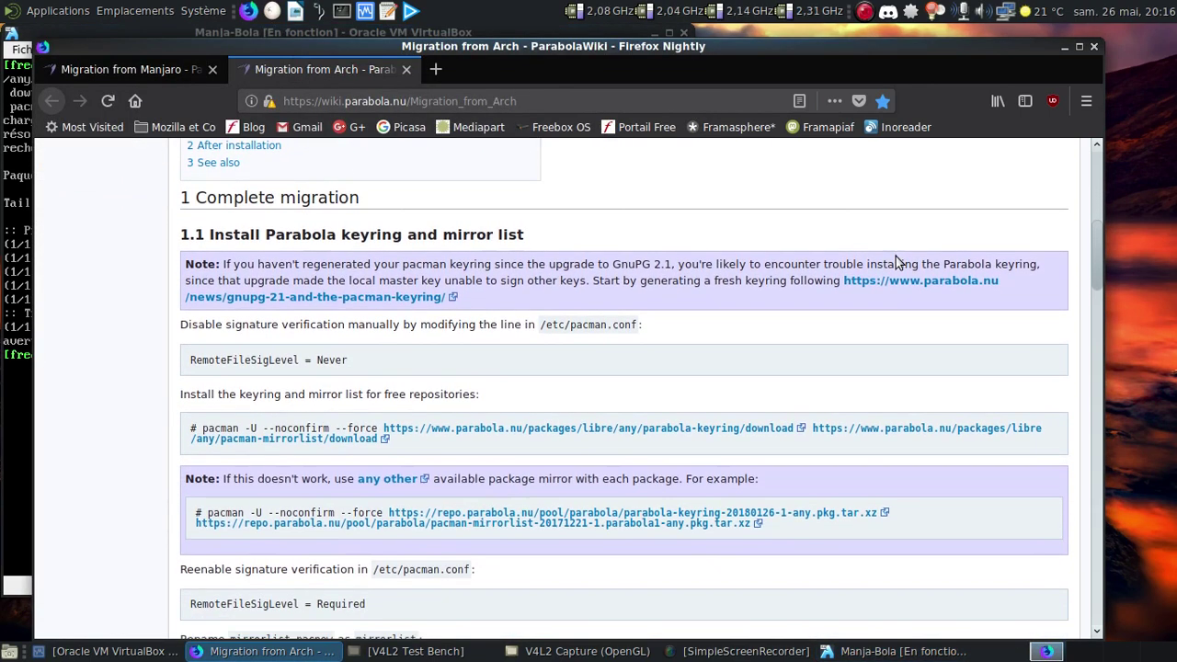
left_click(28, 222)
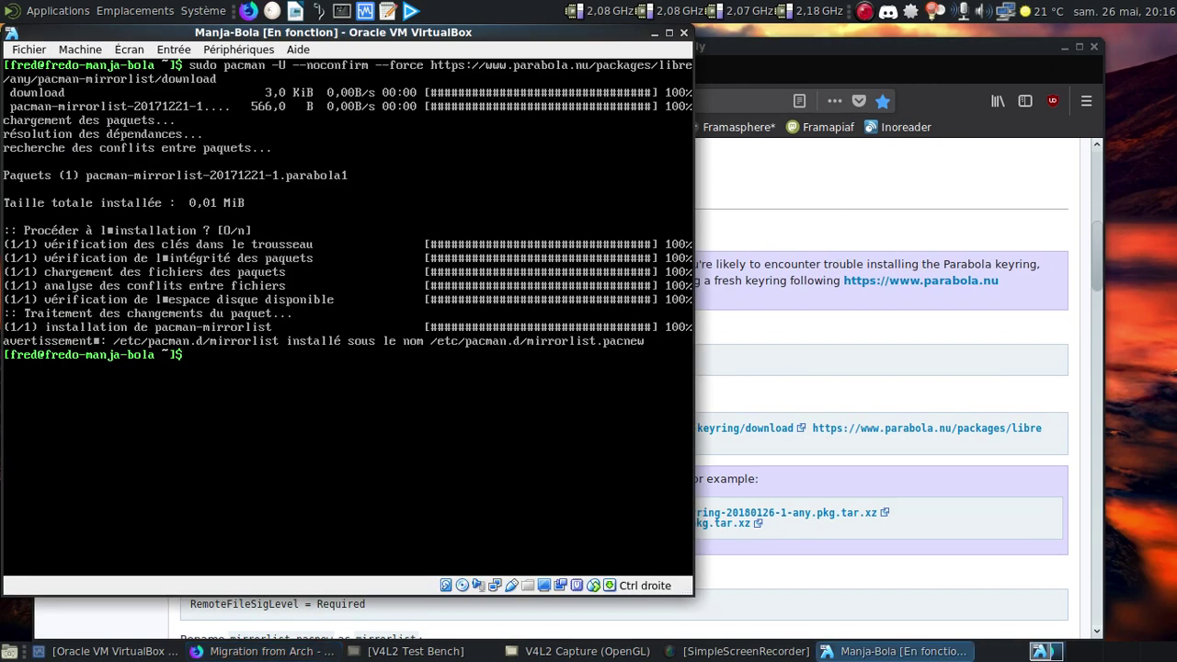
key("Up")
key("ctrl+w")
key("ctrl+w")
key("ctrl+w")
key("ctrl+w")
type("-Rdd pacman-mirrors")
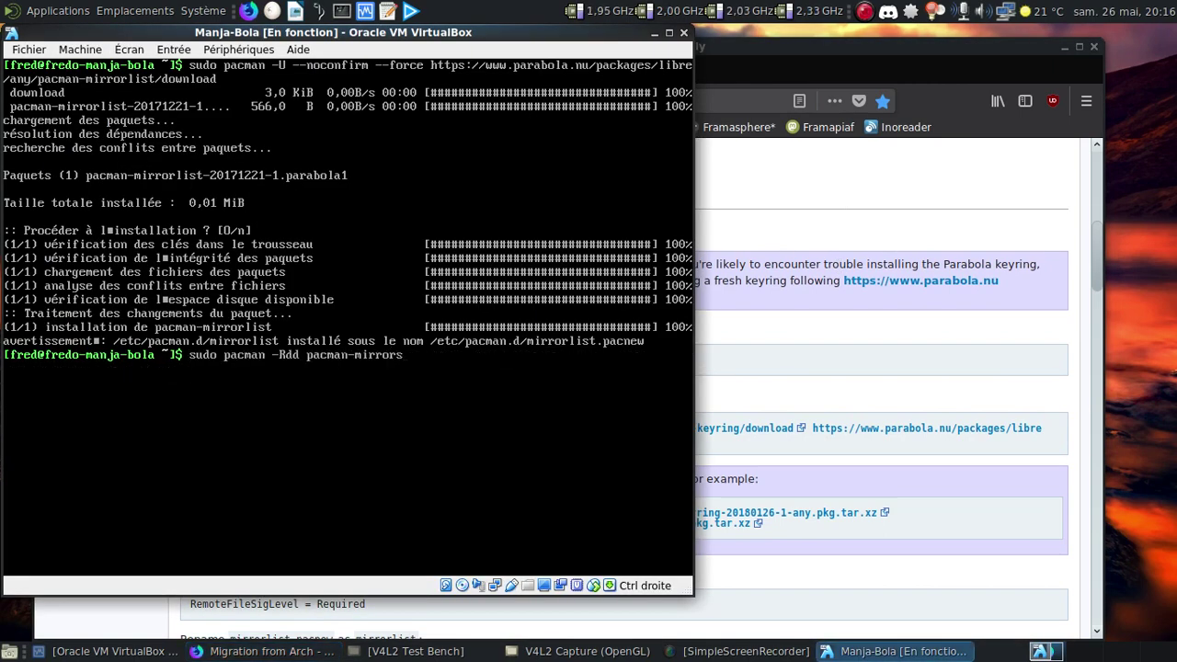
key("Up")
key("Up")
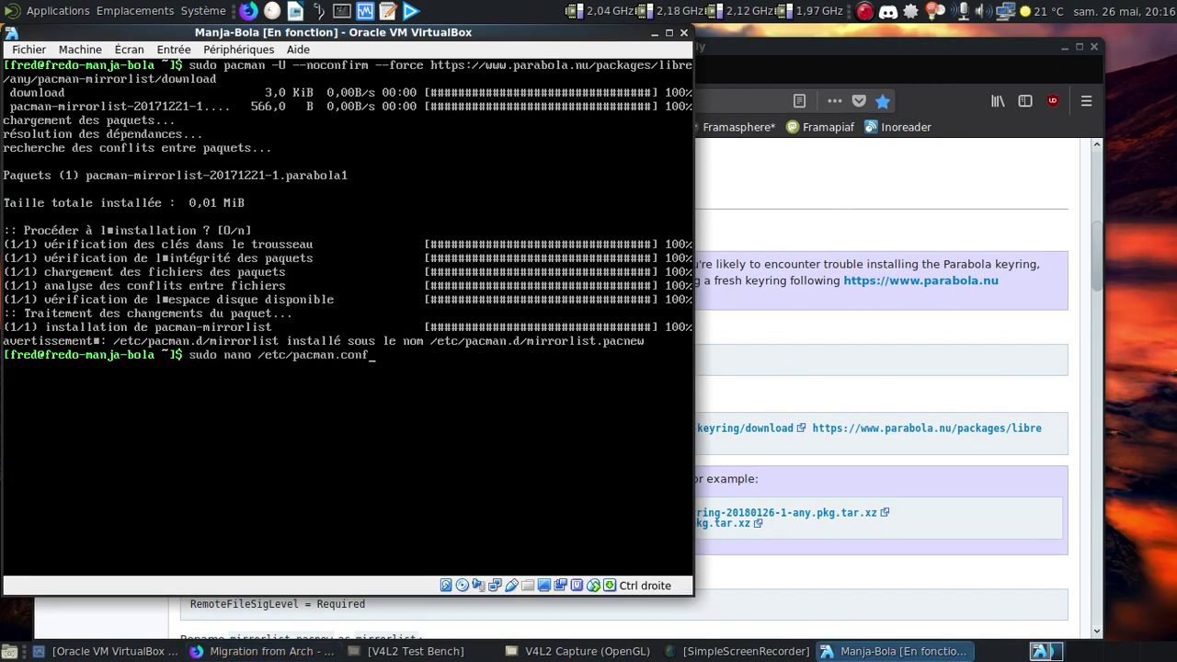
key("Return")
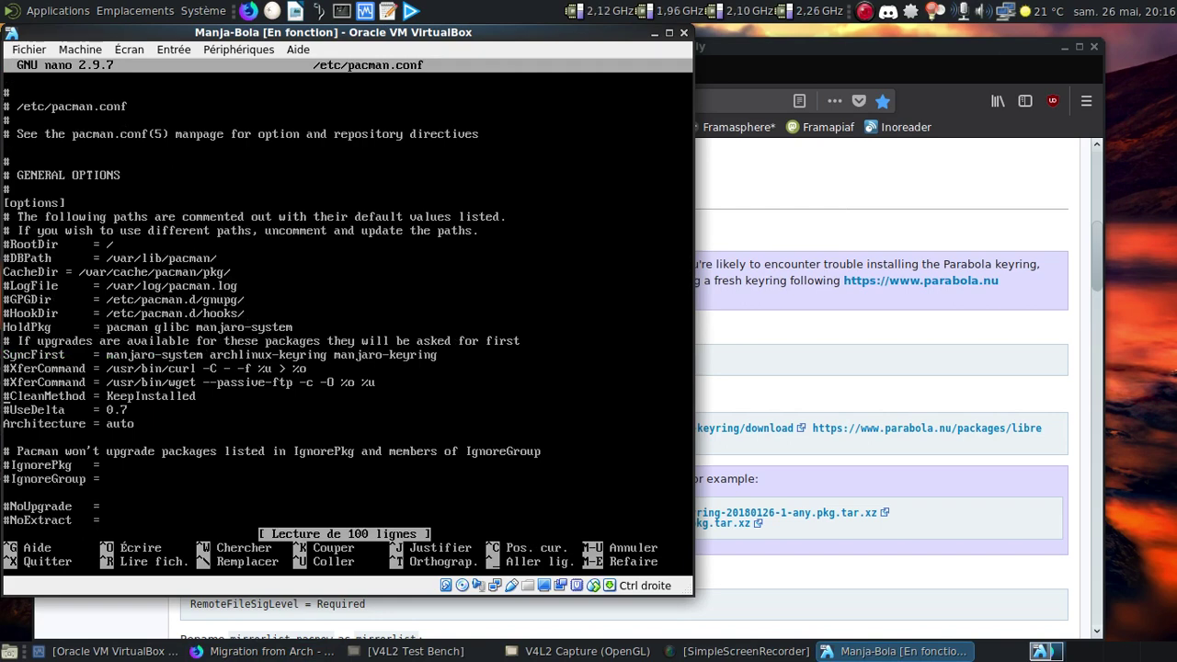
Reenable signature verification by changing the RemoteFileSigLevel line to "RemoteFileSigLevel = Required", removing the leftover comment mark.
key("Down")
key("Down")
key("Down")
key("Down")
key("Down")
key("Down")
key("Down")
key("Down")
key("Down")
key("Down")
key("Down")
key("Down")
key("Down")
key("Down")
key("Down")
key("Down")
key("Down")
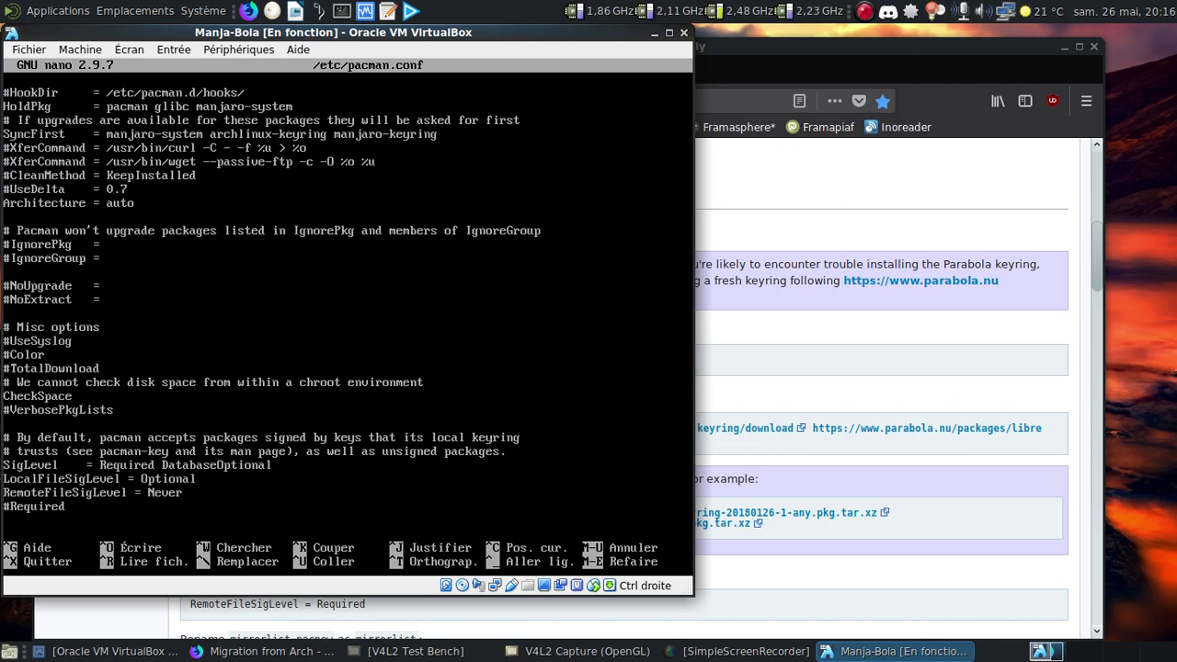
key("Delete")
key("Delete")
key("Delete")
key("Delete")
key("Delete")
key("Delete")
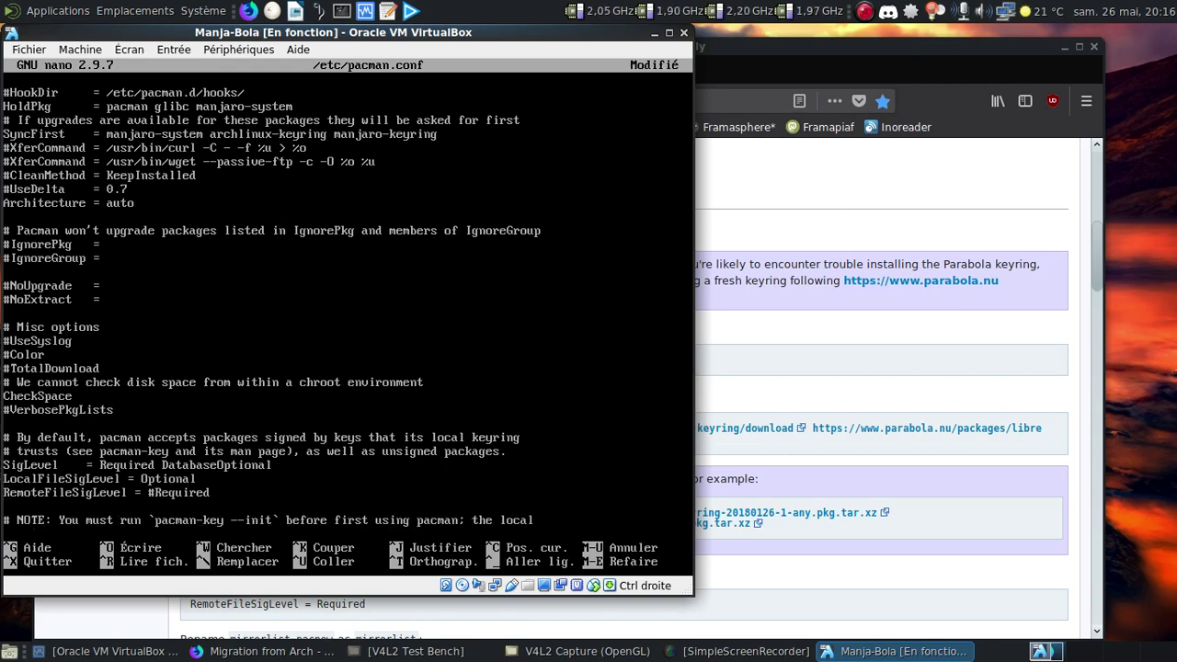
key("Delete")
key("Home")
Save the changes to /etc/pacman.conf on leaving nano and clear the console.
key("ctrl+x")
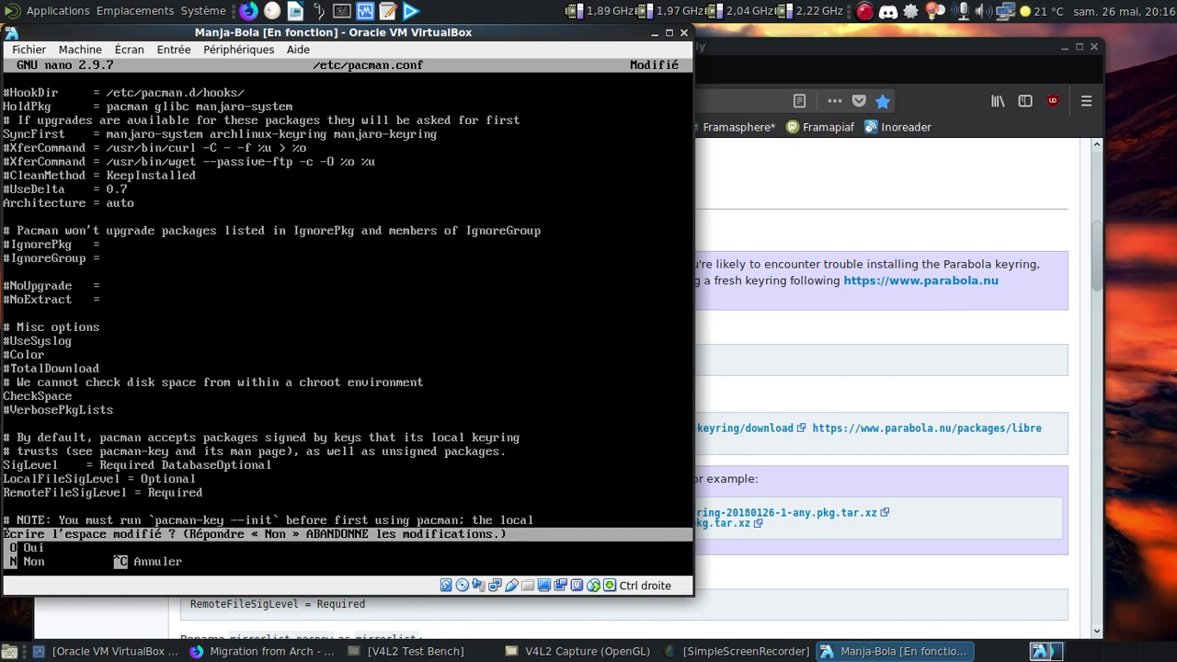
key("o")
key("Return")
key("ctrl+l")
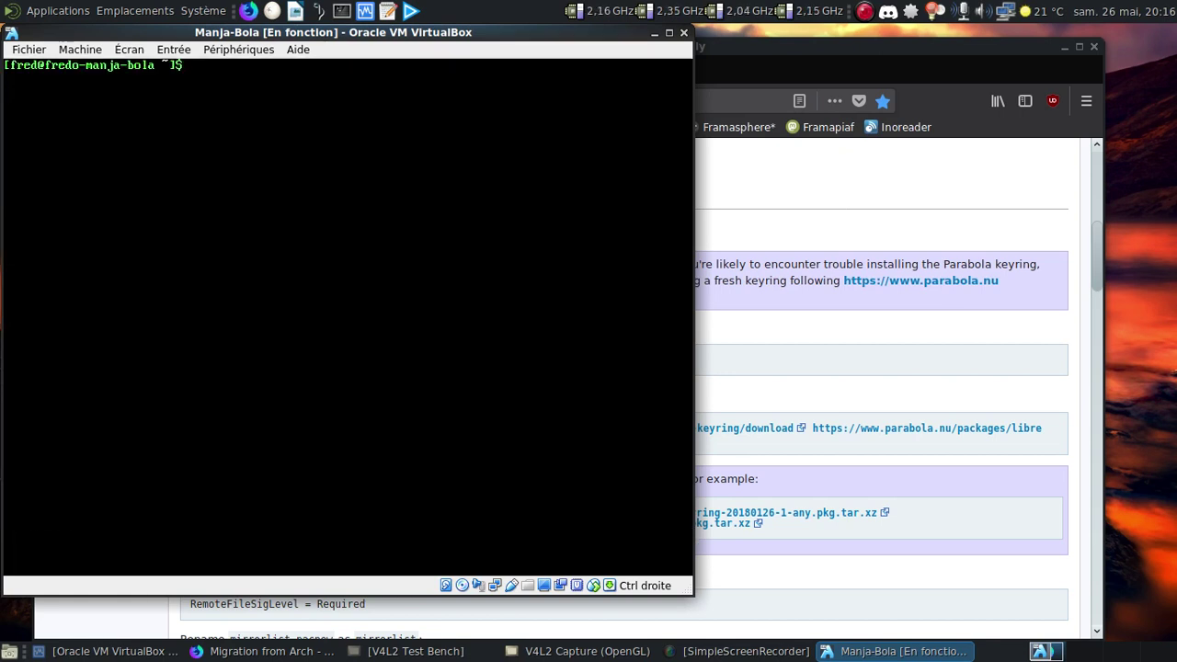
Replace the mirror list as the wiki instructs, using "sudo cp -vr /etc/pacman.d/mirrorlist.pacnew /etc/pacman.d/mirrorlist".
left_click(918, 205)
scroll(795, 267, "down", 1)
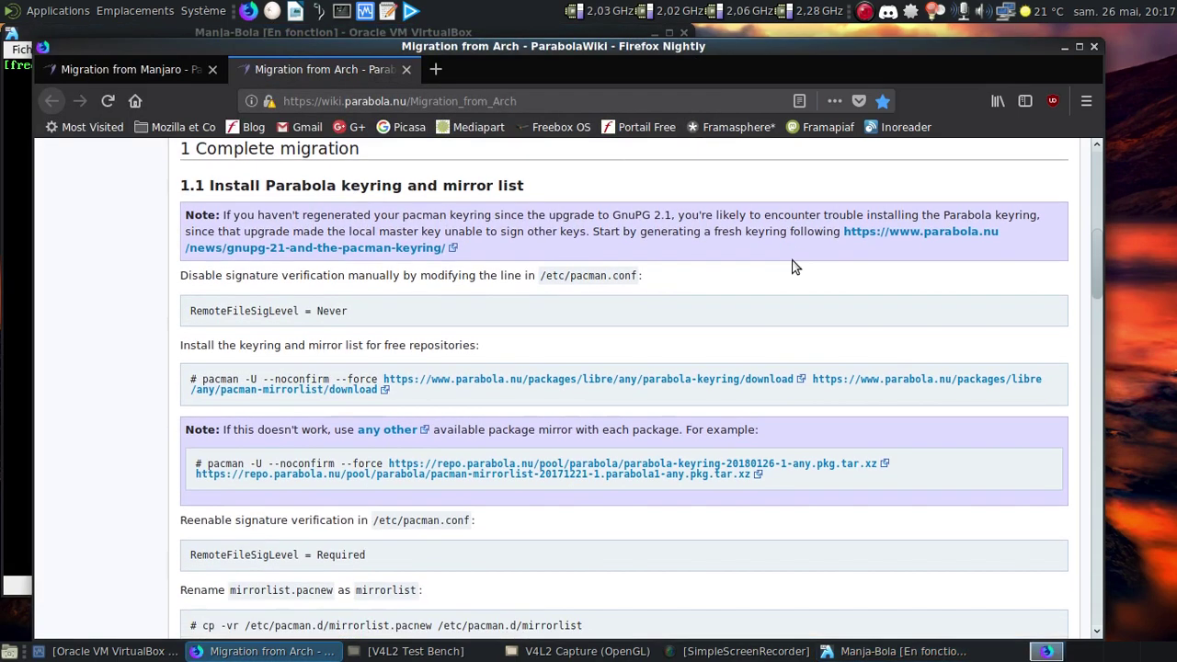
left_click(18, 368)
type("sudo cp")
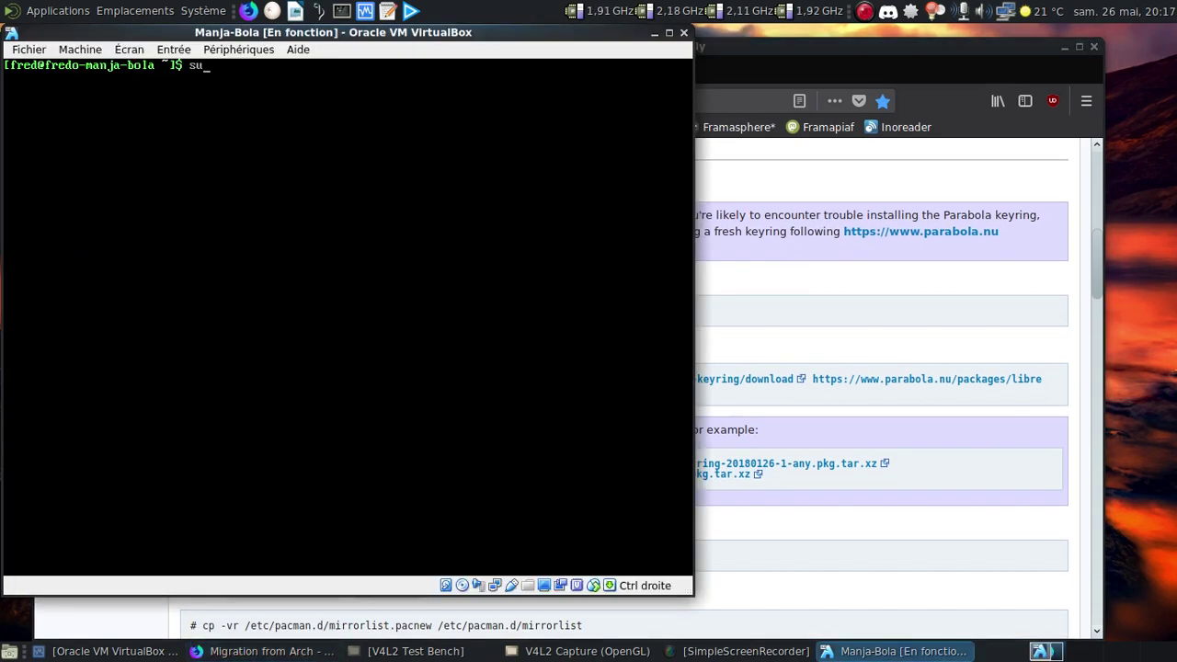
type(" -vr /etc/pa")
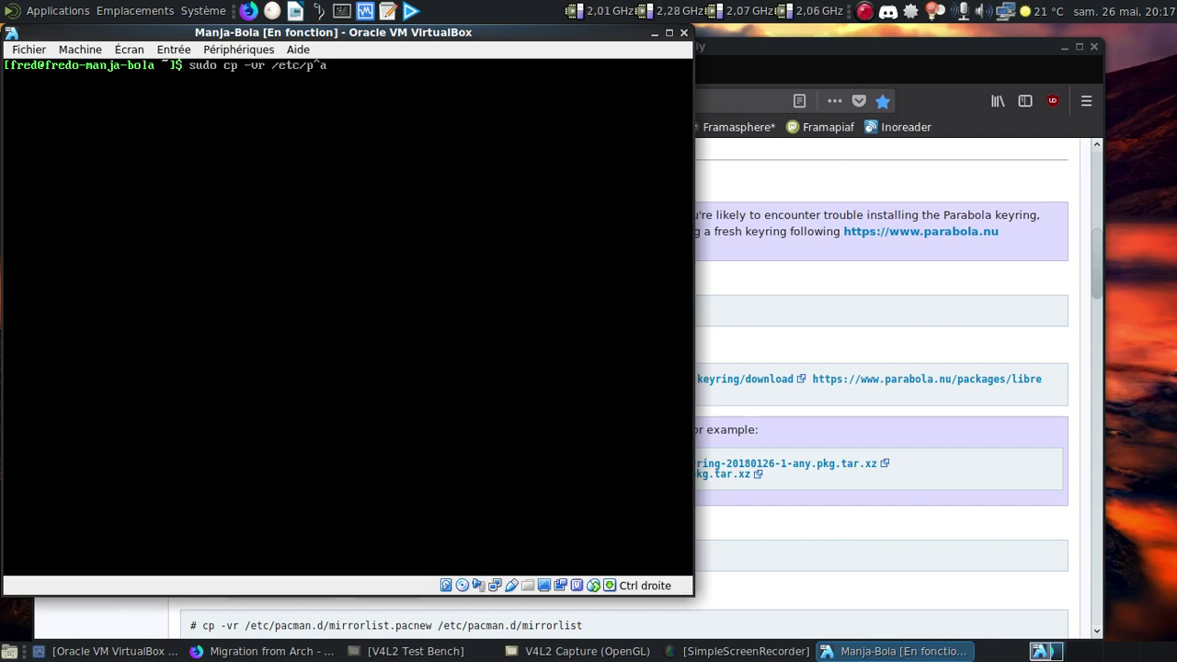
type("cman.d")
key("BackSpace")
type(".d/m")
key("Tab")
type(".")
key("Tab")
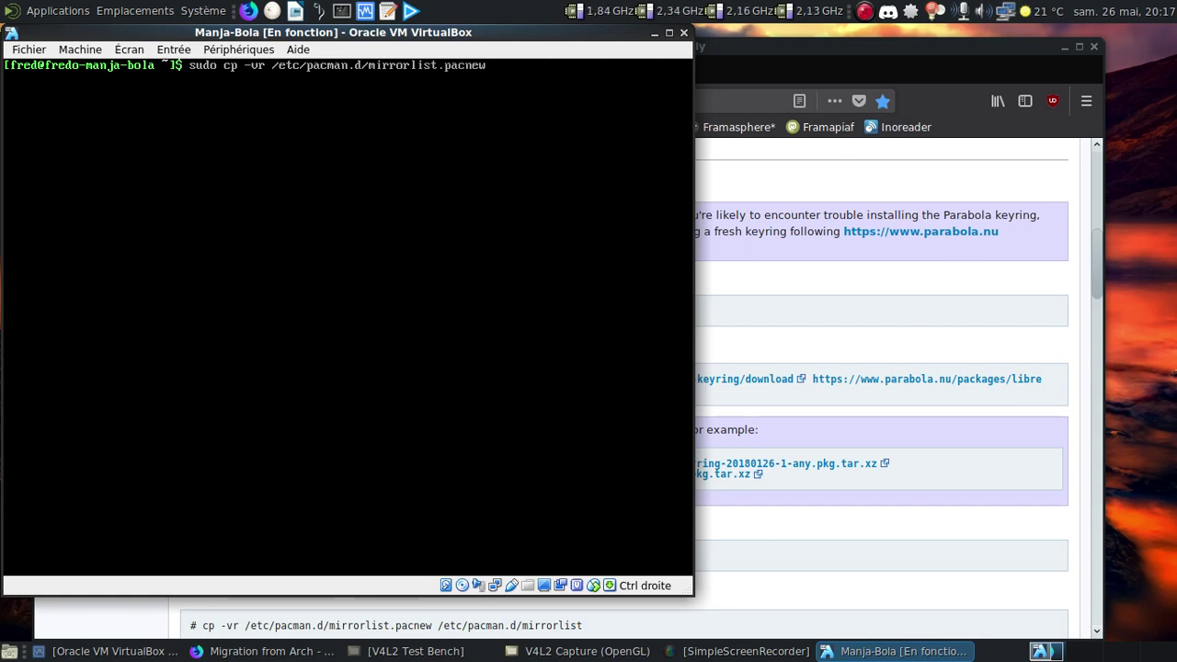
type("/etc/poac")
key("BackSpace")
key("BackSpace")
key("BackSpace")
type("acman.d/m")
key("Tab")
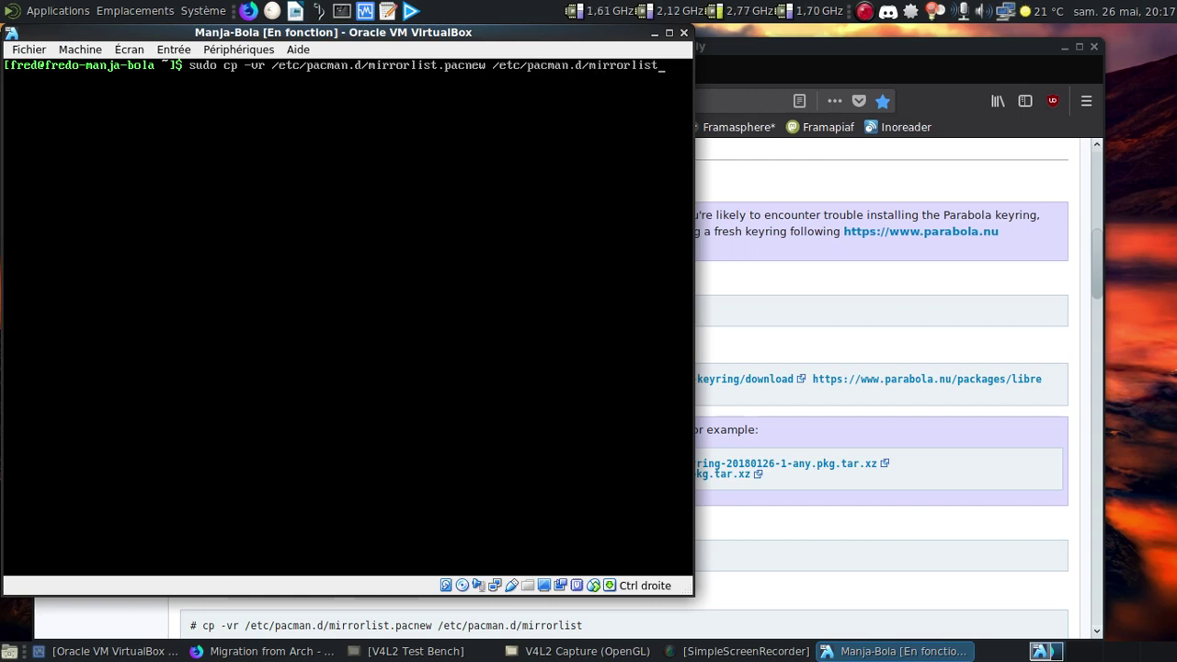
key("Return")
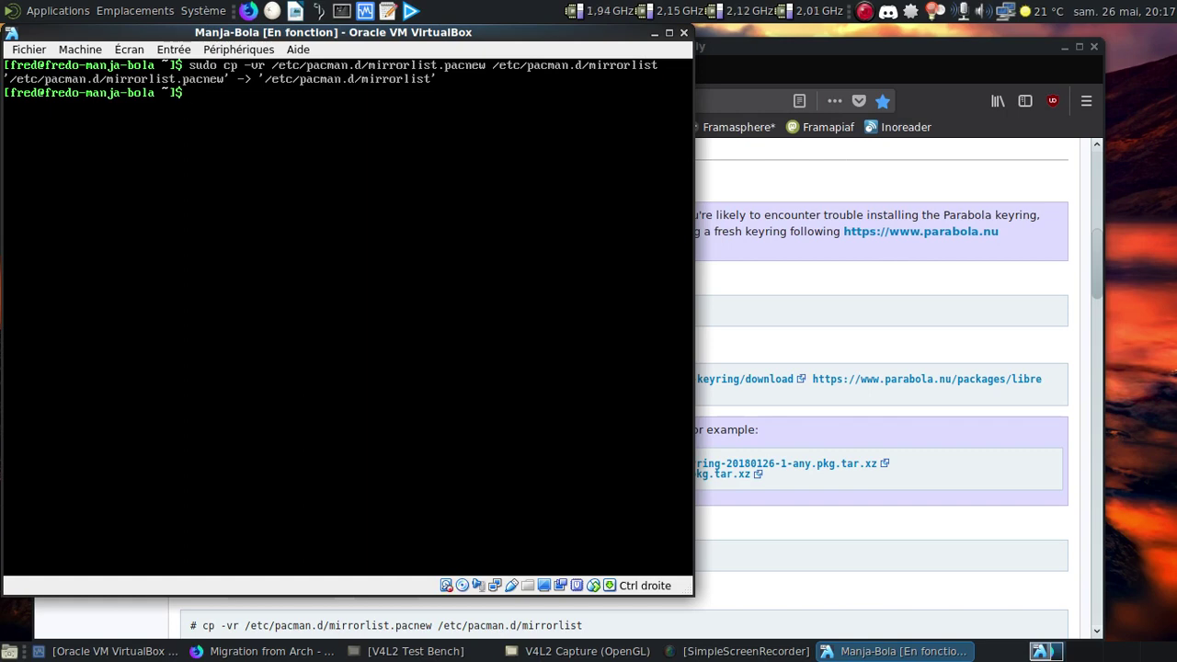
Consult the wiki section on replacing non-free packages and reopen the configuration with "sudo nano /etc/pacman.conf".
left_click(908, 455)
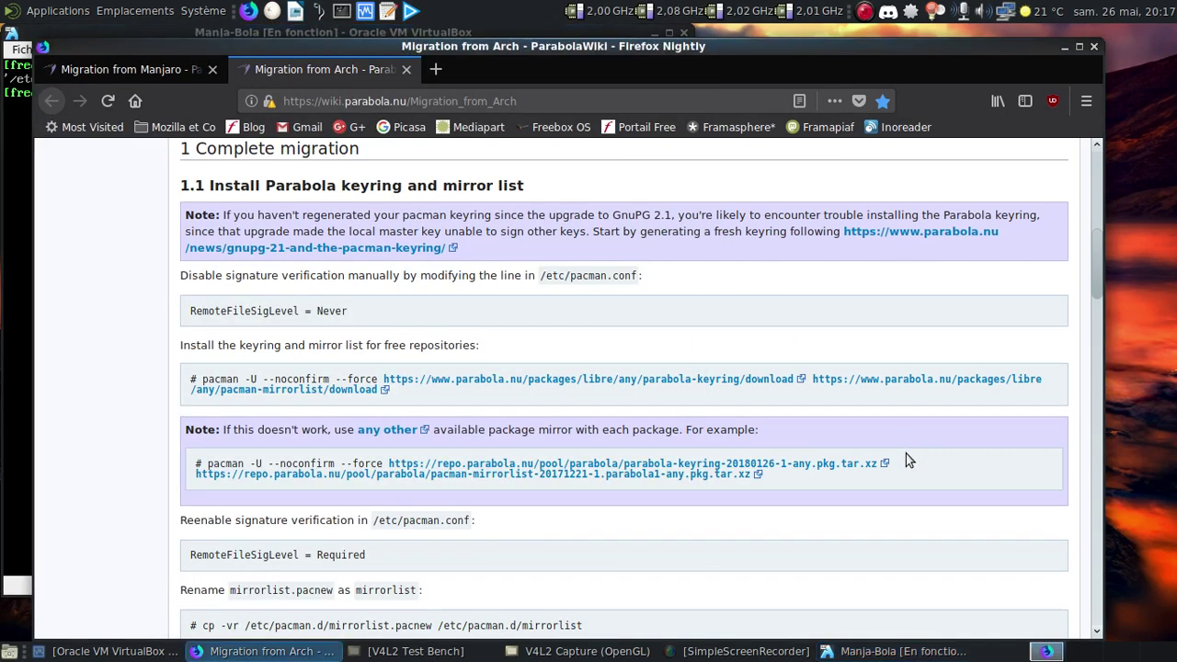
scroll(906, 460, "down", 3)
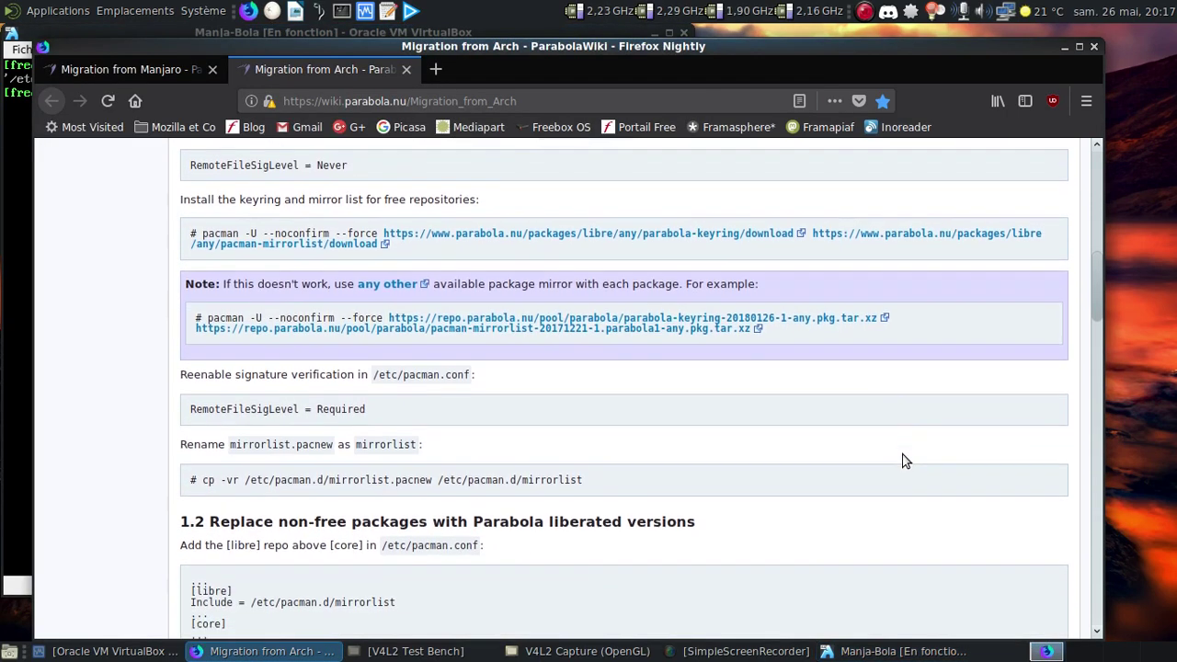
key("alt+Tab")
key("Return")
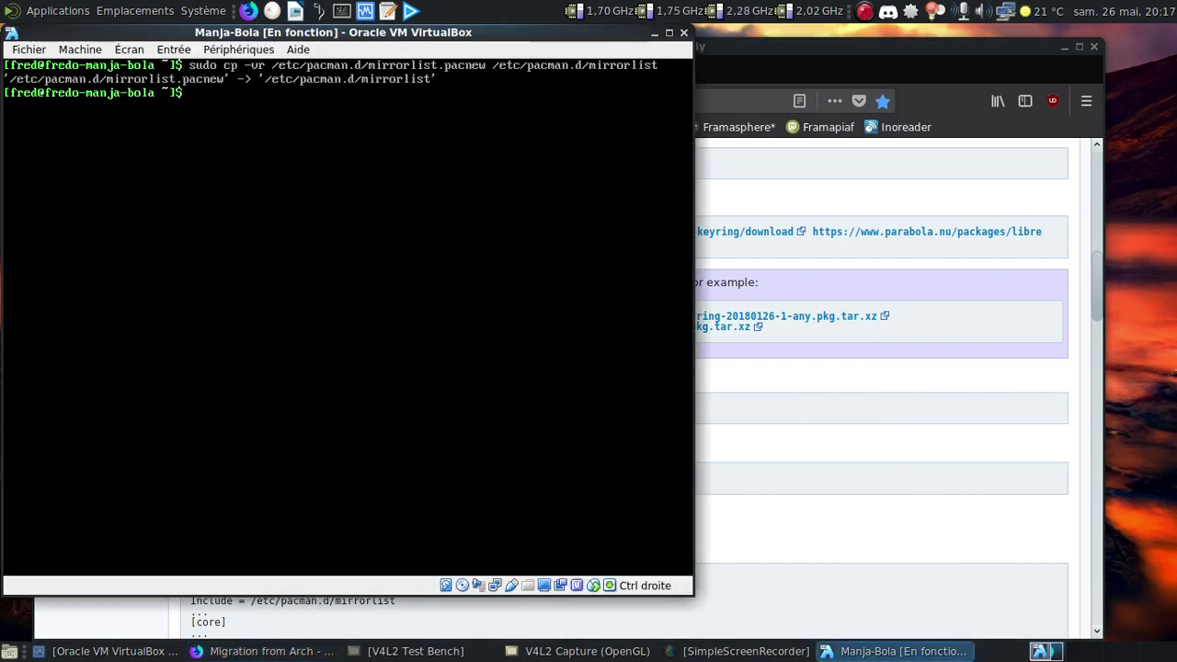
type("sudo nano /etc/pacman.conf")
key("Return")
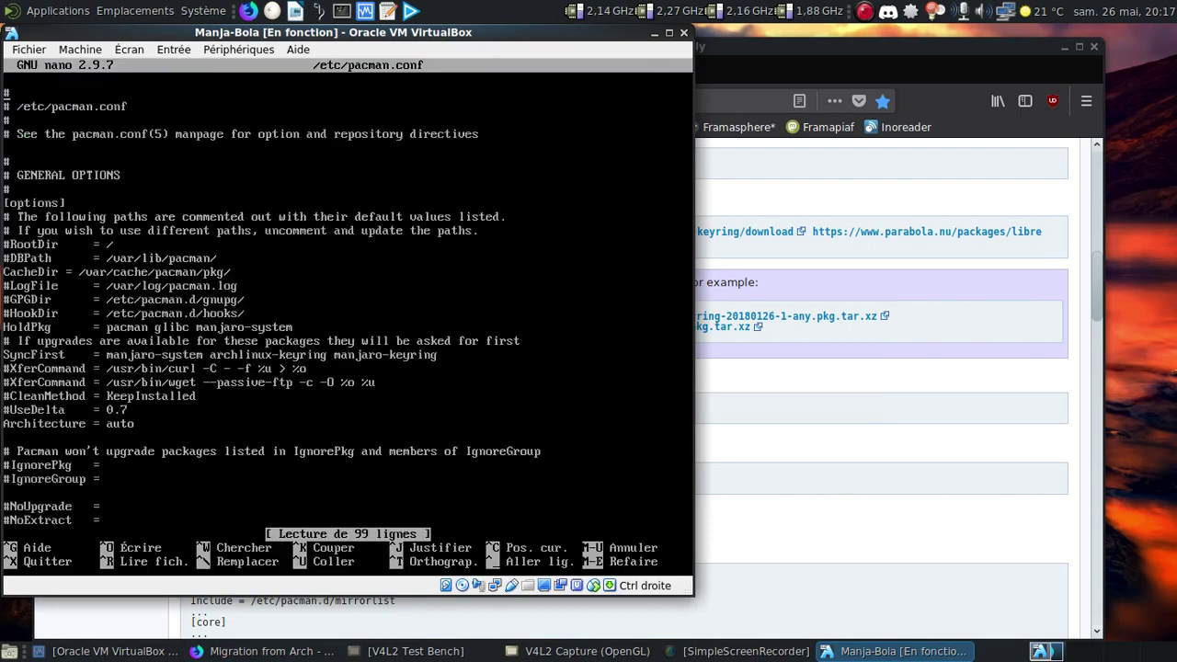
Add a [libre] repository section above [core] with the line "Include = /etc/pacman.d/mirrorlist".
key("Page_Down")
key("Page_Down")
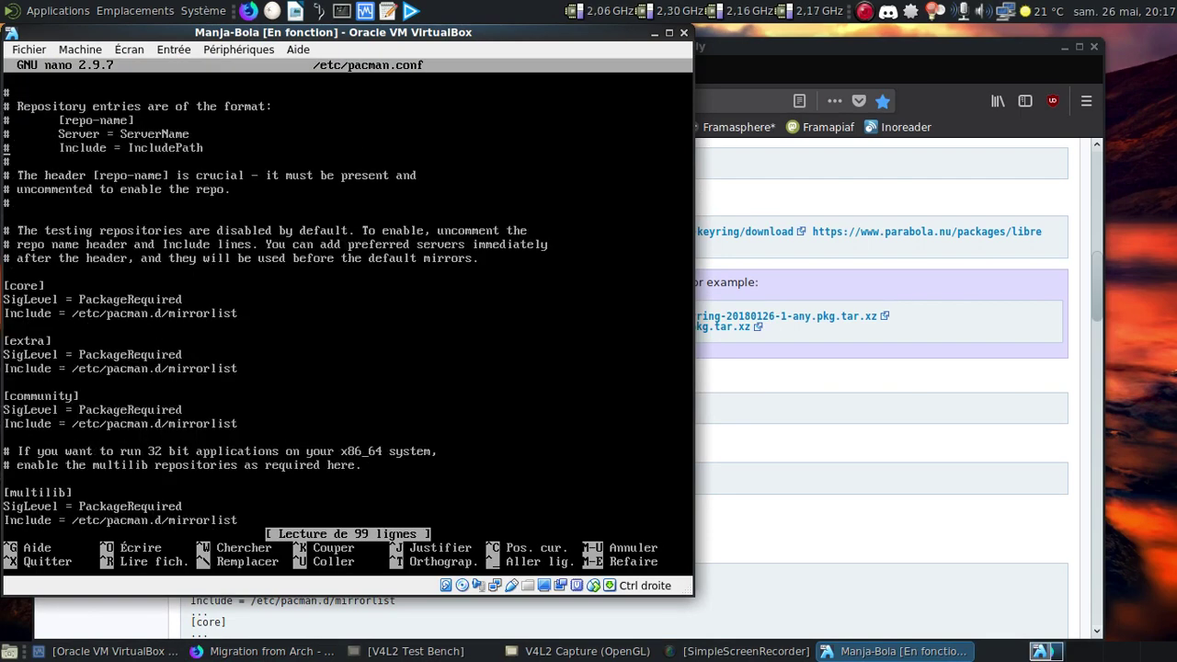
key("Return")
key("Return")
key("Return")
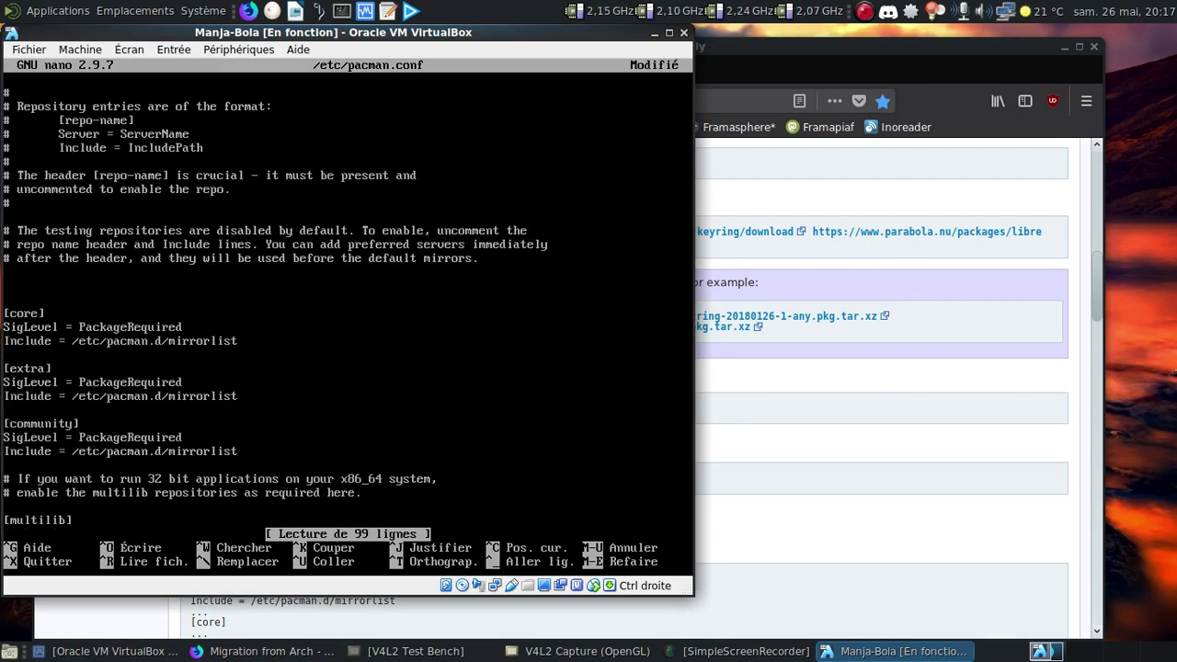
type("[li")
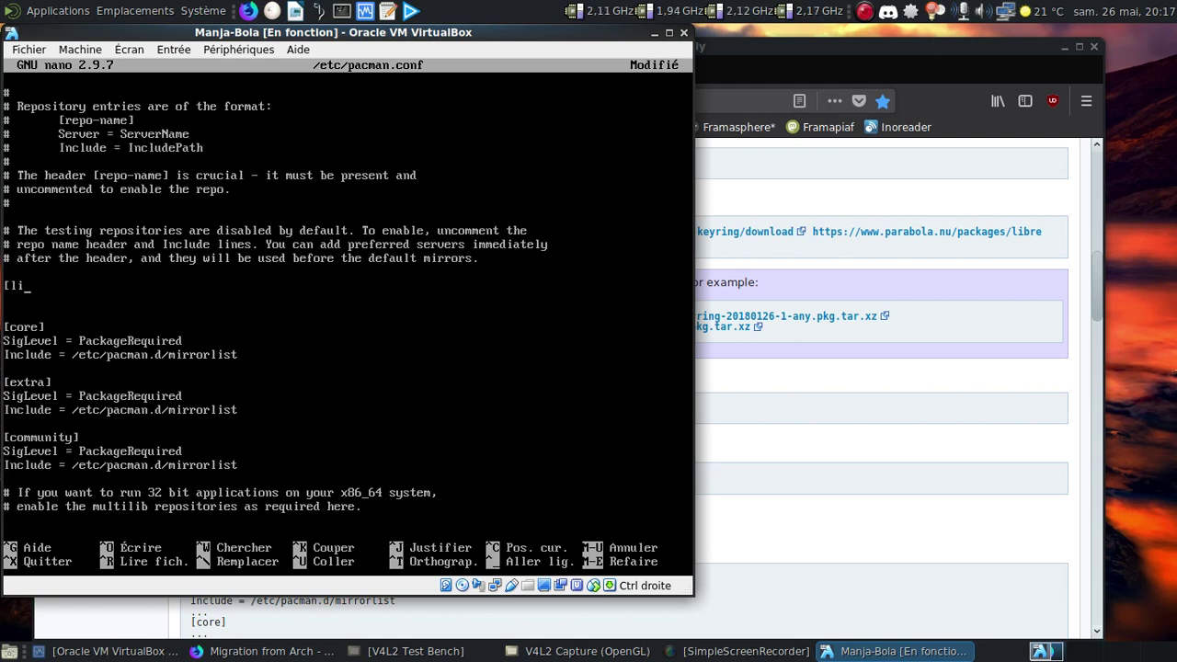
type("bre]")
key("Return")
type("In")
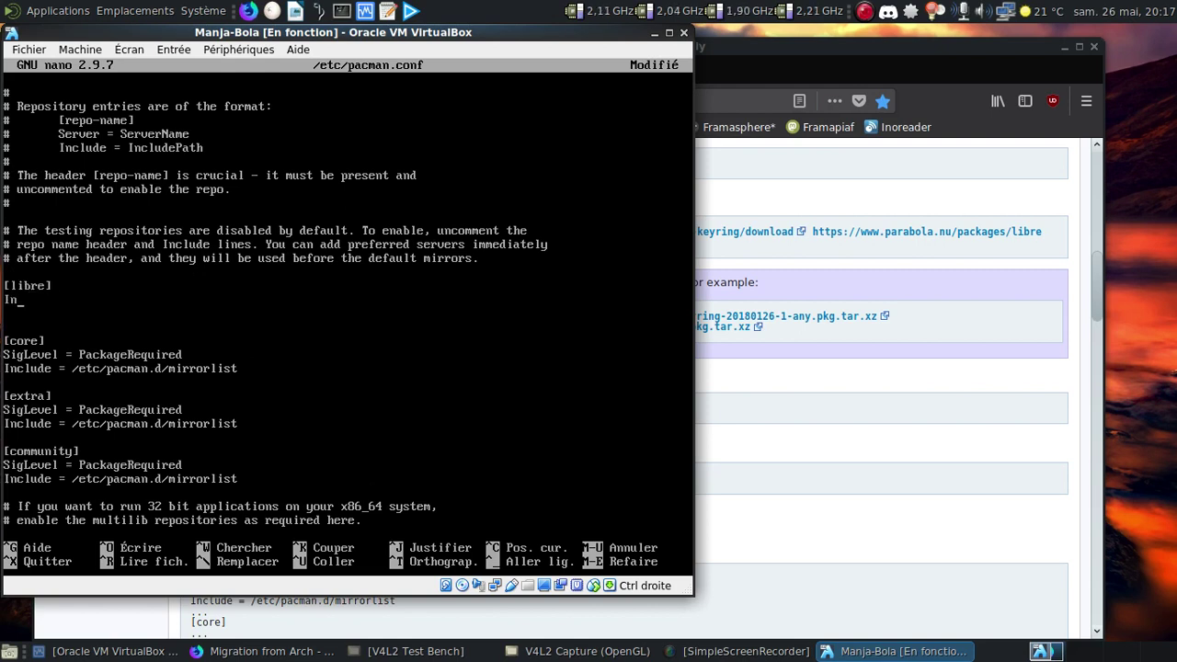
type("clude = /etc/paccman.d/")
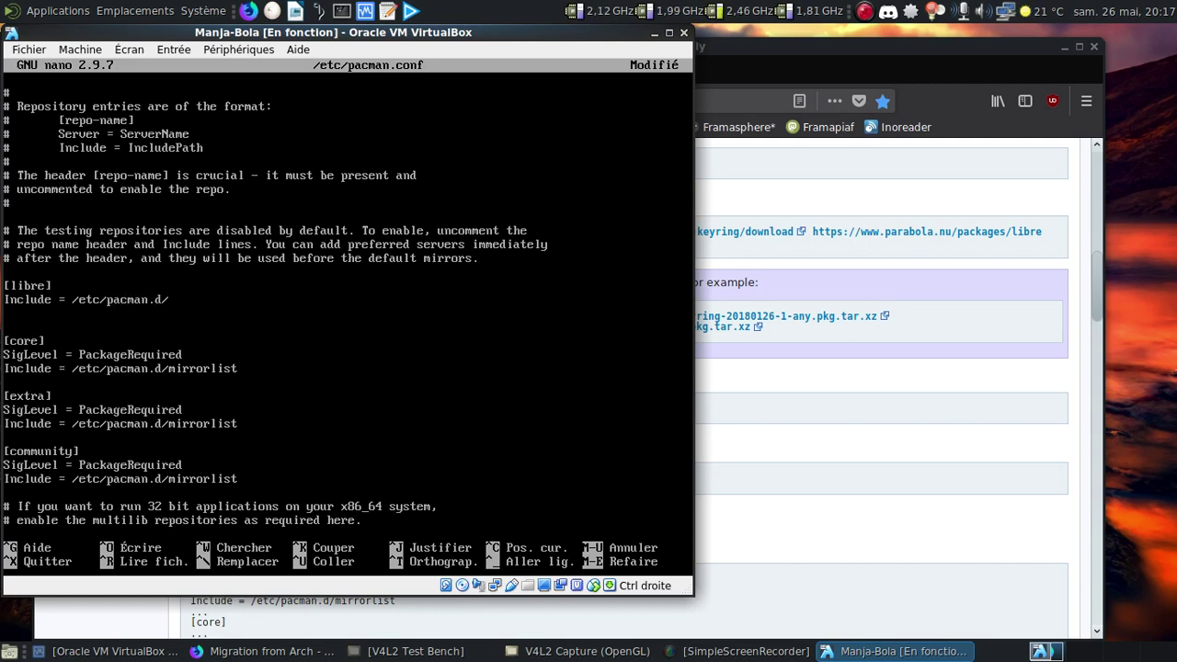
type("pirrorlist")
key("Return")
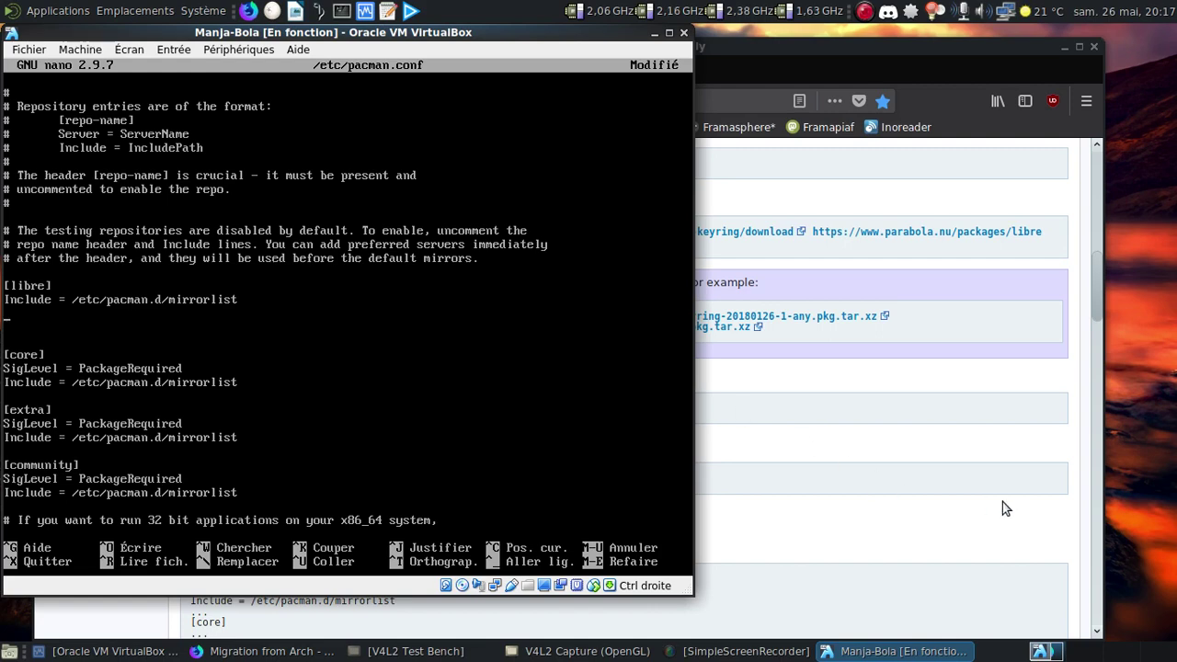
Following the wiki's optional repositories, add a [nonprism] section between [libre] and [core] with the line "Include = /etc/pacman.d/mirrorlist".
left_click(937, 441)
scroll(937, 442, "down", 6)
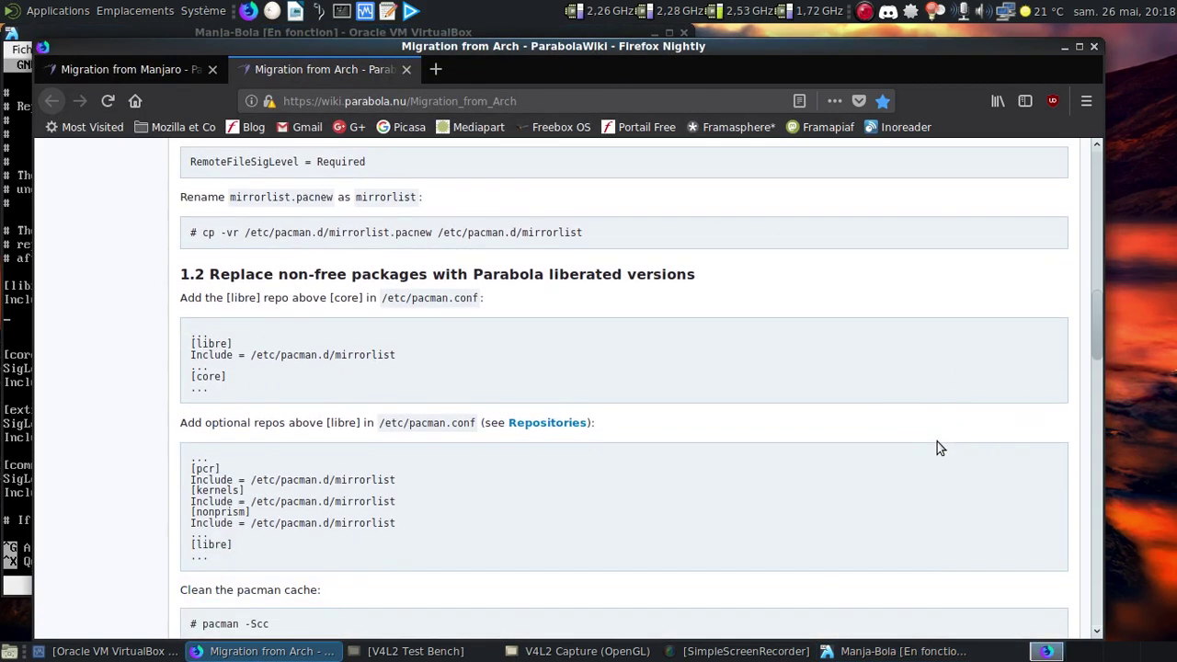
left_click(37, 317)
key("Return")
type("[")
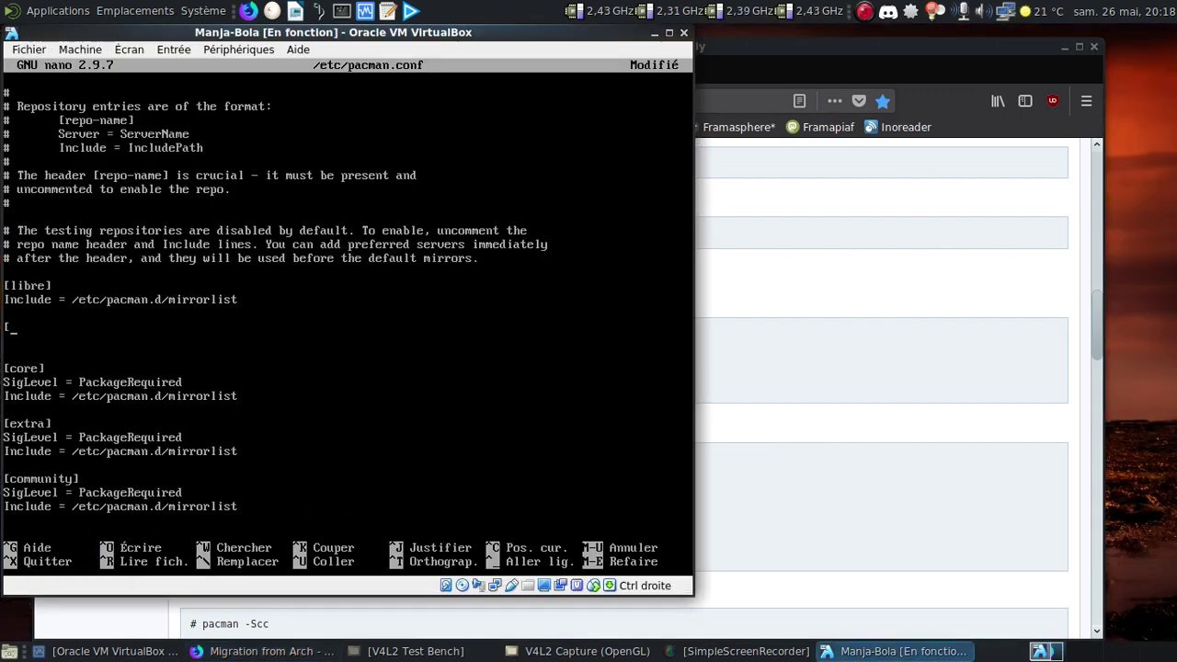
type("nonprism]")
key("Return")
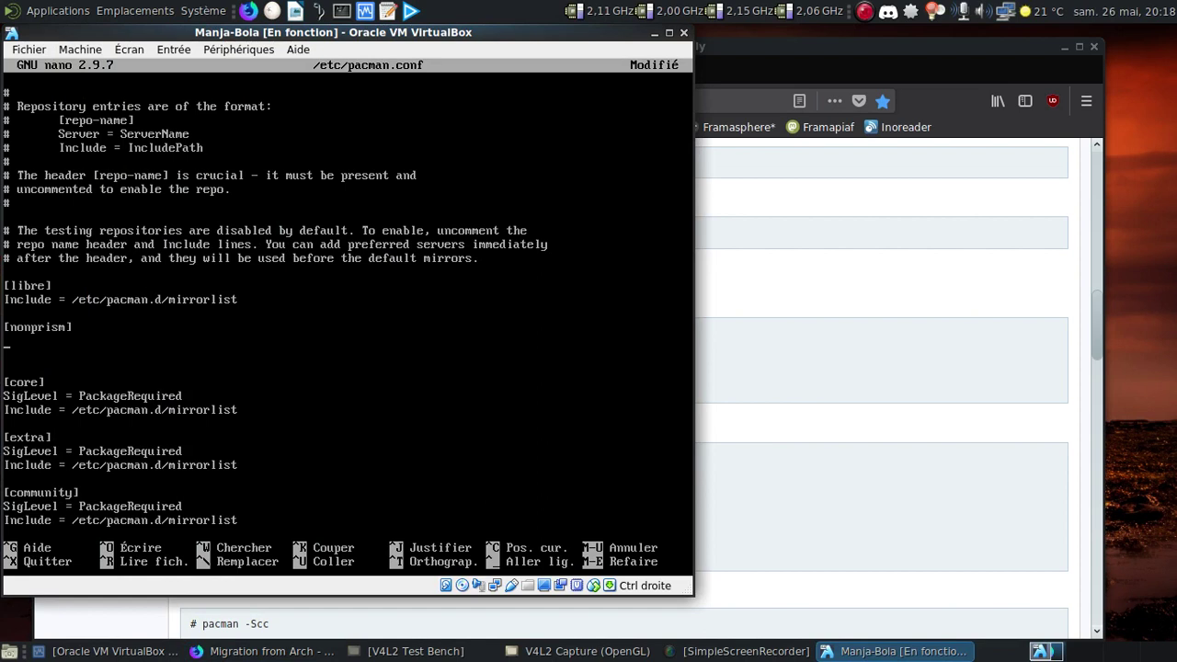
type("Include = /etc/pacm")
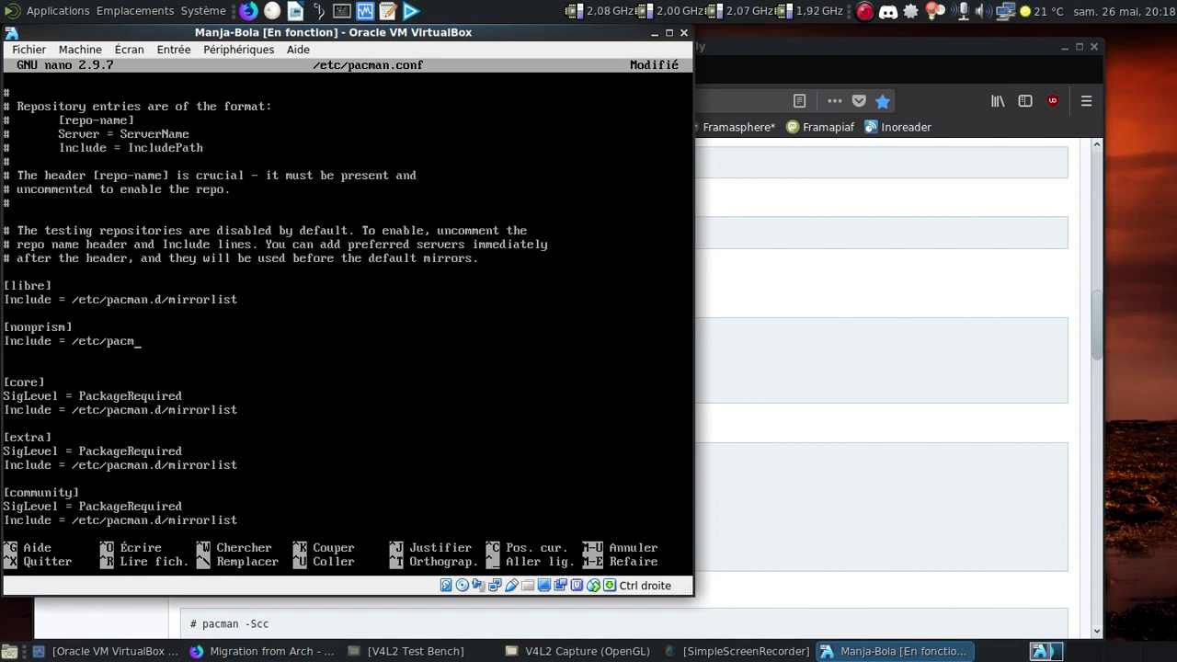
type("an.d/mirrorlis")
key("Delete")
Save the changes to /etc/pacman.conf on leaving nano and clear the console.
key("ctrl+x")
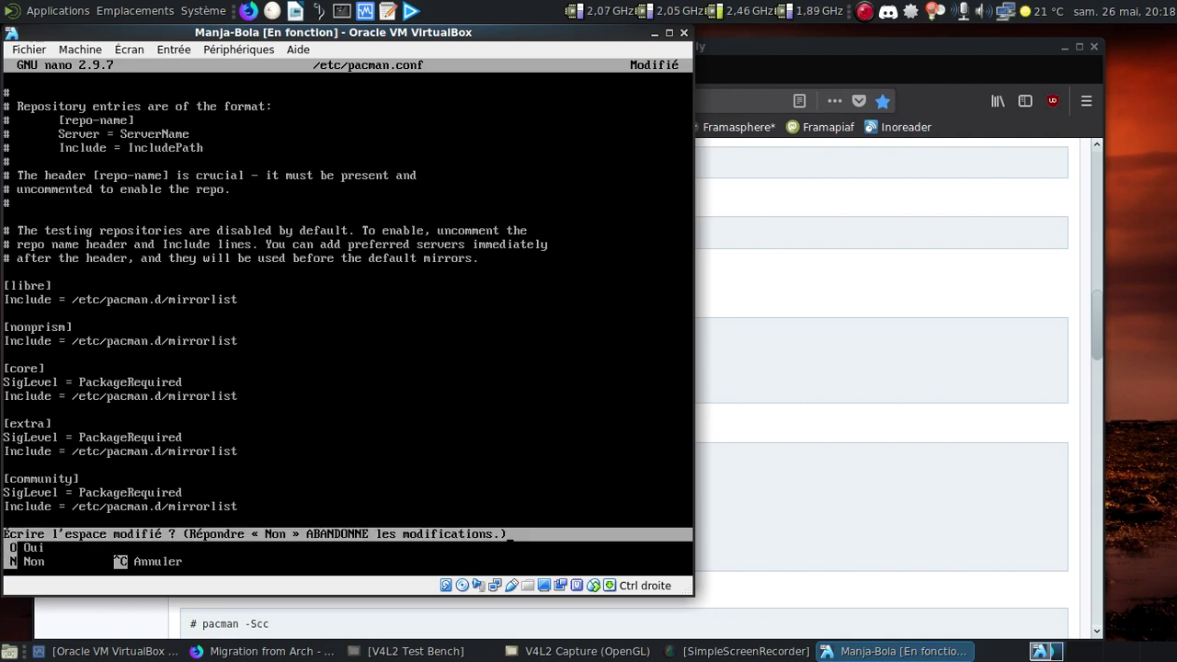
key("o")
key("Return")
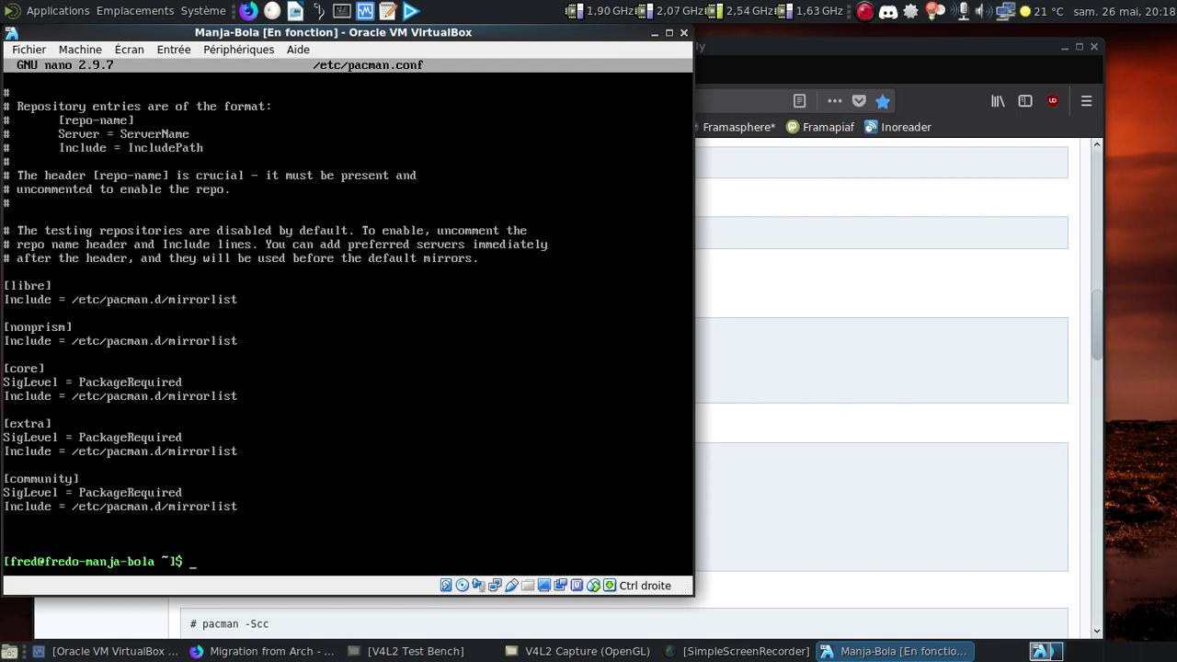
key("ctrl+l")
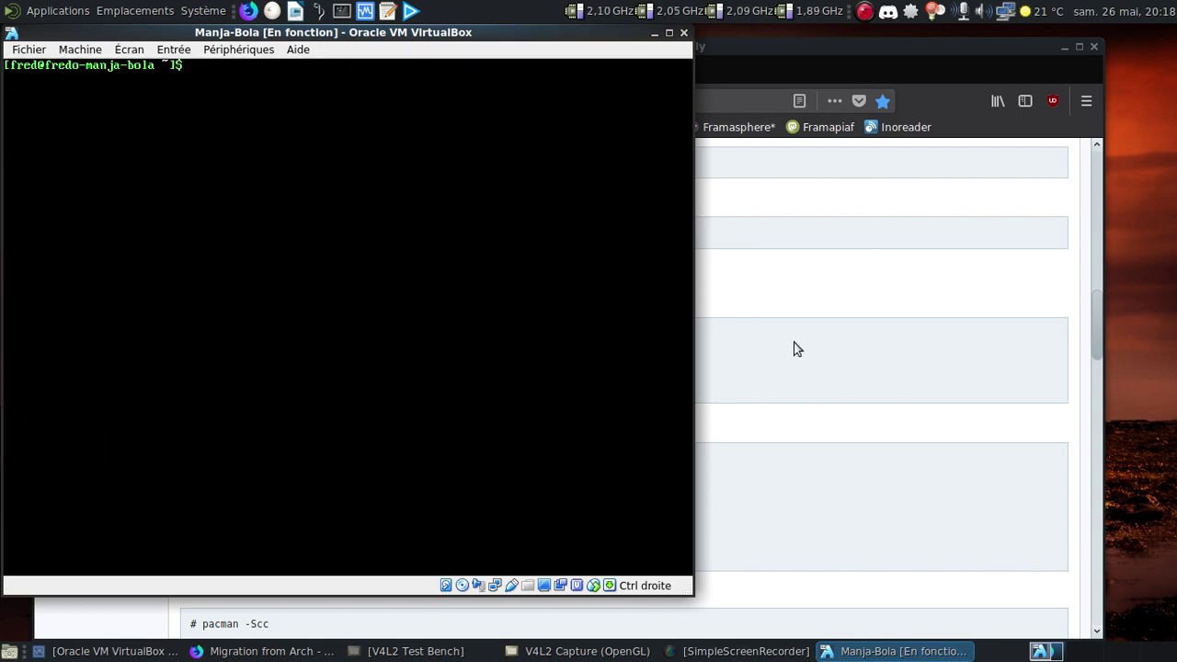
Try to clean the pacman cache with "pacman -Scc".
key("alt+Tab")
key("alt+Tab")
type("pacman -Scc")
key("Return")
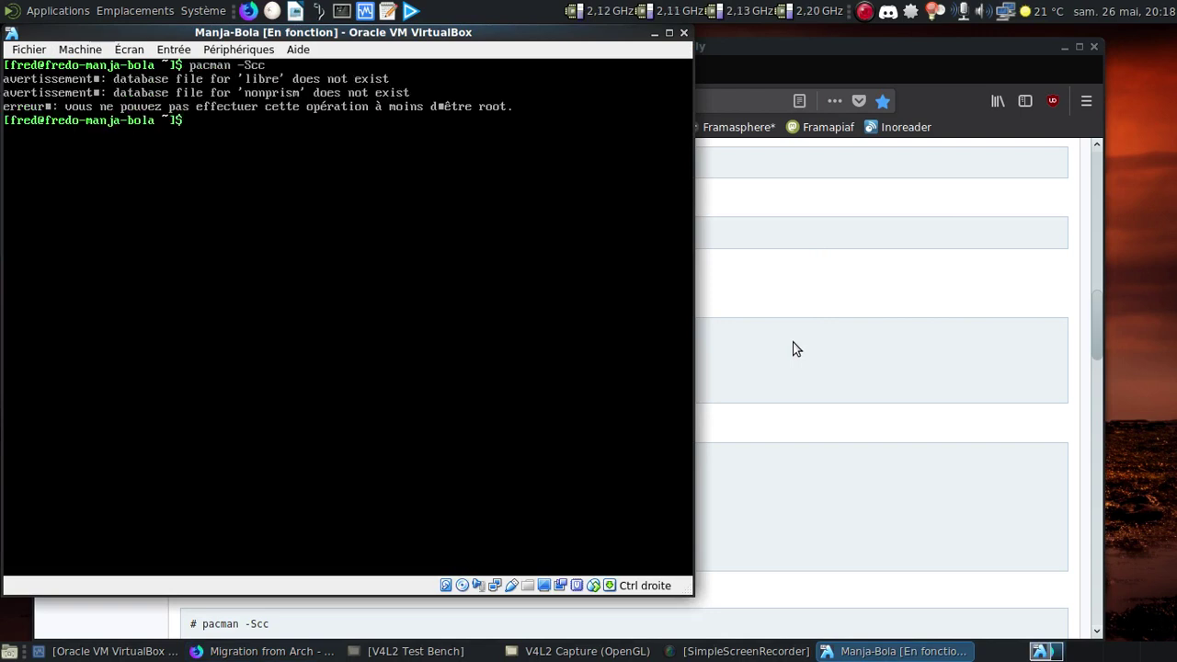
Clean the pacman cache with "sudo pacman -Scc", agreeing to delete all cached files and the unused repositories.
key("Up")
key("Up")
key("BackSpace")
key("BackSpace")
key("BackSpace")
key("BackSpace")
key("BackSpace")
key("BackSpace")
key("BackSpace")
key("BackSpace")
key("BackSpace")
key("BackSpace")
key("BackSpace")
key("BackSpace")
key("BackSpace")
key("BackSpace")
key("BackSpace")
key("BackSpace")
key("BackSpace")
key("BackSpace")
key("BackSpace")
key("BackSpace")
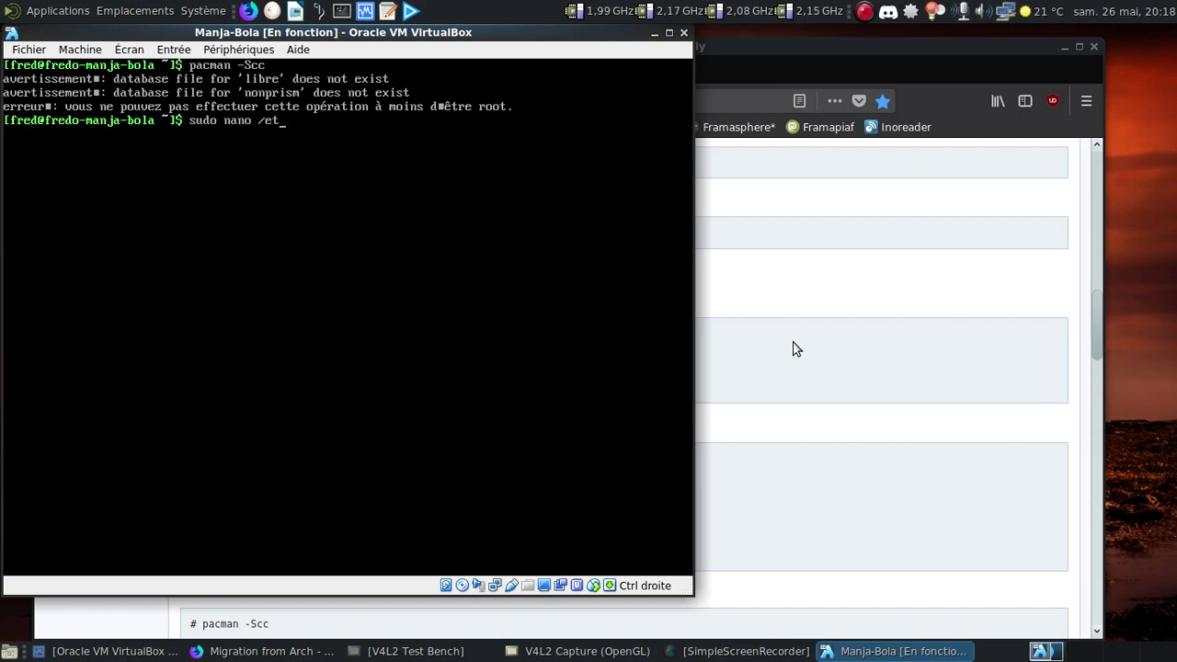
type("pa")
type("cc")
key("Return")
type("o")
key("Return")
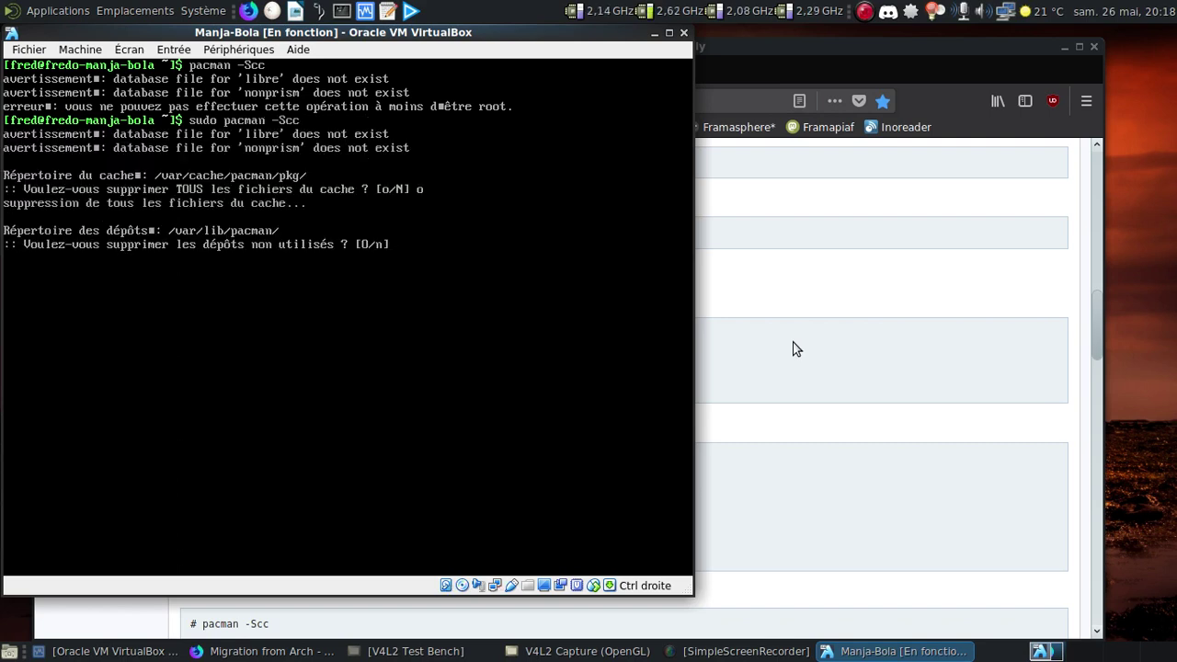
type("o")
key("Return")
Force a refresh of the package databases with "sudo pacman -Syy".
key("Up")
key("BackSpace")
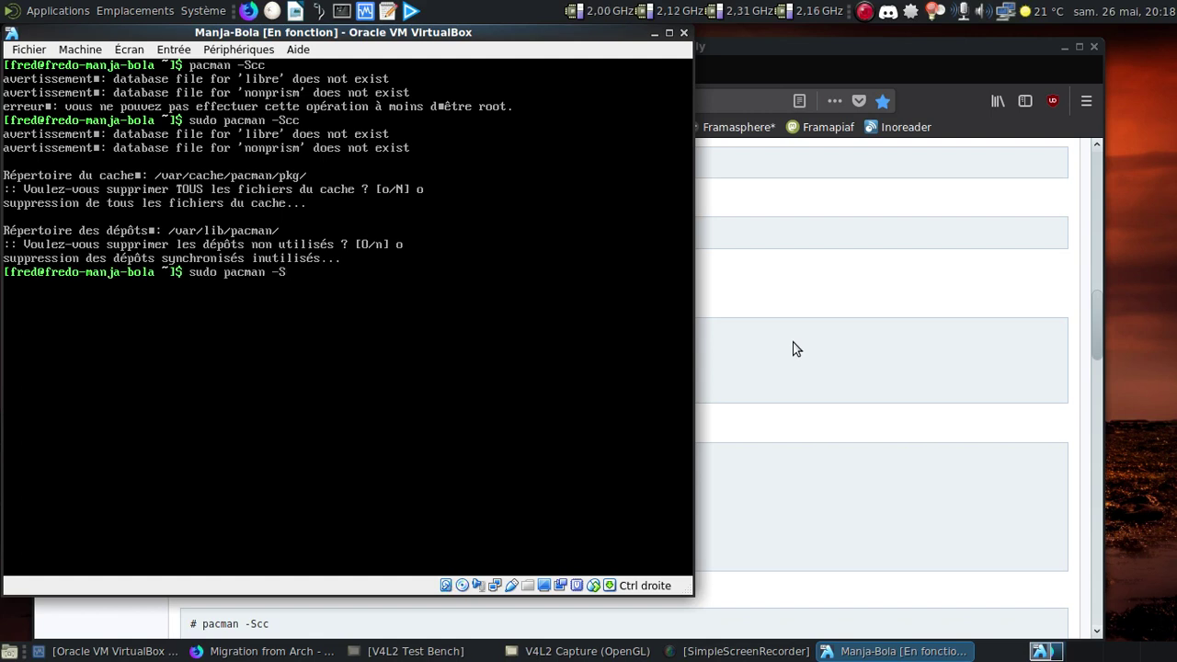
key("Return")
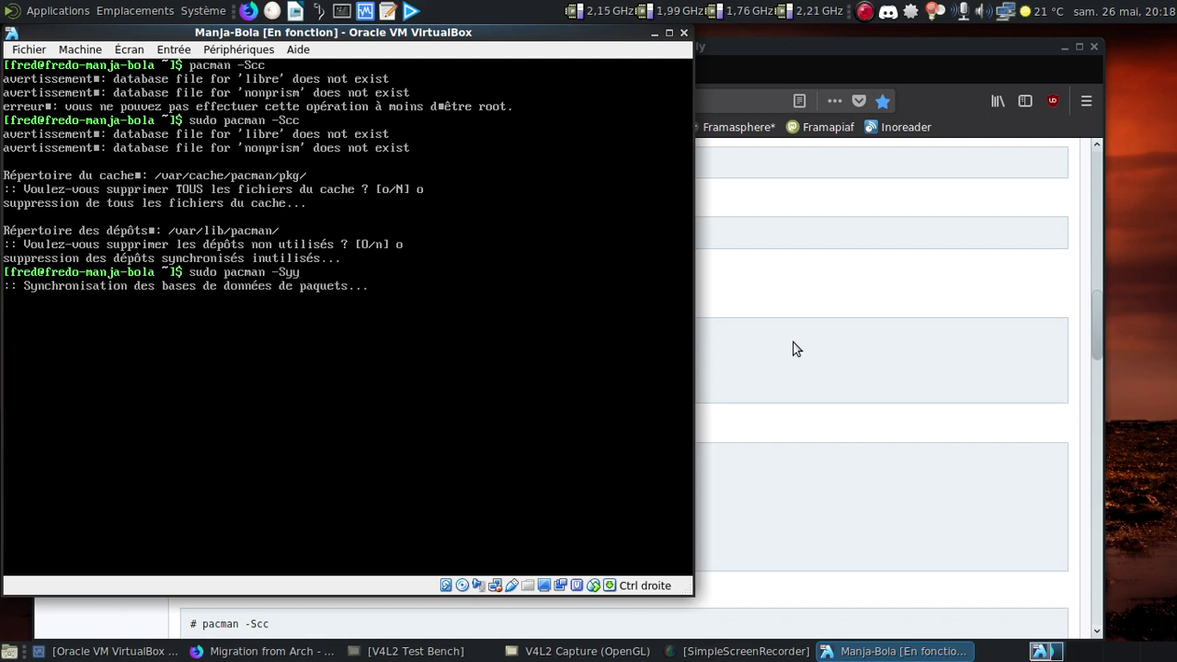
Consult the wiki instructions that follow the database refresh and update pacman with "sudo pacman -S pacman", accepting the installation.
left_click(796, 349)
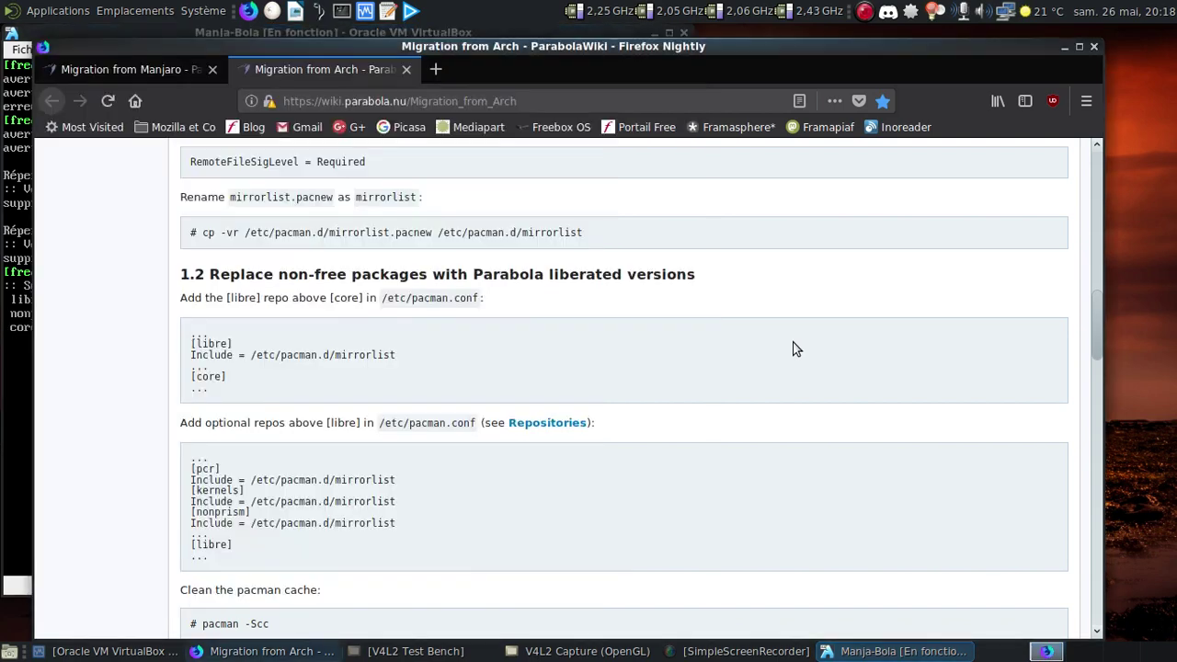
scroll(796, 350, "down", 2)
scroll(796, 350, "down", 2)
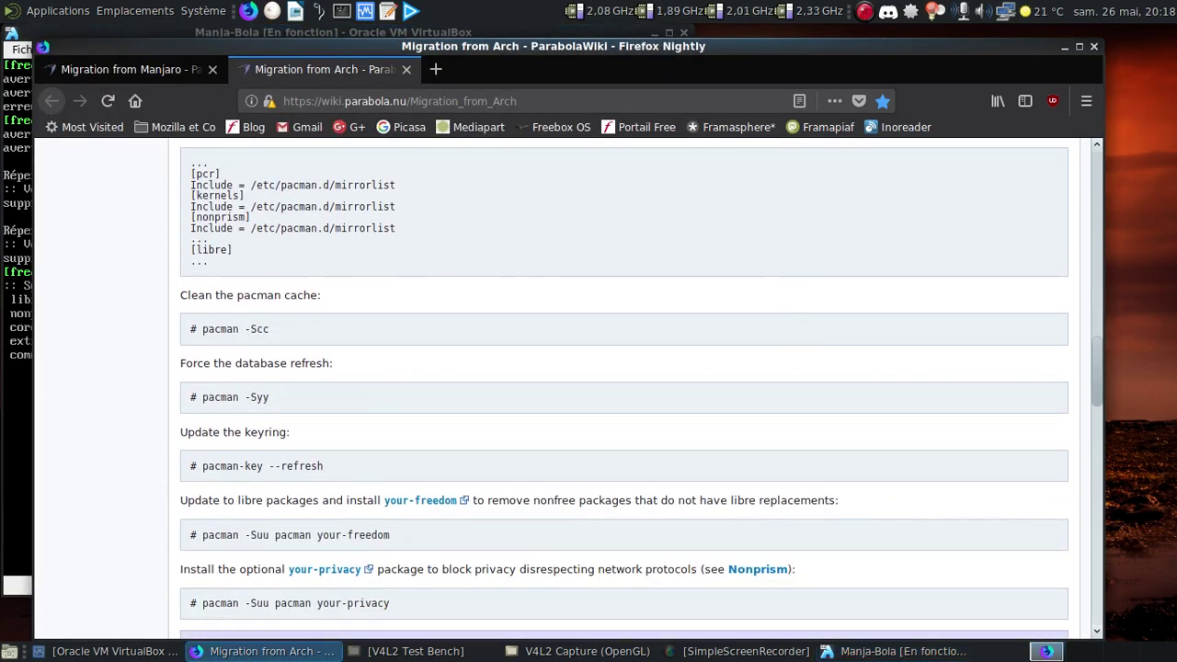
left_click(30, 379)
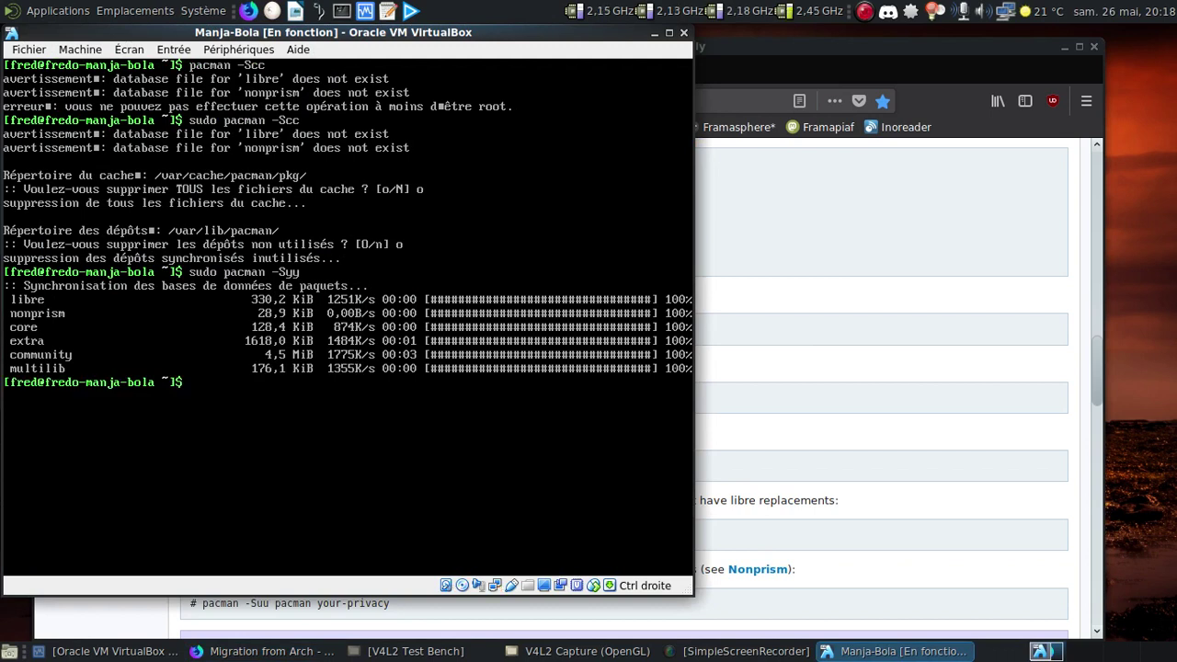
key("Up")
key("BackSpace")
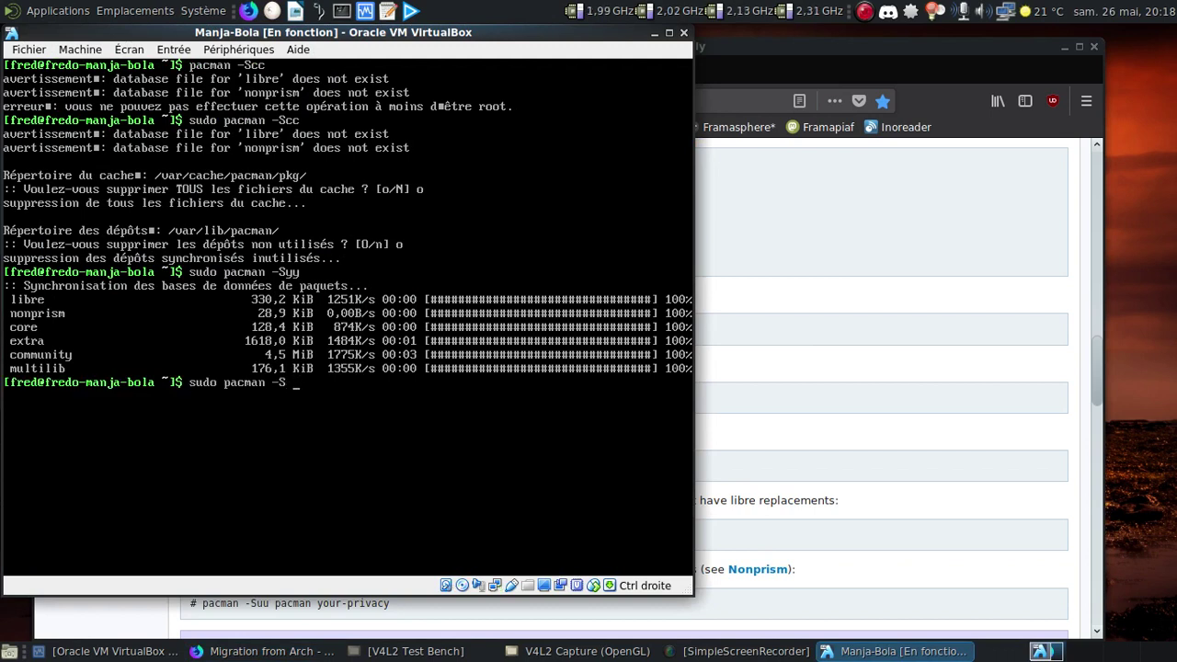
type("pacman")
key("Return")
key("Return")
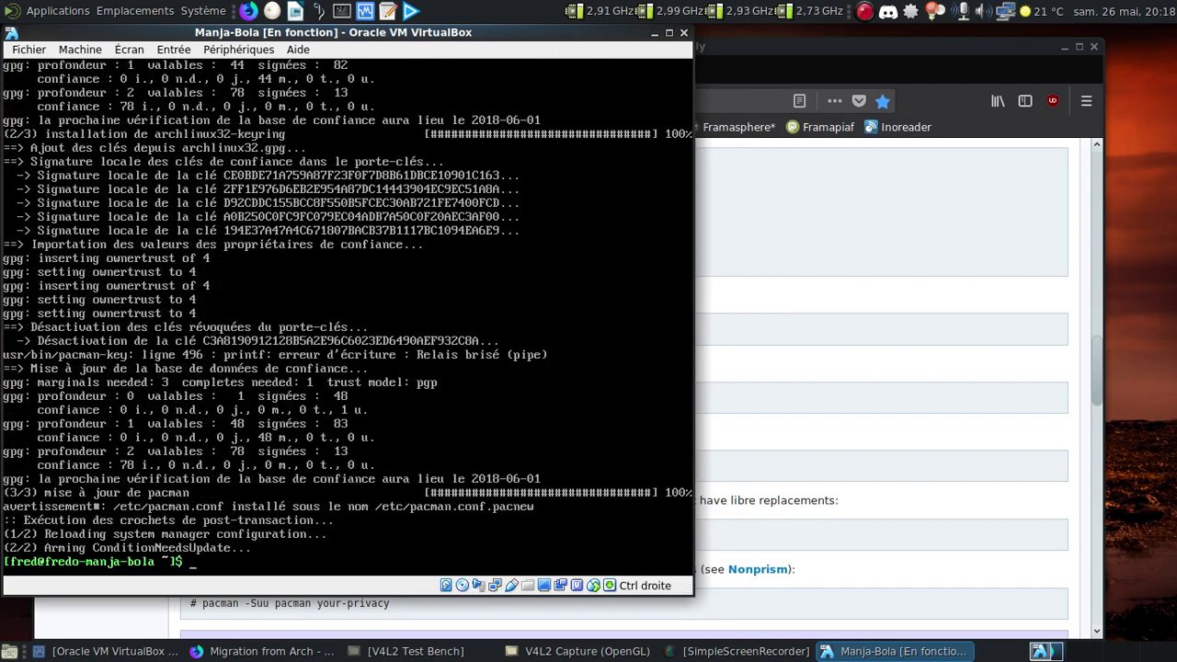
Try to install the your-freedom package with "sudo pacman -S your-freedom".
key("Up")
key("BackSpace")
key("BackSpace")
type("yo")
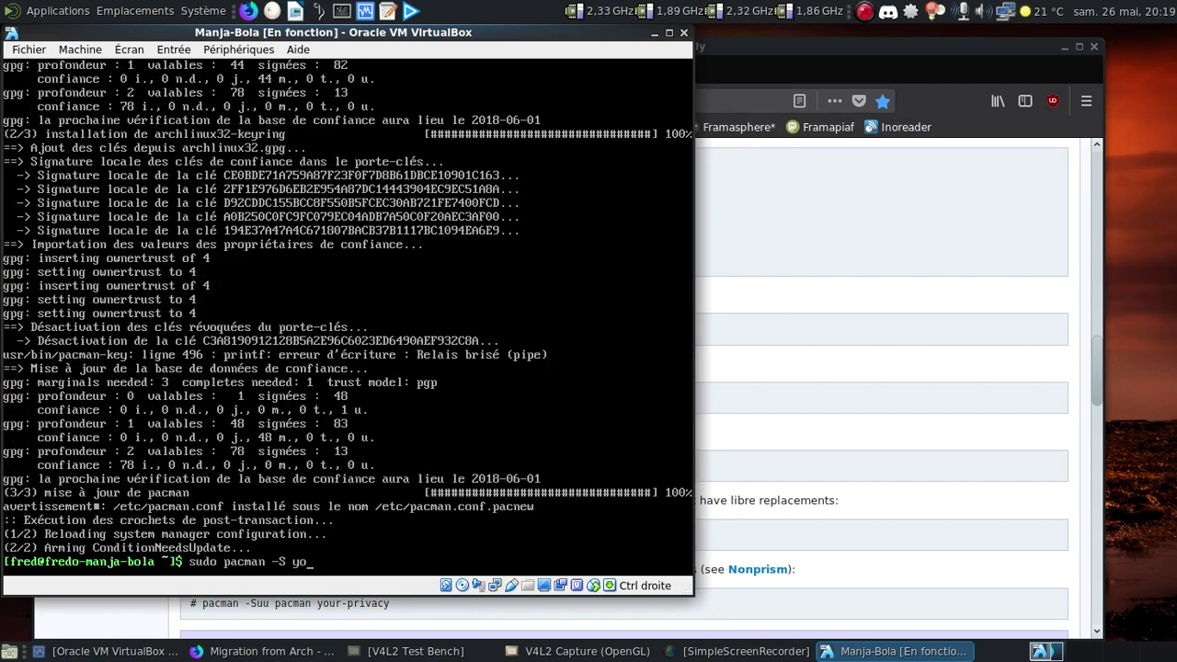
type("ur-pric")
key("BackSpace")
type("vacy")
key("BackSpace")
key("BackSpace")
key("BackSpace")
type("freedom")
key("Return")
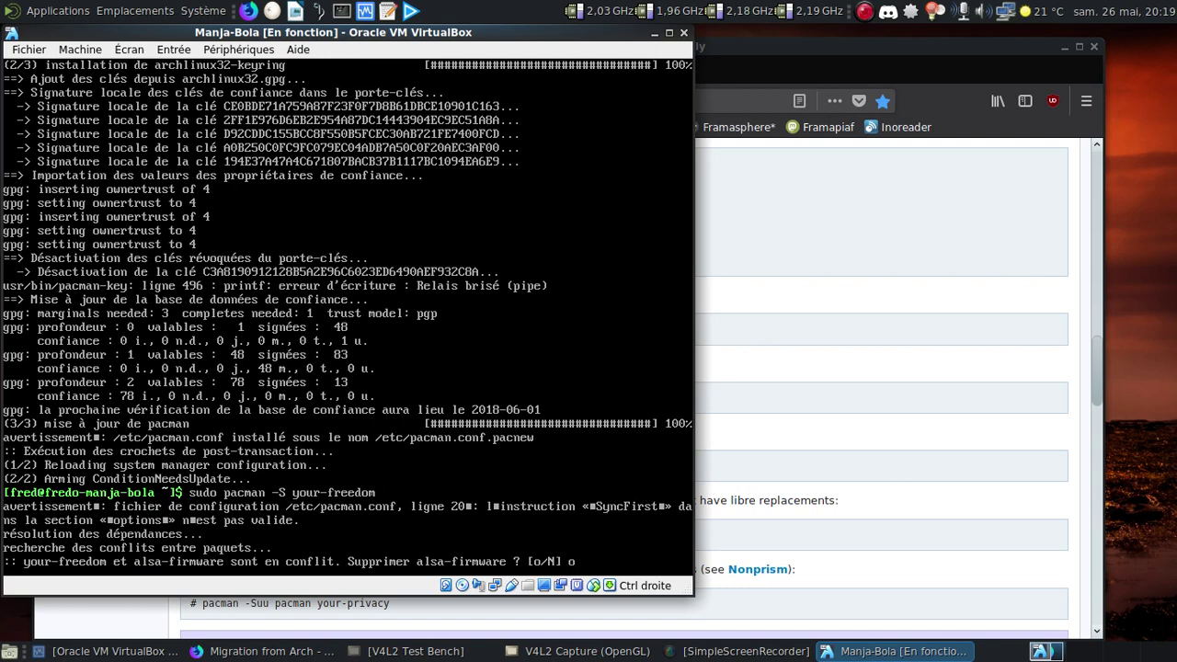
Agree to remove every package conflicting with your-freedom, from alsa-firmware, archlinux-appstream-data and chromium through virtualbox-guest-utils and zd1211-firmware.
type("o")
key("Return")
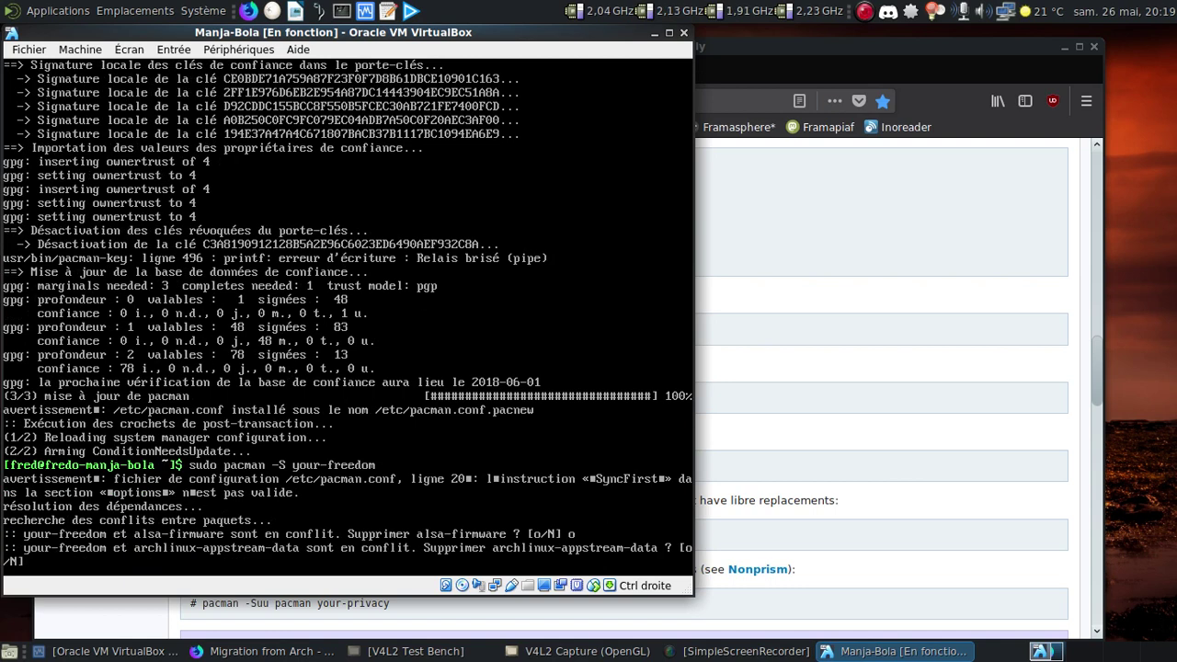
type("o")
key("Return")
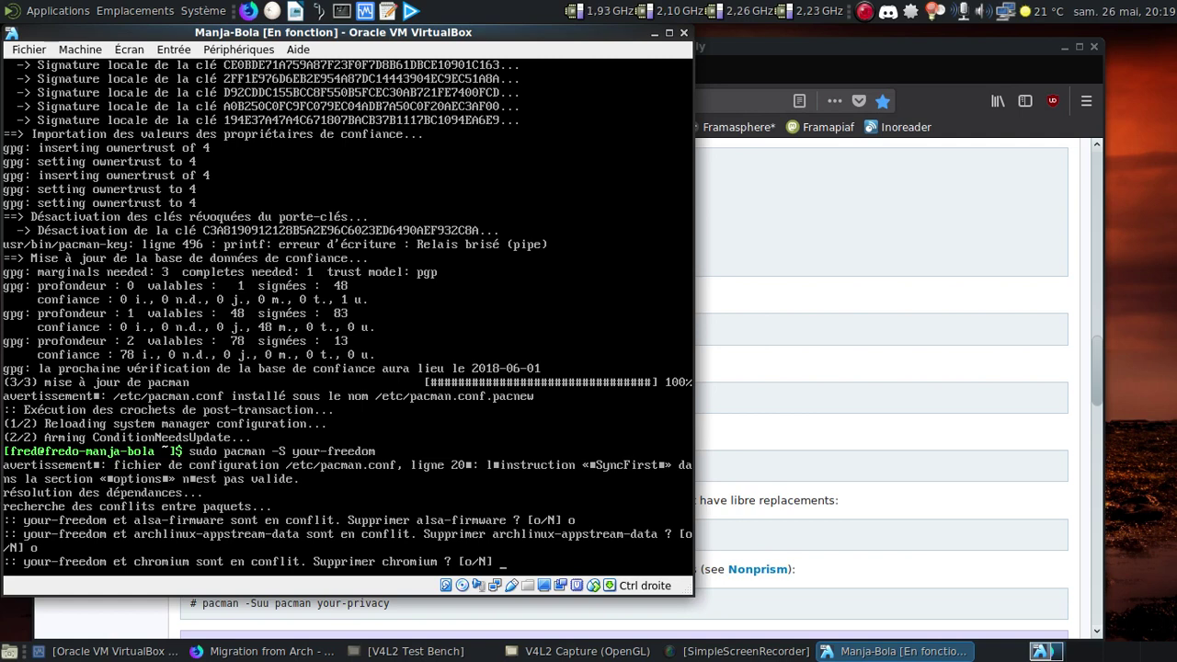
type("o")
key("Return")
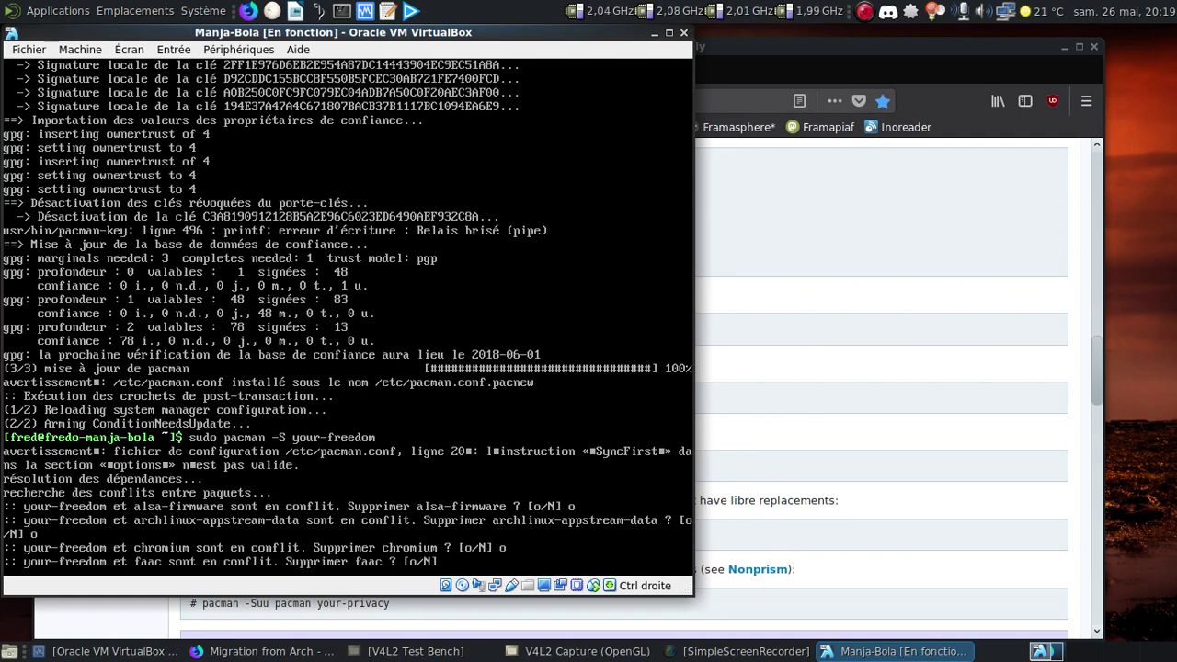
type("o")
key("Return")
type("o")
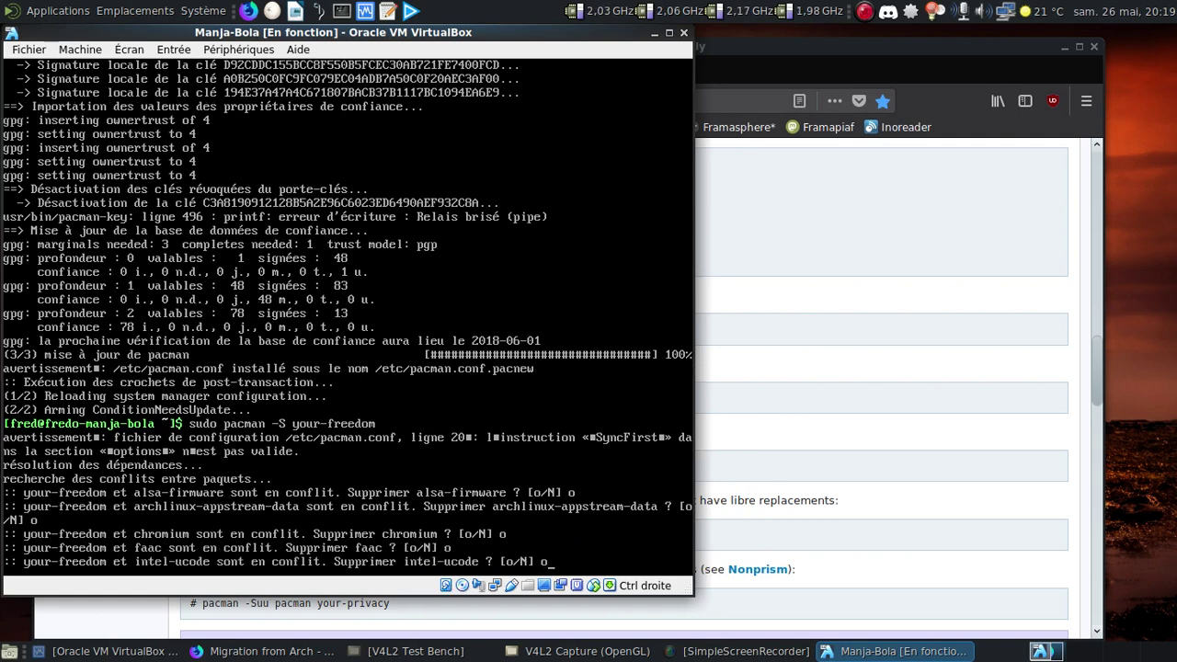
key("Return")
type("o")
key("Return")
type("o")
key("Return")
type("o")
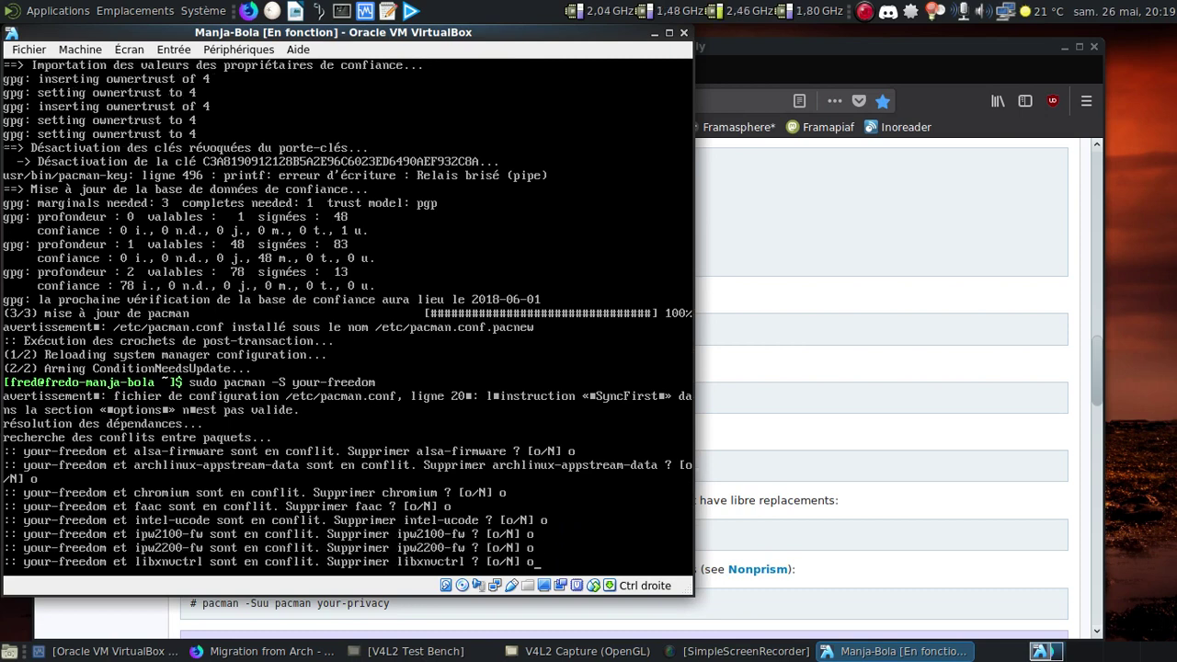
key("Return")
type("o")
key("Return")
type("o")
key("Return")
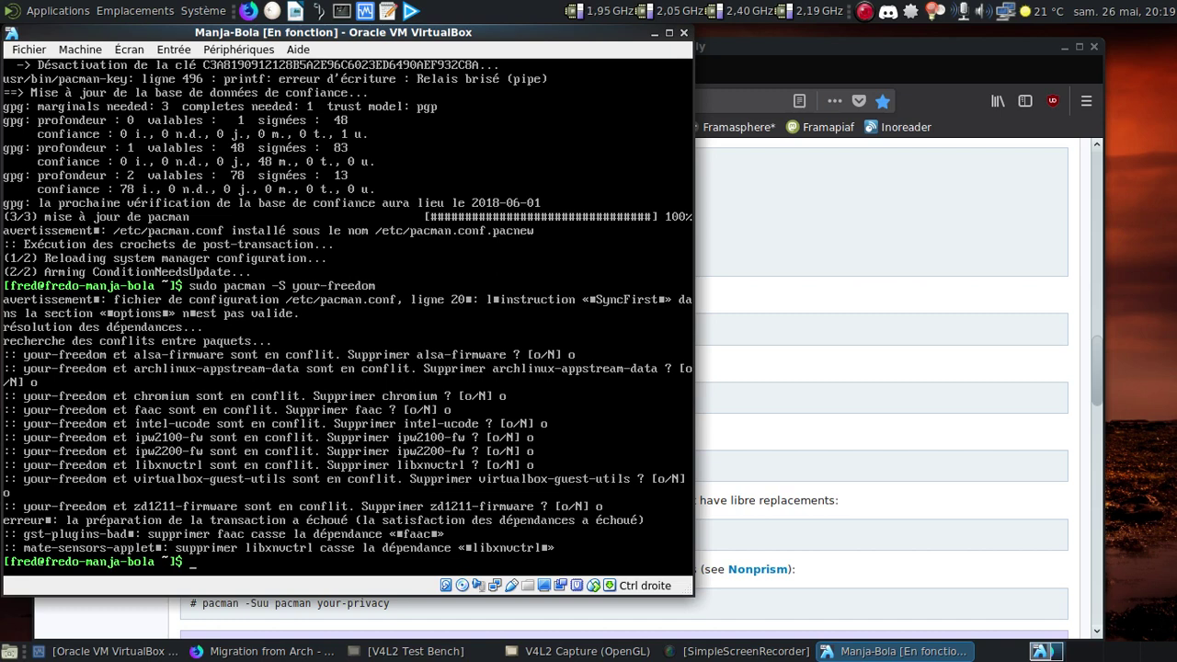
Try the installation again with "sudo pacman -S your-freedom --force", agreeing to remove every conflicting package.
key("Up")
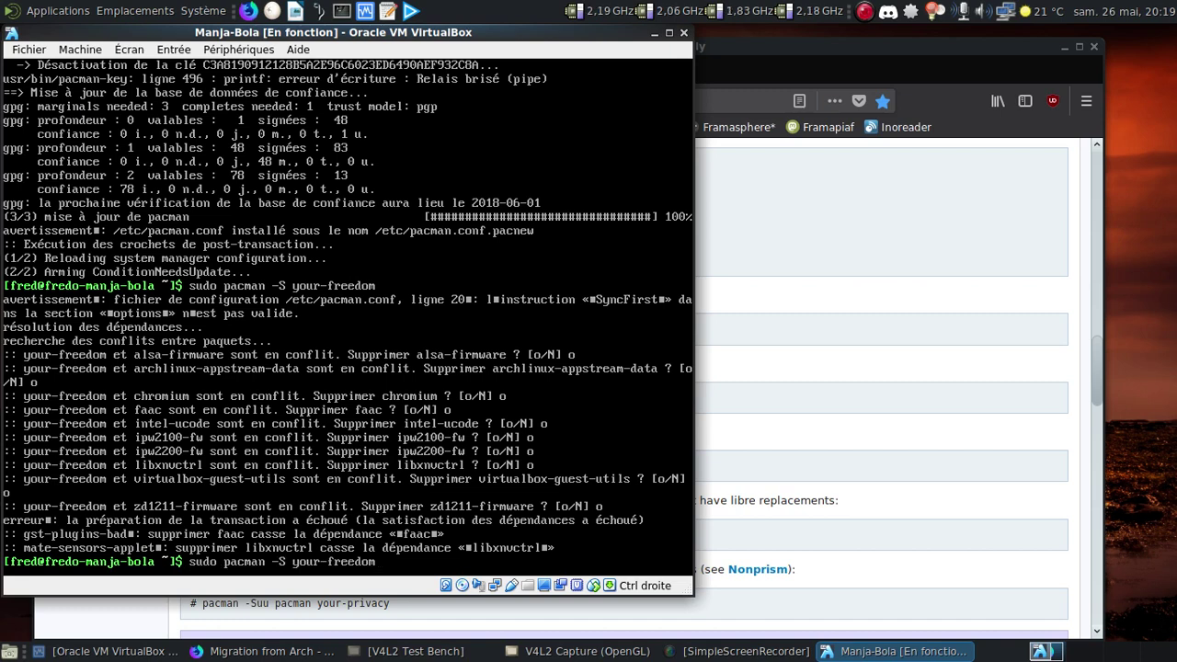
type("--force")
key("Return")
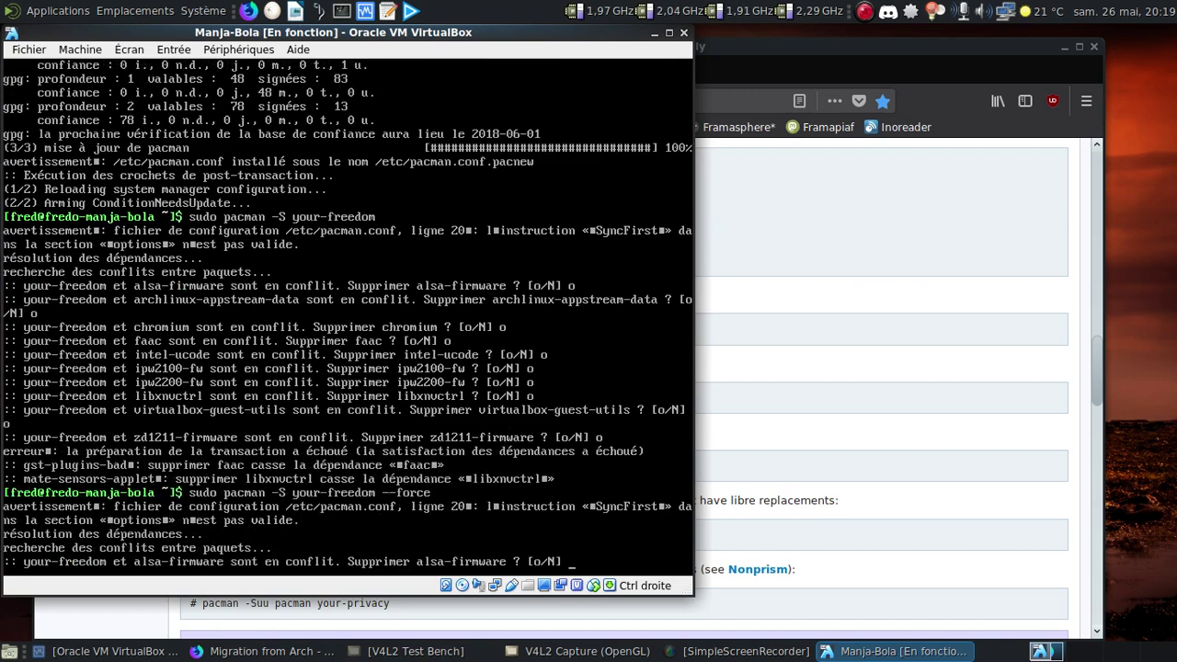
type("o")
key("Return")
type("o")
key("Return")
type("o")
key("Return")
type("o")
key("Return")
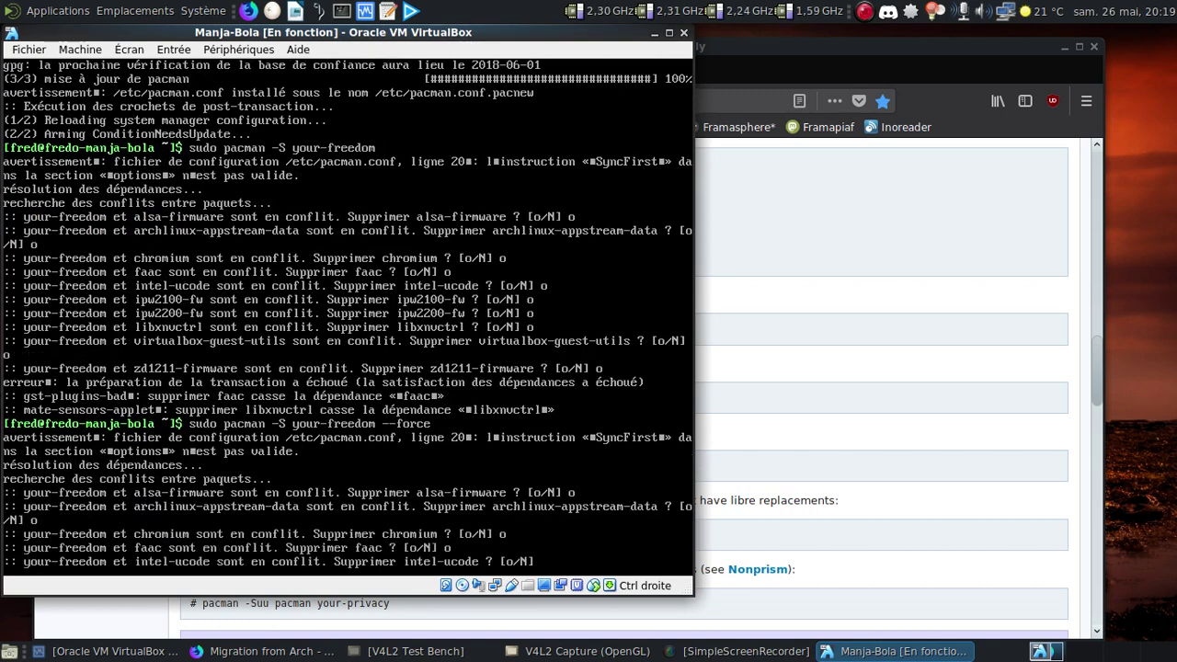
type("o")
key("Return")
type("o")
key("Return")
type("o")
key("Return")
type("o")
key("Return")
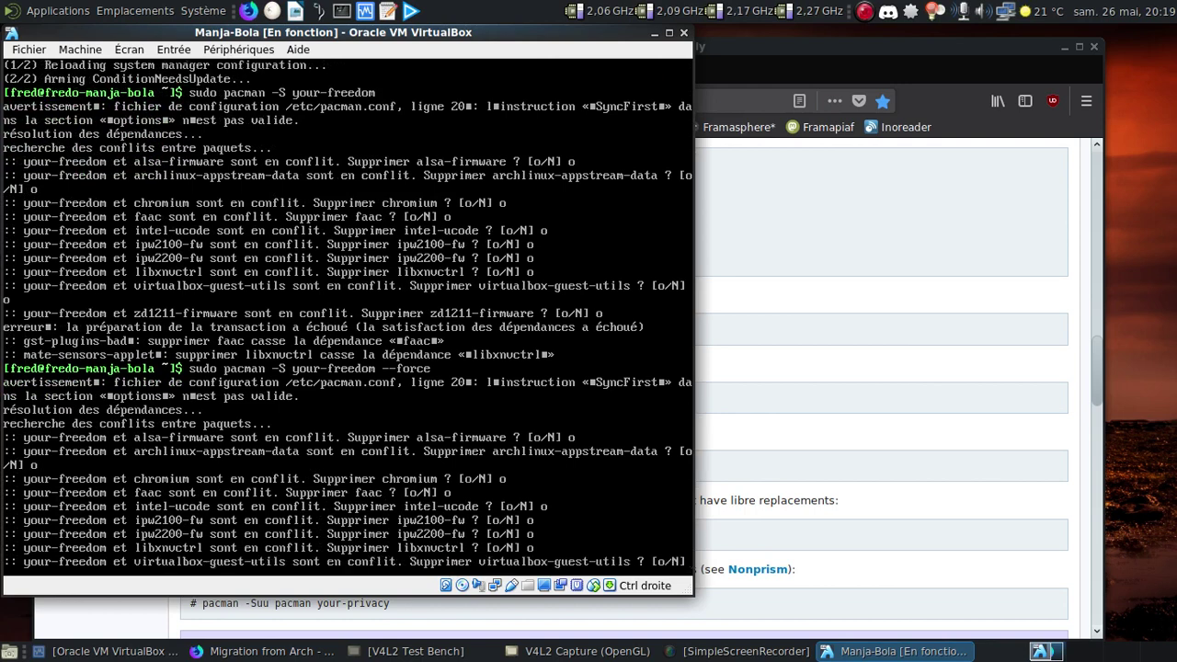
type("o")
key("Return")
type("o")
key("Return")
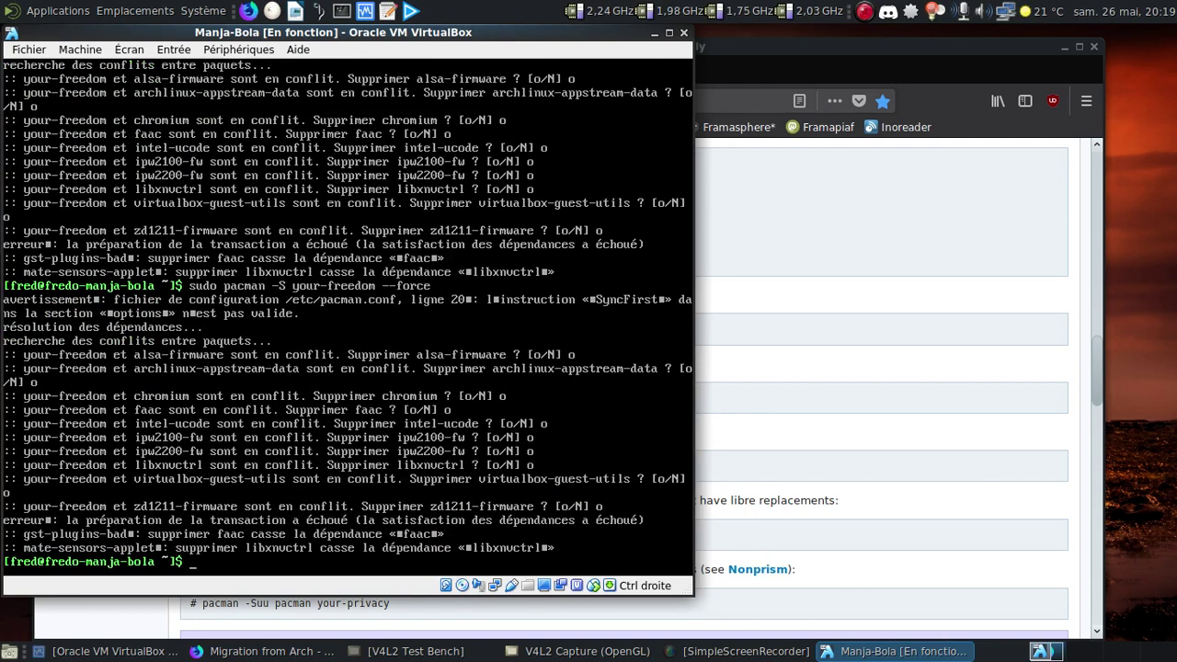
Start the full system upgrade to libre packages together with your-freedom, using "sudo pacman -Suu your-freedom".
key("Up")
key("BackSpace")
key("BackSpace")
key("BackSpace")
key("BackSpace")
key("BackSpace")
key("BackSpace")
key("BackSpace")
key("BackSpace")
key("BackSpace")
key("BackSpace")
key("BackSpace")
key("BackSpace")
key("BackSpace")
key("BackSpace")
key("BackSpace")
key("BackSpace")
key("BackSpace")
key("BackSpace")
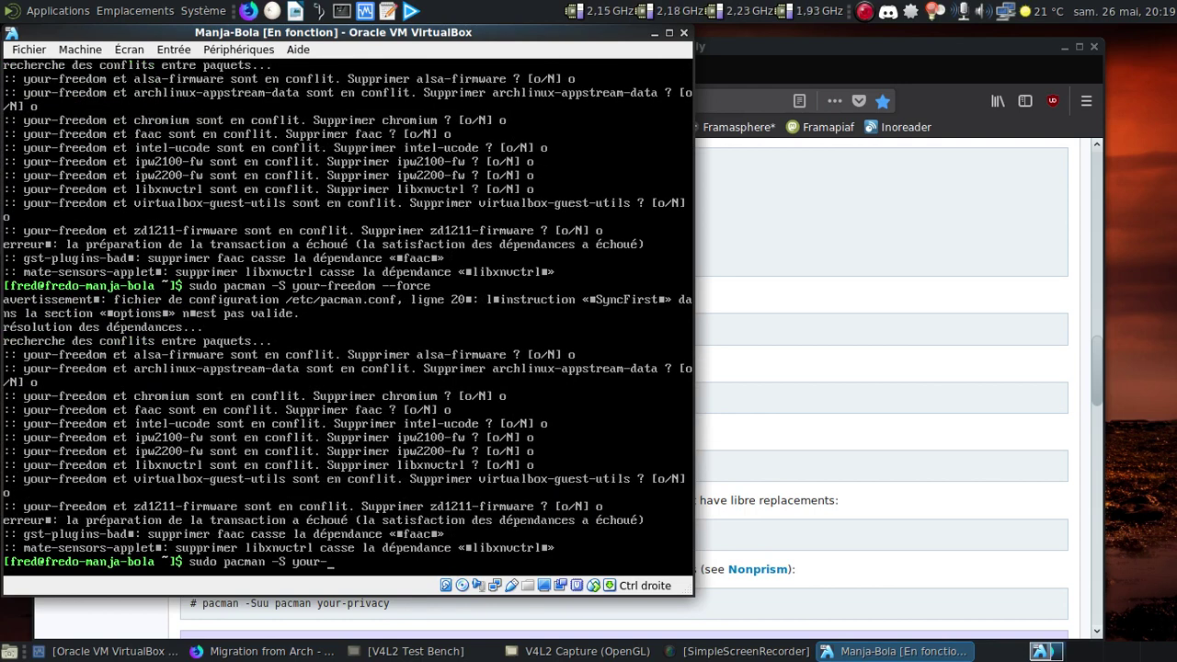
type("u your")
key("Up")
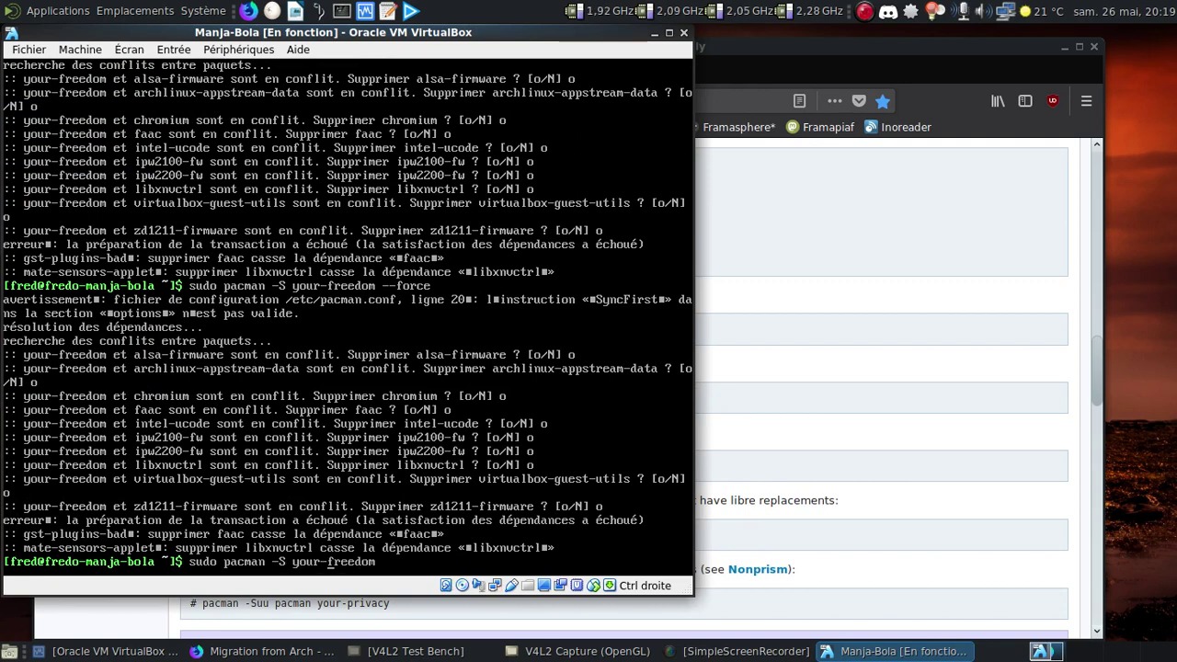
key("Left")
key("Left")
key("Left")
key("Left")
key("Left")
key("Left")
type("uu")
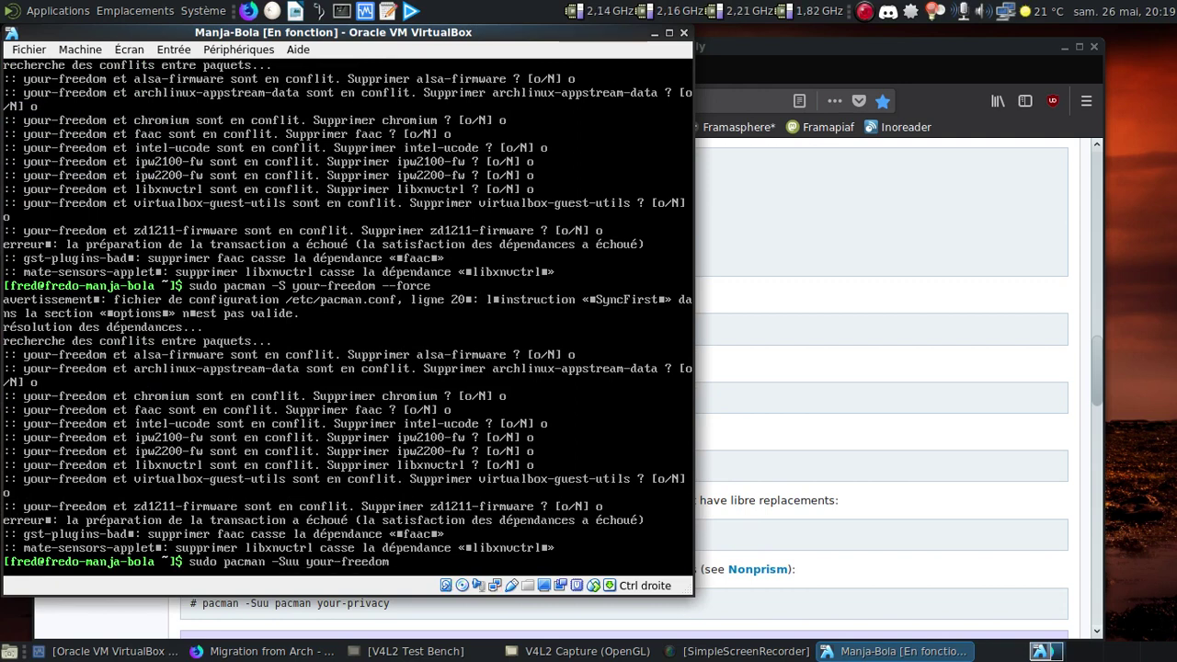
key("Return")
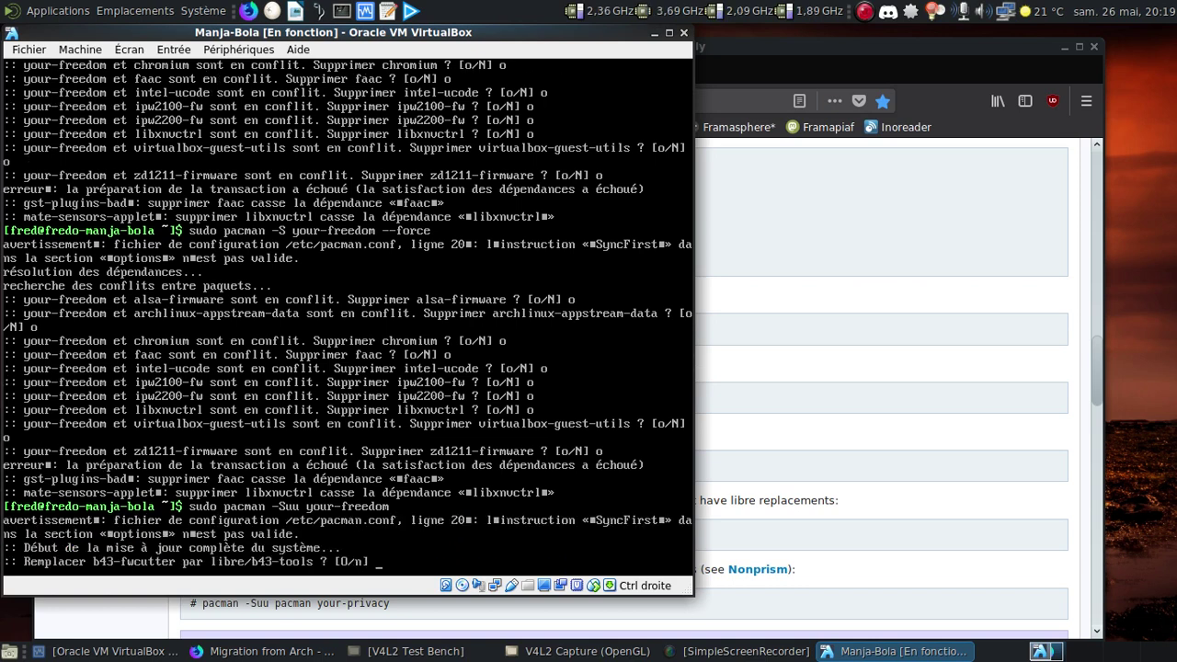
Accept every proposed libre replacement, from b43-fwcutter, cdrtools, linux-api-headers and linux-firmware through the thunderbird packages and unrar.
type("o")
key("Return")
type("o")
key("Return")
type("o")
key("Return")
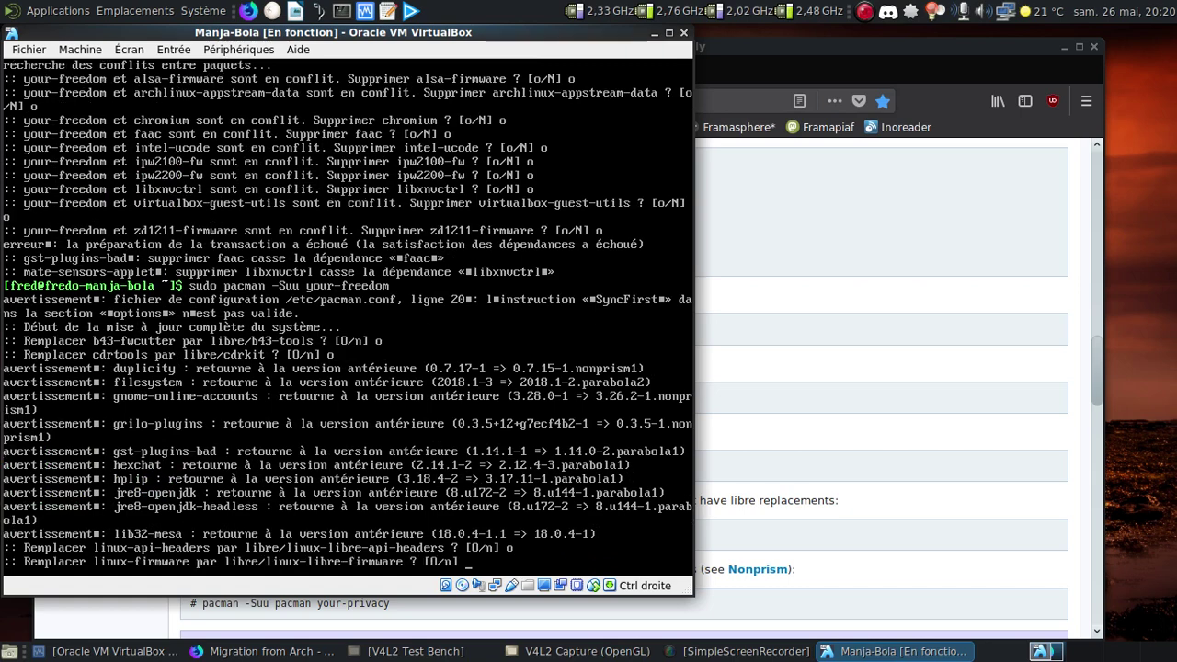
type("o")
key("Return")
type("o")
key("Return")
type("o")
key("Return")
type("o")
key("Return")
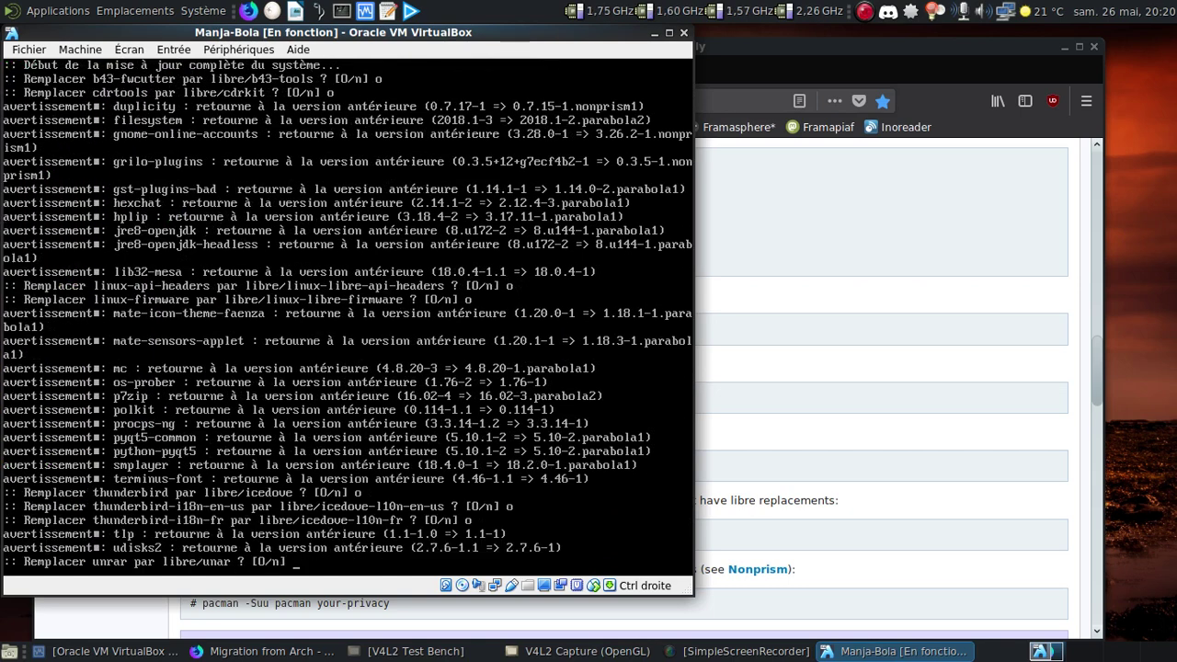
type("o")
key("Return")
Agree to remove every package conflicting with your-freedom, from alsa-firmware through zd1211-firmware, and proceed with the installation.
type("o")
key("Return")
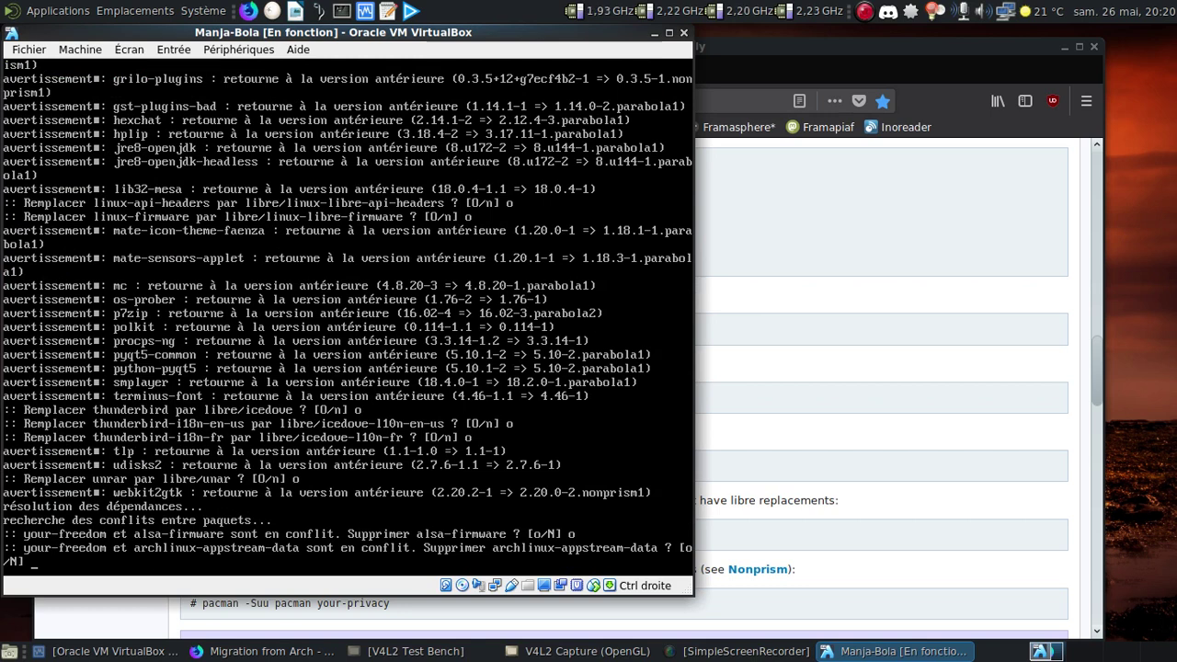
type("o")
key("Return")
type("o")
key("Return")
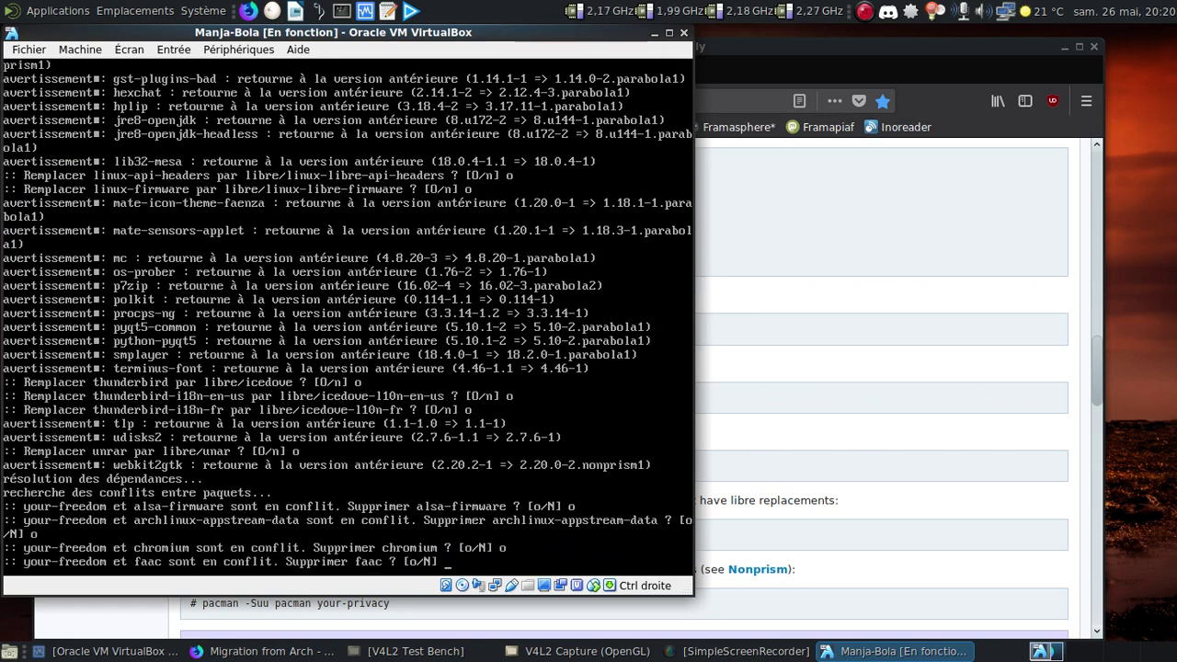
type("o")
key("Return")
type("o")
key("Return")
type("o")
key("Return")
type("o")
key("Return")
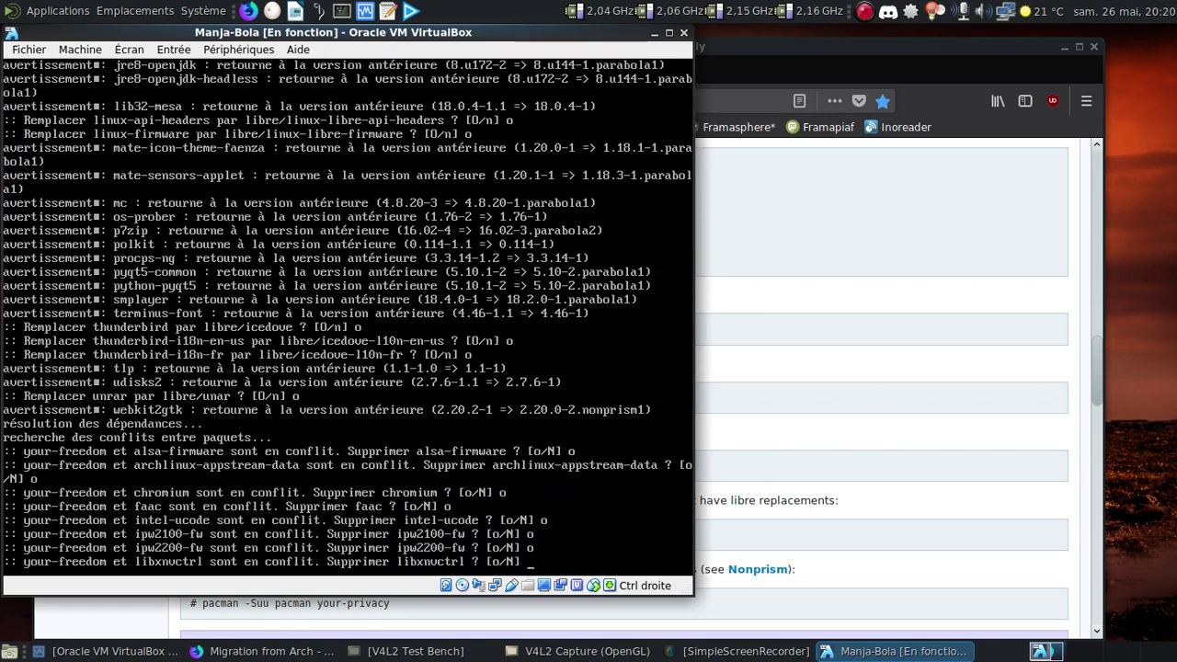
type("o")
key("Return")
type("o")
key("Return")
type("o")
key("Return")
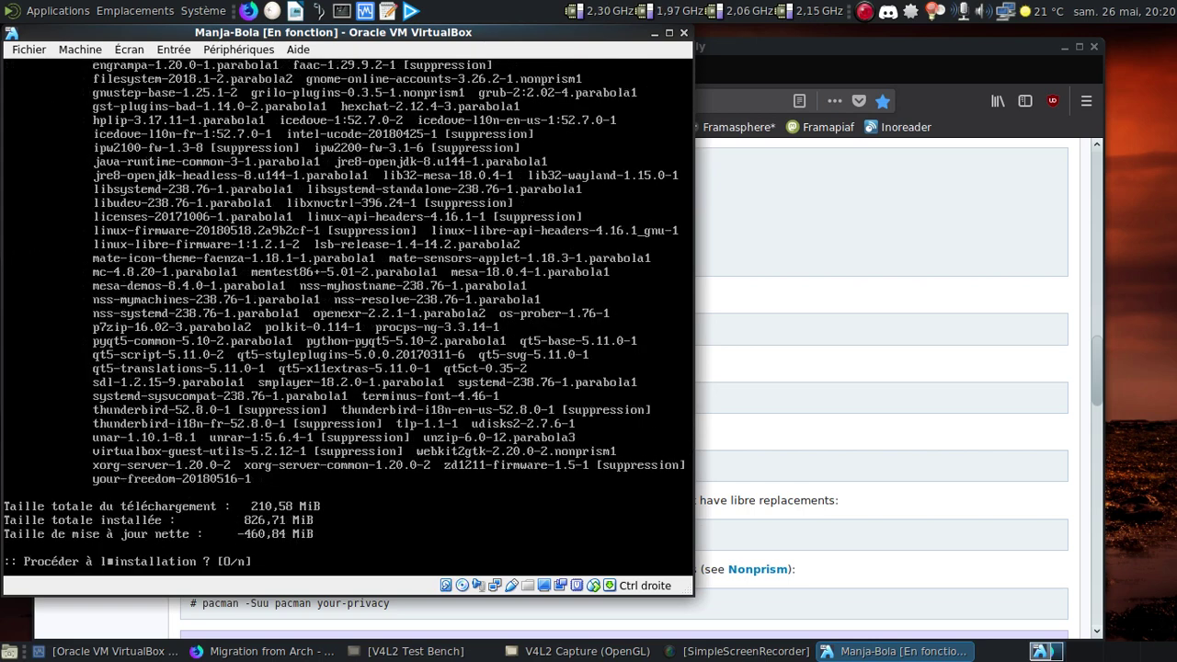
key("Return")
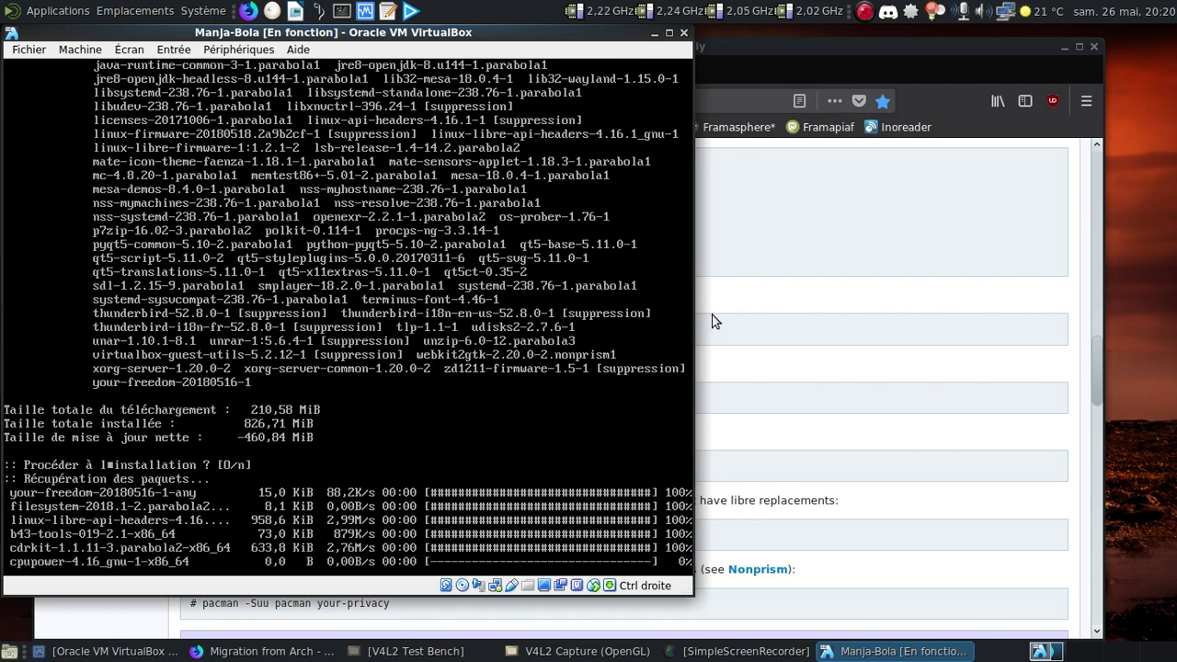
Place the Manja-Bola virtual machine window beside the webcam capture window so that neither covers the other.
left_click(714, 320)
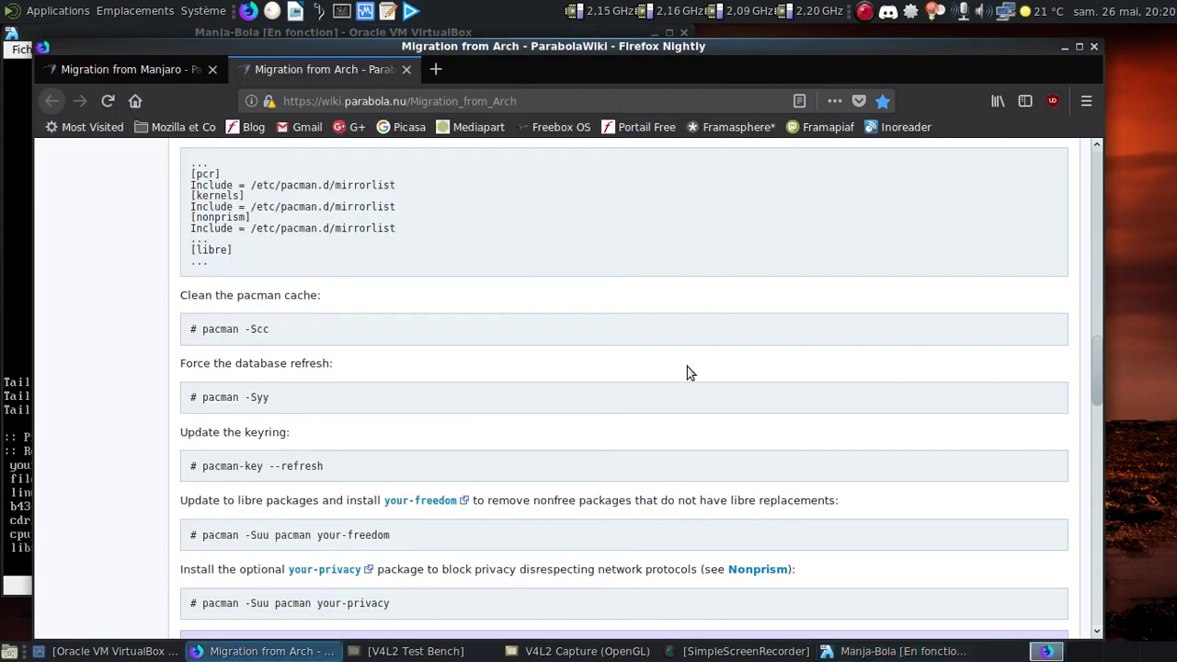
left_click(18, 262)
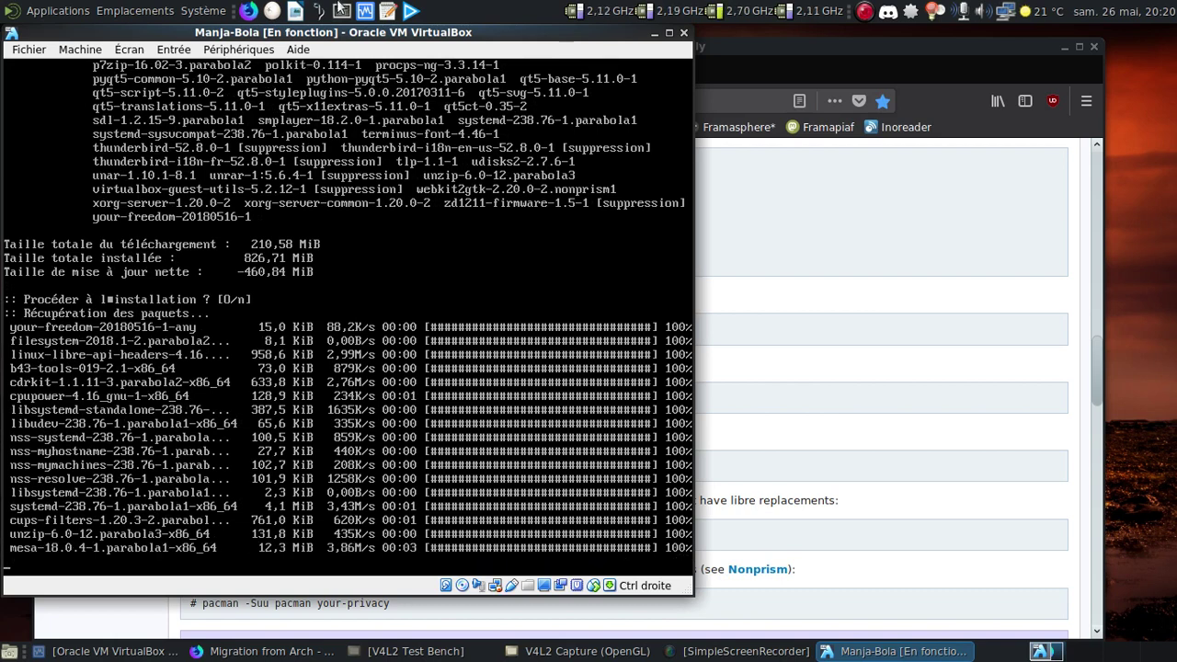
left_click_drag(324, 37, 445, 40)
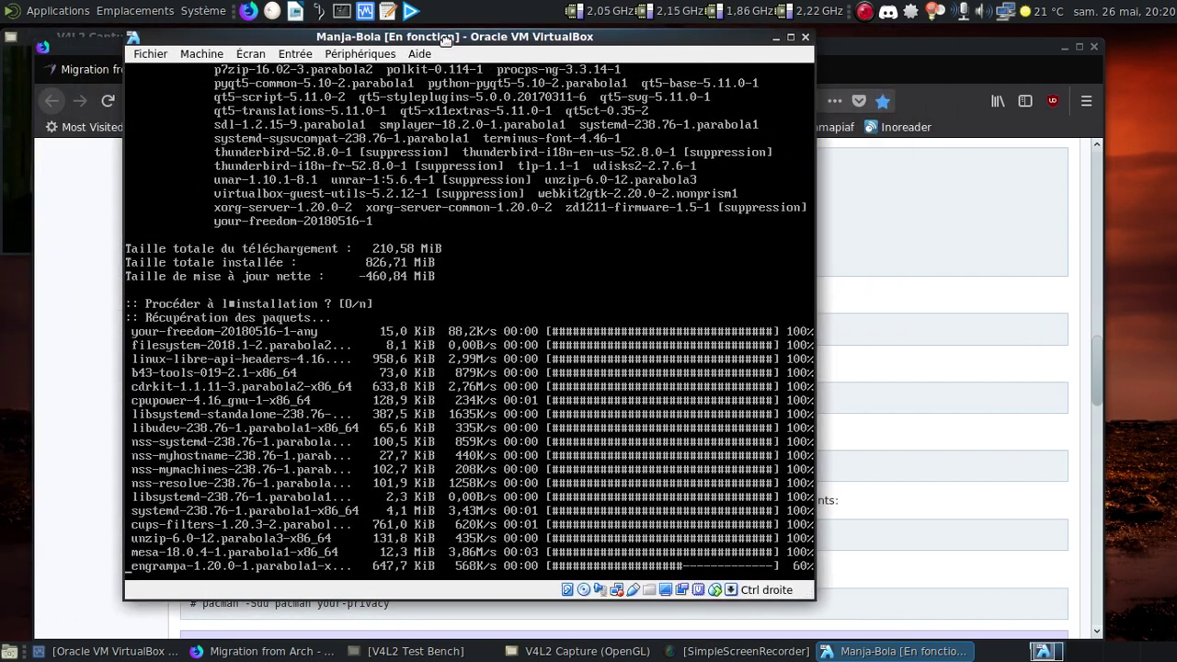
left_click(92, 36)
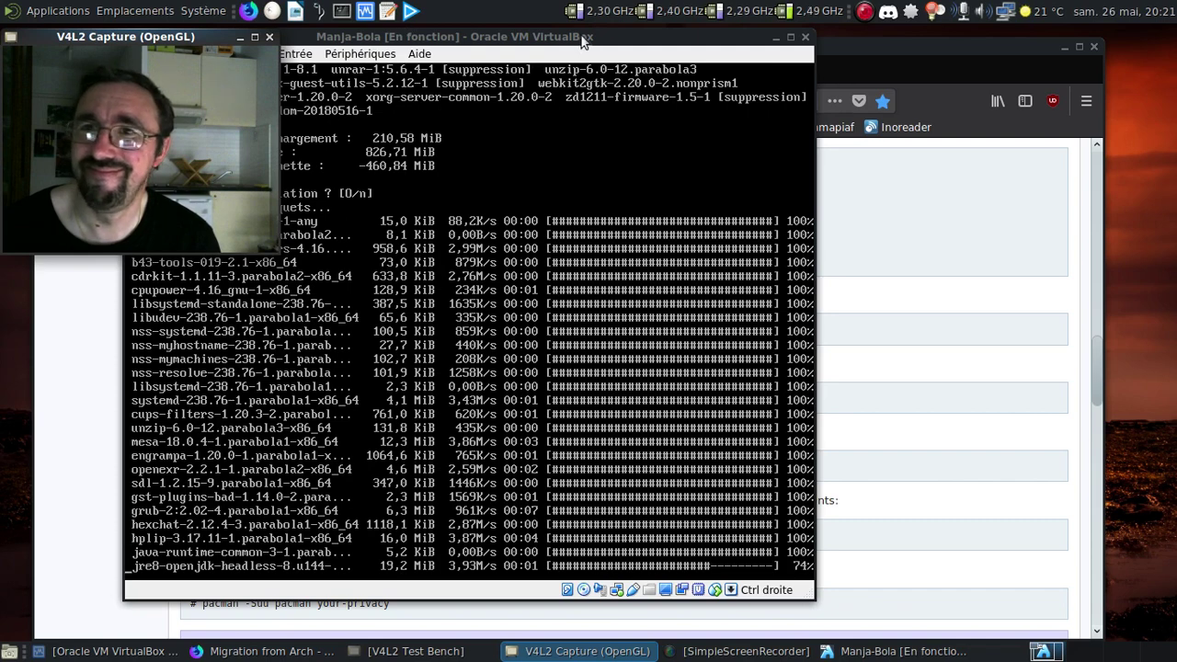
left_click_drag(571, 35, 450, 33)
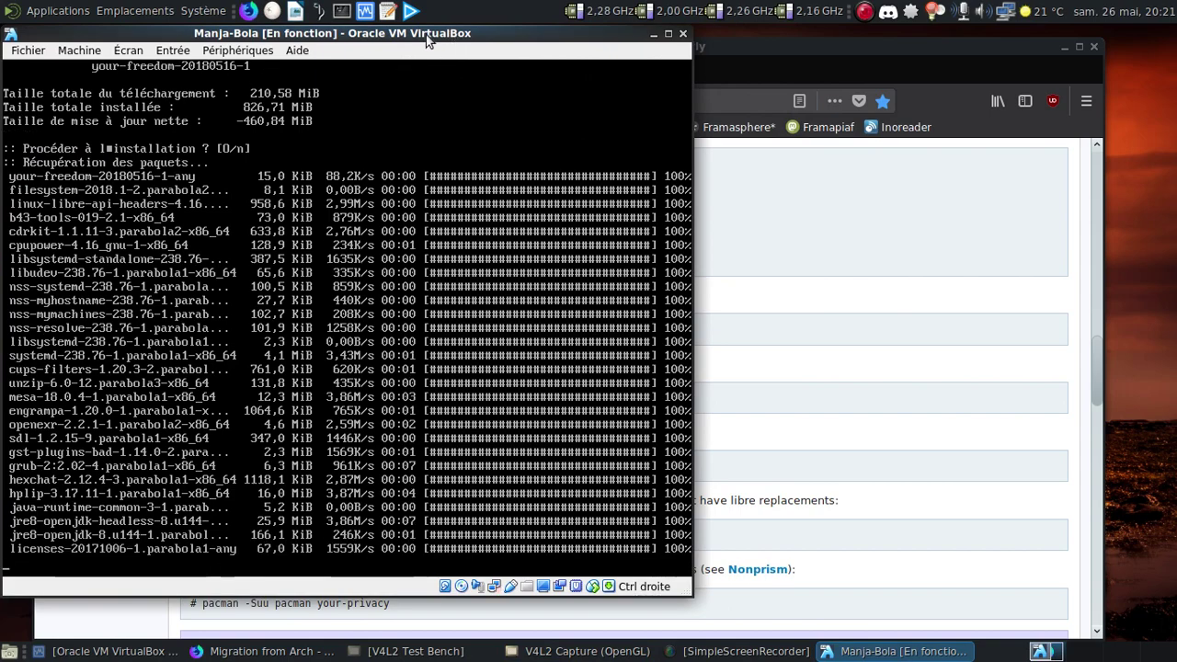
left_click_drag(420, 35, 710, 65)
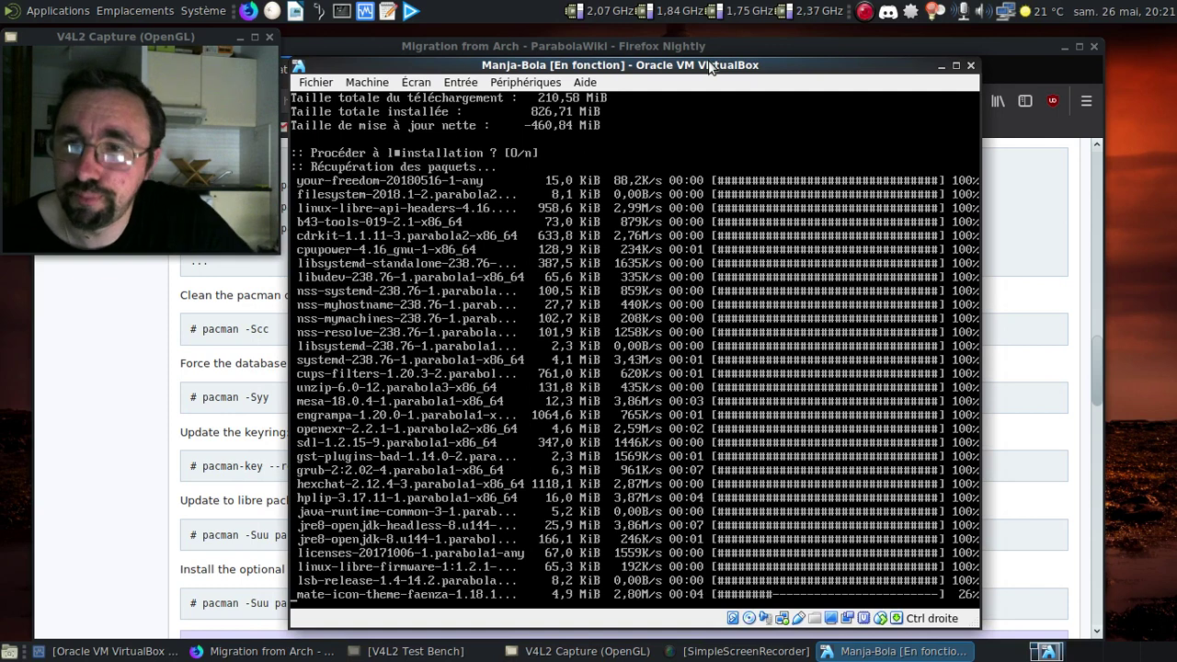
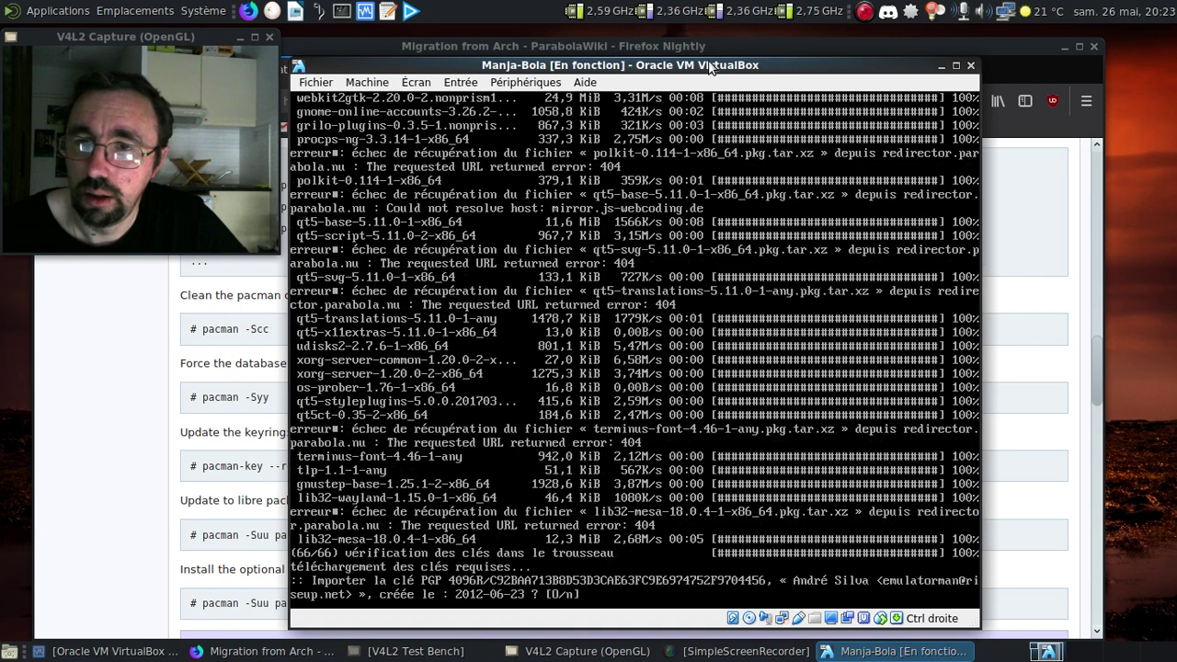
Accept the PGP key import and rerun the upgrade with "sudo pacman -Suu your-freedom --force".
key("Return")
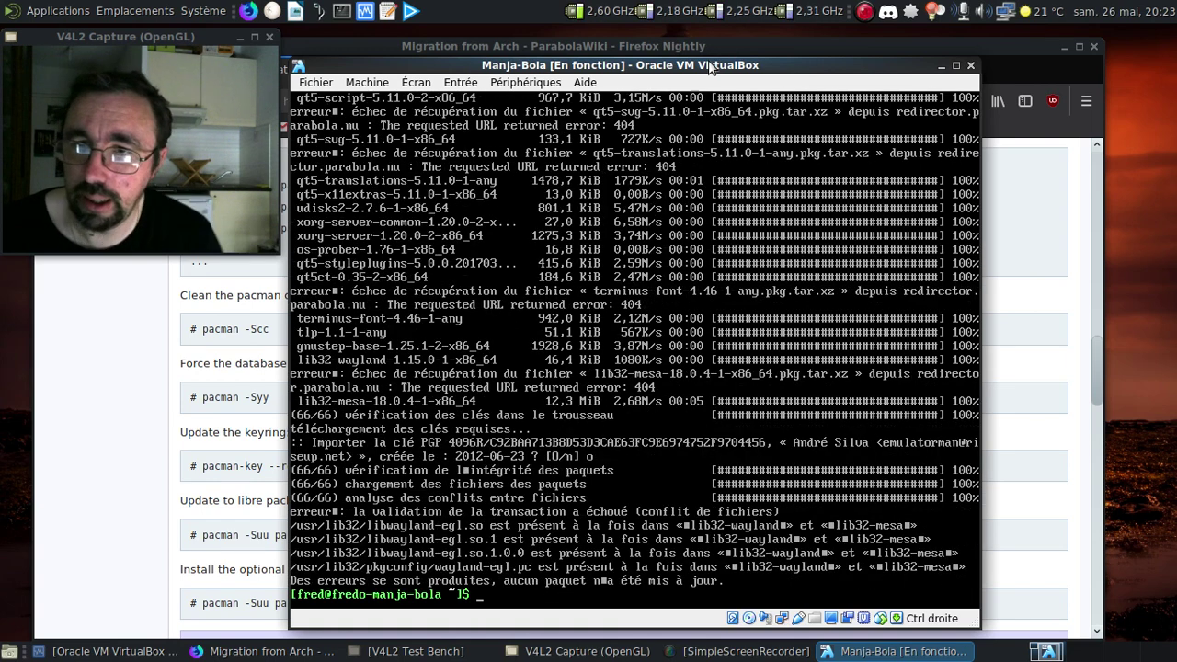
key("Up")
type("--fro")
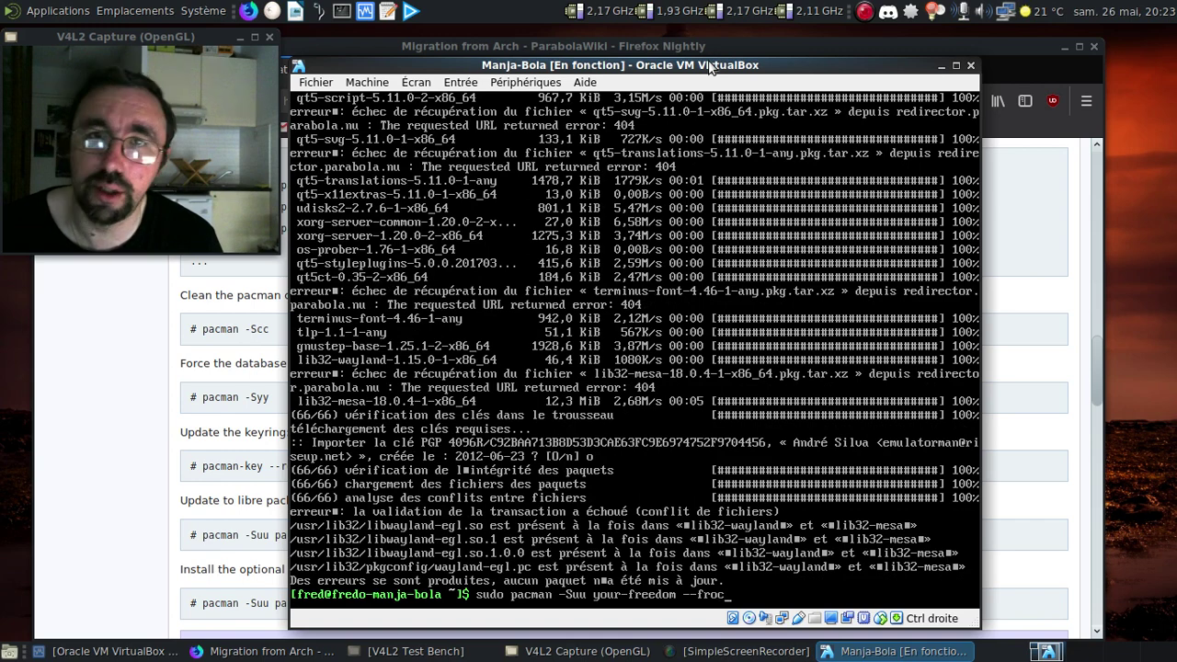
key("BackSpace")
key("BackSpace")
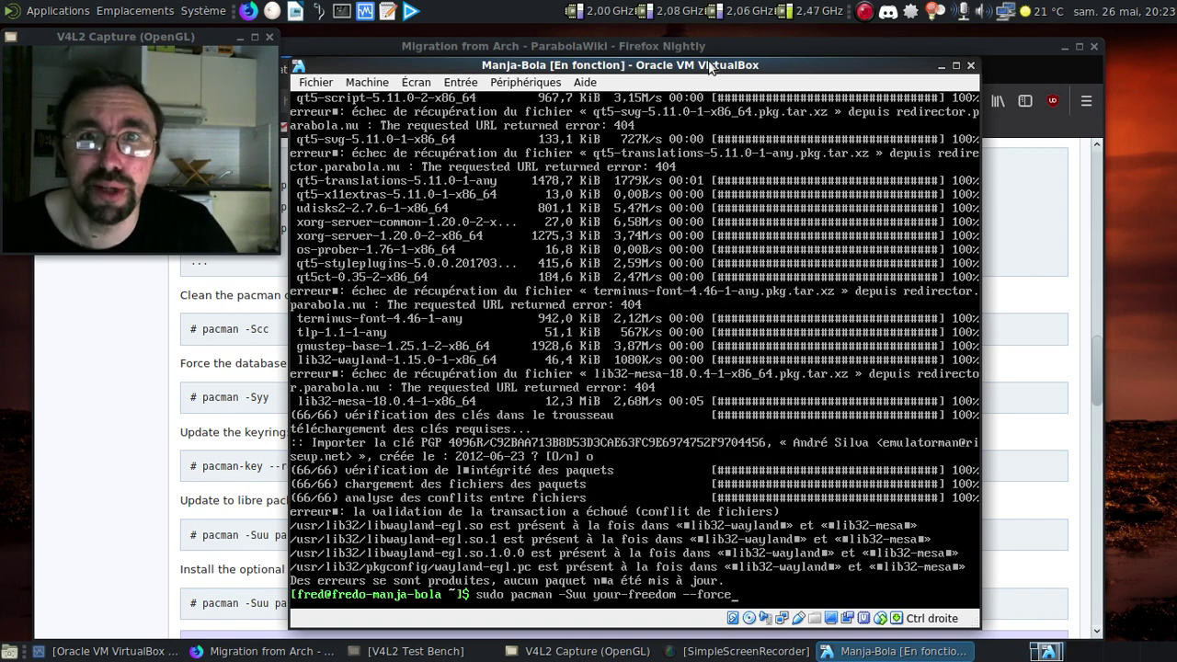
key("Return")
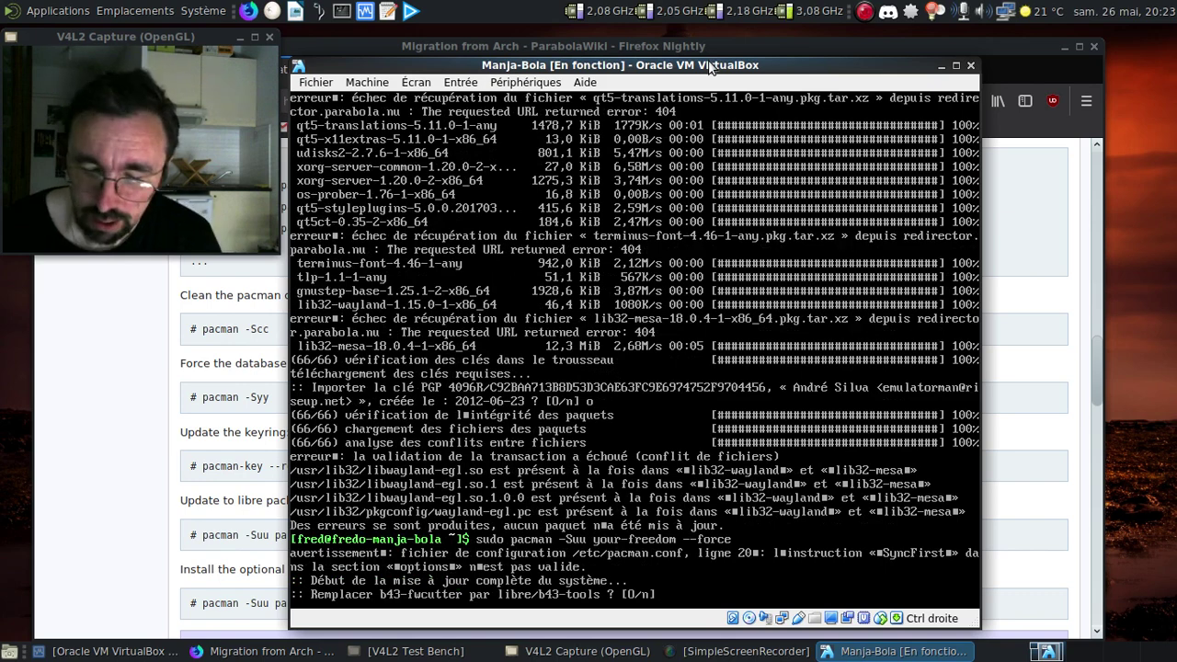
Accept all the libre replacements for the forced upgrade, from b43-tools and cdrkit through the icedove packages and unar.
key("Return")
key("Return")
key("Return")
key("Return")
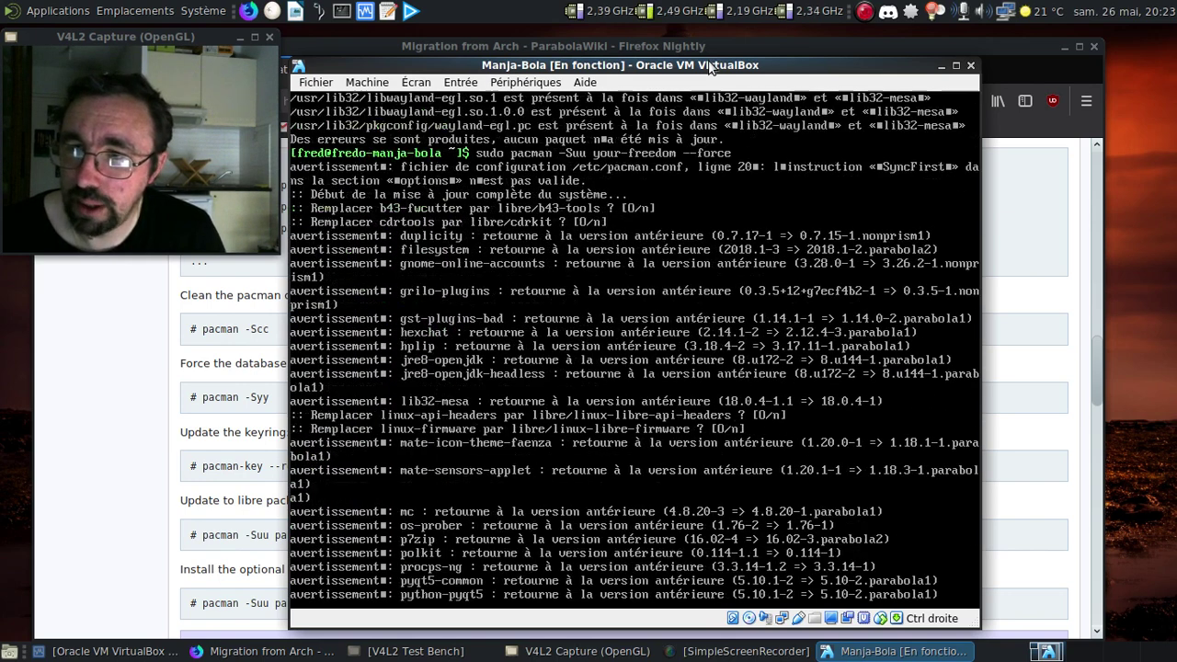
key("Return")
key("Return")
key("Return")
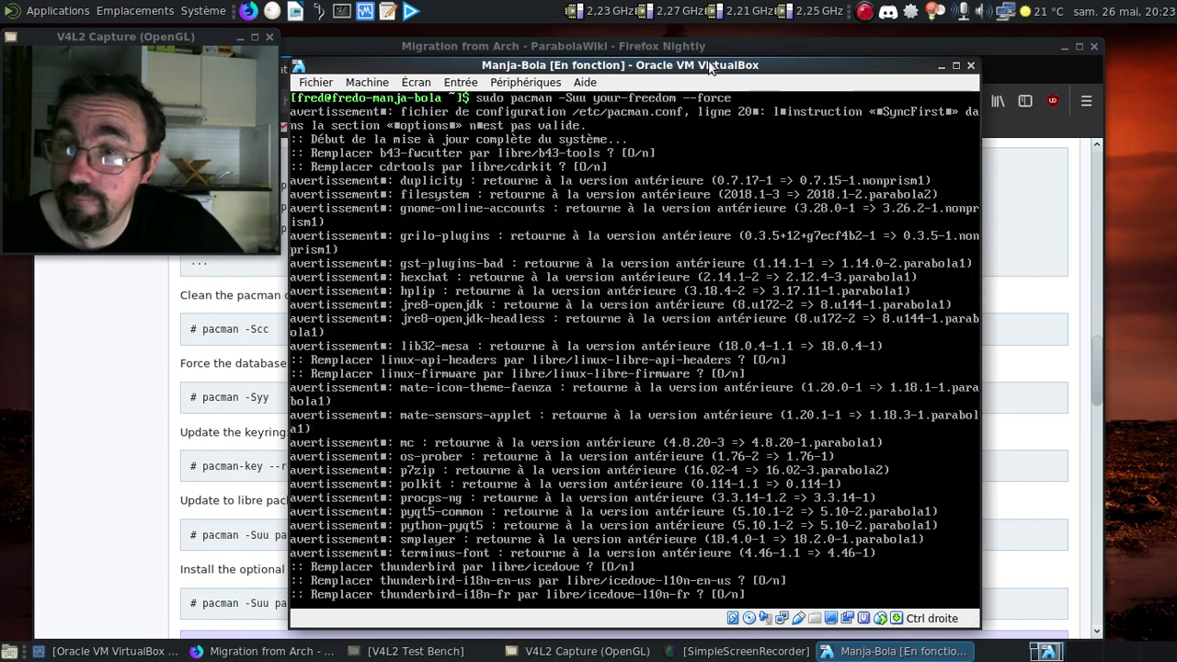
key("Return")
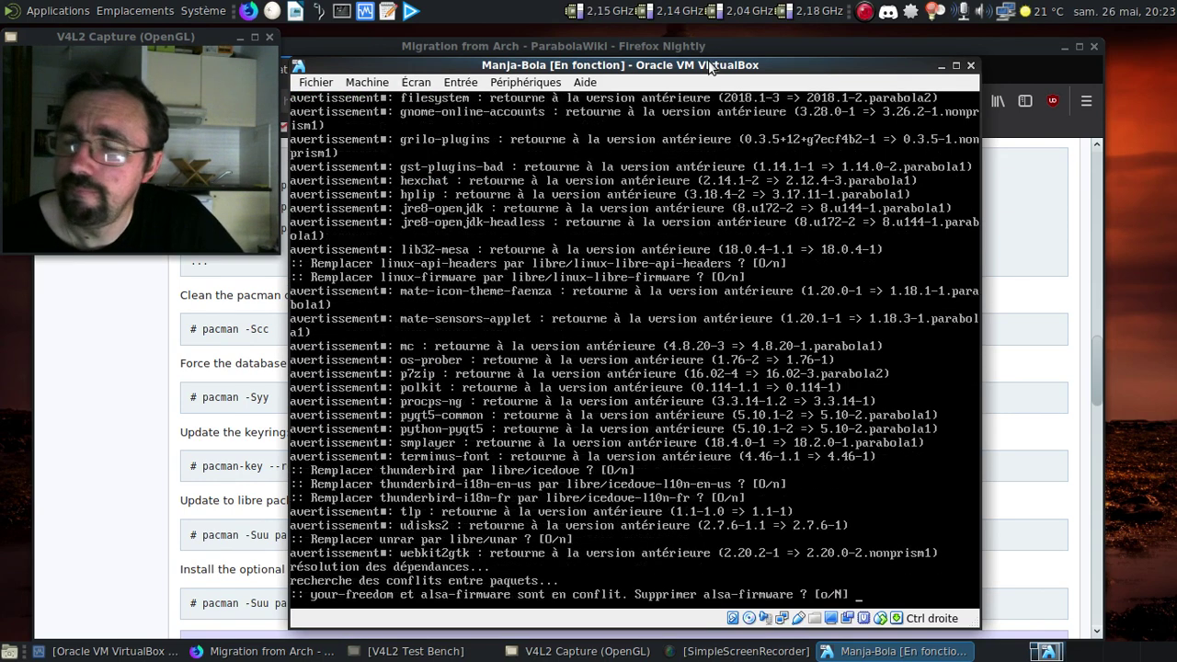
Confirm removal of all packages conflicting with your-freedom, alsa-firmware through zd1211-firmware, and start the forced installation.
type("o")
key("Return")
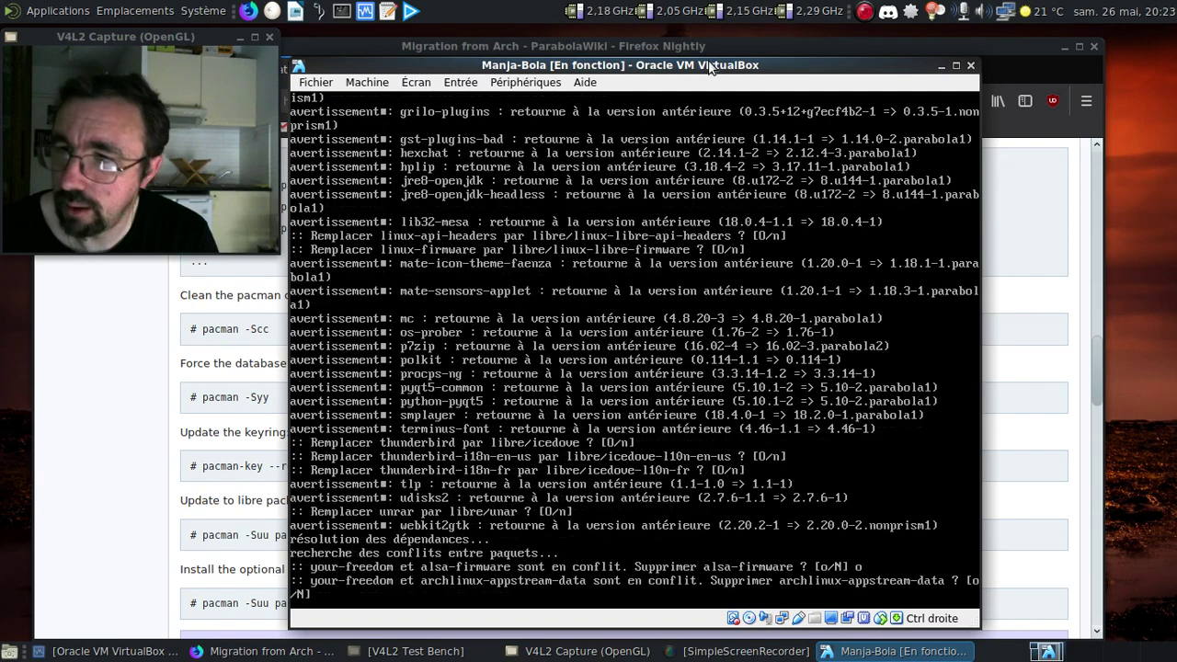
type("o")
key("Return")
type("o")
key("Return")
type("o")
key("Return")
type("o")
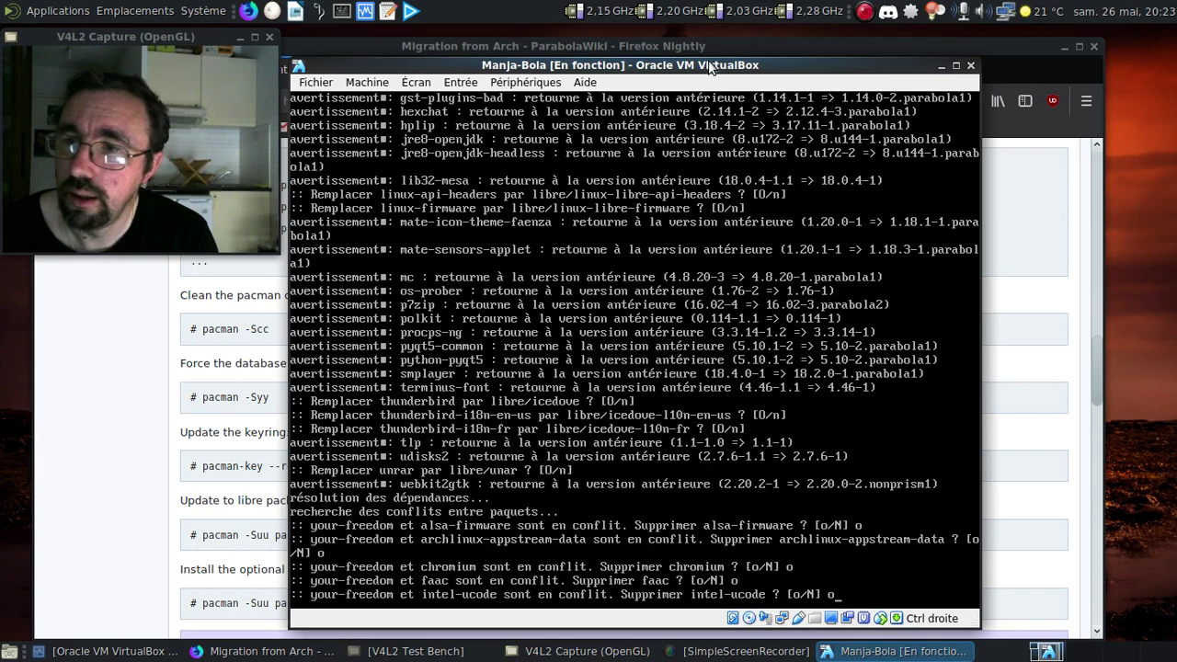
key("Return")
type("o")
key("Return")
type("o")
key("Return")
type("o")
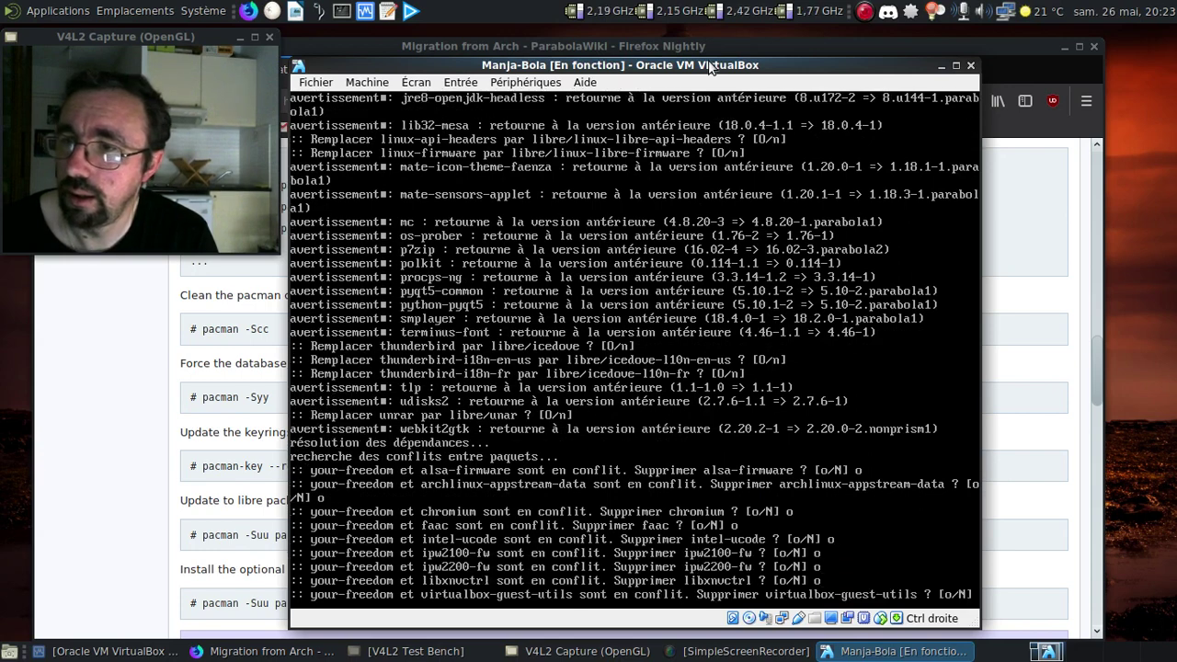
key("Return")
type("o")
key("Return")
key("Return")
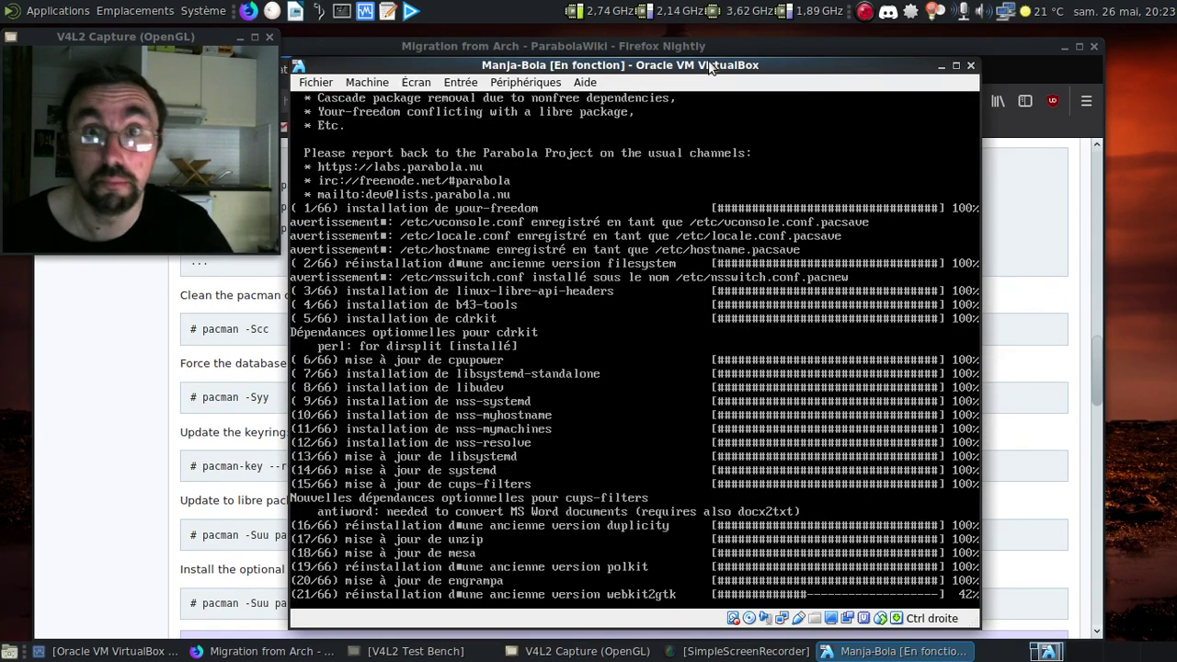
Check the "Migration from Arch" wiki page for the bootloader configuration instructions, and return to the Manja-Bola virtual machine.
left_click(126, 378)
scroll(543, 384, "down", 7)
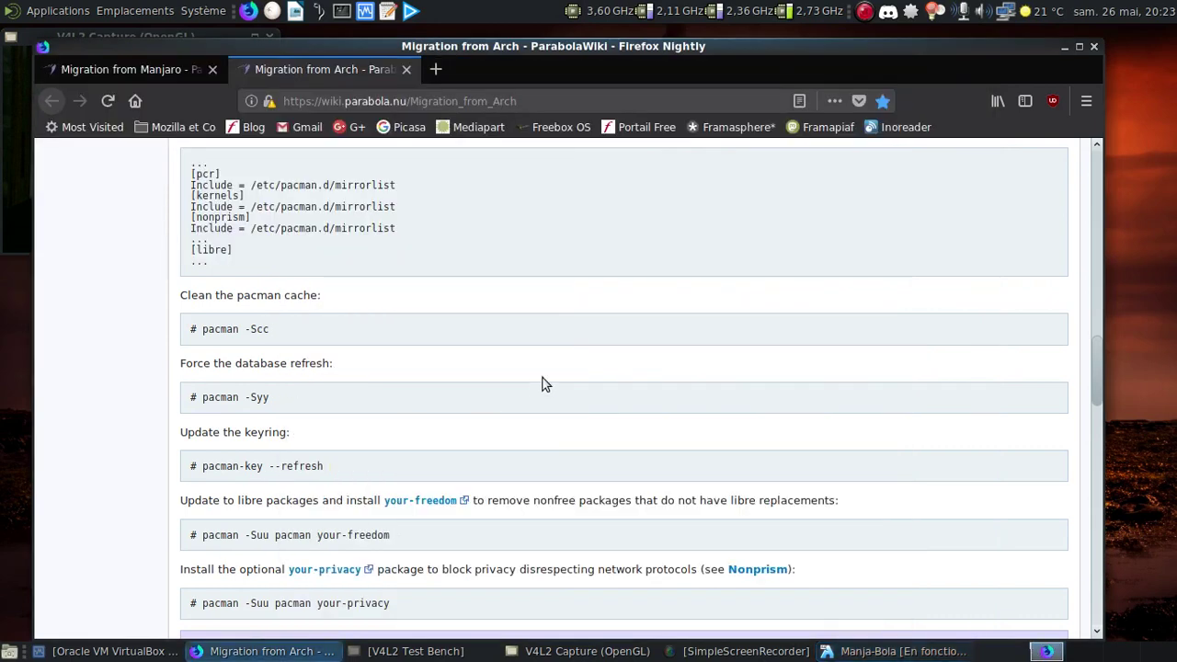
scroll(544, 383, "down", 3)
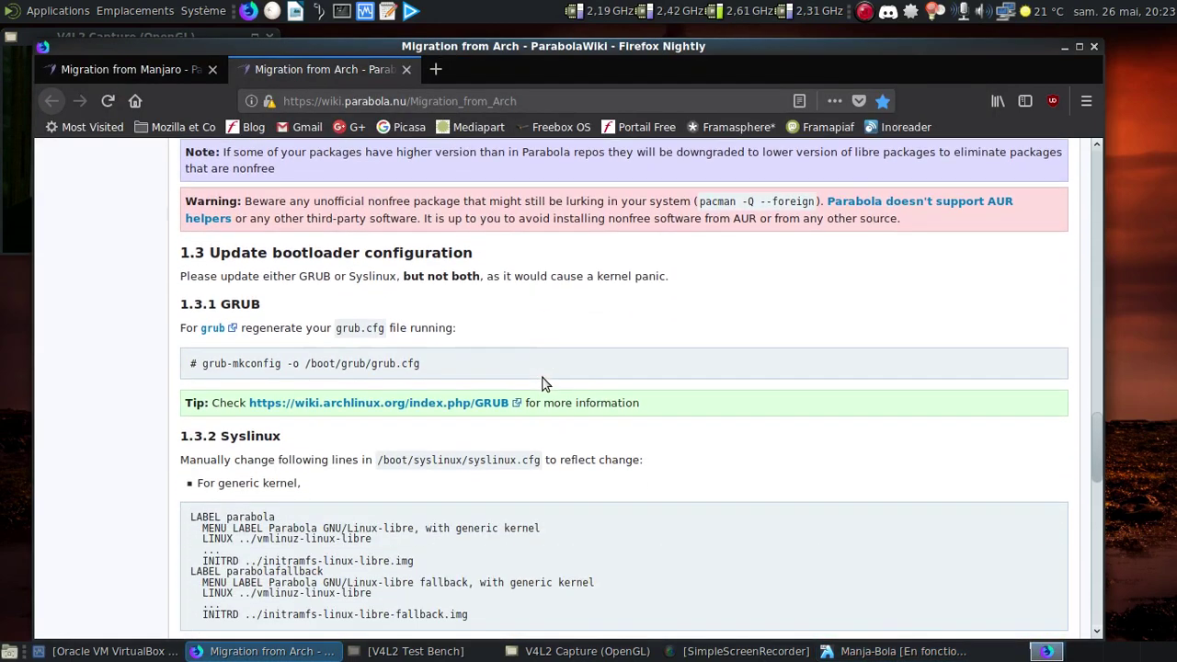
left_click(27, 230)
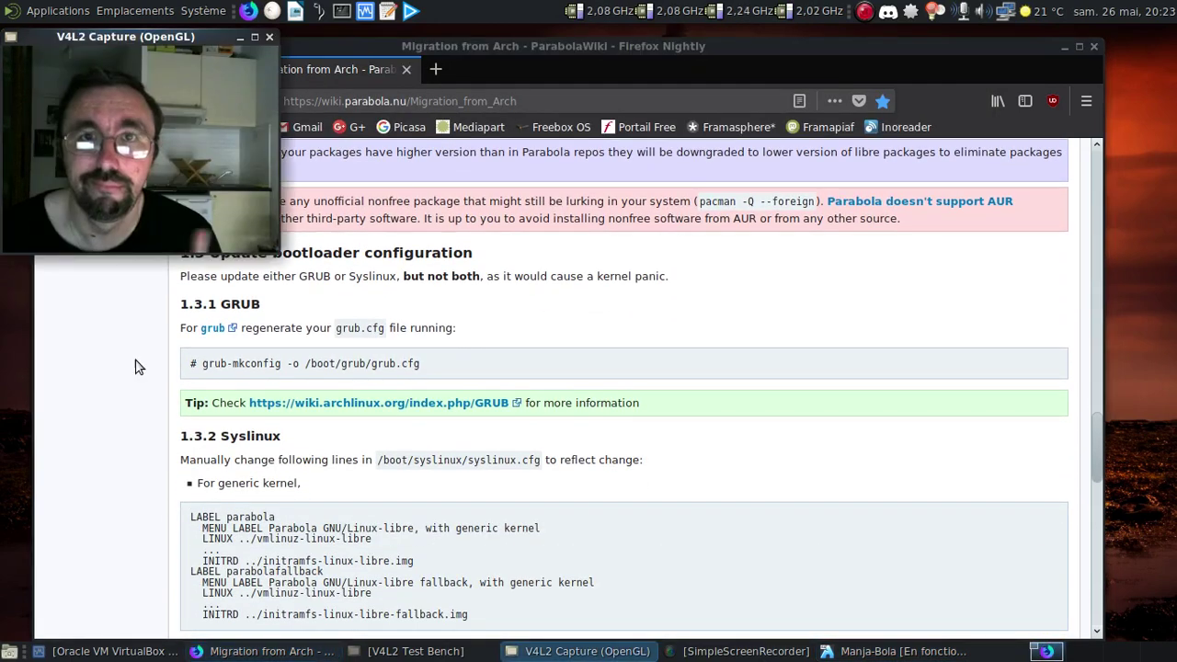
left_click(881, 653)
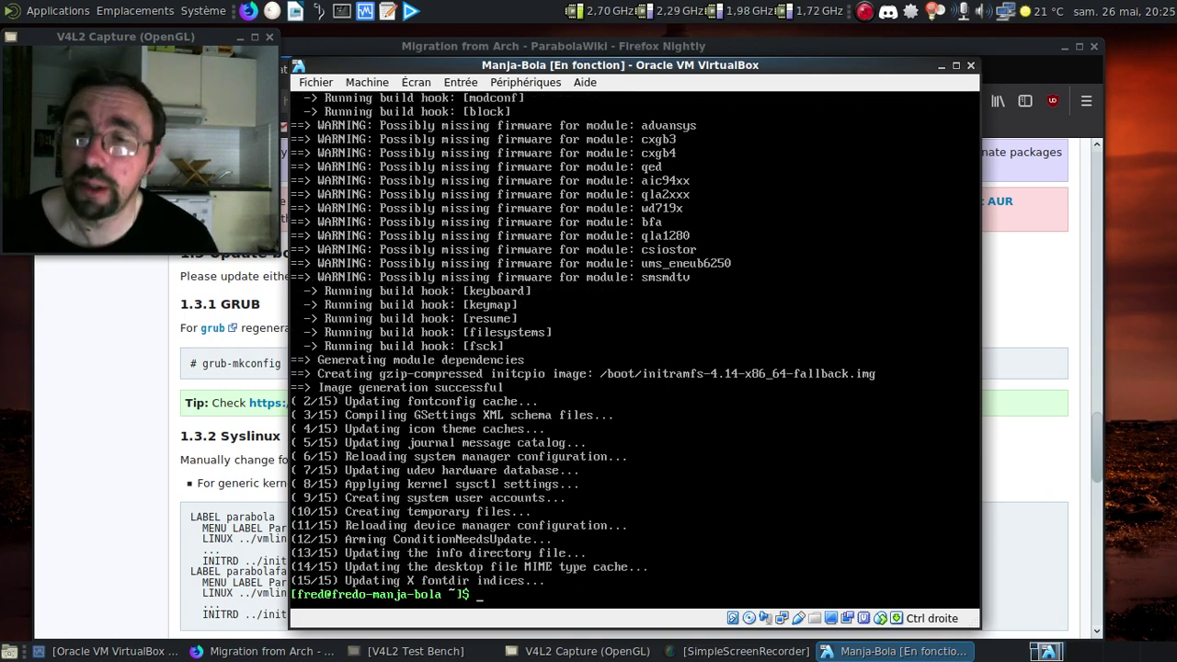
Install the optional your-privacy package with "sudo pacman -Suu your-privacy --force", confirming the installation.
key("Up")
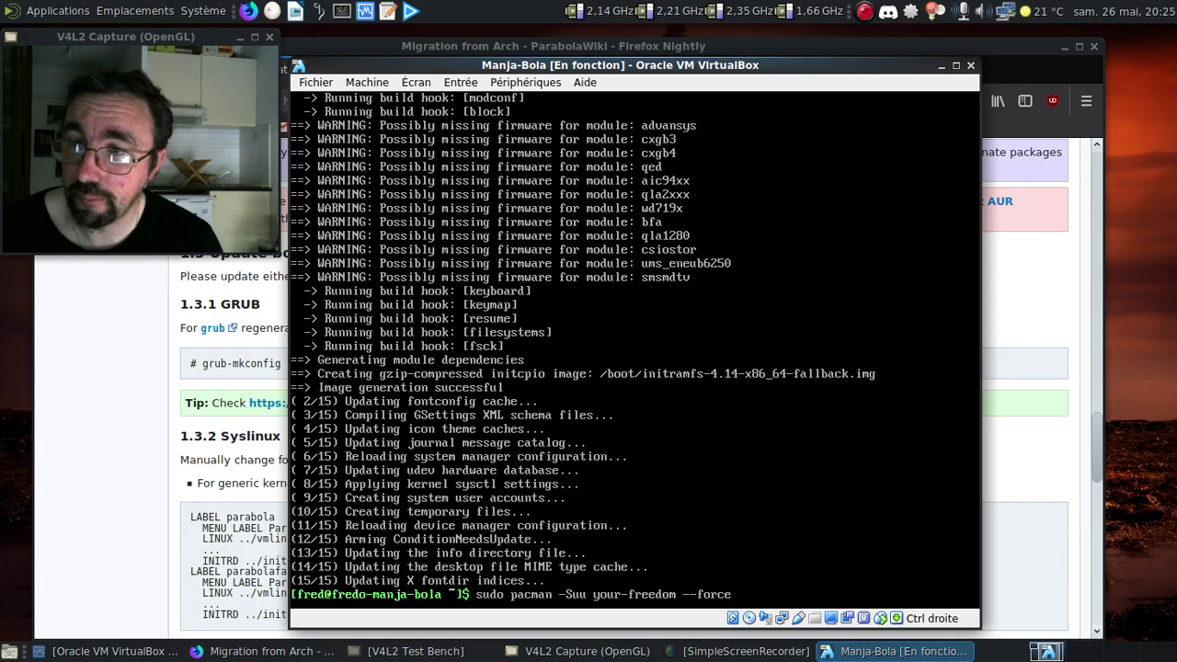
key("Left")
key("Left")
key("BackSpace")
key("BackSpace")
key("BackSpace")
key("BackSpace")
key("BackSpace")
key("BackSpace")
key("BackSpace")
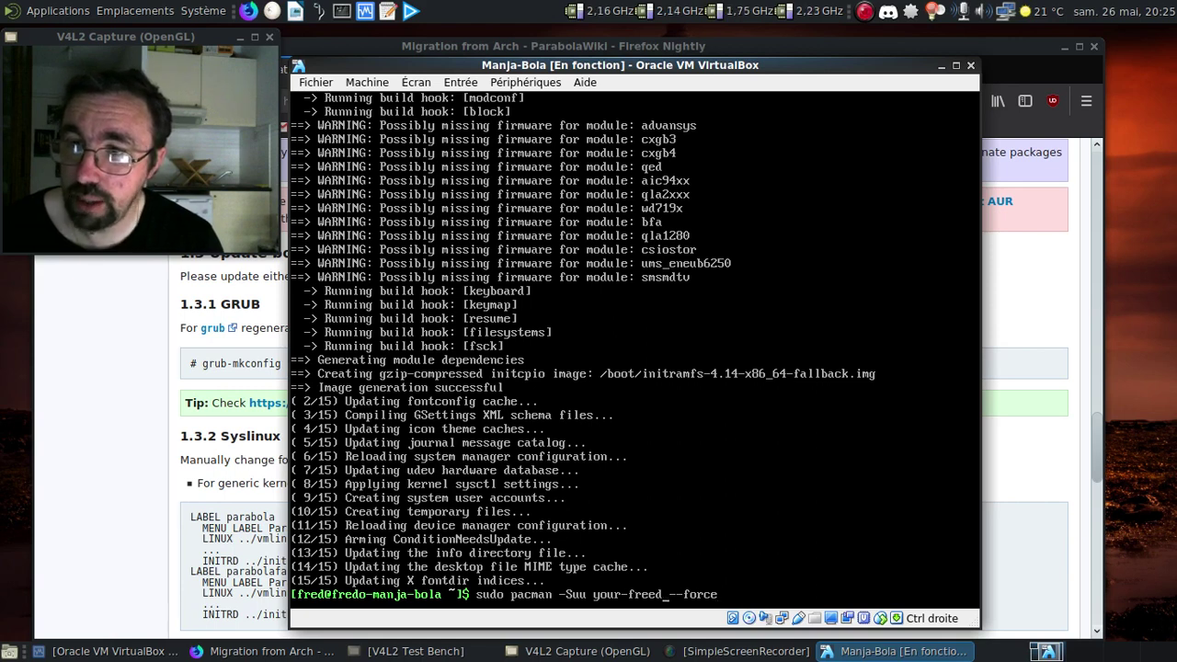
type("privacy")
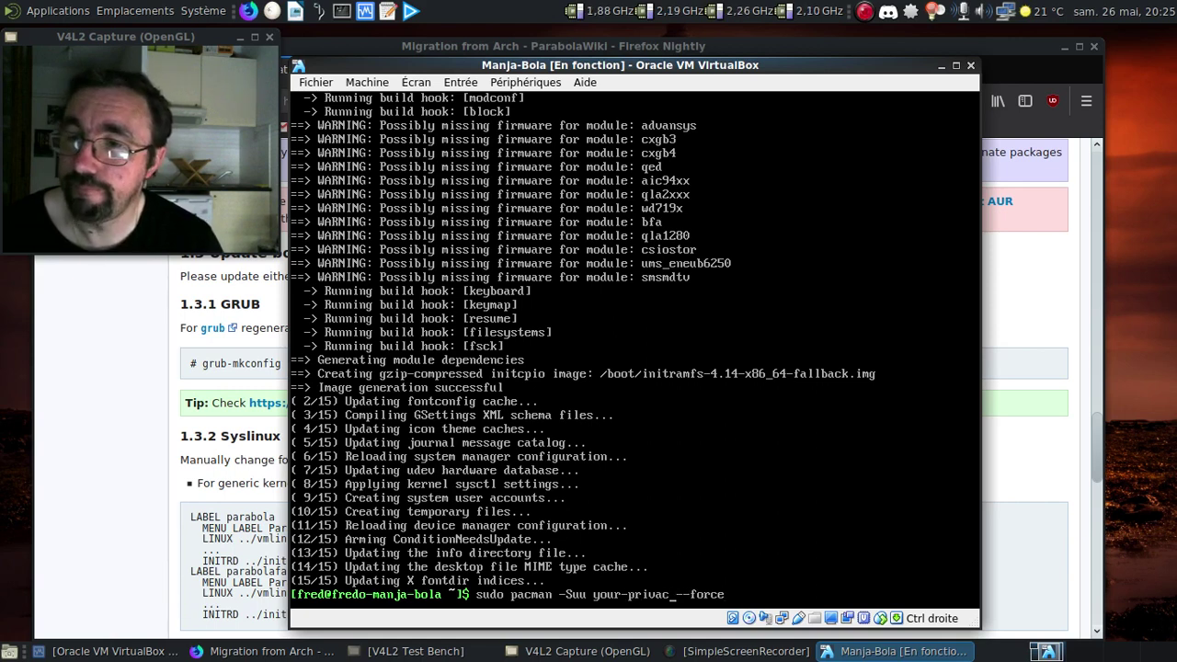
key("Return")
key("Return")
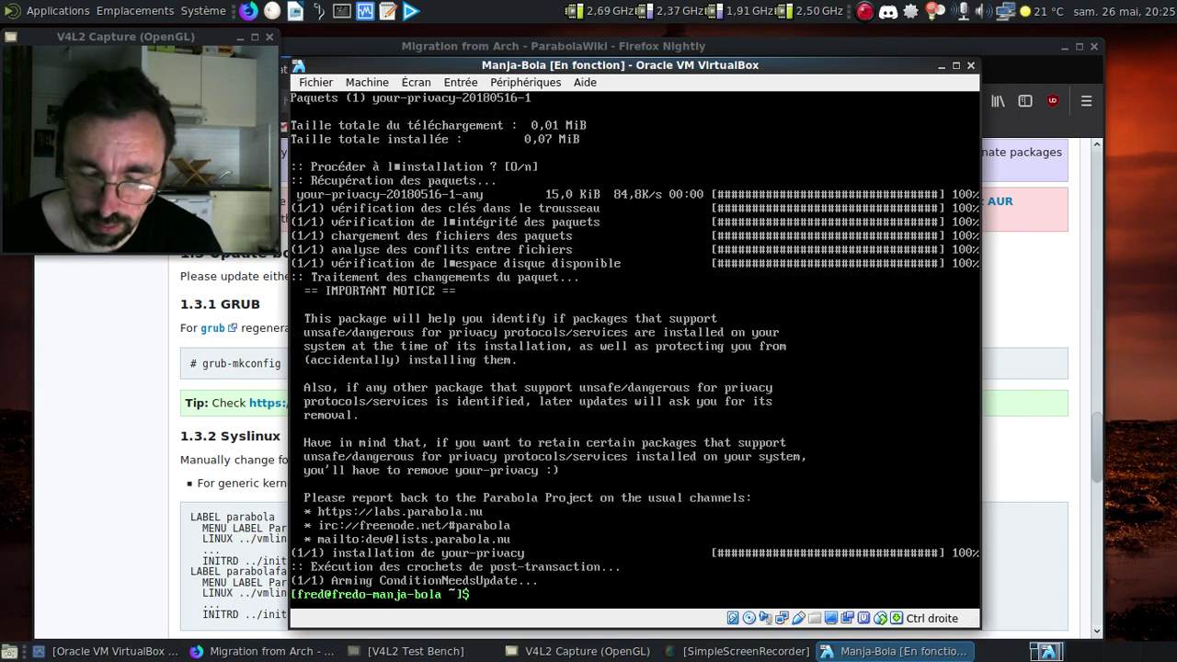
Clear the terminal, recall the earlier mirrorlist copy command and change its source file to /etc/default/grub.pacnew.
key("ctrl+l")
type("sid")
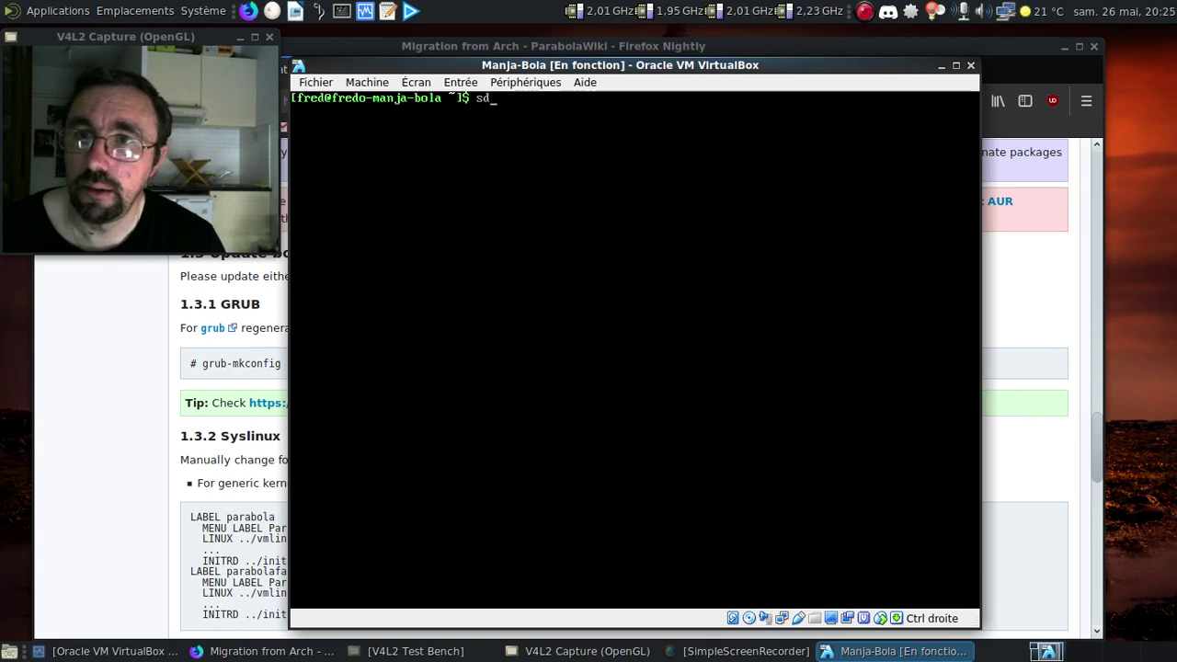
type("udo")
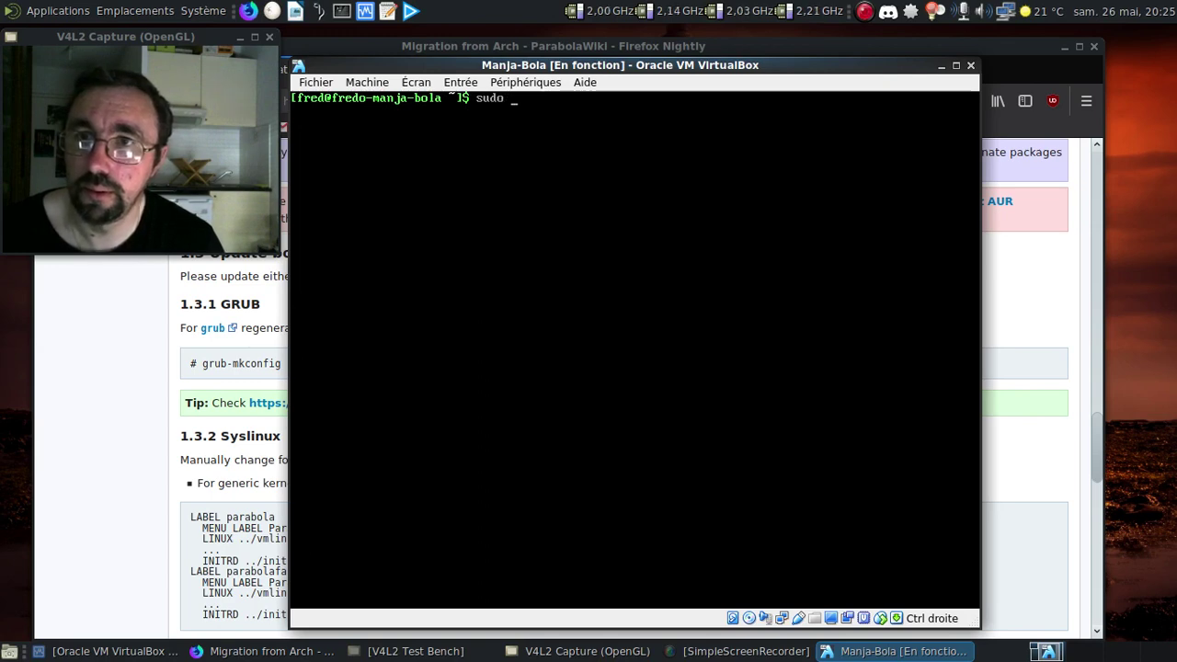
key("Up")
key("Up")
key("Up")
key("Up")
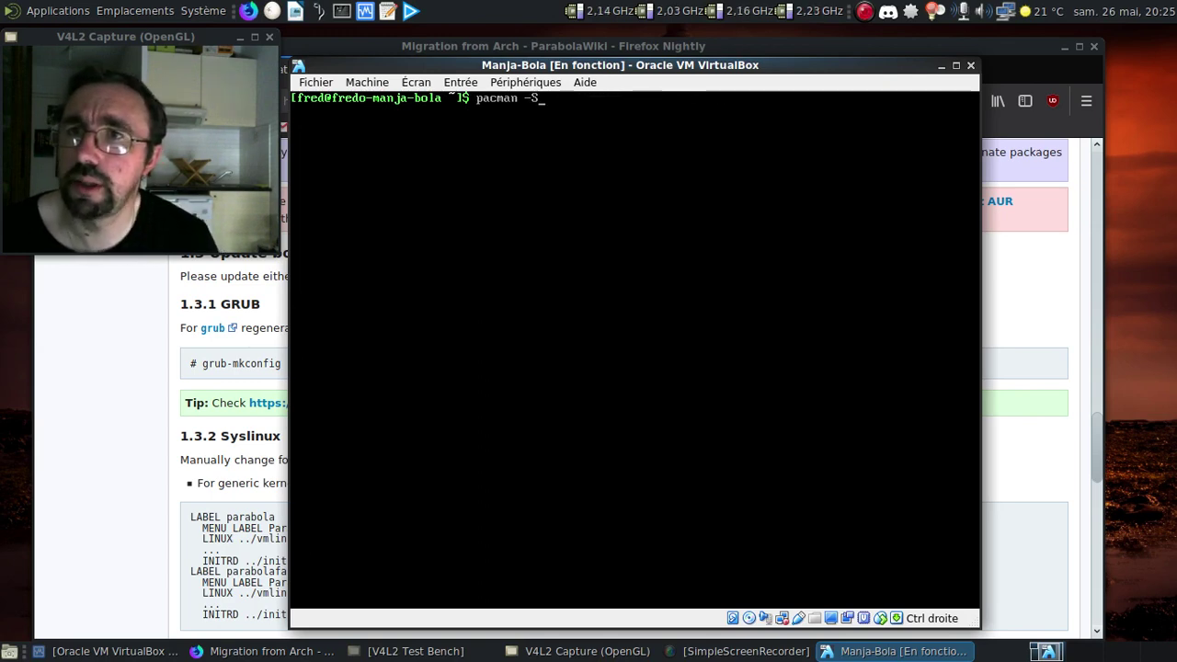
key("Up")
key("Up")
key("Up")
key("Down")
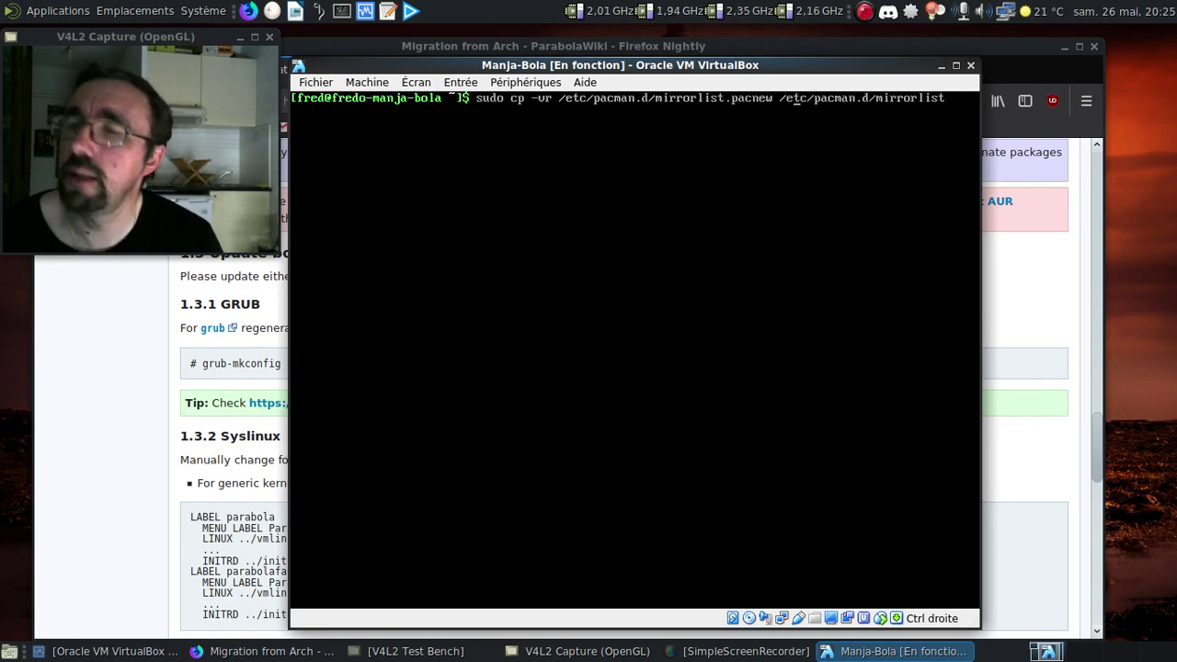
key("Left")
key("Left")
key("Left")
key("Left")
key("Left")
key("Left")
key("Left")
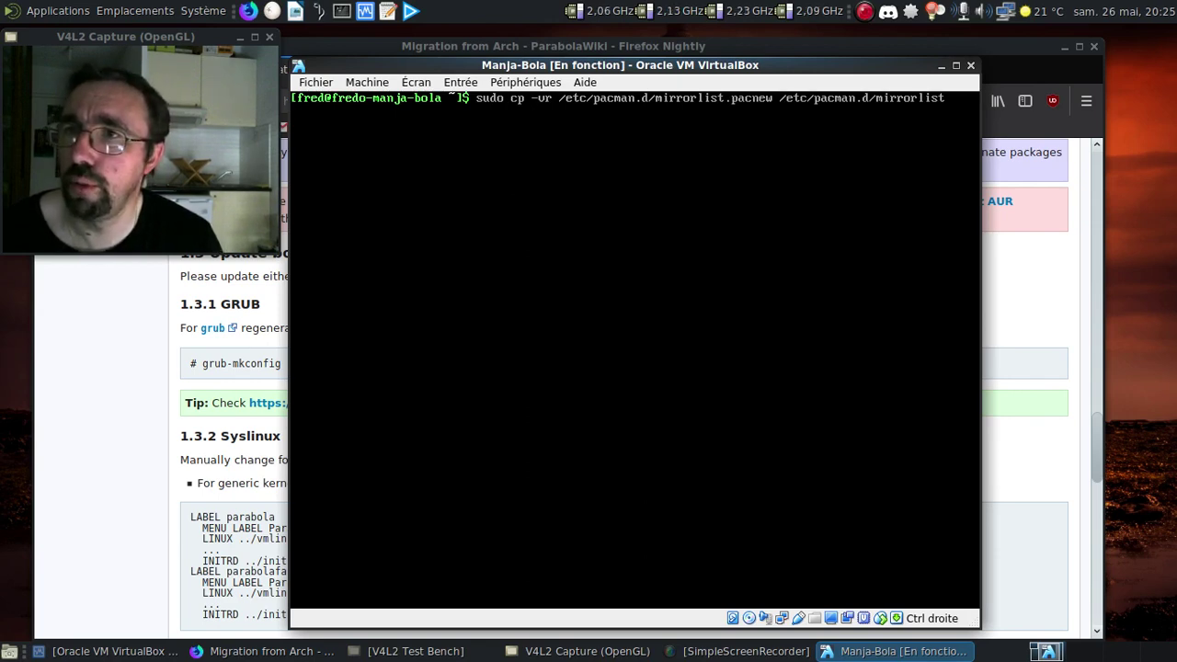
key("BackSpace")
key("BackSpace")
key("BackSpace")
key("BackSpace")
key("BackSpace")
key("BackSpace")
key("BackSpace")
key("BackSpace")
key("BackSpace")
key("BackSpace")
key("BackSpace")
key("BackSpace")
key("BackSpace")
key("BackSpace")
key("BackSpace")
key("BackSpace")
key("BackSpace")
key("BackSpace")
key("BackSpace")
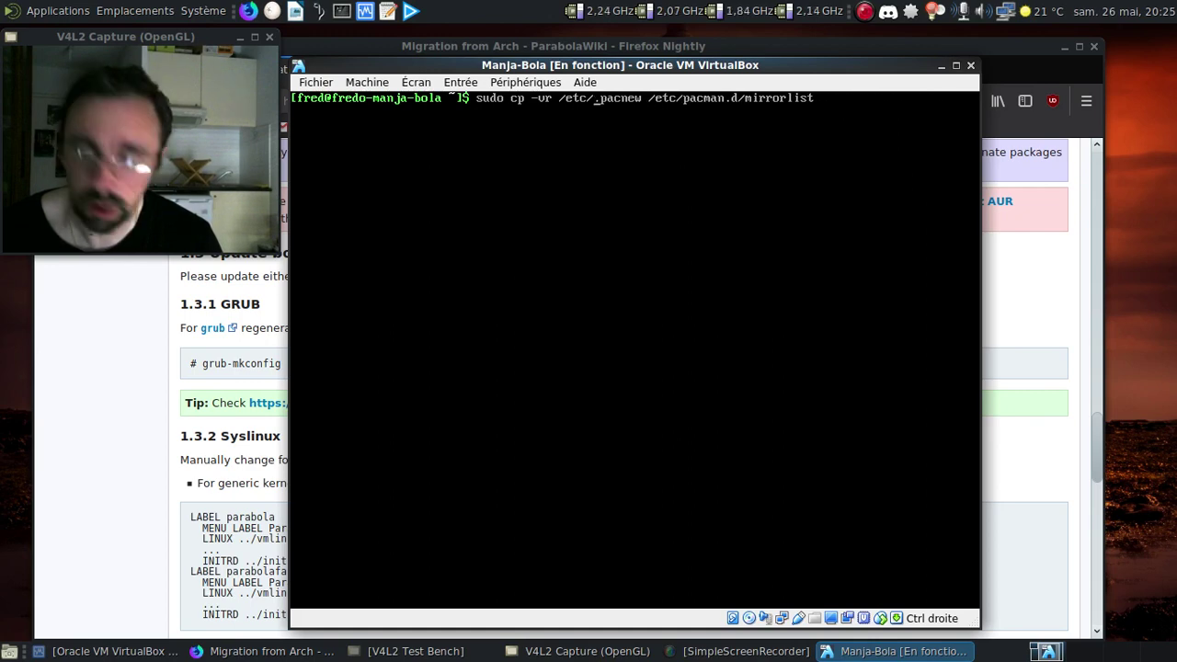
type("de")
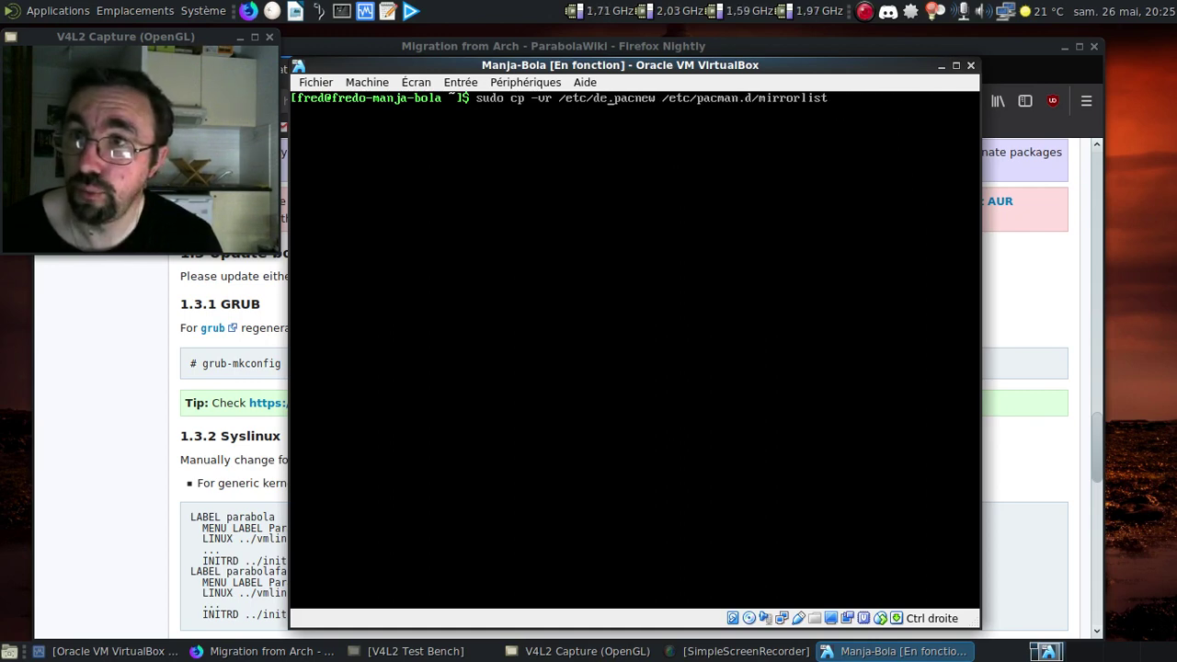
key("Tab")
type("grub")
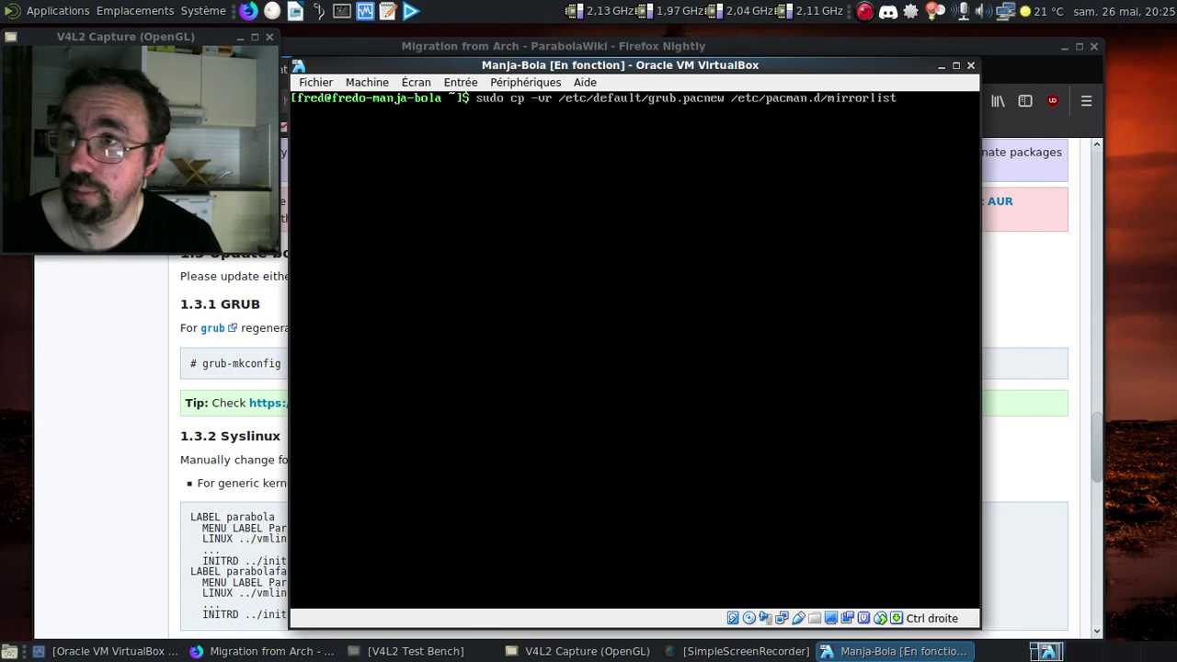
Replace the copy command's destination with /etc/default/grub and run it to overwrite the GRUB defaults file.
key("BackSpace")
key("BackSpace")
key("Delete")
key("Delete")
key("Delete")
key("Delete")
key("Delete")
key("Delete")
key("Delete")
key("Delete")
key("Delete")
key("Delete")
key("Delete")
key("Delete")
key("Delete")
key("Delete")
key("Delete")
key("Delete")
key("Delete")
key("Delete")
key("Delete")
key("Delete")
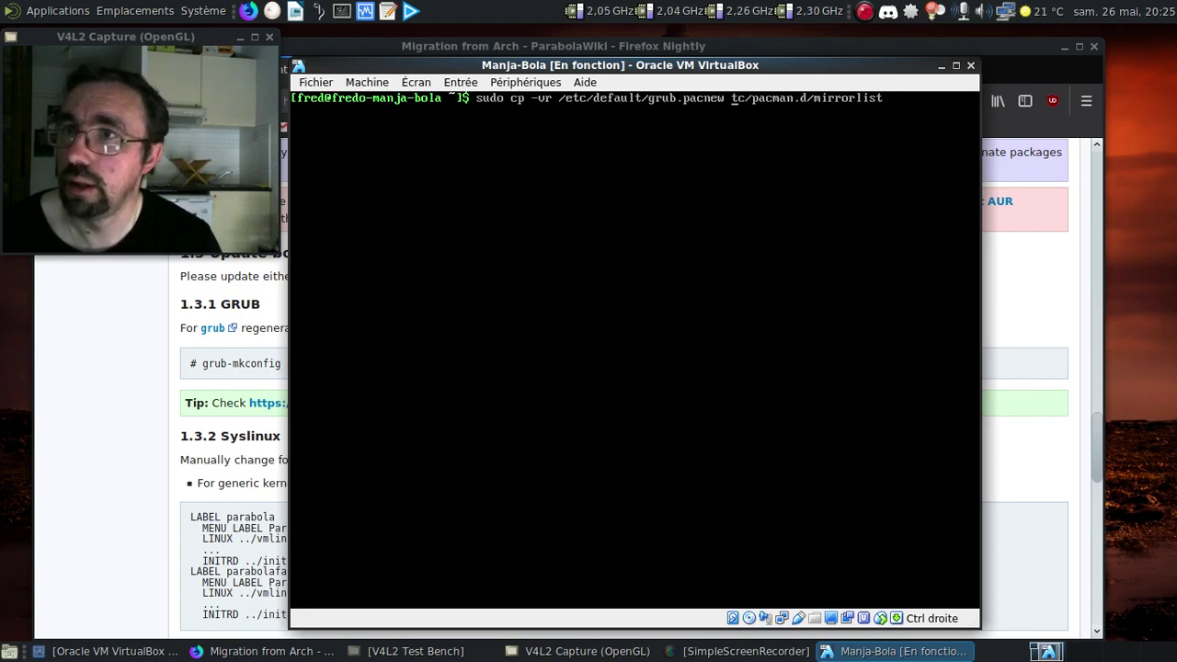
key("Delete")
key("BackSpace")
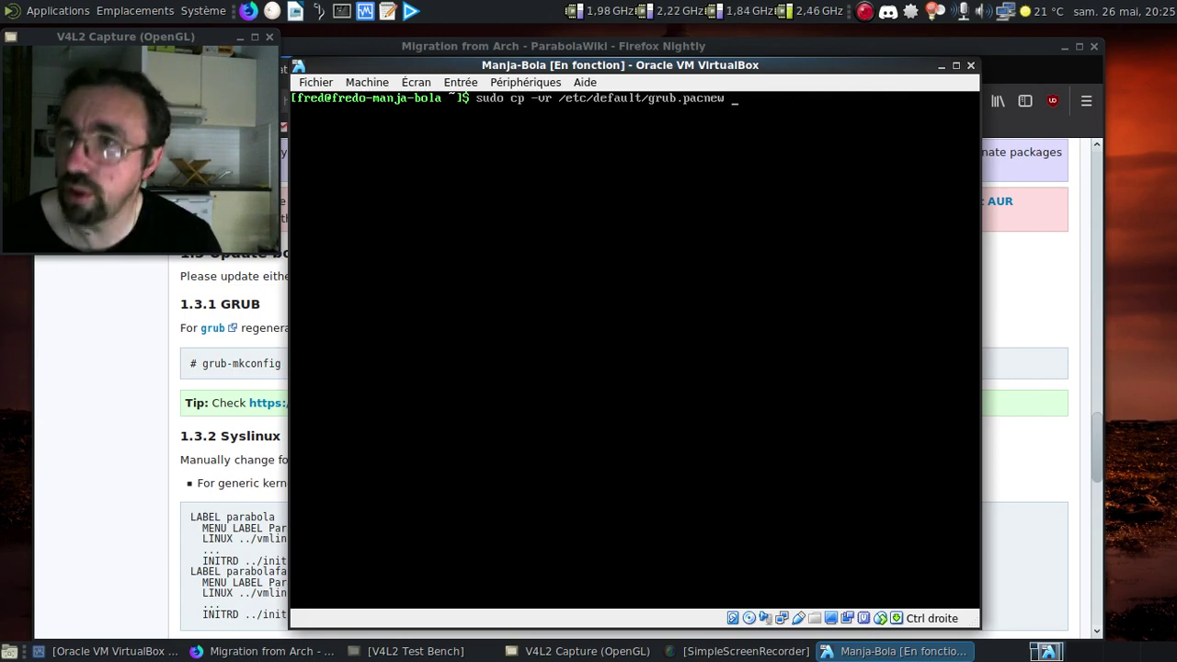
type("/etc/def")
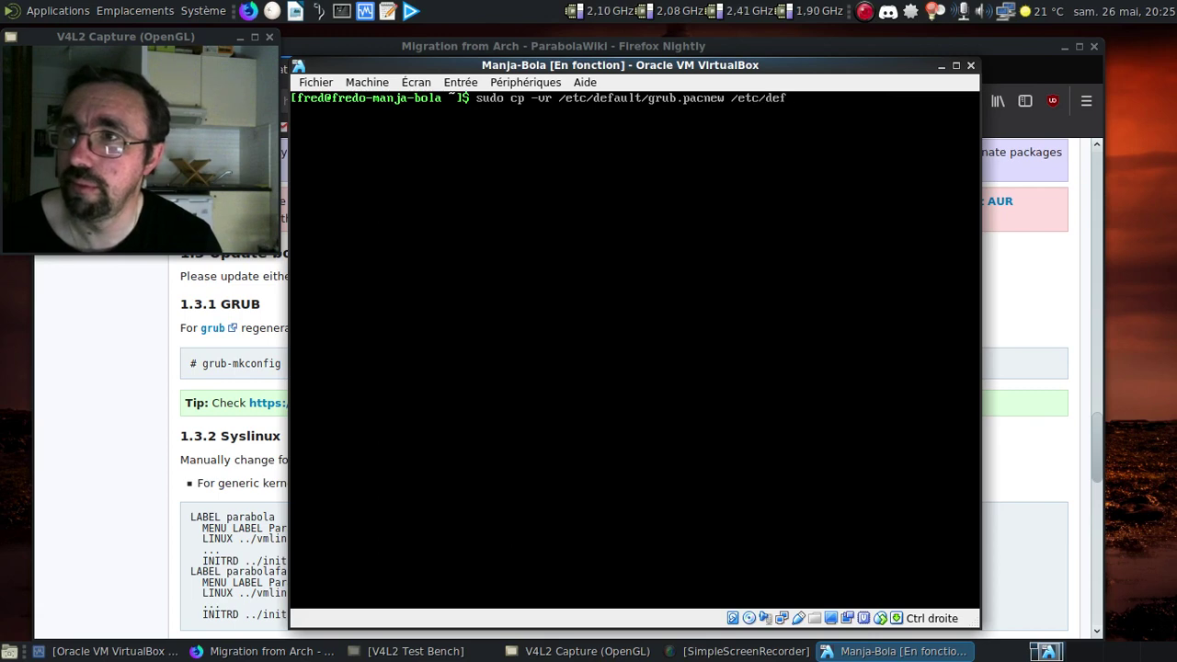
key("Tab")
type("grub")
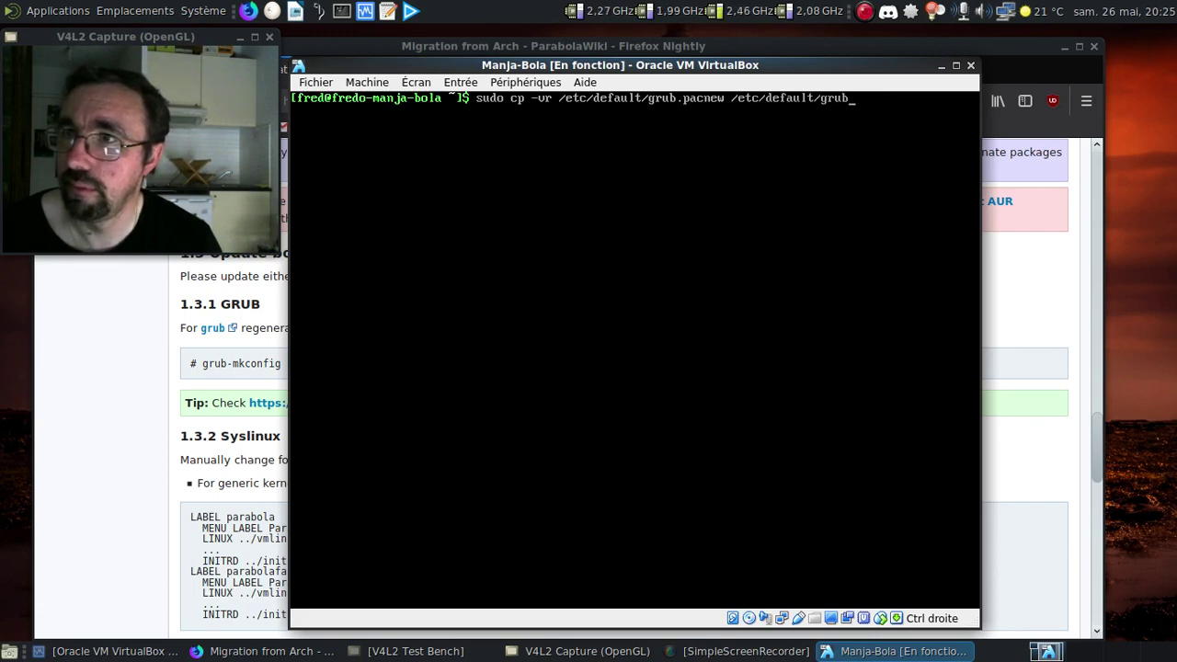
key("Return")
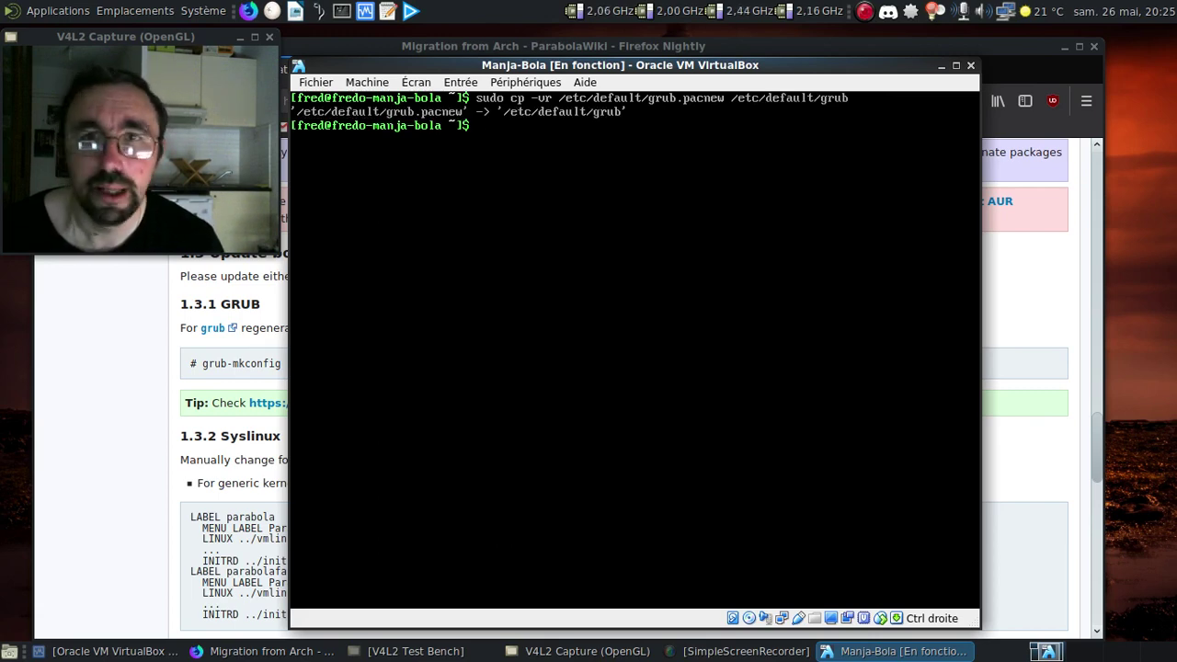
Try to install the libre LTS kernel with "sudo pacman -S linux-lts-libre".
type("sudoi")
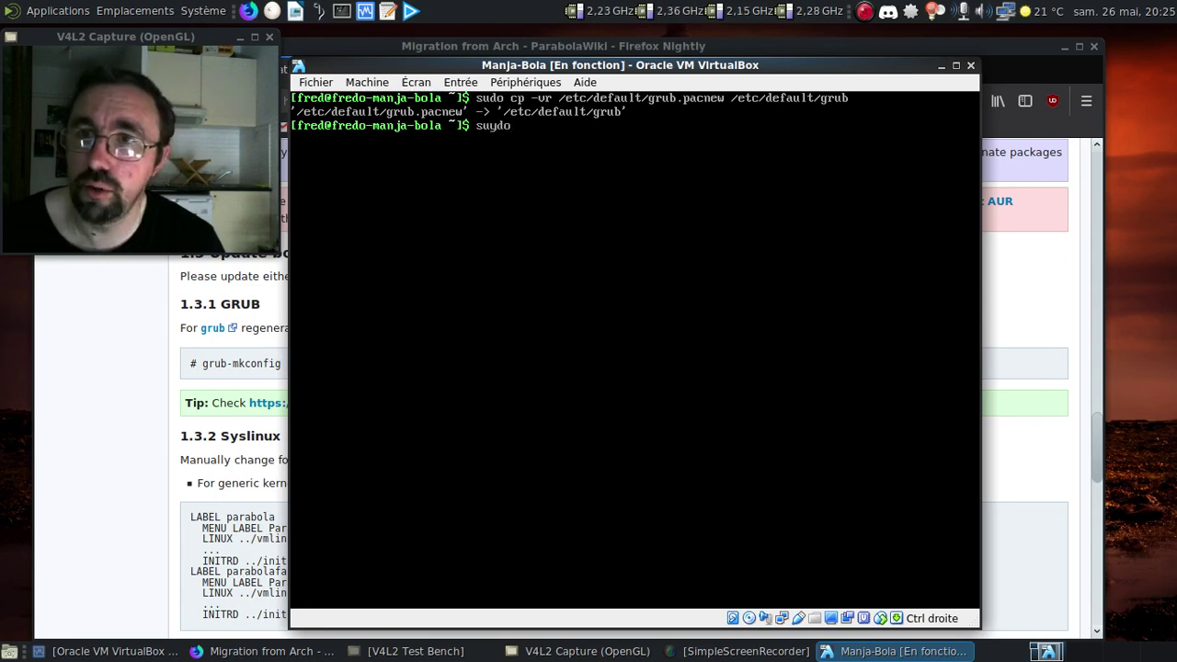
key("BackSpace")
type("pacman ")
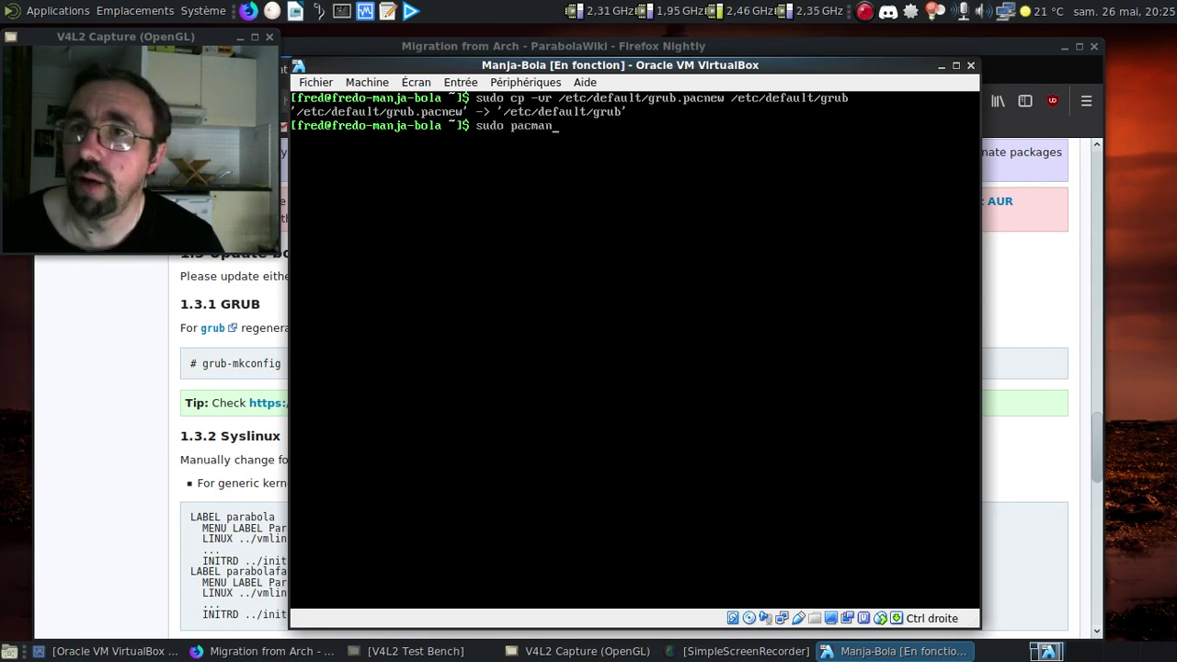
type("-S linux")
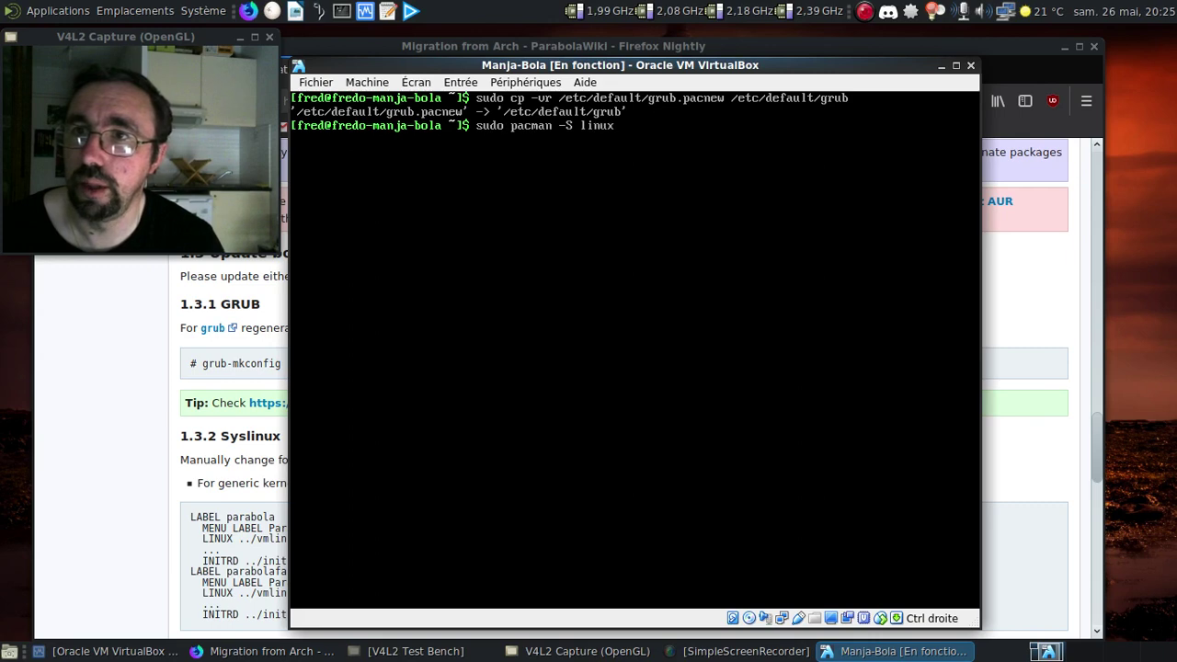
type("-lts")
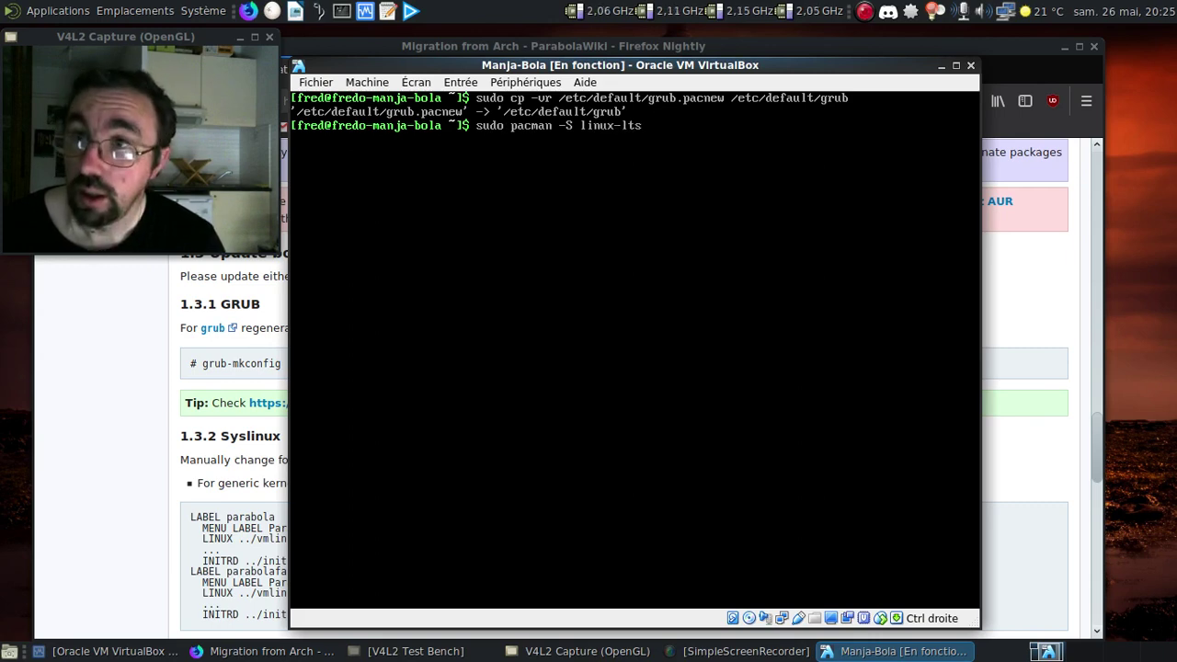
type("-lib")
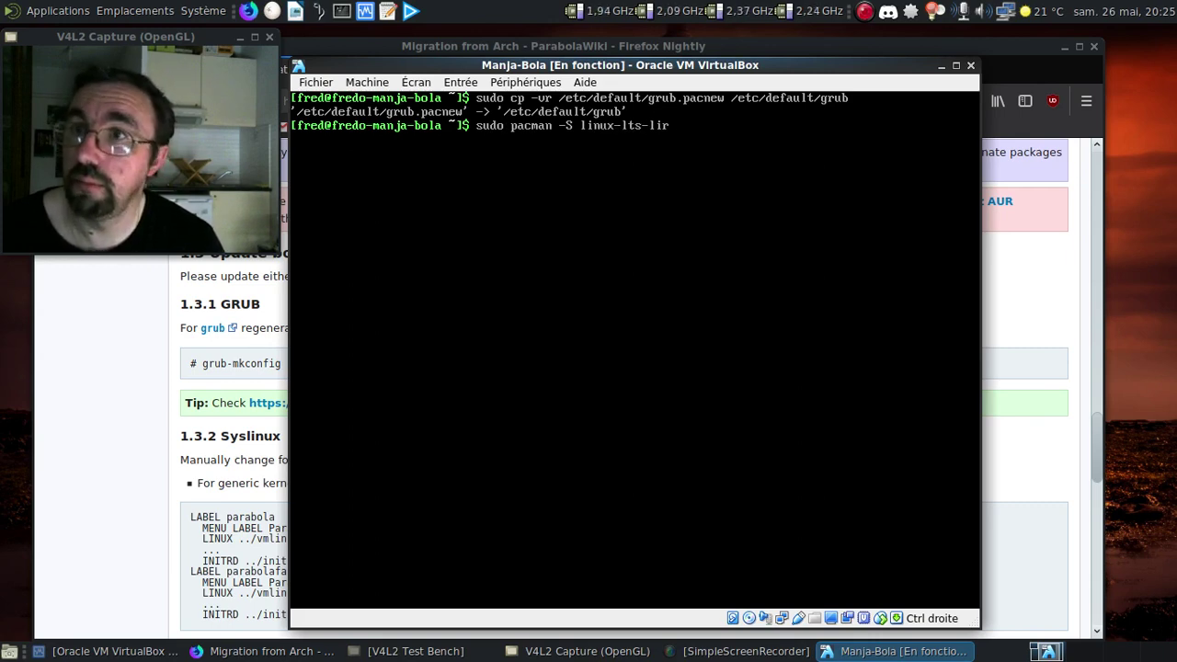
type("re")
key("Return")
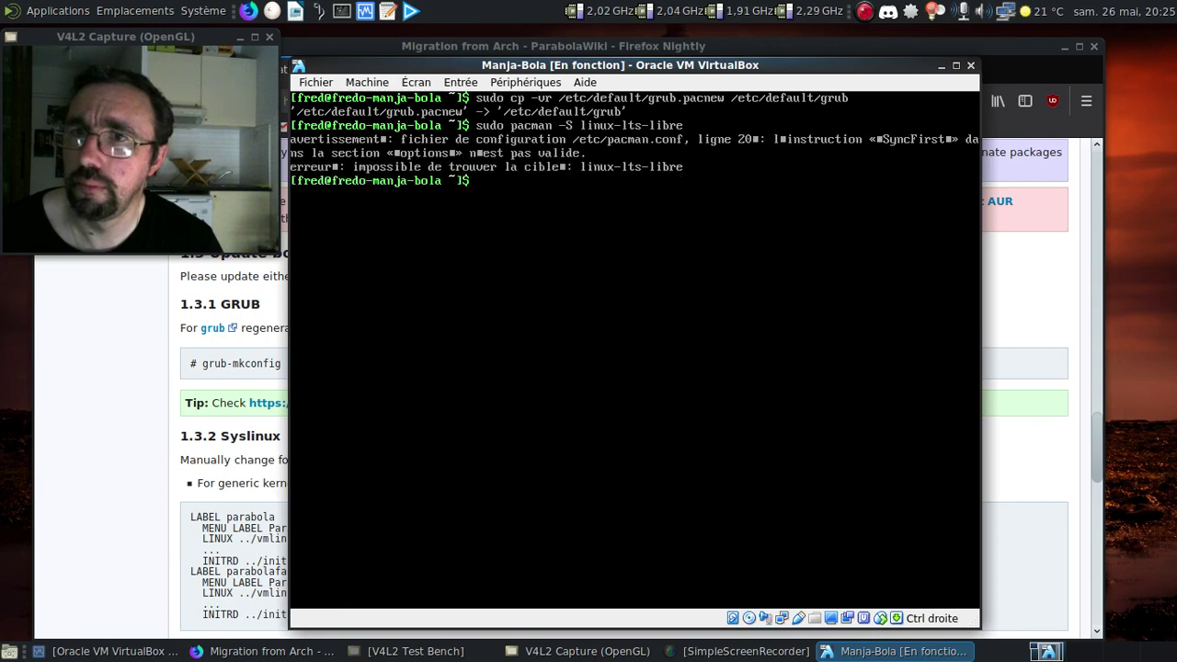
Install the libre LTS kernel with "sudo pacman -S linux-libre-lts" and confirm the installation.
key("Up")
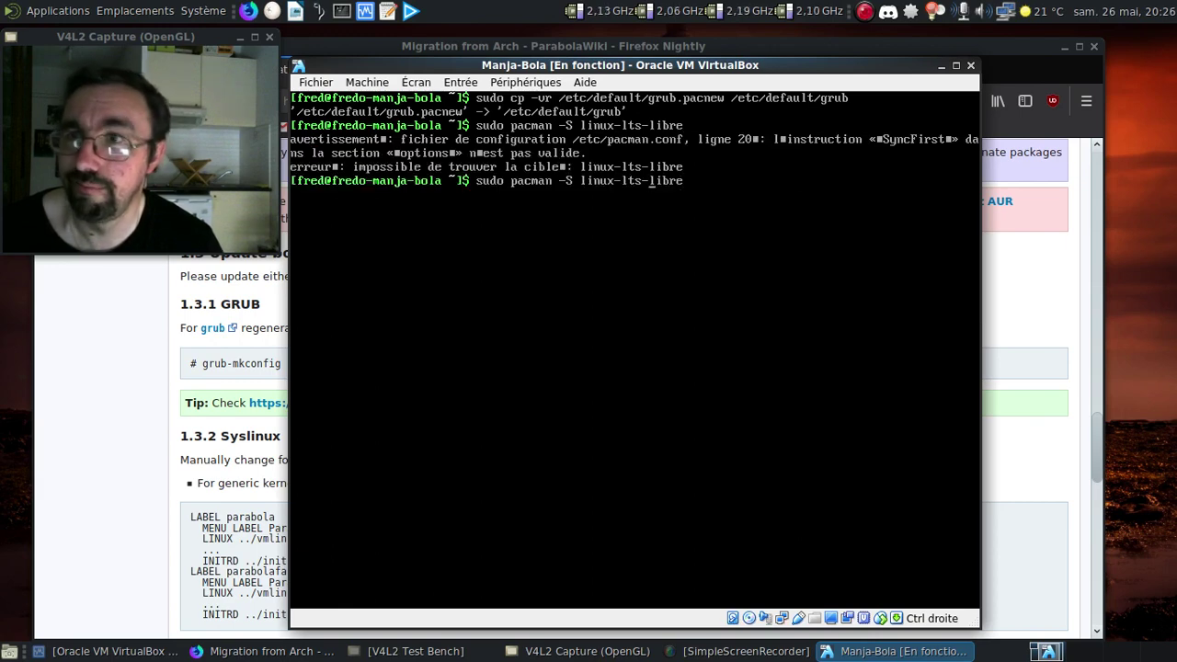
key("BackSpace")
key("BackSpace")
key("BackSpace")
key("BackSpace")
type("-l")
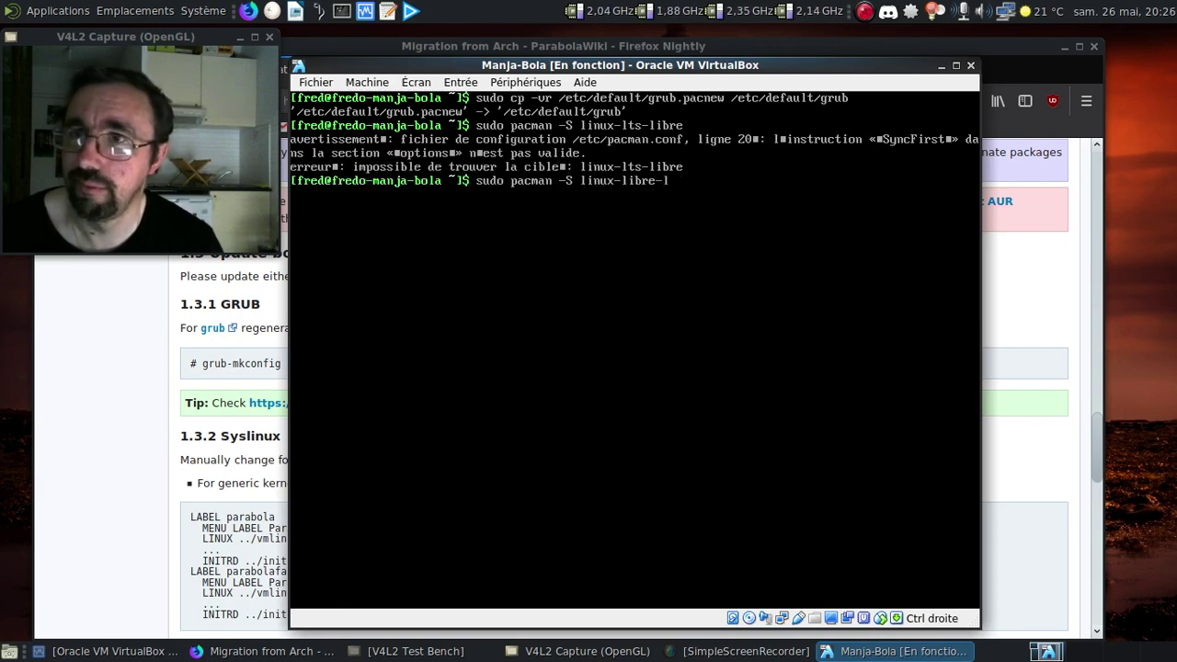
type("ts")
key("Return")
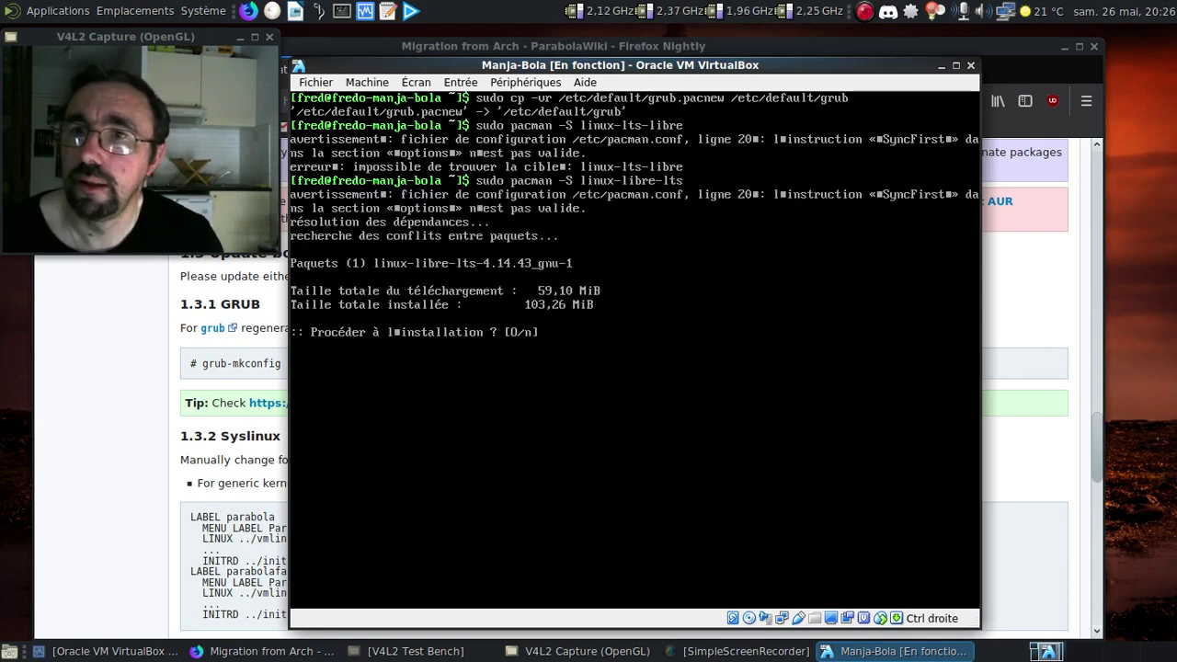
key("Return")
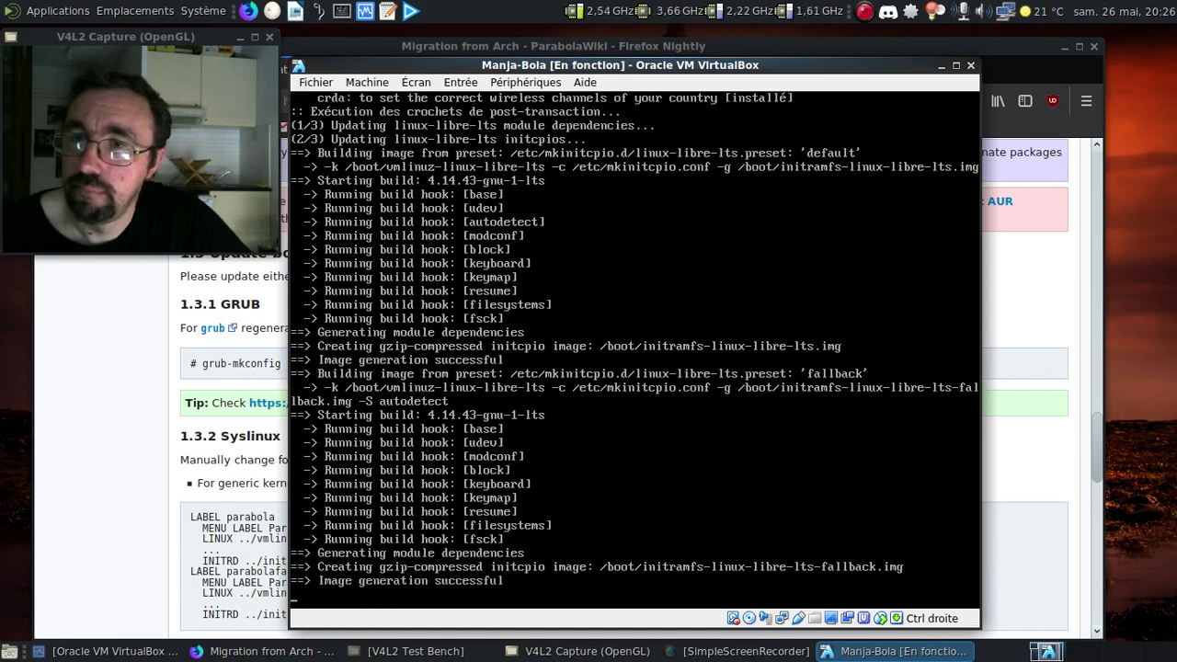
Regenerate the bootloader configuration with "sudo grub-mkconfig -o /boot/grub/grub.cfg".
key("Up")
key("BackSpace")
key("BackSpace")
key("BackSpace")
key("BackSpace")
key("BackSpace")
key("BackSpace")
key("BackSpace")
key("BackSpace")
key("BackSpace")
key("BackSpace")
key("BackSpace")
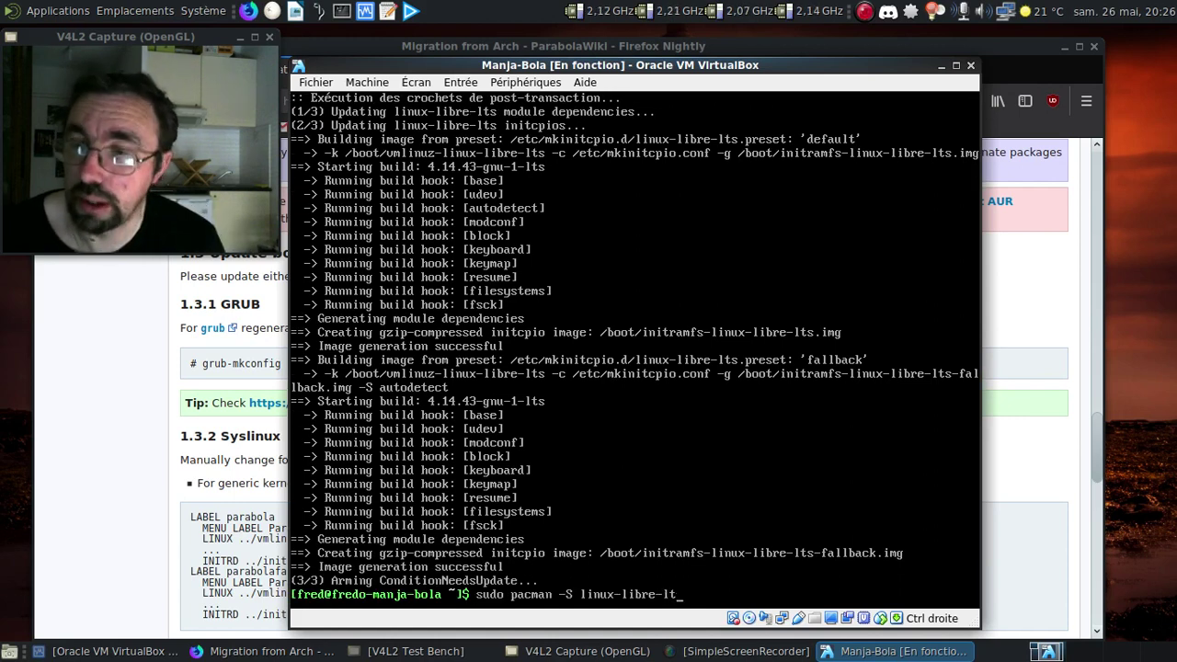
key("BackSpace")
key("BackSpace")
key("BackSpace")
key("BackSpace")
key("BackSpace")
key("BackSpace")
key("BackSpace")
key("BackSpace")
key("BackSpace")
key("BackSpace")
key("BackSpace")
key("BackSpace")
key("BackSpace")
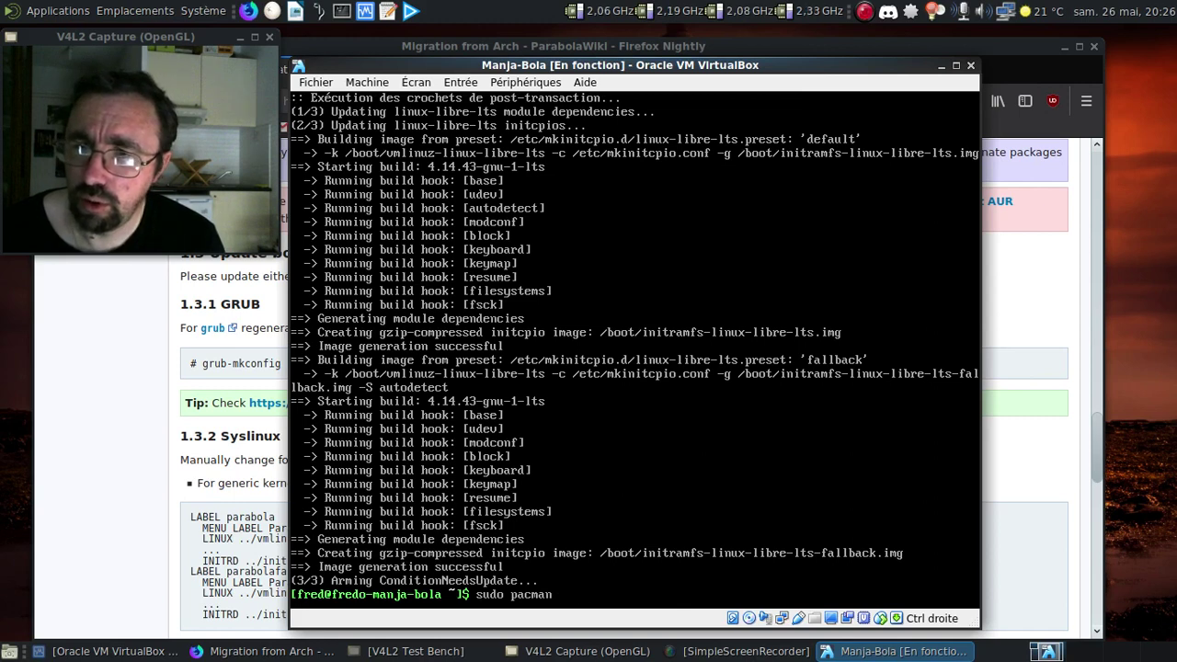
key("BackSpace")
type("grub")
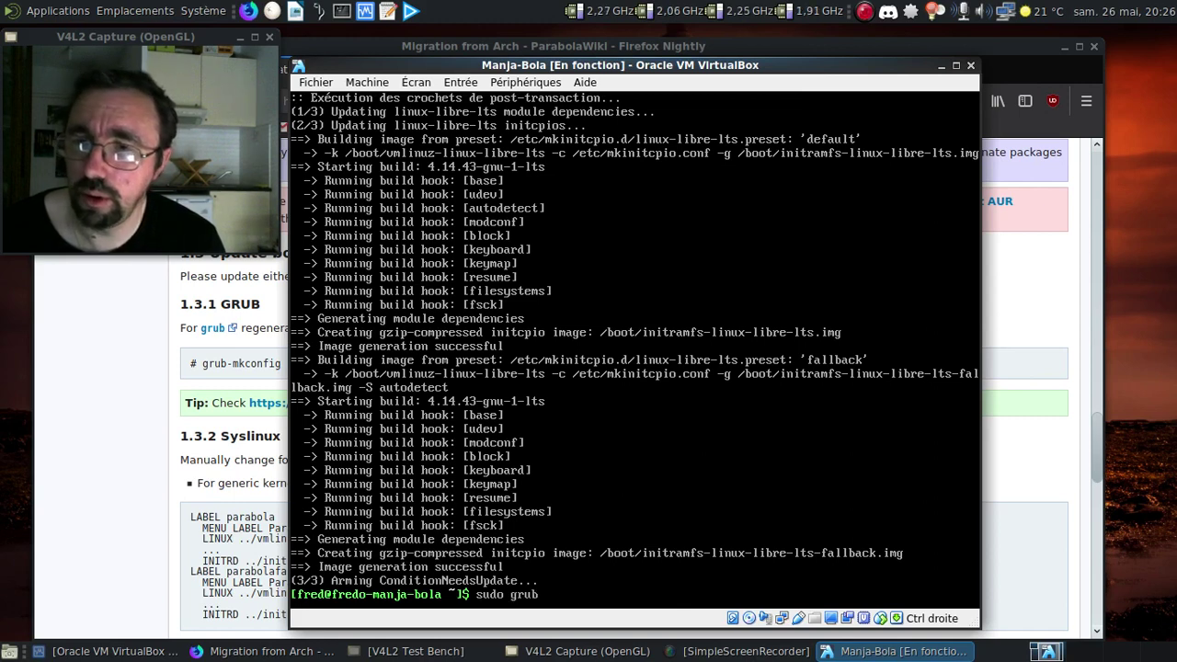
type("-mkconf")
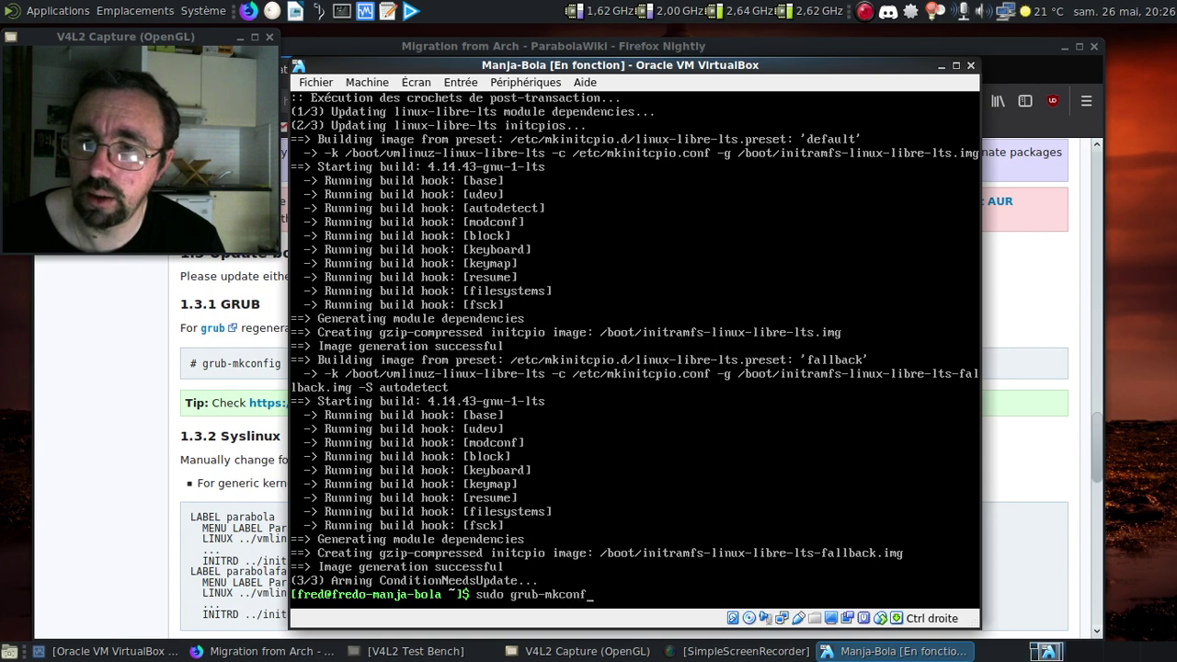
type("ig -o /boot")
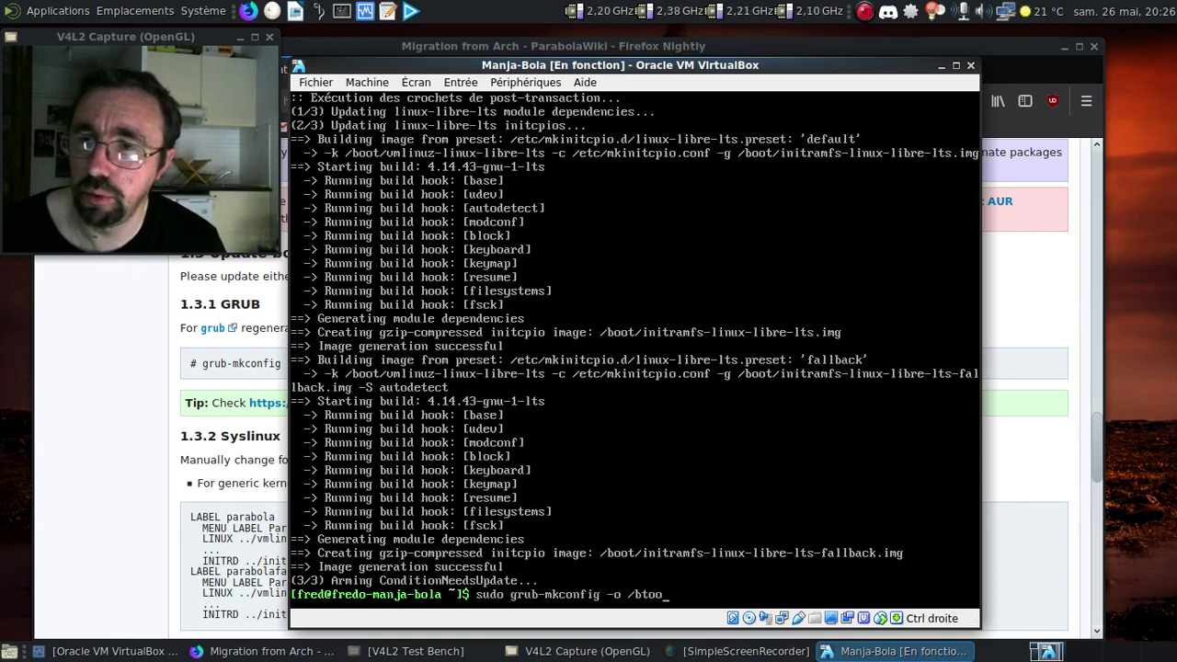
key("BackSpace")
key("BackSpace")
key("BackSpace")
type("oot/b")
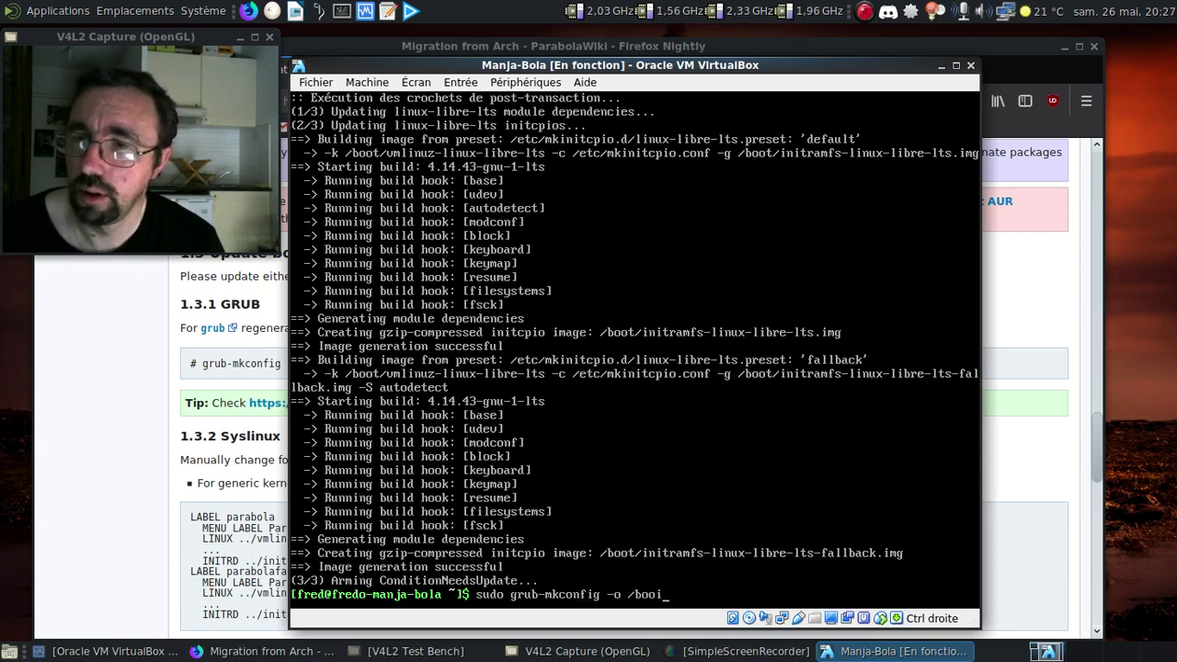
type("g")
key("BackSpace")
key("BackSpace")
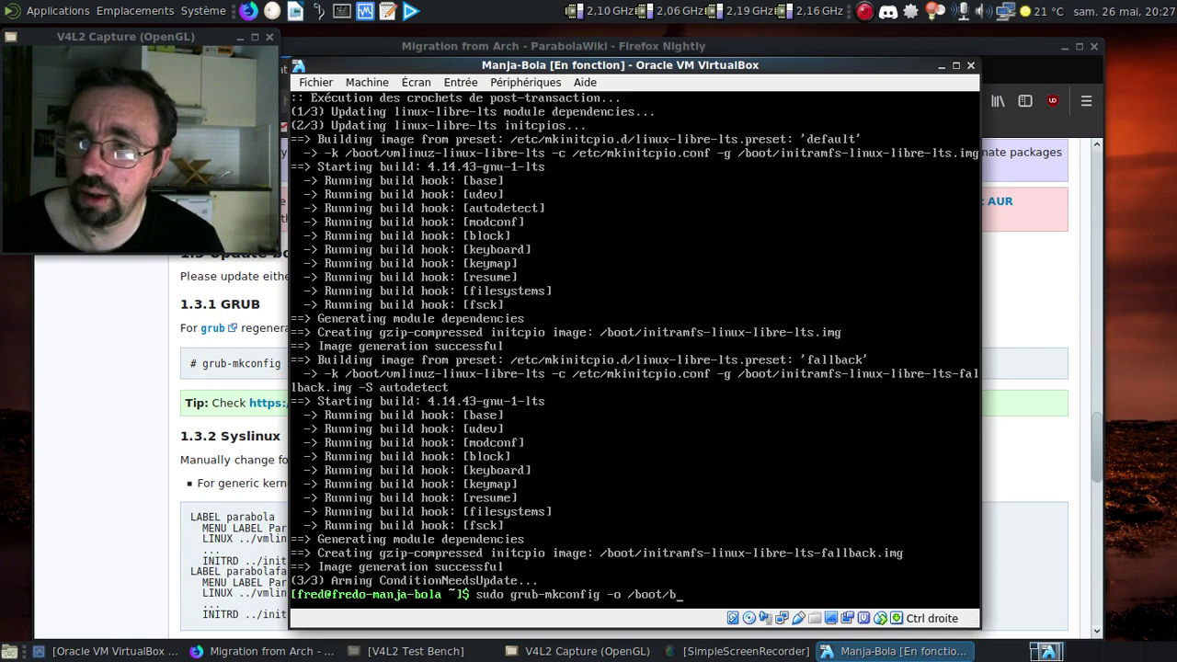
type("grub/grub.cfg")
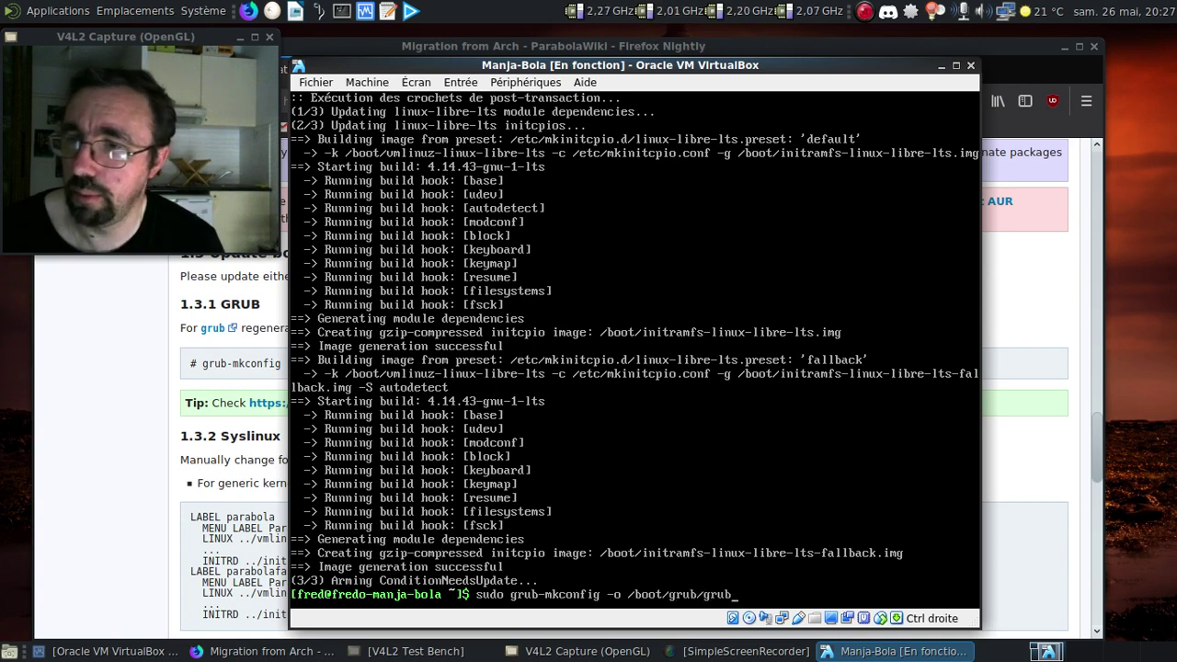
key("Return")
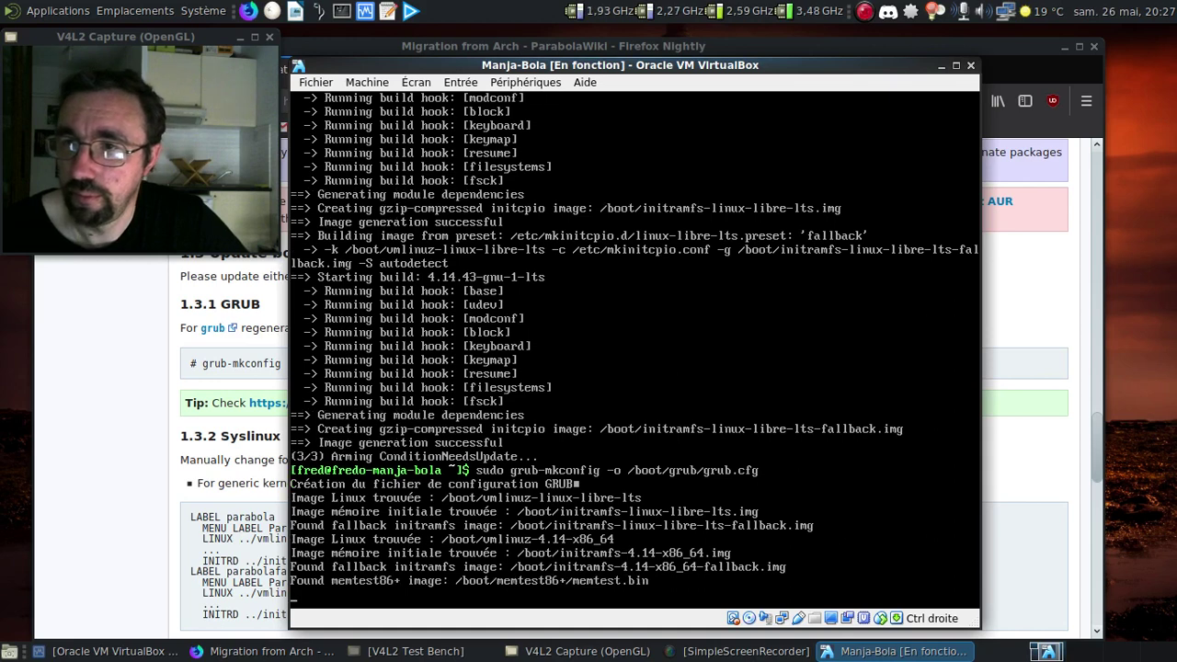
Remove the old kernel and its dependent packages with "sudo pacman -Rcs linux414" and confirm the removal.
type("sudo")
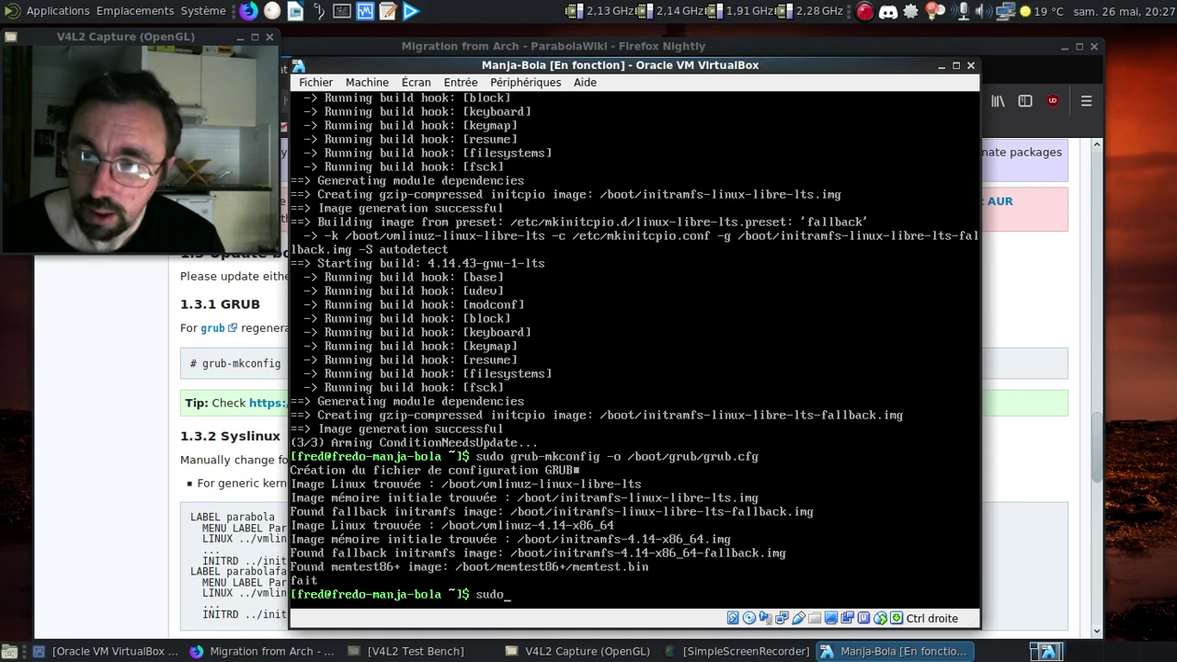
type(" pacman -Rc")
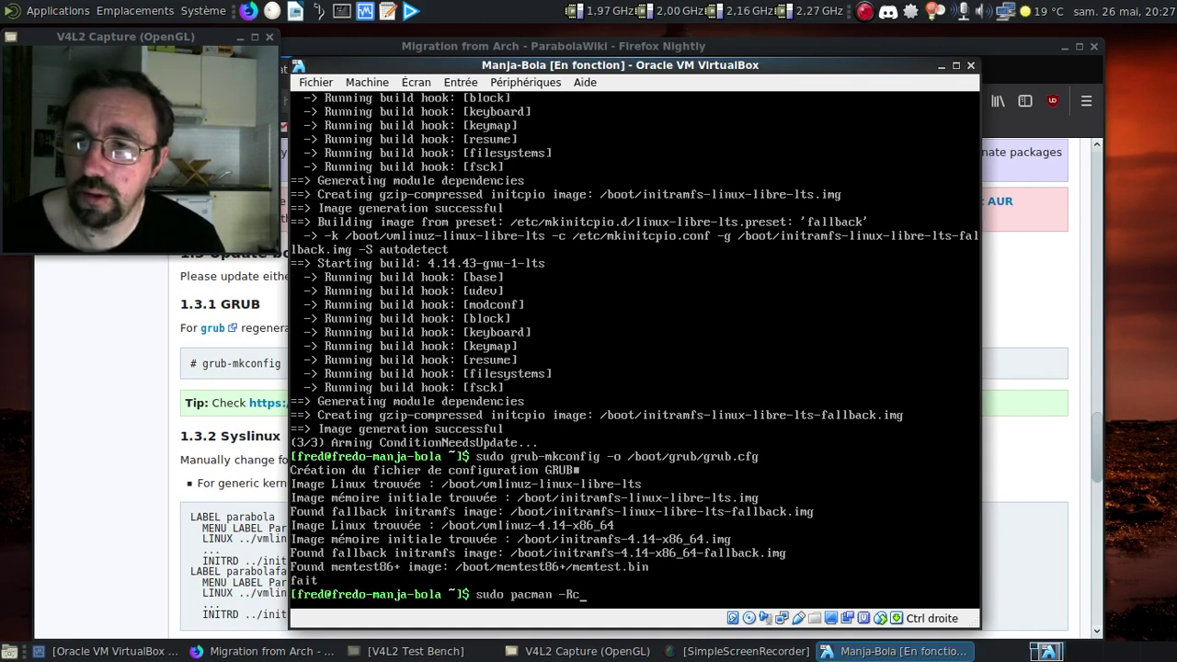
type("s linux4")
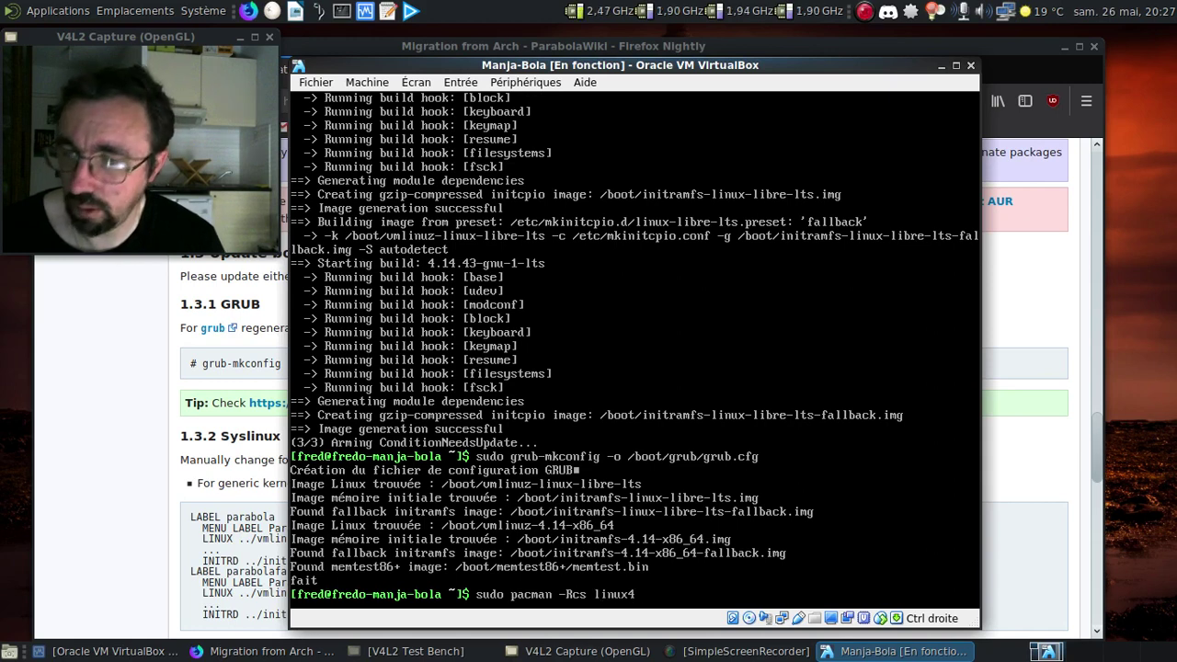
type("14")
key("Return")
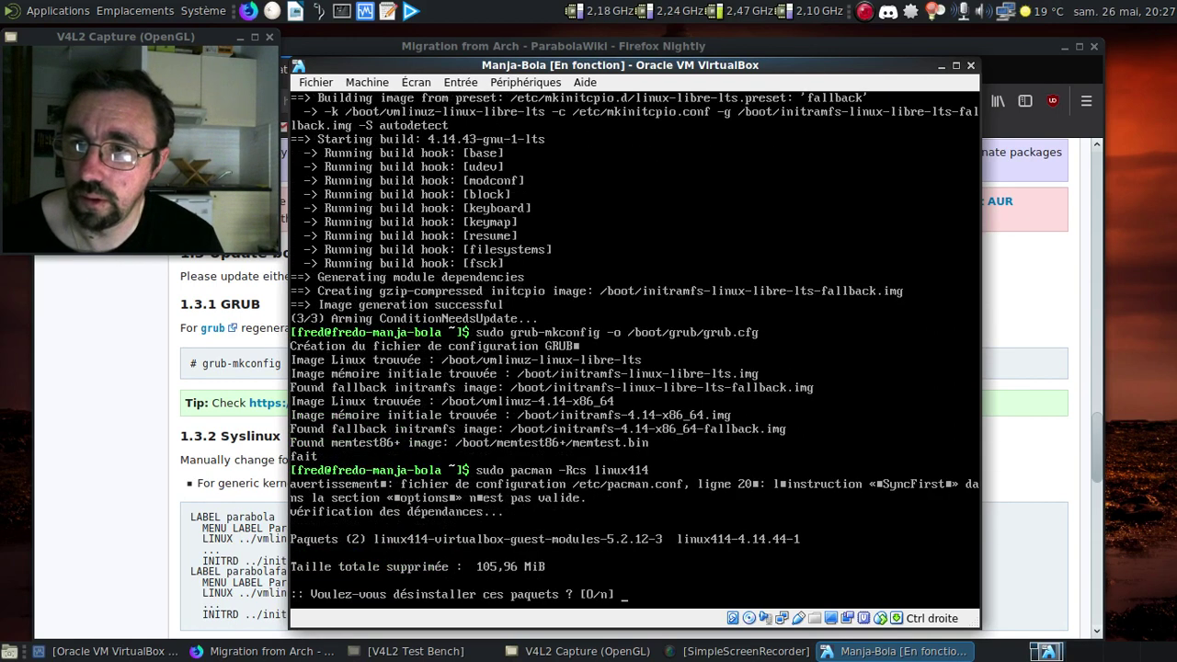
key("Return")
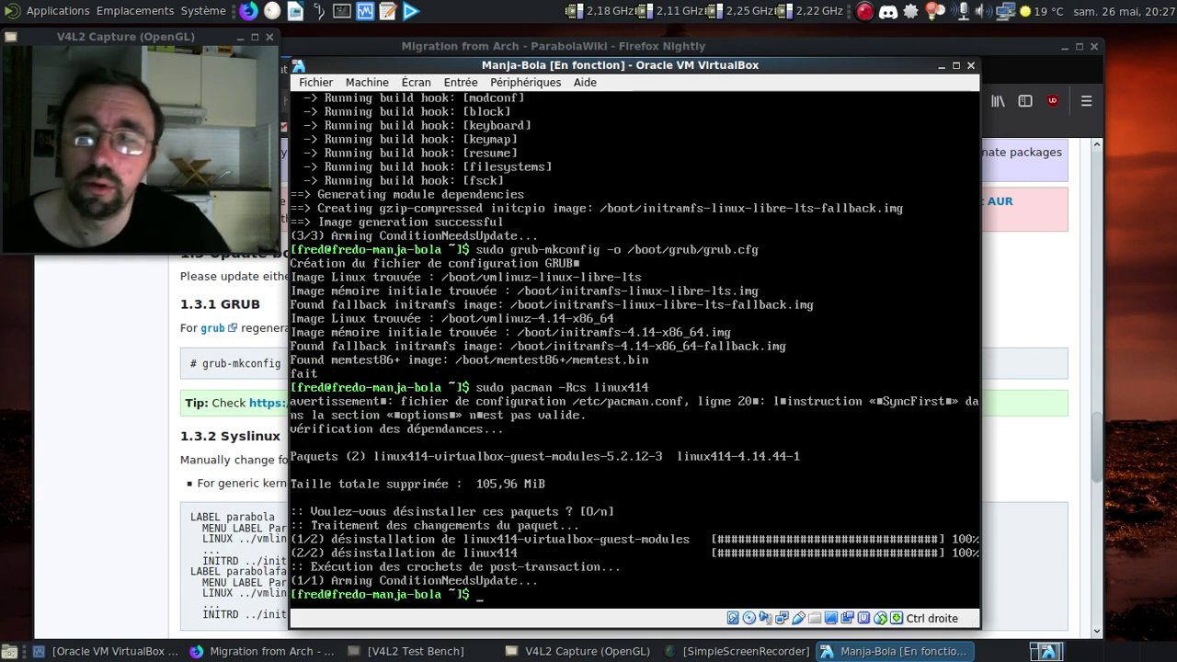
Regenerate the GRUB configuration again by rerunning "sudo grub-mkconfig -o /boot/grub/grub.cfg".
key("Up")
key("Up")
key("Return")
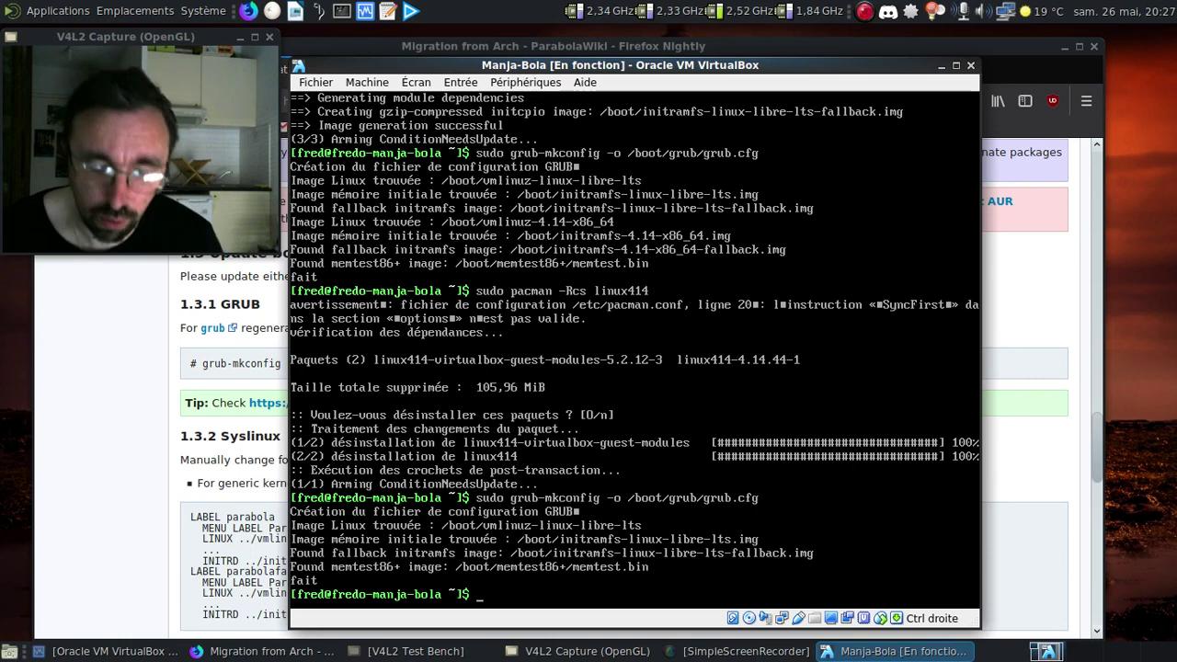
Reboot the virtual machine with "sudo reboot" and start the "Parabola GNU/Linux-libre, linux-libre-lts kernel" entry.
type("sudo reboo")
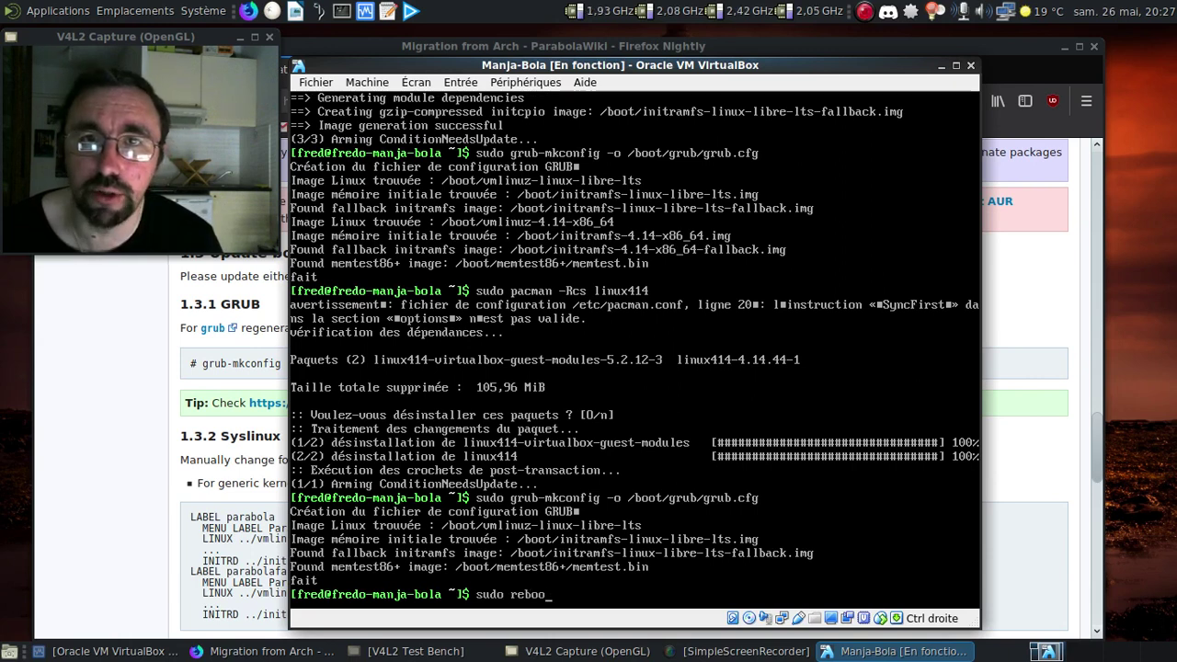
type("t")
key("Return")
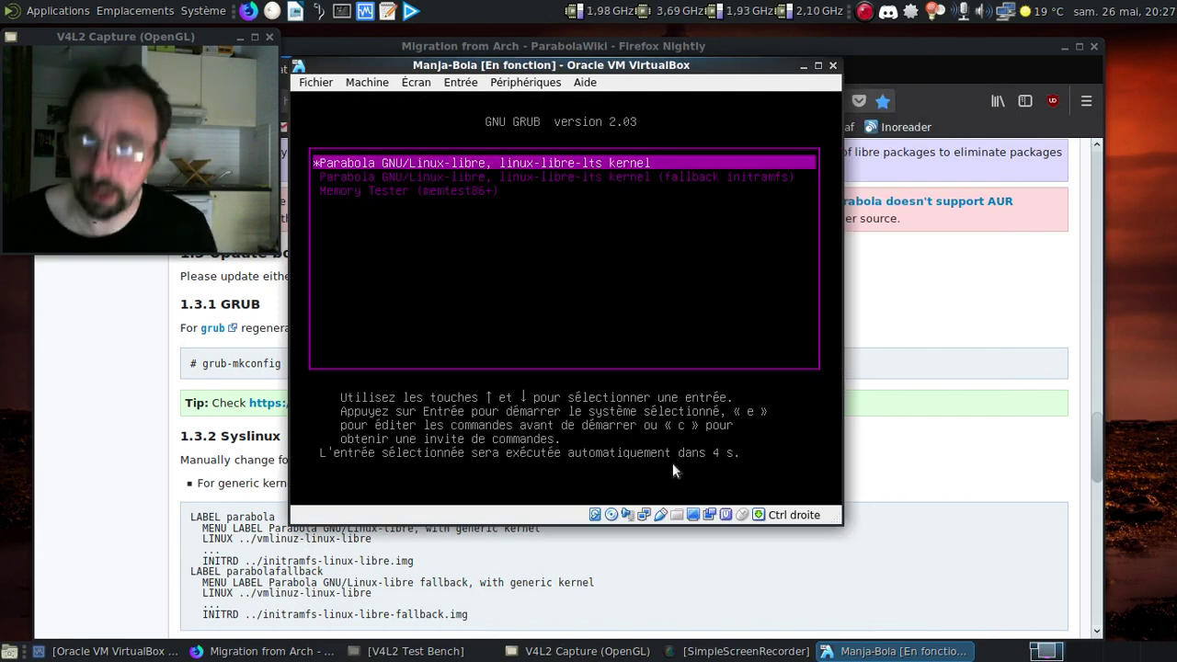
key("Return")
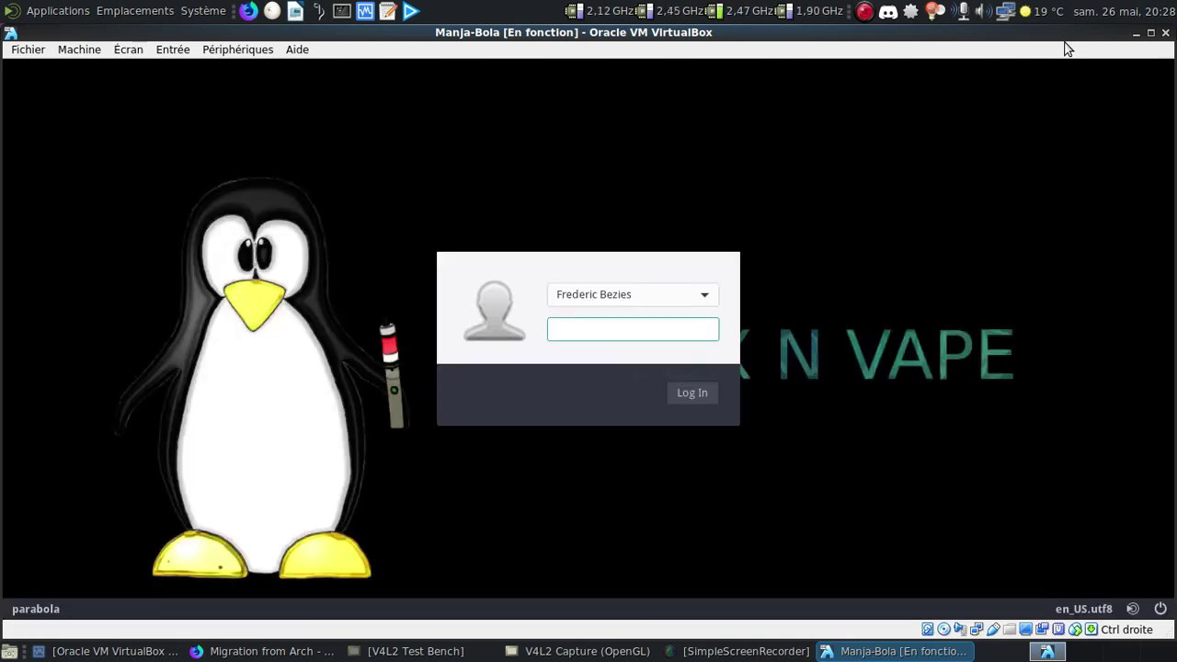
Set the login screen's language to fr_FR.utf8, log in with the account password and dismiss the network connection notification.
type("••••")
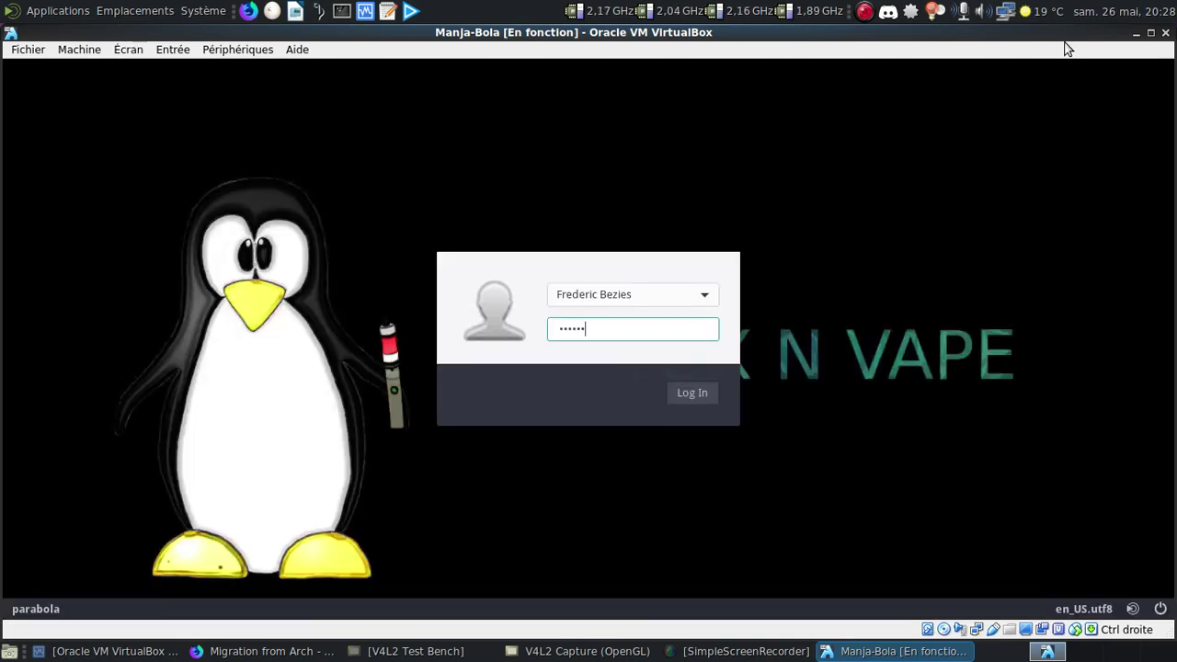
left_click(1100, 609)
left_click(1090, 597)
key("BackSpace")
key("BackSpace")
key("BackSpace")
key("BackSpace")
key("BackSpace")
key("BackSpace")
type("•••")
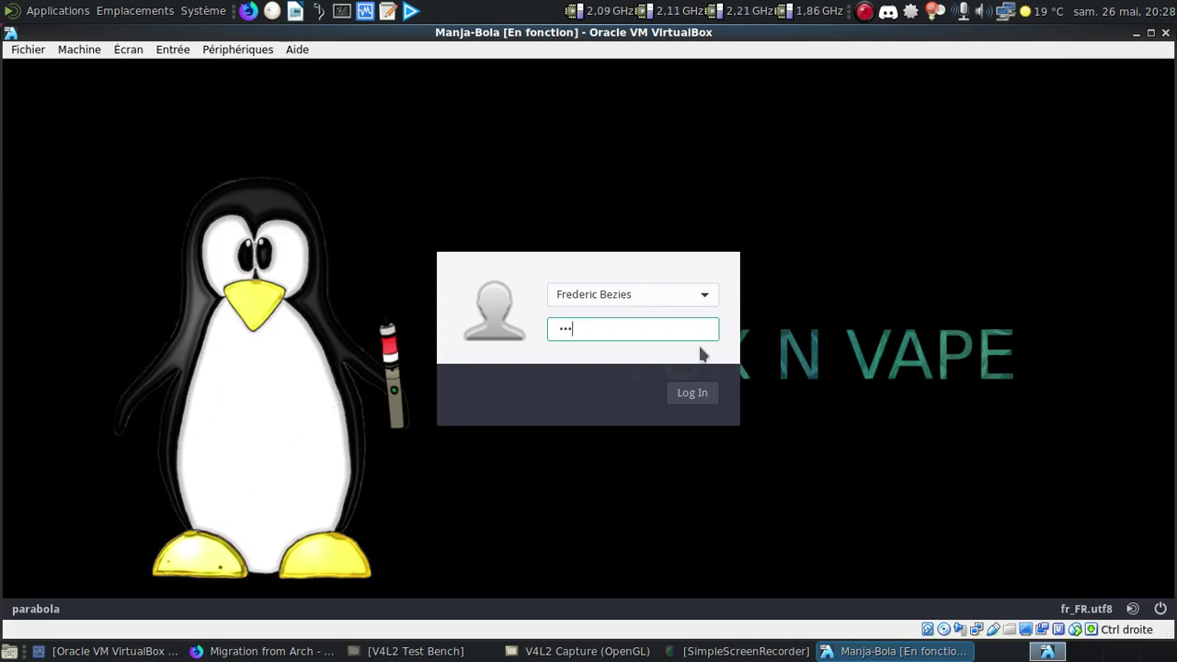
type("••••••")
key("Return")
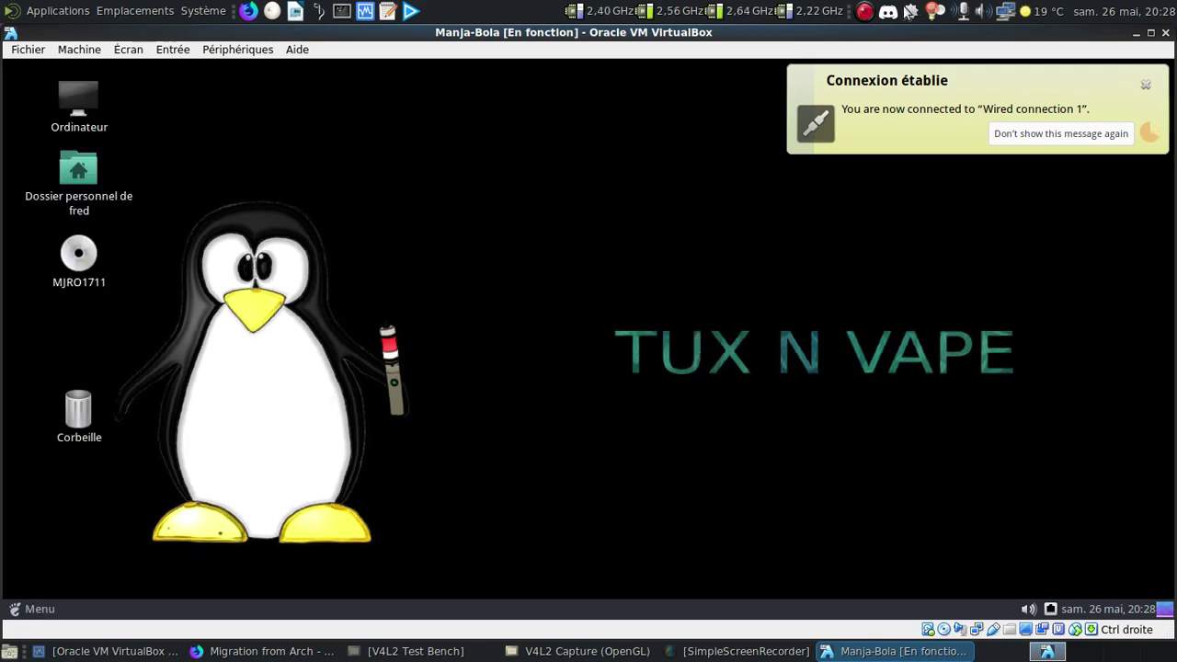
left_click(1146, 85)
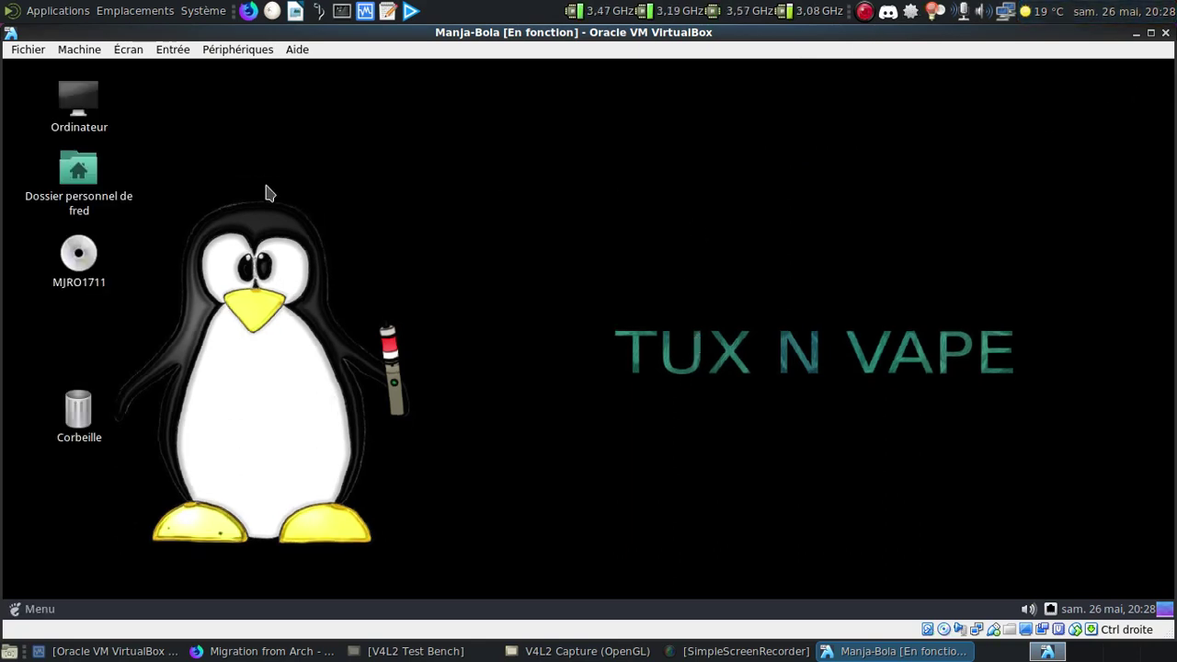
Open the home folder, browse the network and check Caja's version information, closing the file manager when done.
left_click(95, 205)
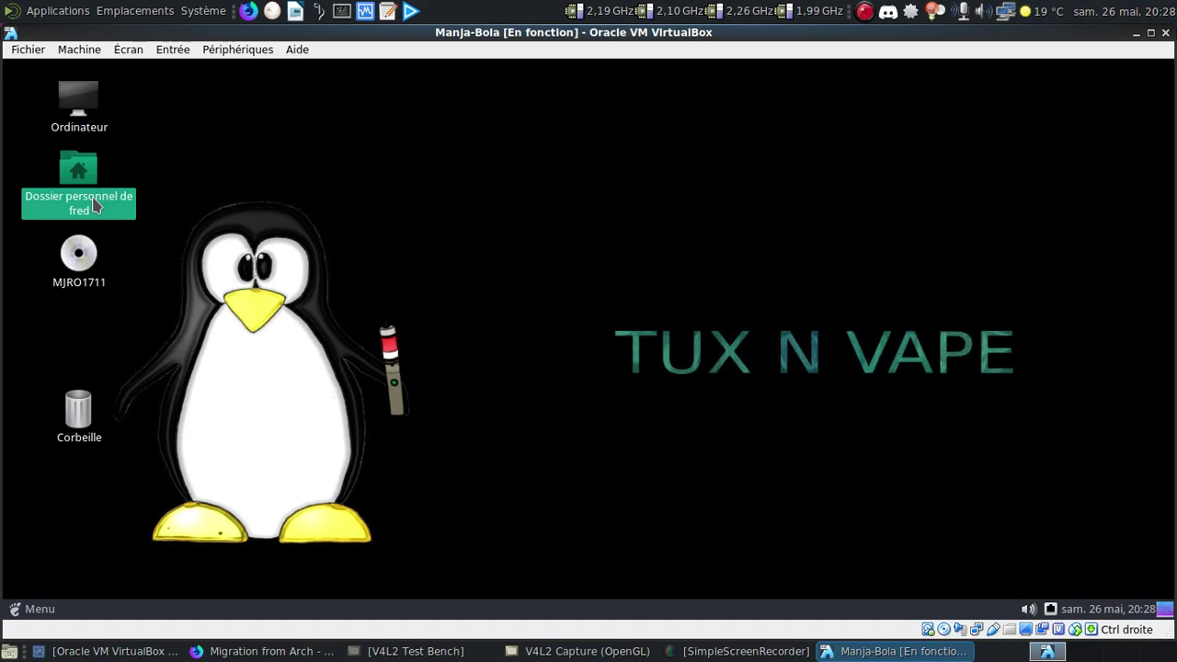
double_click(93, 204)
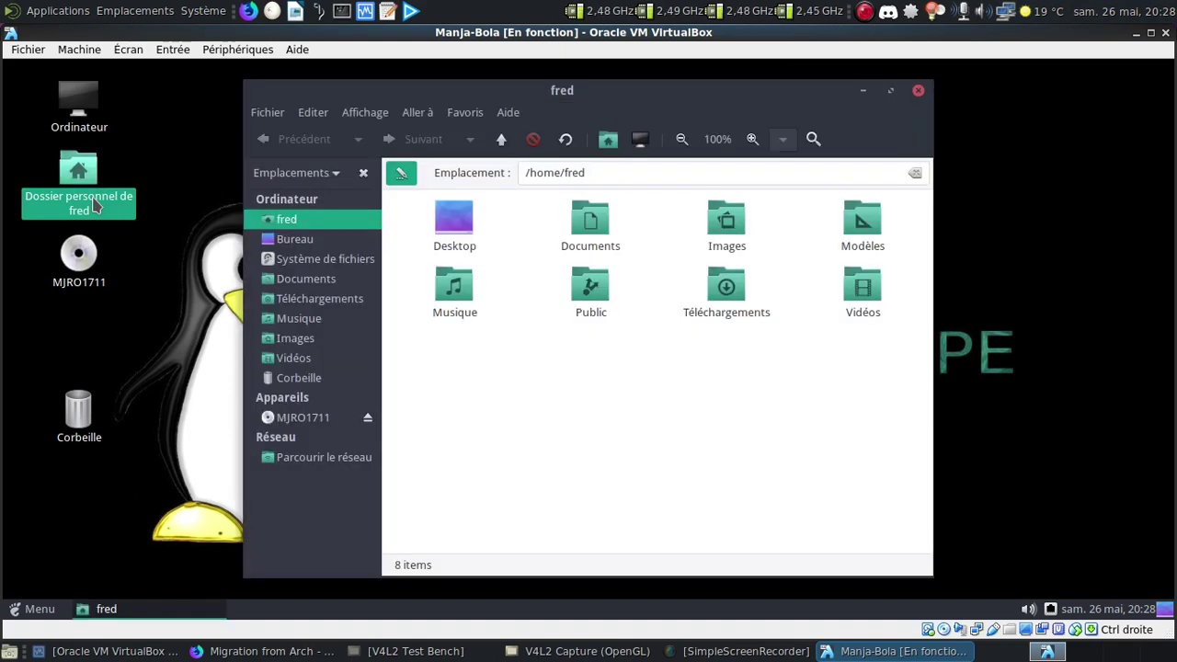
left_click(329, 457)
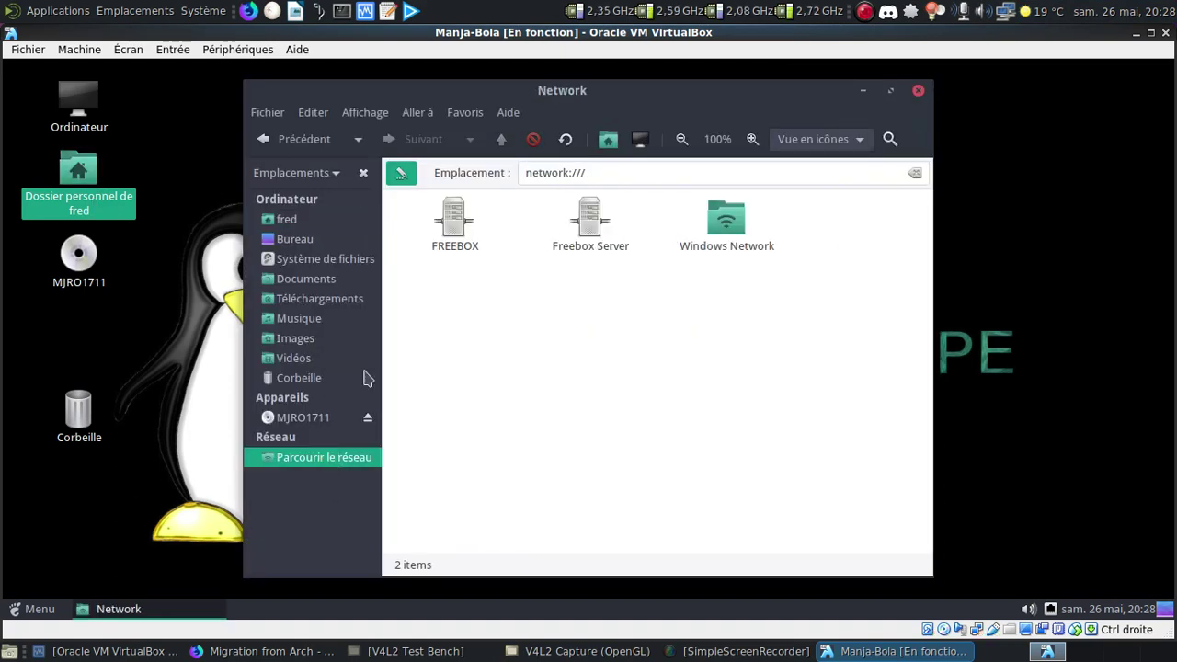
left_click(507, 112)
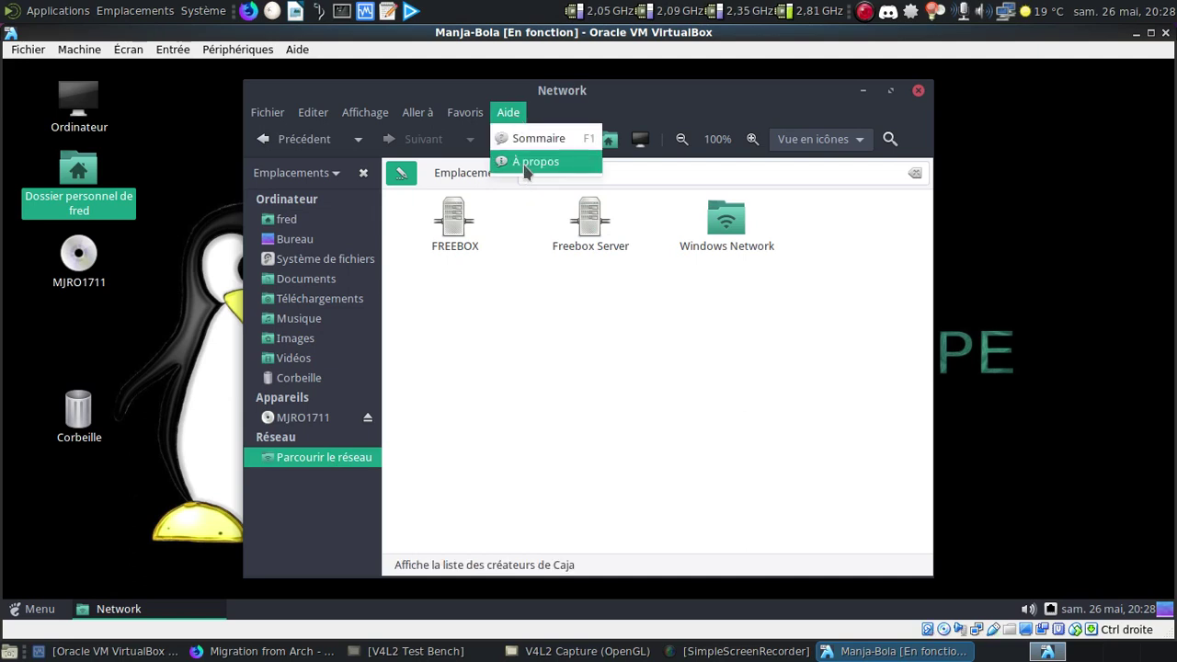
left_click(527, 163)
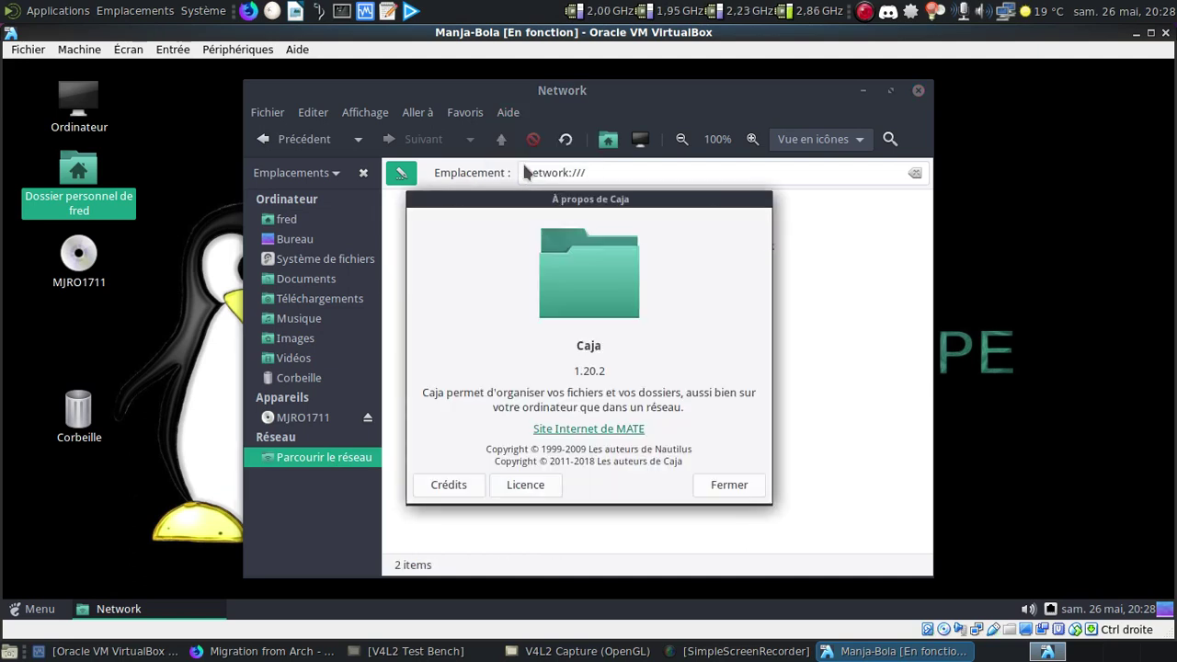
left_click(729, 485)
left_click(918, 90)
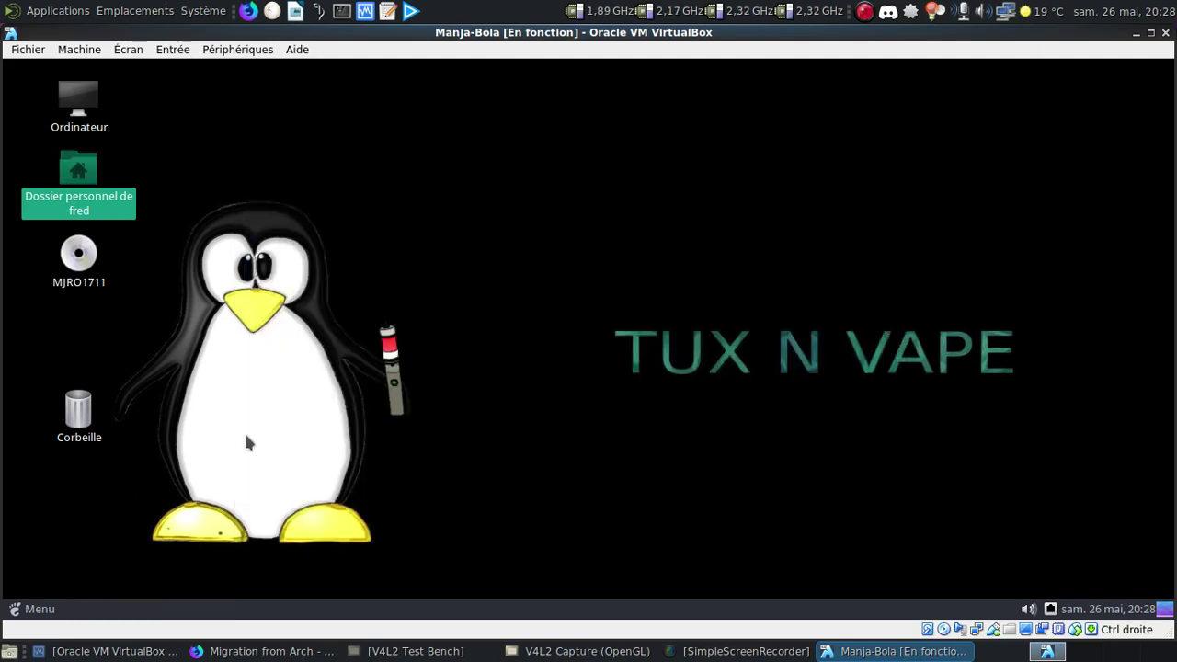
Search the applications for "mon", check the system information in Moniteur système MATE and close it.
left_click(40, 609)
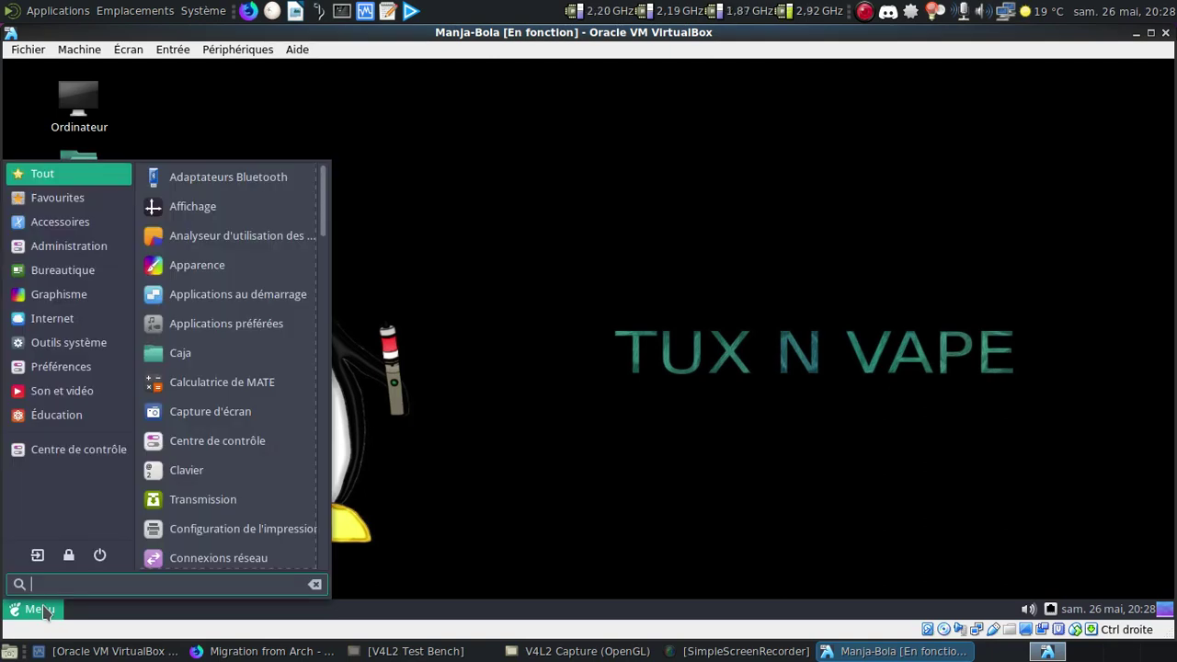
type("mon")
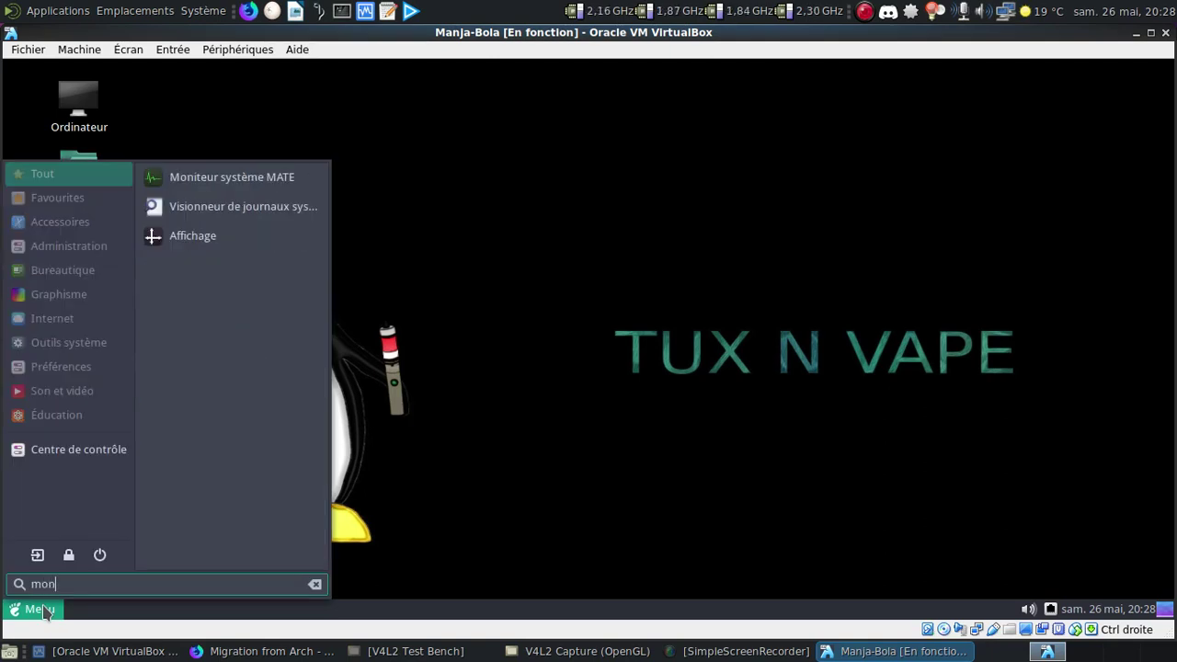
left_click(214, 180)
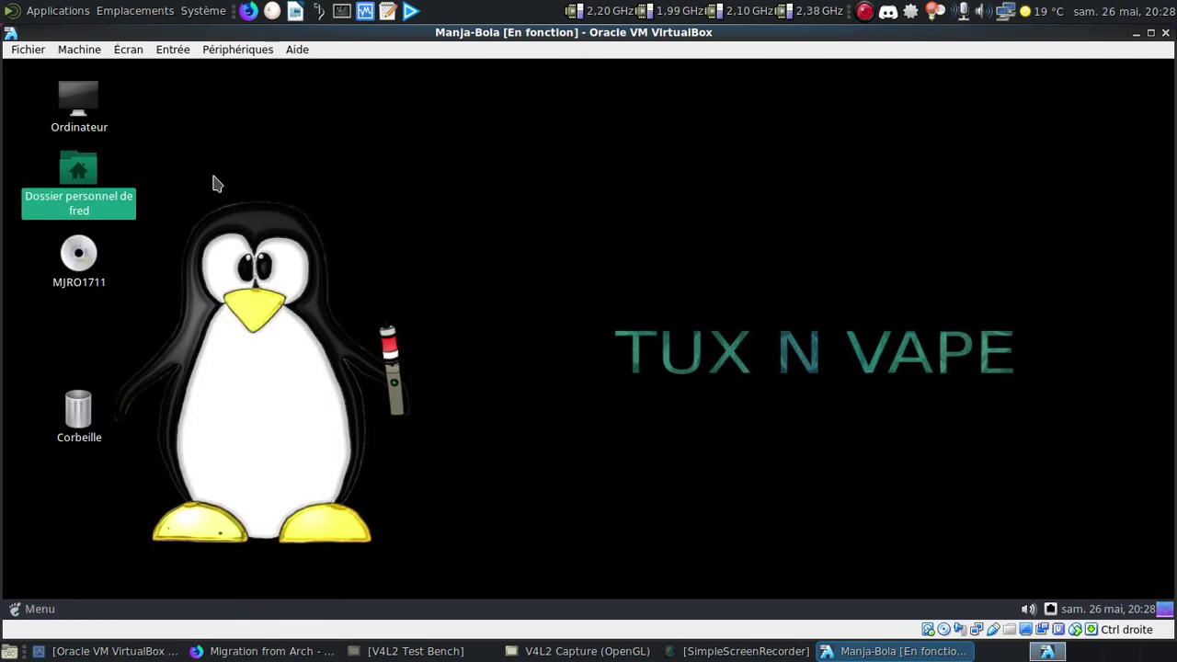
left_click(89, 170)
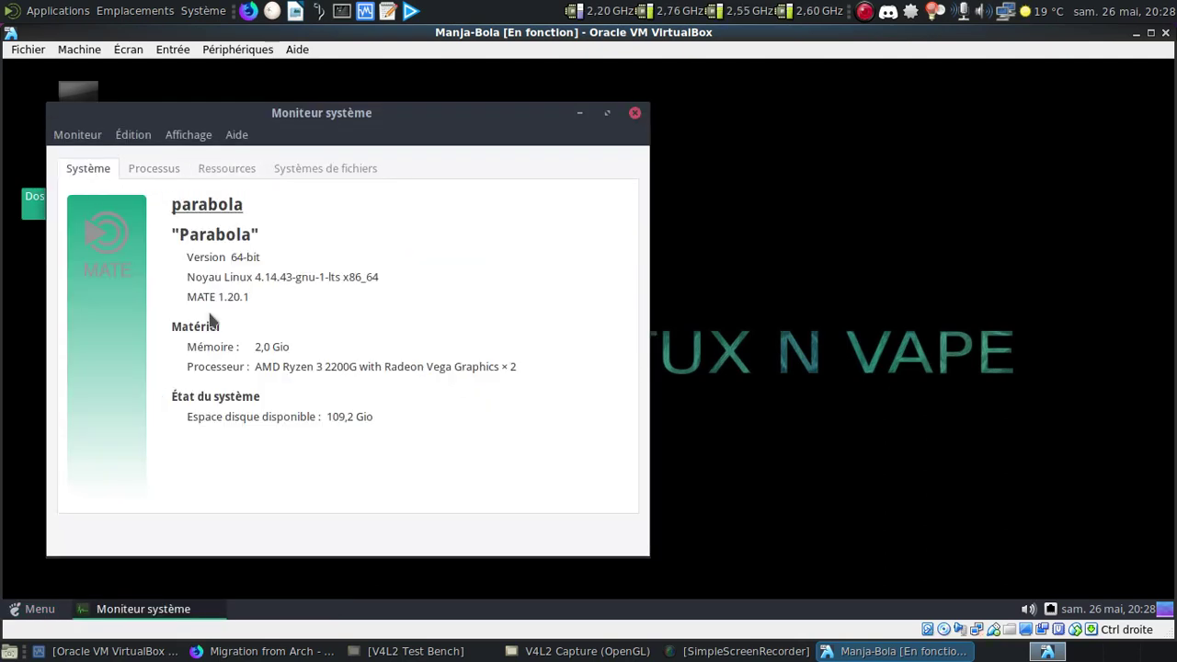
left_click(635, 113)
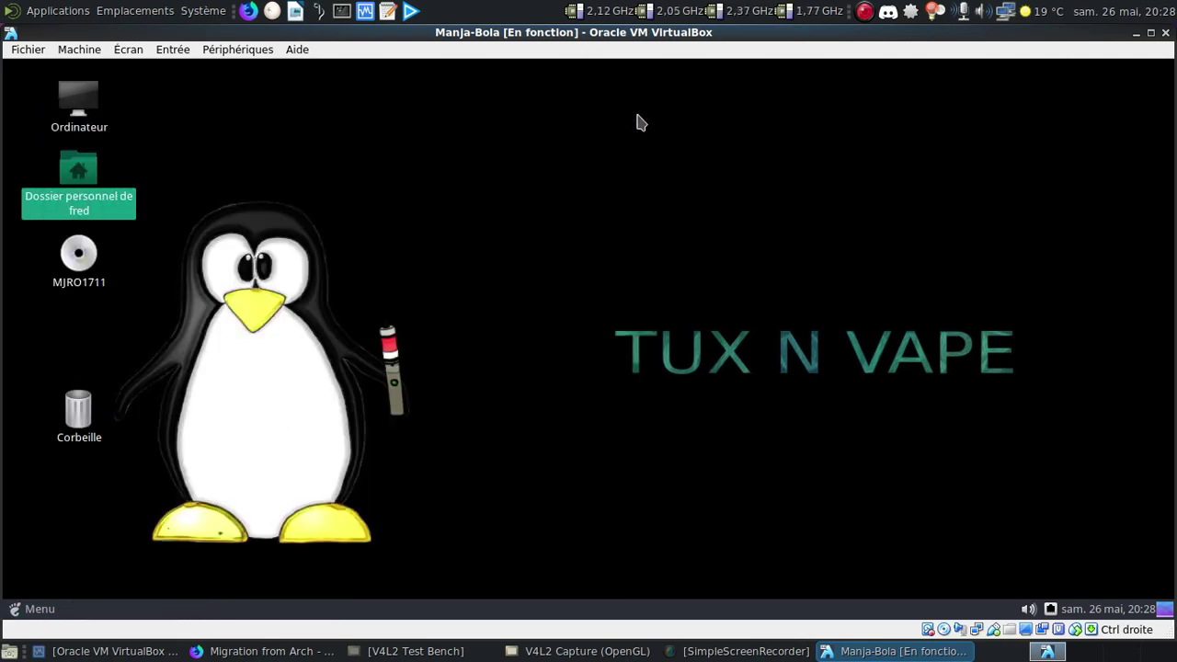
Search the applications for "term" and open Terminal MATE.
left_click(40, 609)
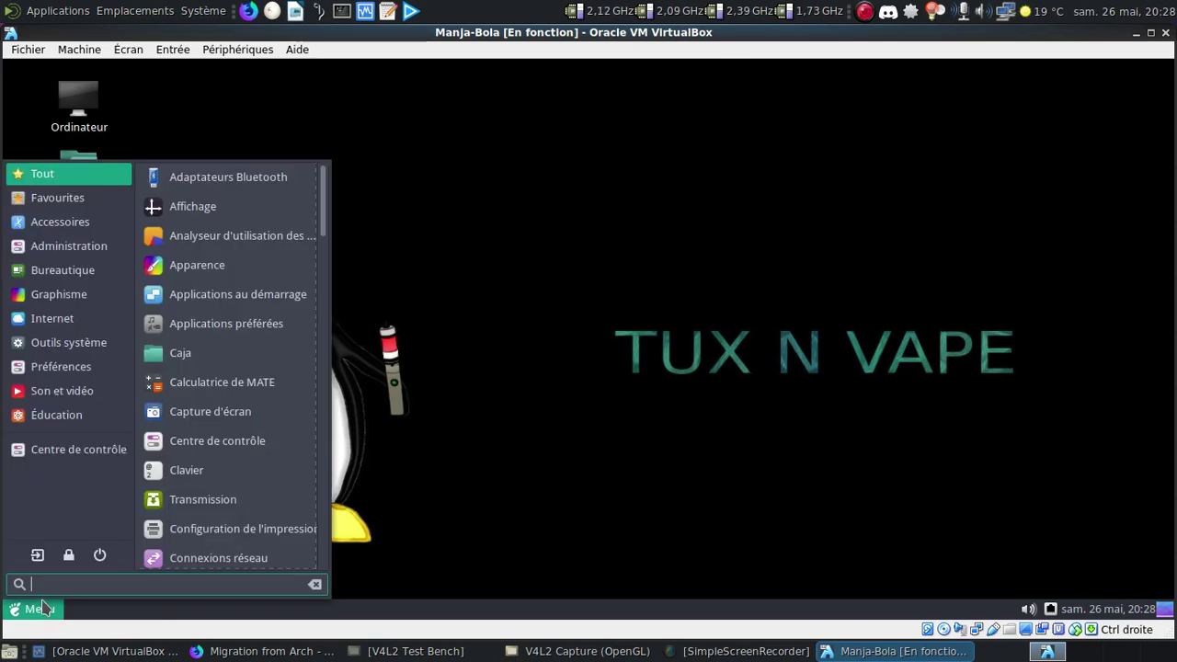
type("term")
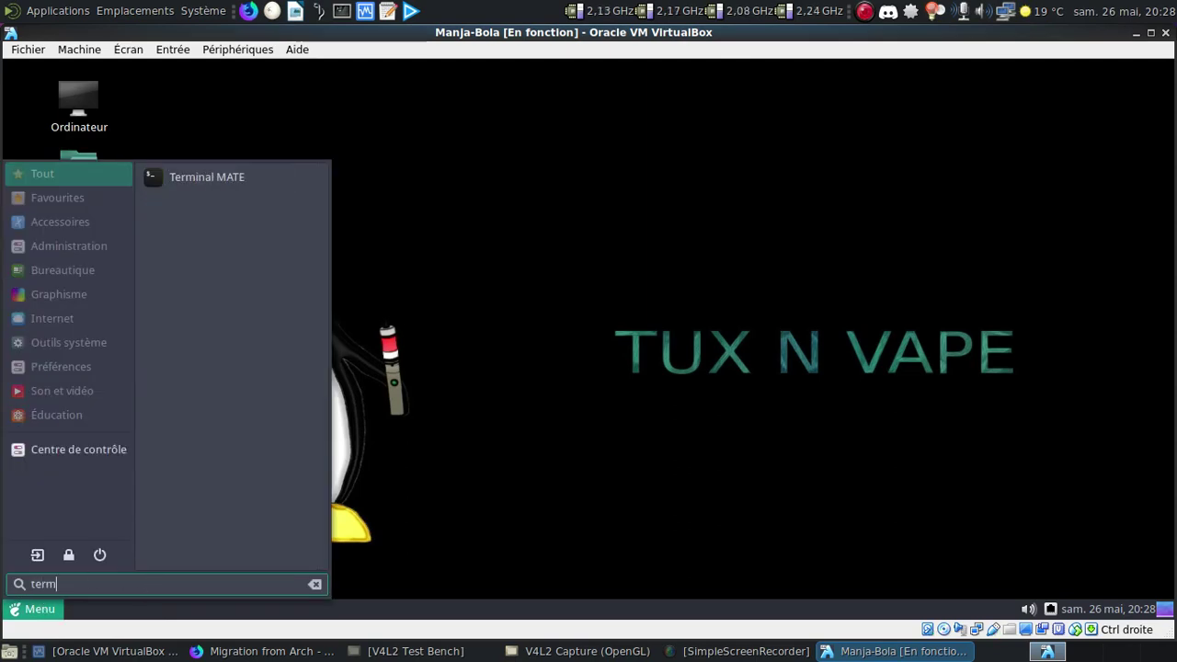
left_click(187, 182)
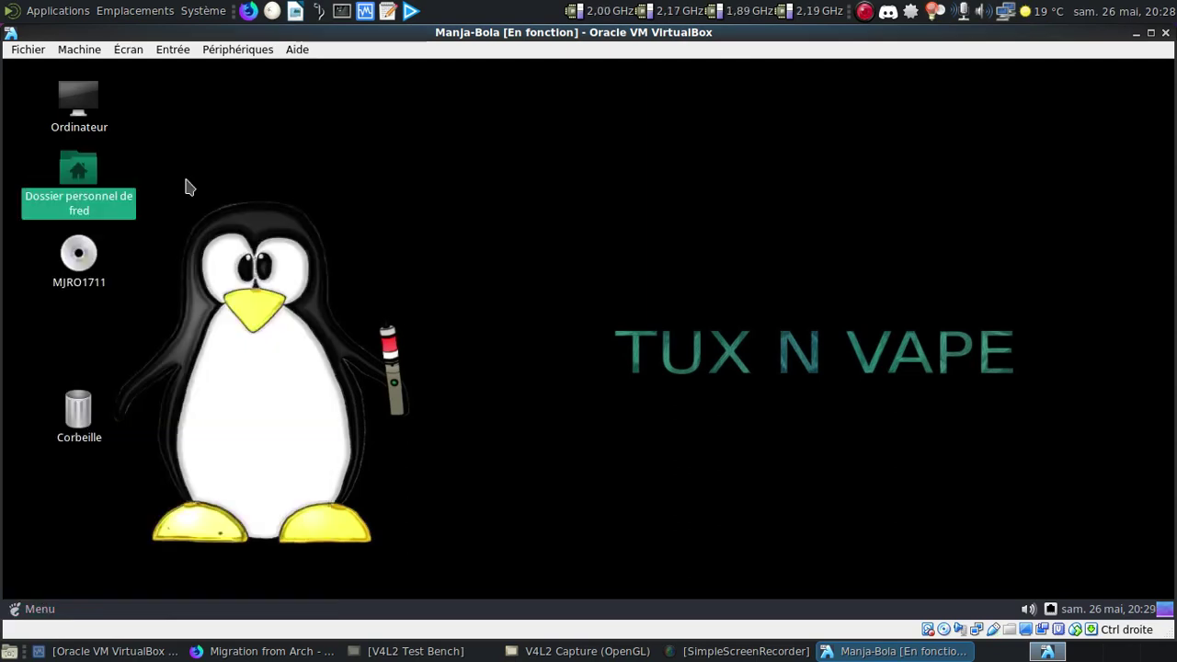
Check the running kernel with "uname -a" and the distribution details with "lsb_release -a".
type("un")
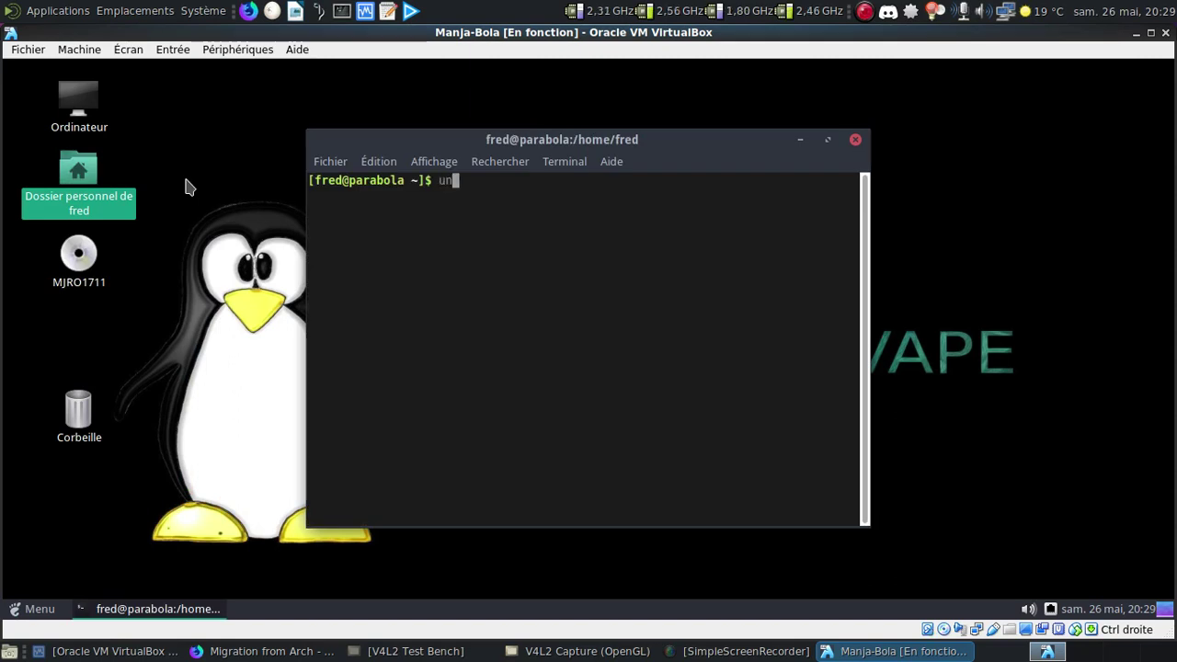
type("ame -a")
key("Return")
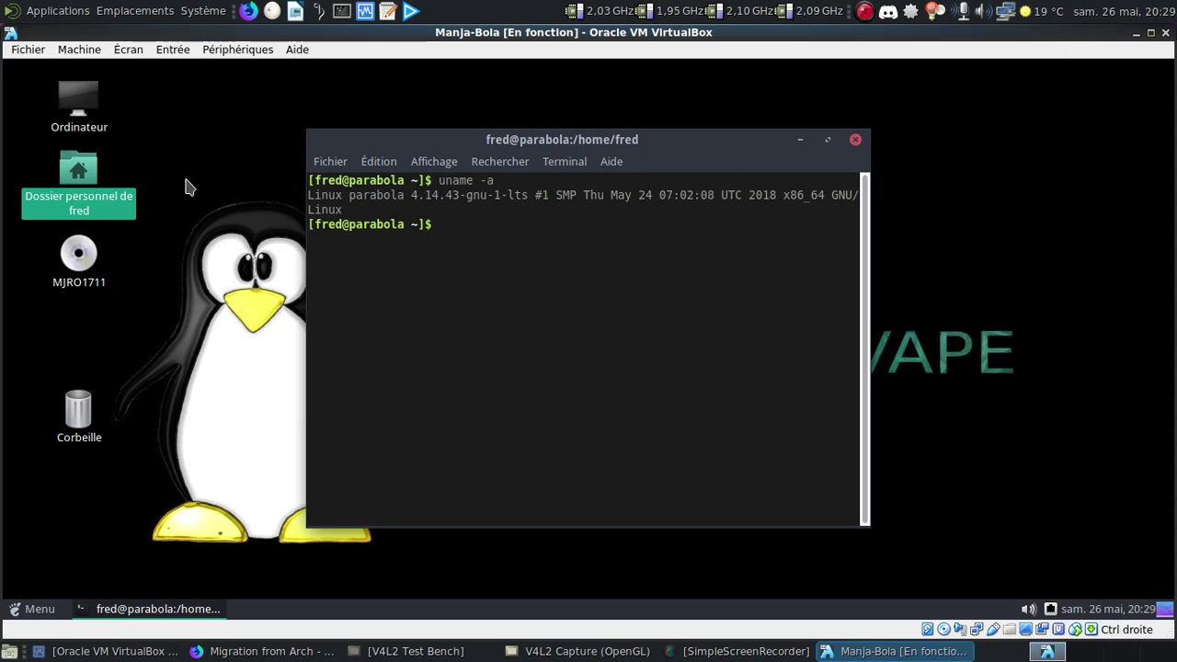
type("lsb_release -a")
key("Return")
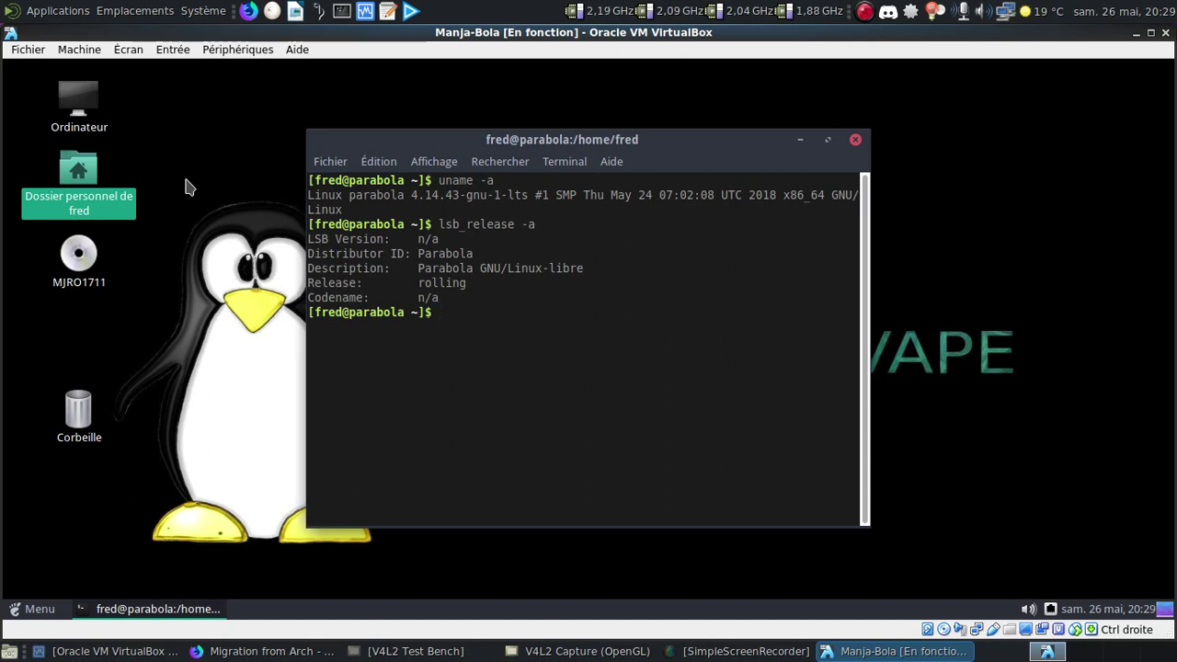
Install the Iceweasel browser with "sudo pacman -S iceweasel", entering the sudo password and confirming the installation.
type("sudo pacman")
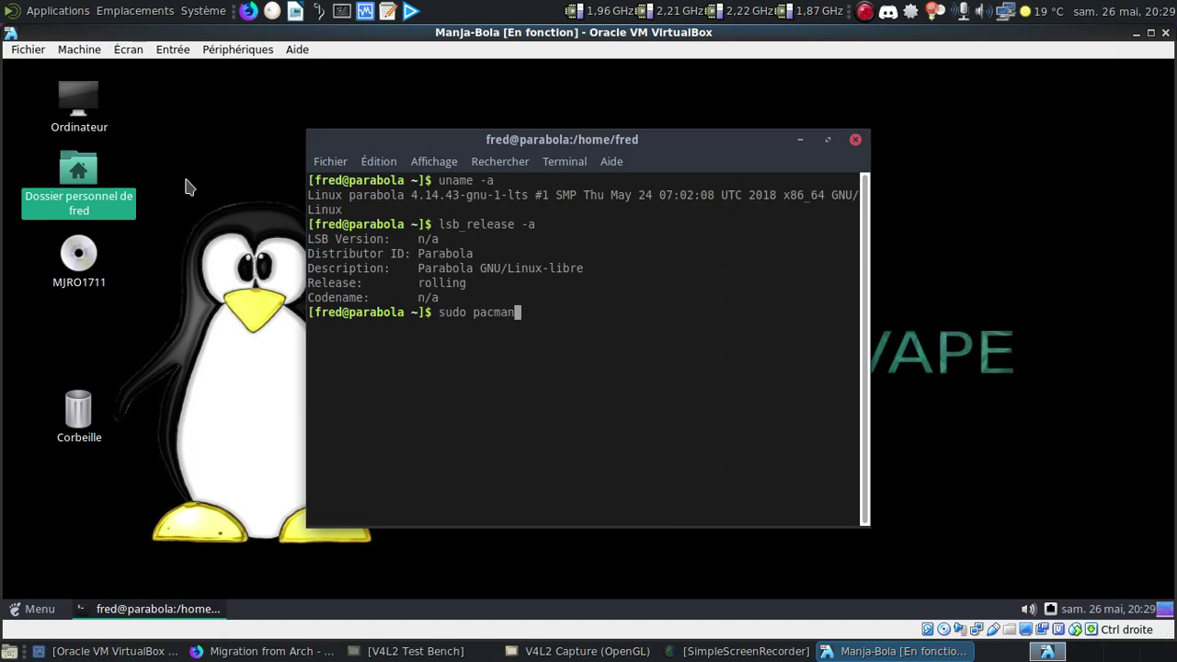
type(" -S iceweasel")
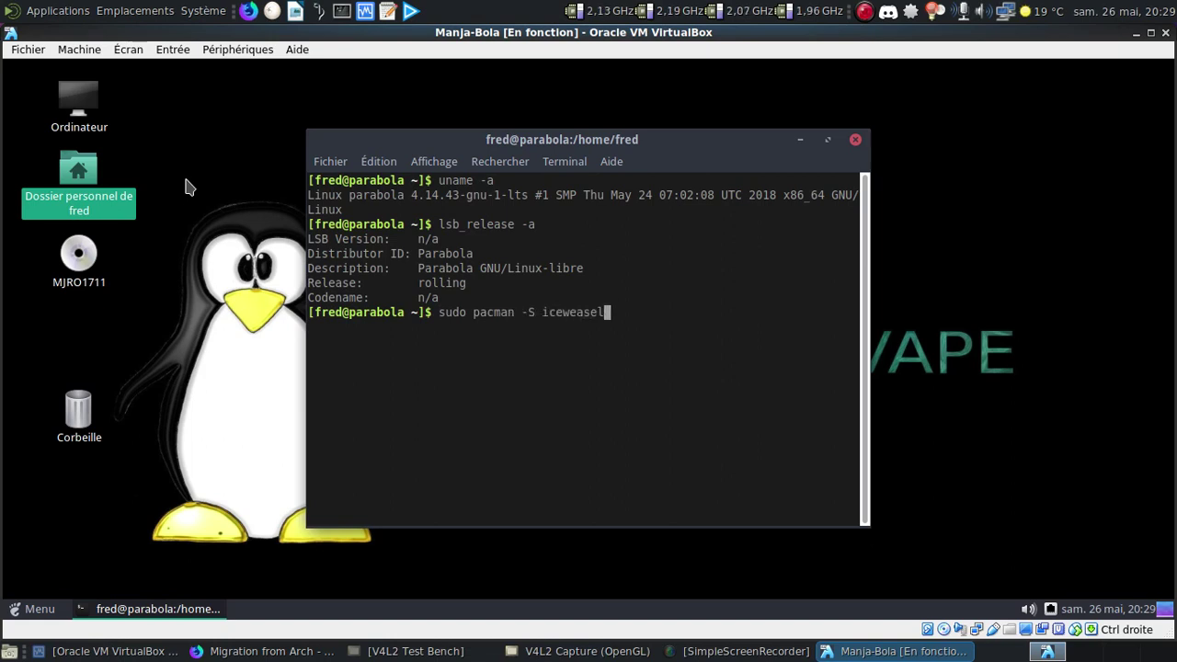
key("Return")
key("Return")
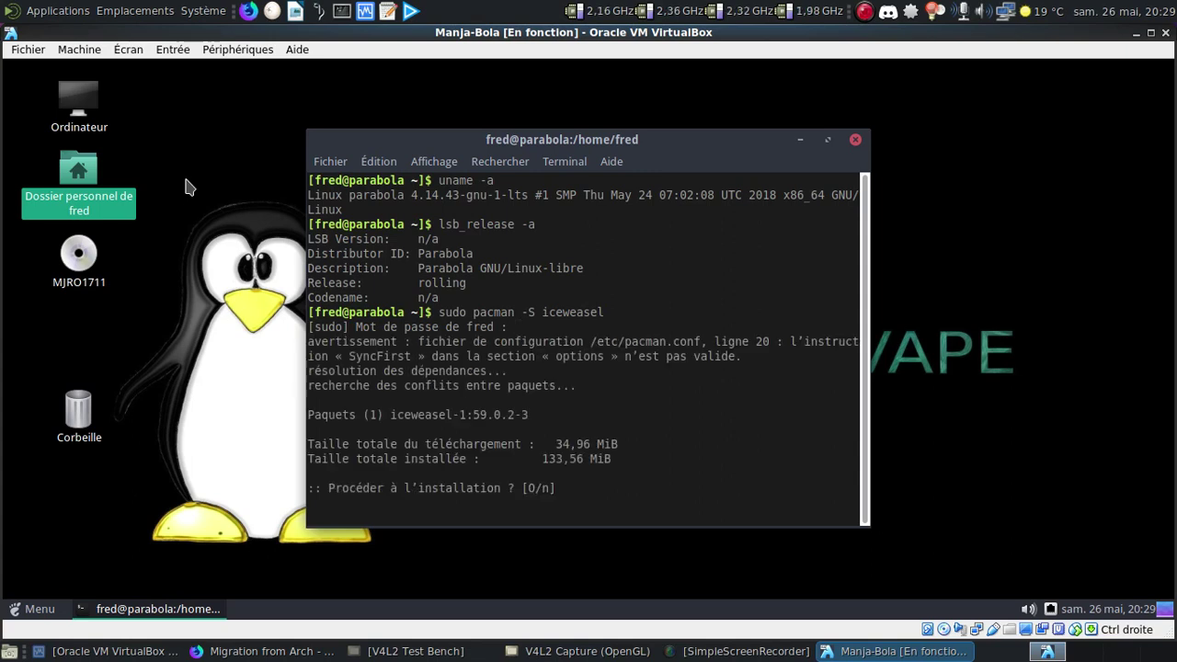
key("Return")
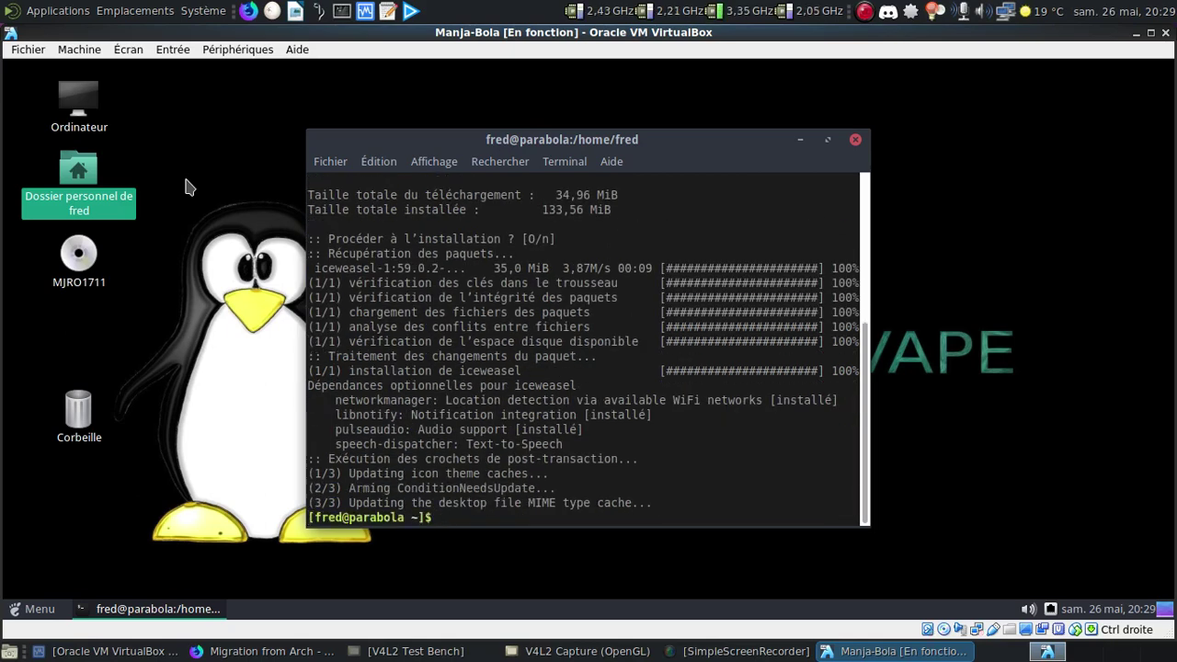
Install the French language pack with "sudo pacman -S iceweasel-l10n-fr", confirm the installation and close the terminal.
key("Up")
type("-")
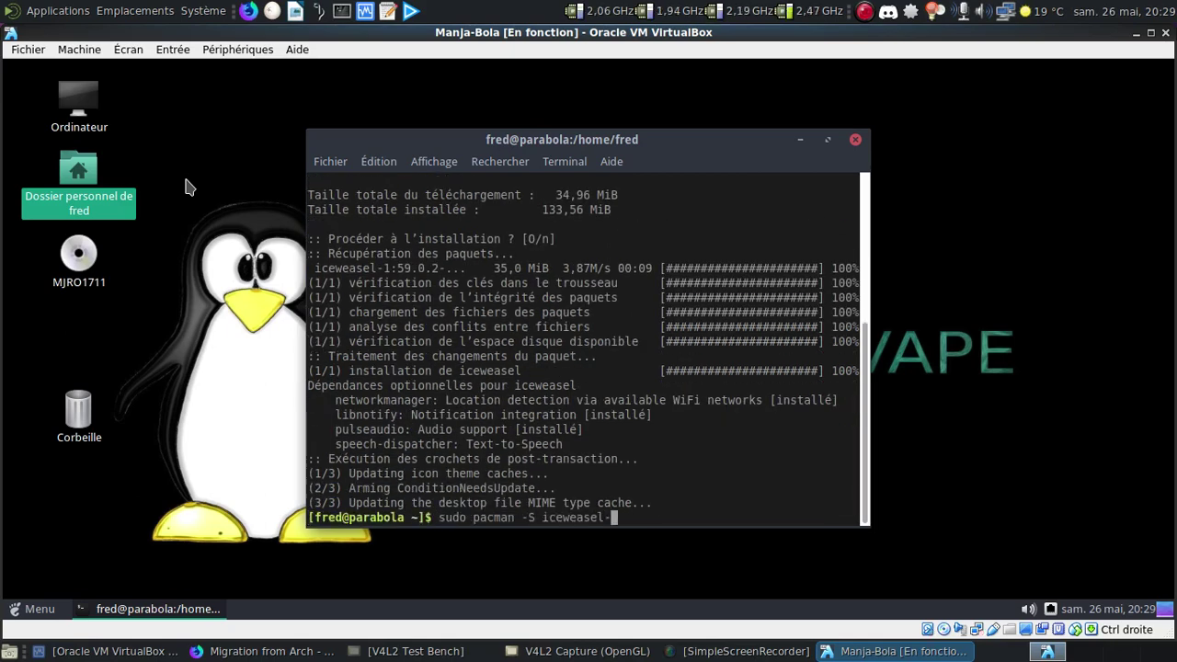
type("l10n-f")
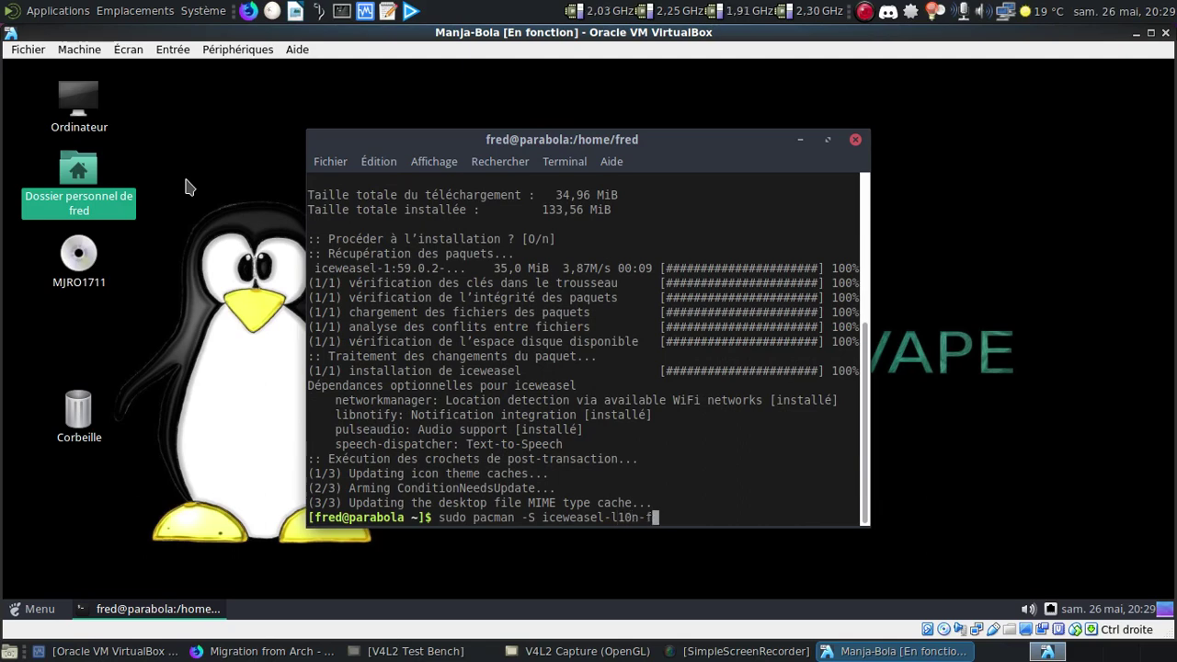
type("r")
key("Return")
key("Return")
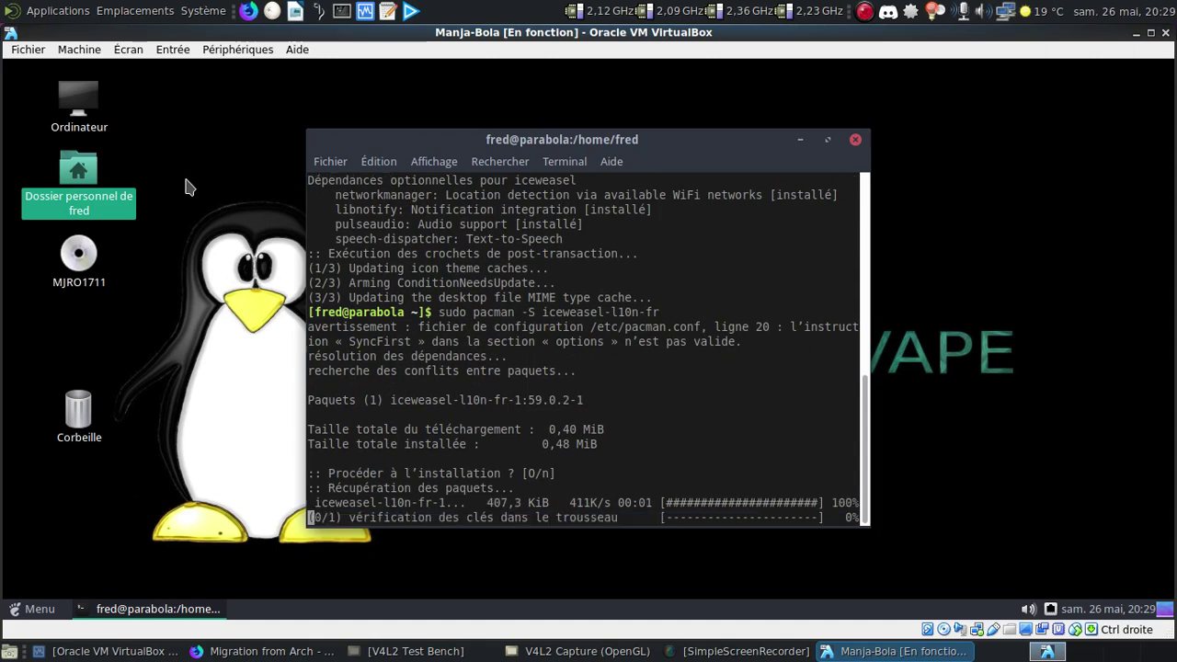
left_click(855, 140)
Launch Iceweasel from the Internet category of the applications.
left_click(42, 609)
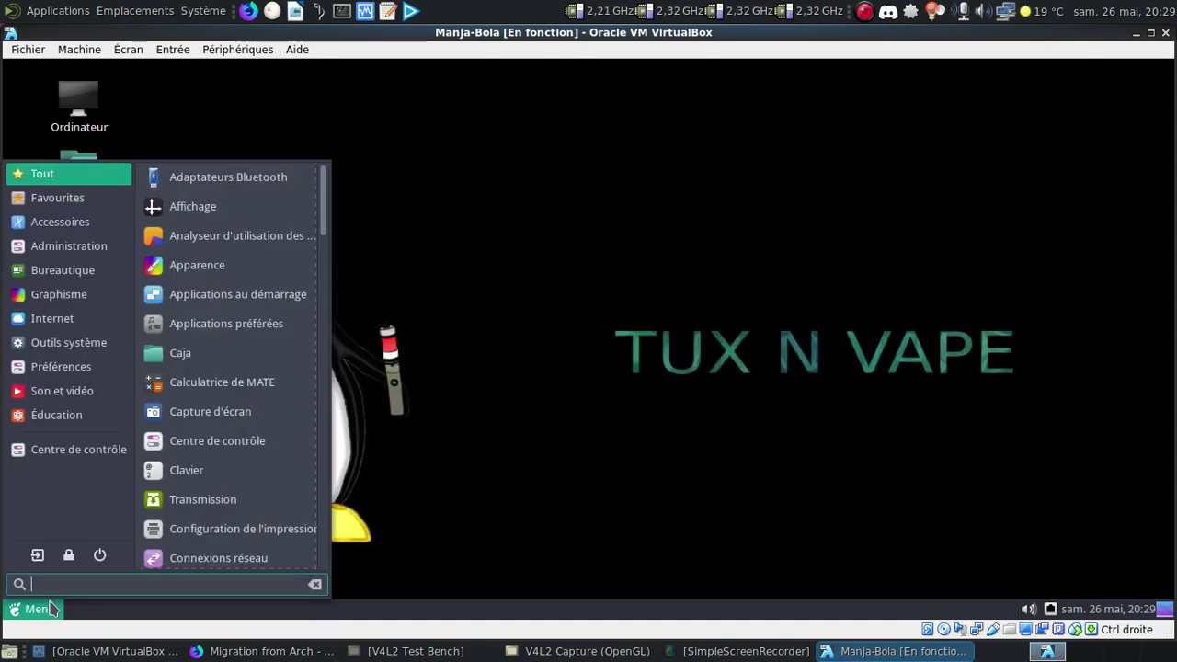
left_click(86, 322)
left_click(179, 323)
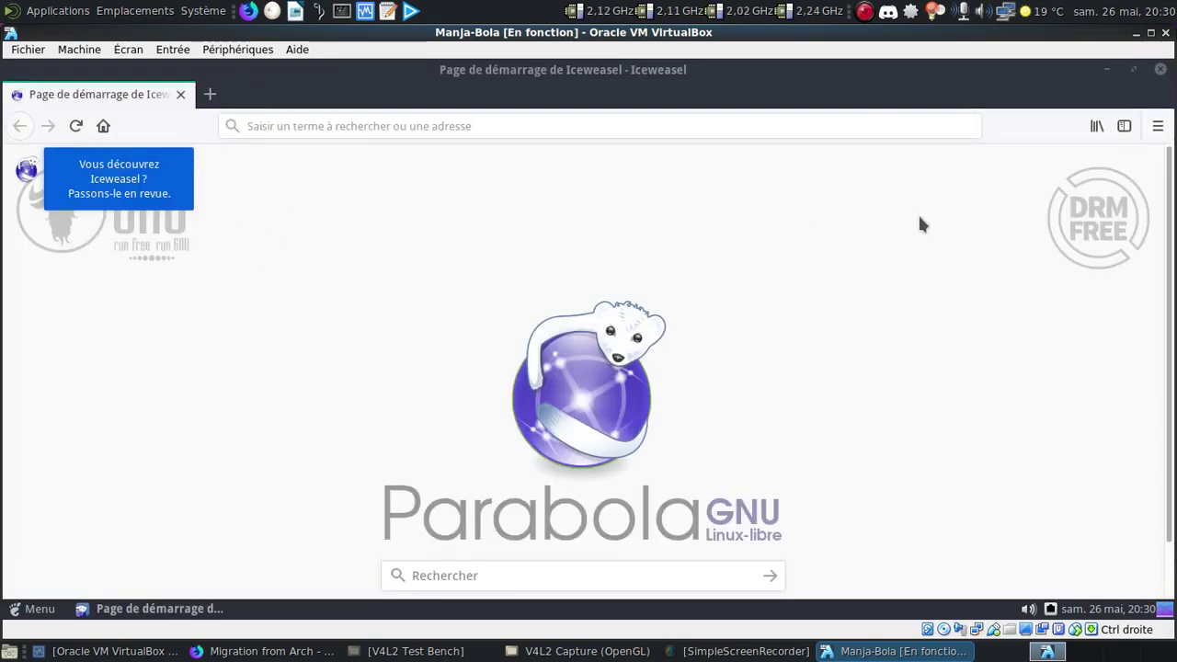
Check the Iceweasel version information in À propos de Iceweasel and close that window.
left_click(1158, 126)
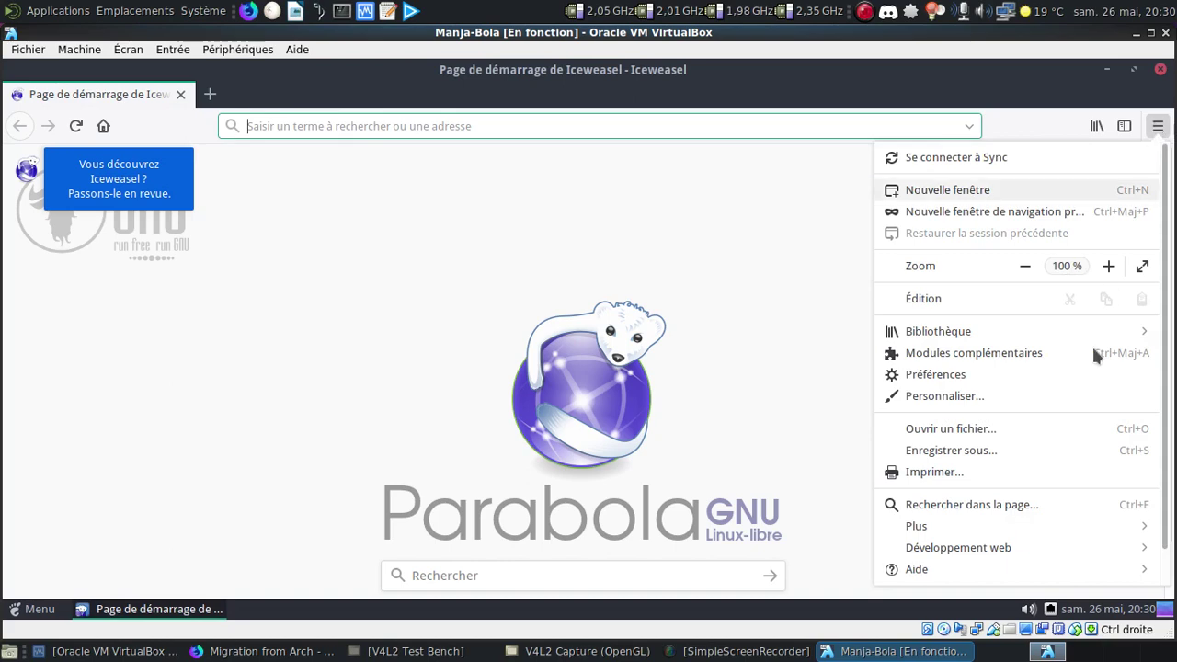
scroll(1055, 512, "down", 1)
left_click(1017, 536)
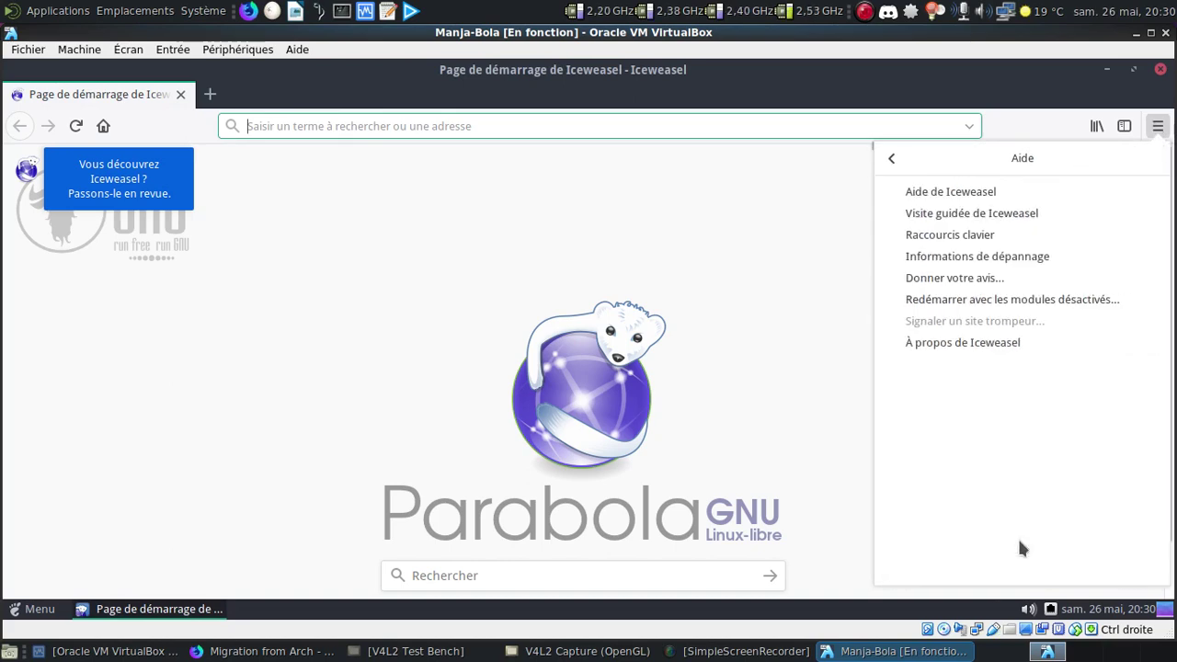
left_click(959, 341)
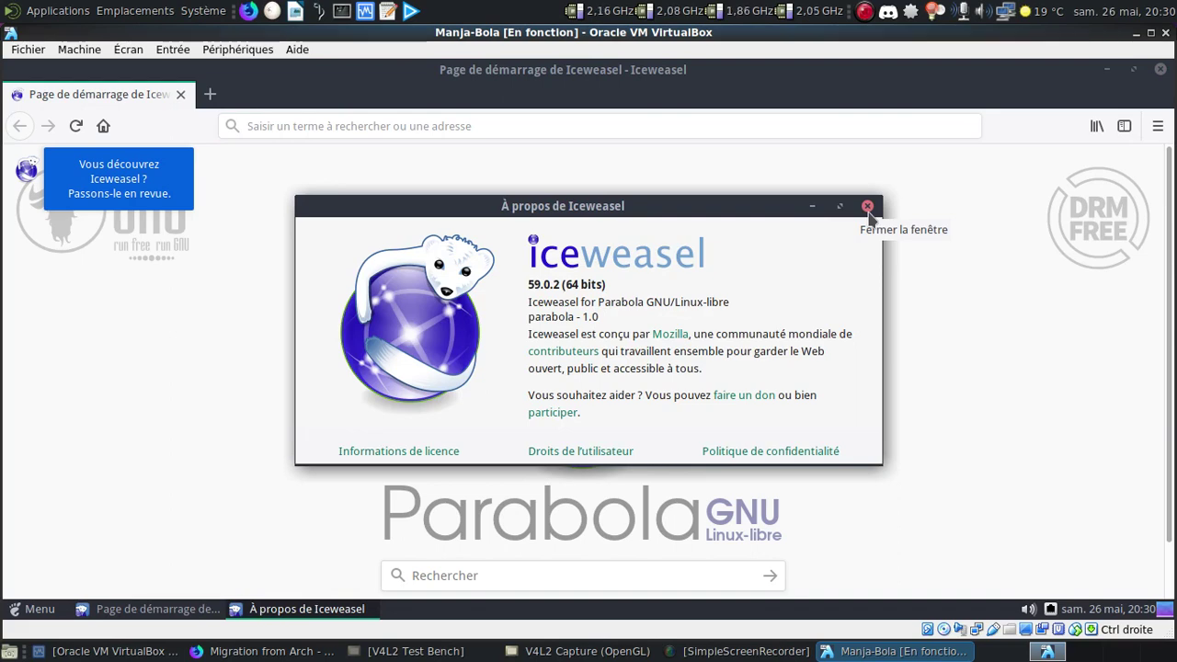
left_click(868, 212)
Open the add-ons manager and try to search its catalogue page for "ublock".
left_click(1158, 126)
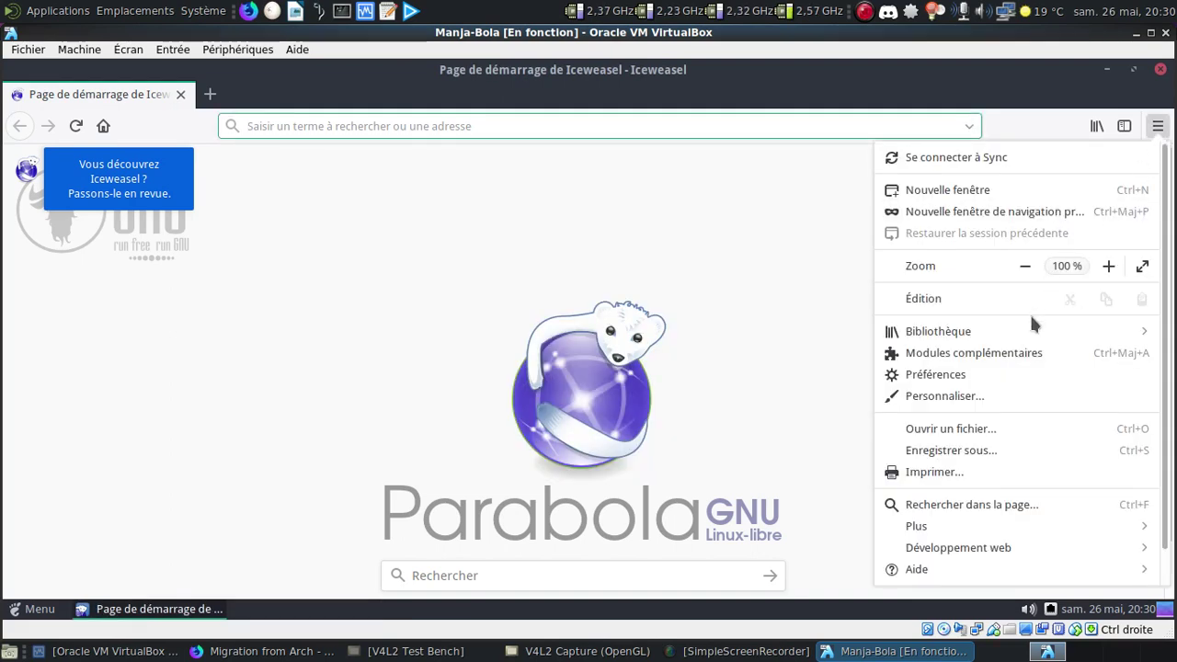
left_click(1026, 350)
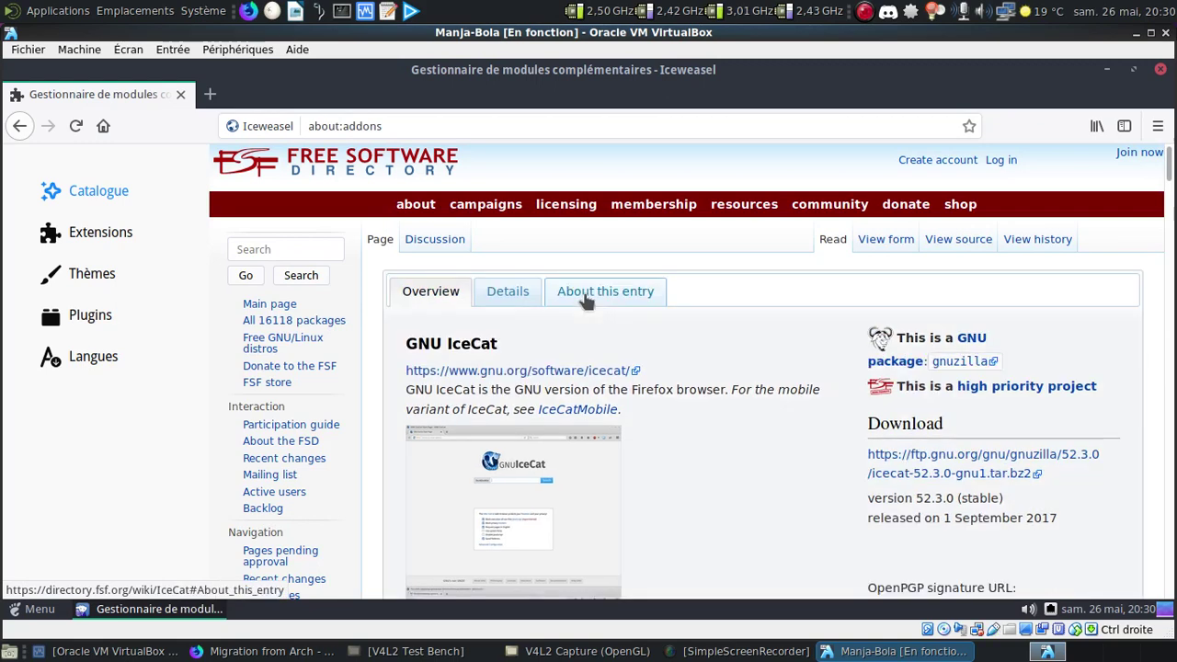
left_click(304, 248)
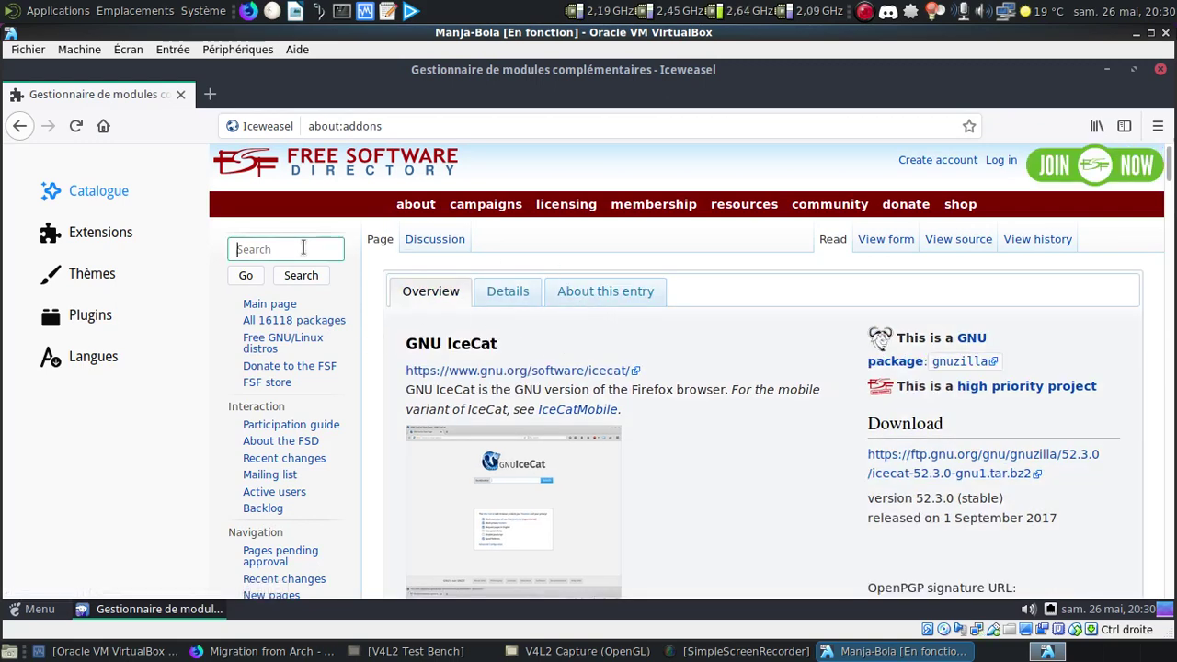
type("ublock")
key("Return")
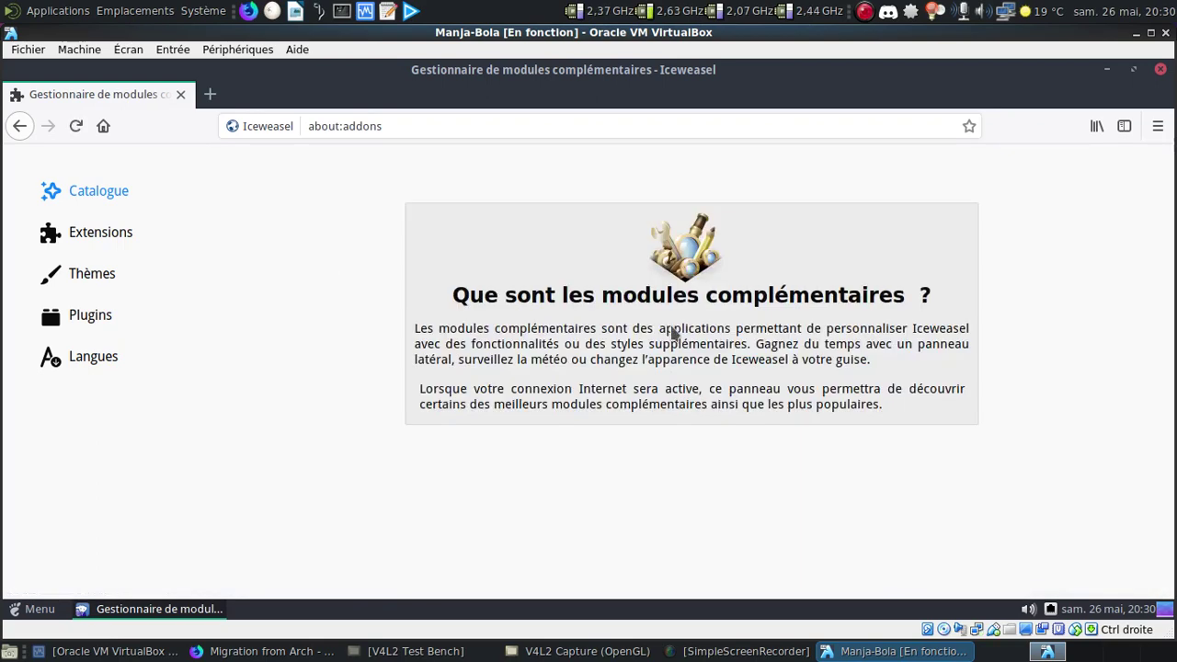
Search addons.mozilla.org for "ublock" from the Extensions section of the add-ons manager.
left_click(107, 241)
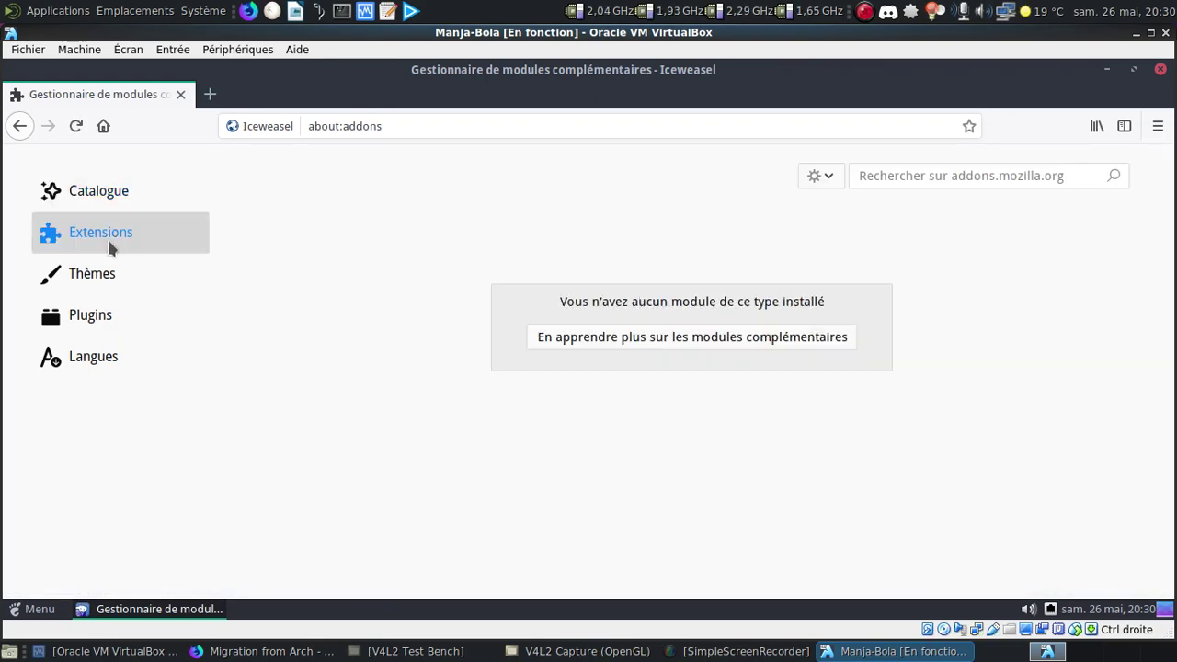
left_click(887, 177)
type("ublock")
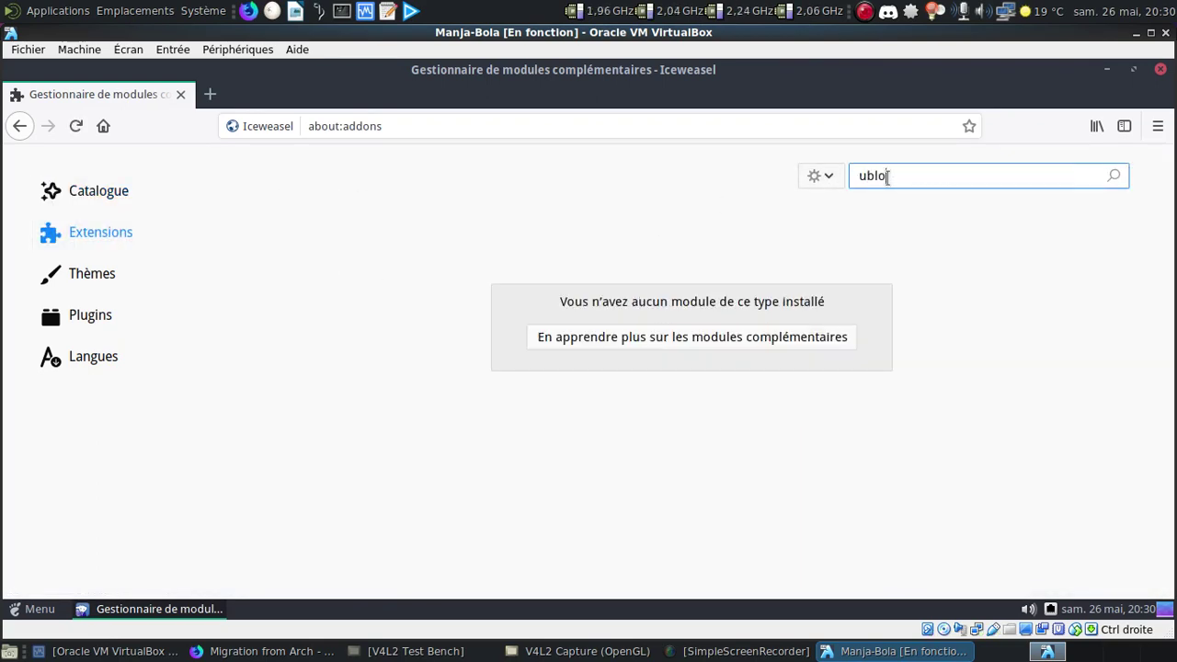
key("Return")
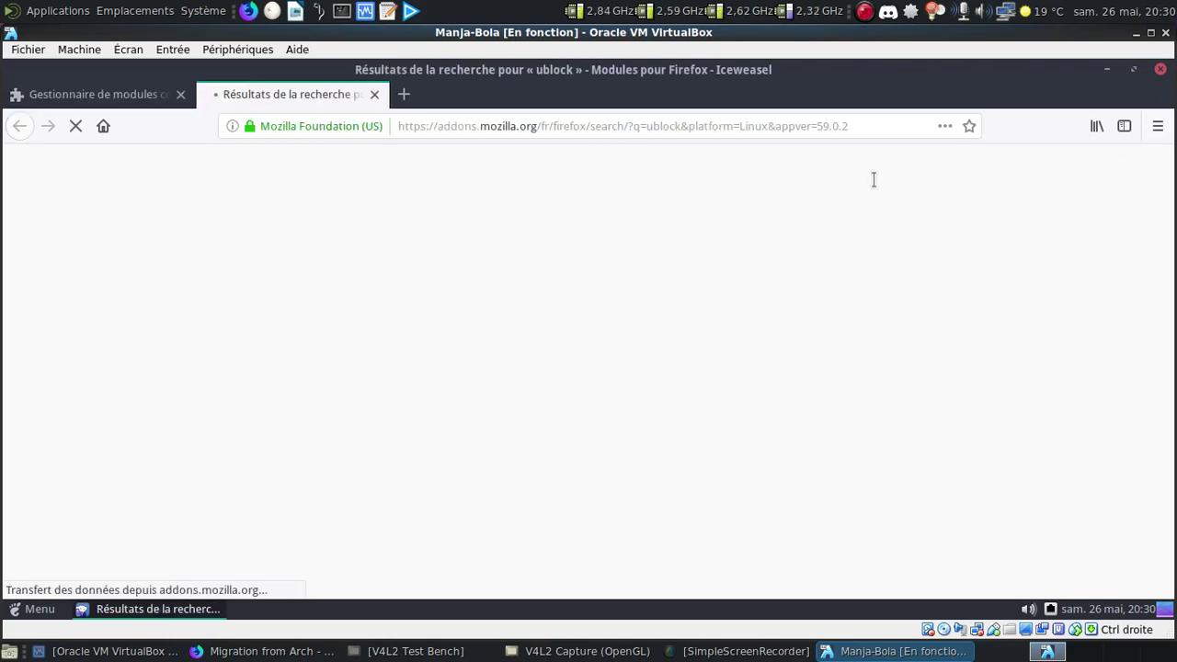
Add the uBlock Origin extension to Iceweasel, acknowledge the installation and close the browser.
scroll(567, 357, "down", 3)
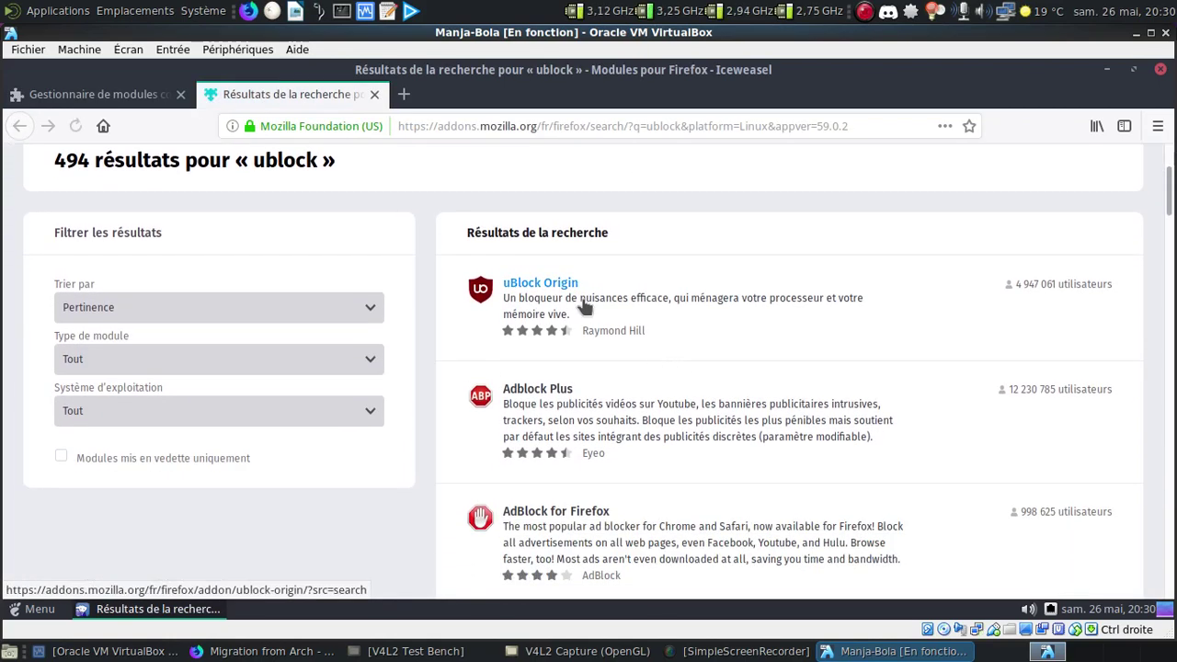
left_click(583, 302)
left_click(594, 492)
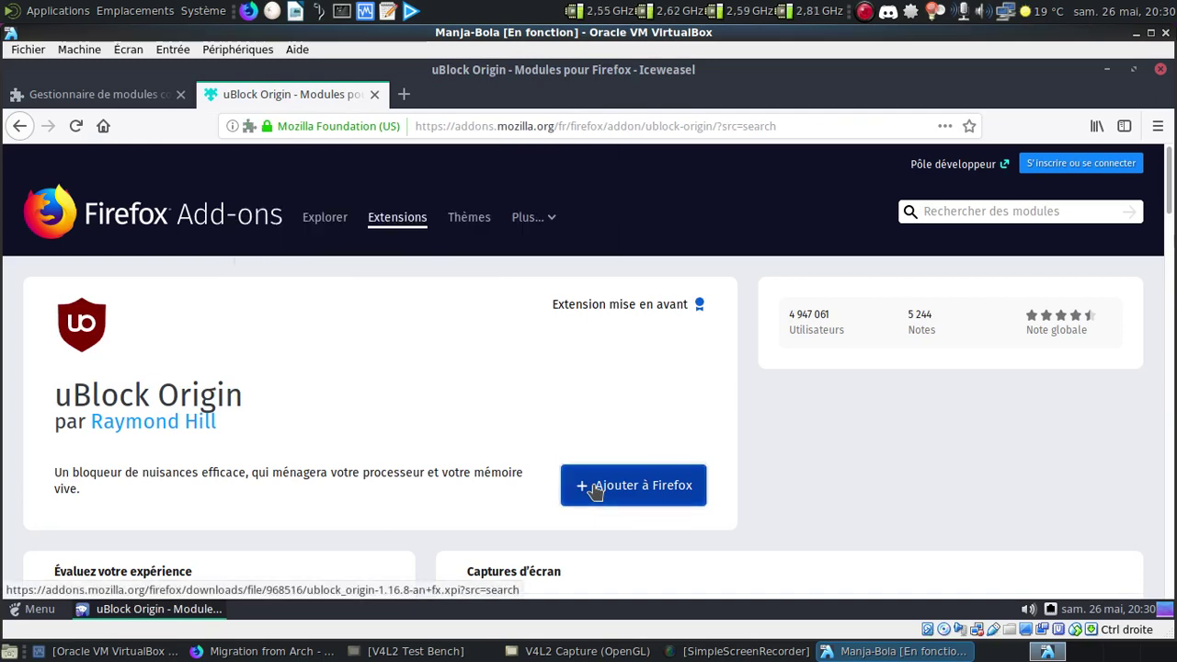
left_click(512, 296)
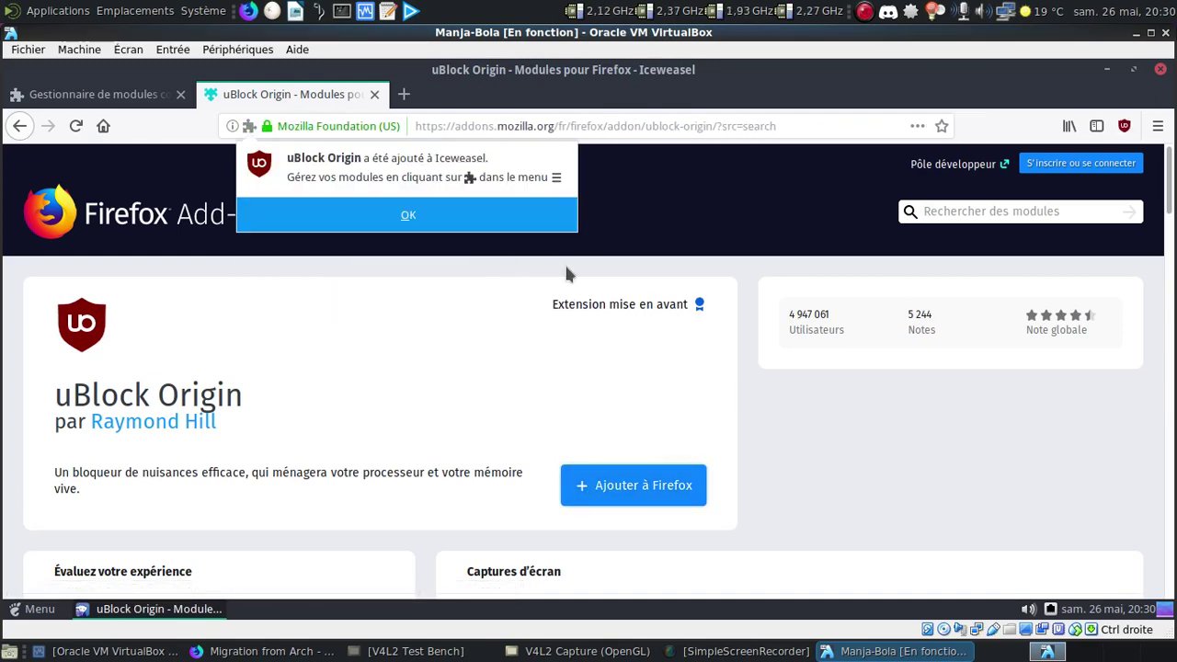
left_click(505, 219)
left_click(375, 94)
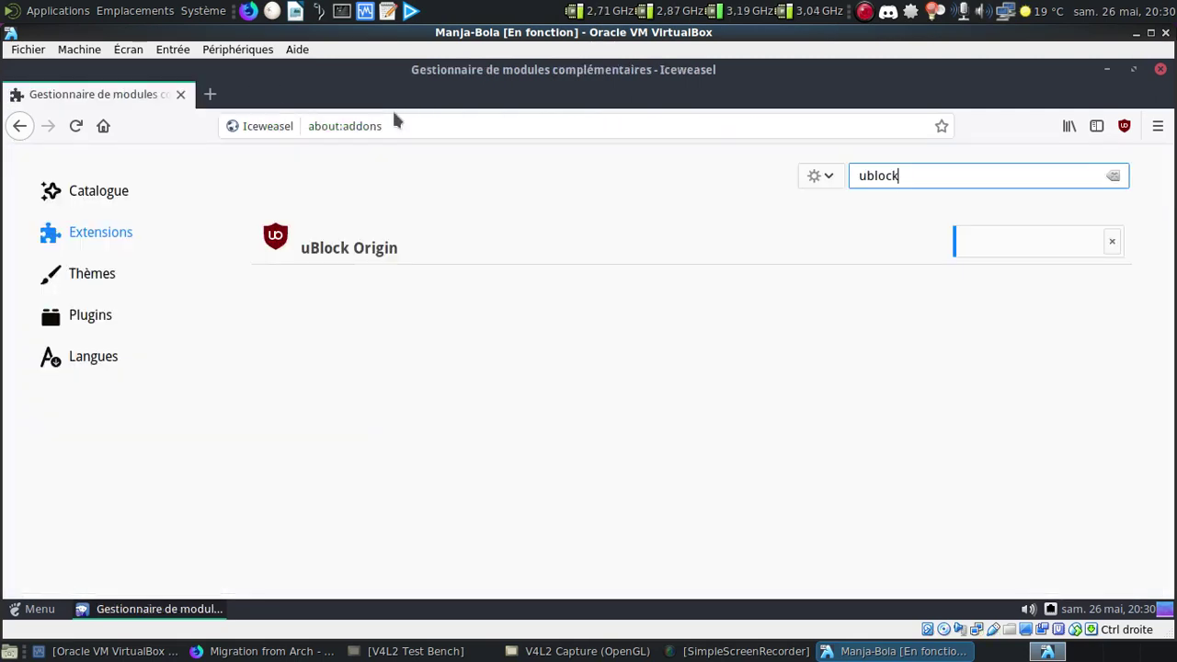
left_click(1163, 71)
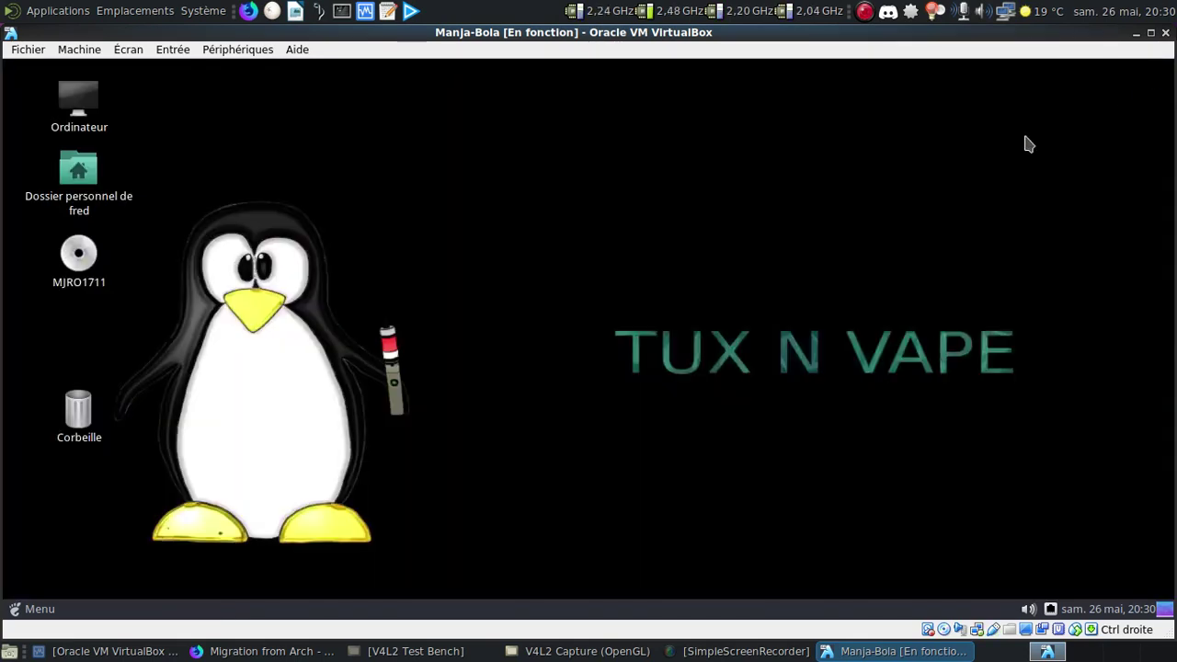
Review the installed applications in the Éducation, Son et vidéo, Préférences, Outils système, Internet and Graphisme categories.
left_click(41, 611)
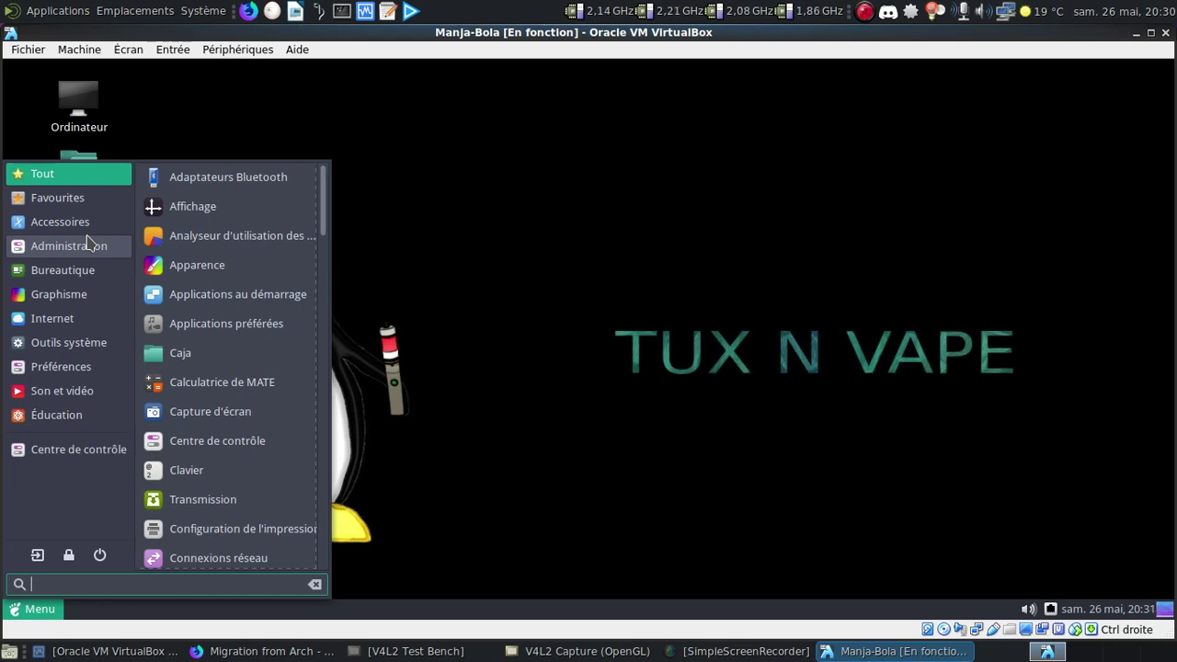
left_click(79, 420)
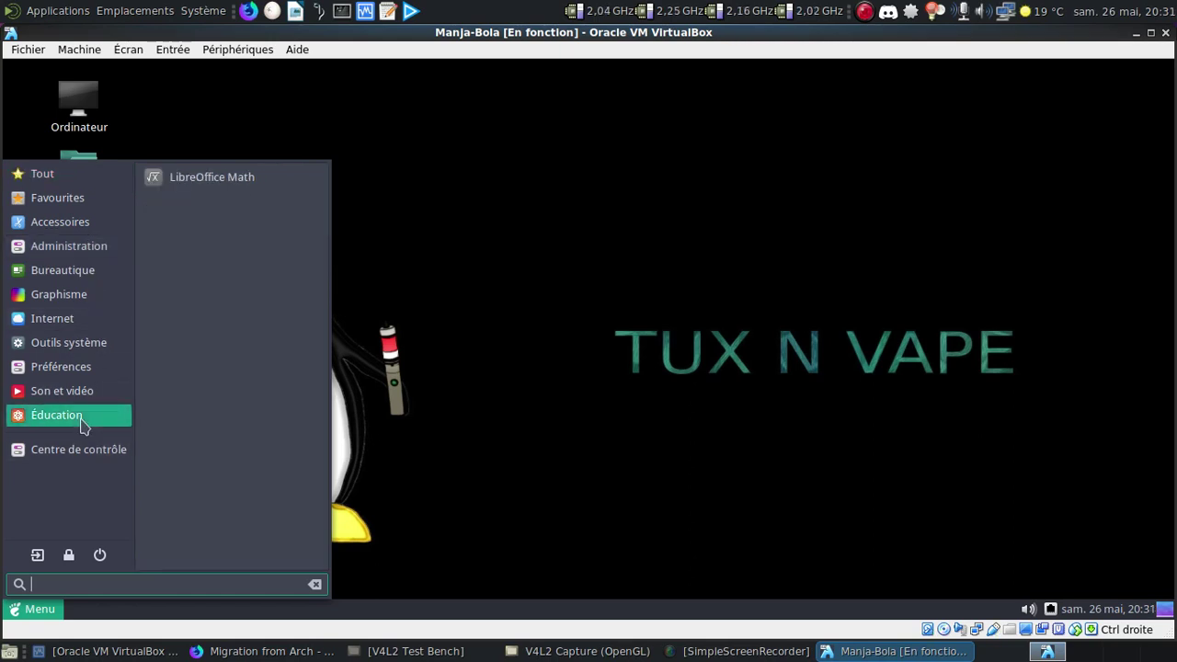
left_click(79, 404)
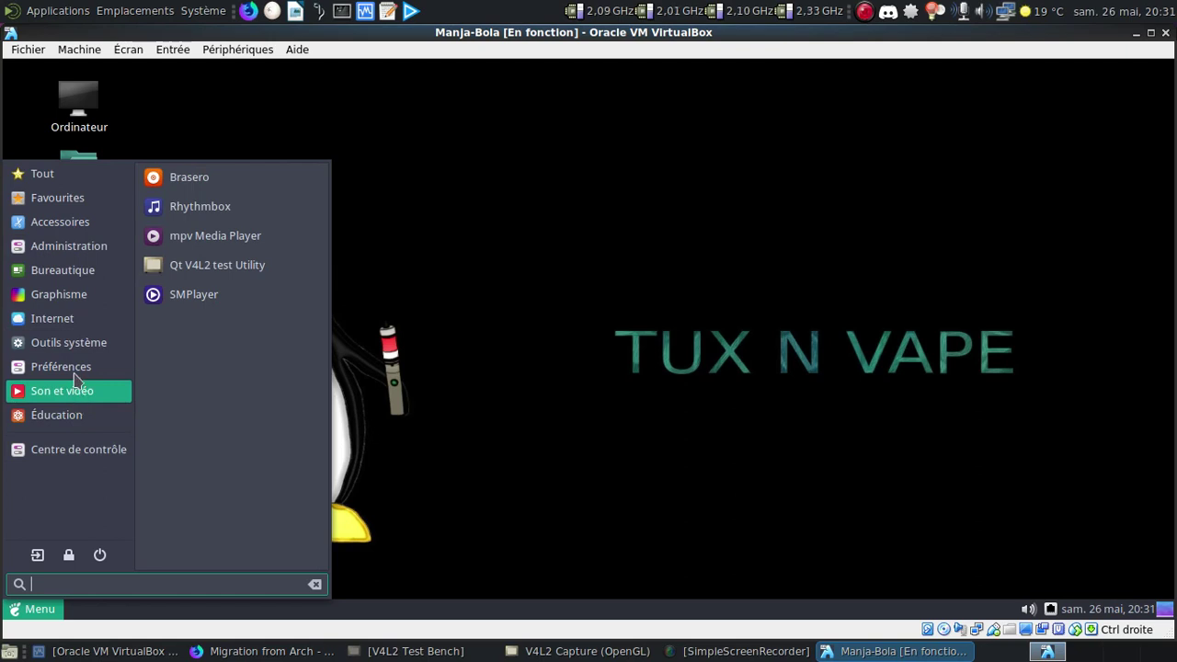
left_click(74, 369)
left_click(74, 351)
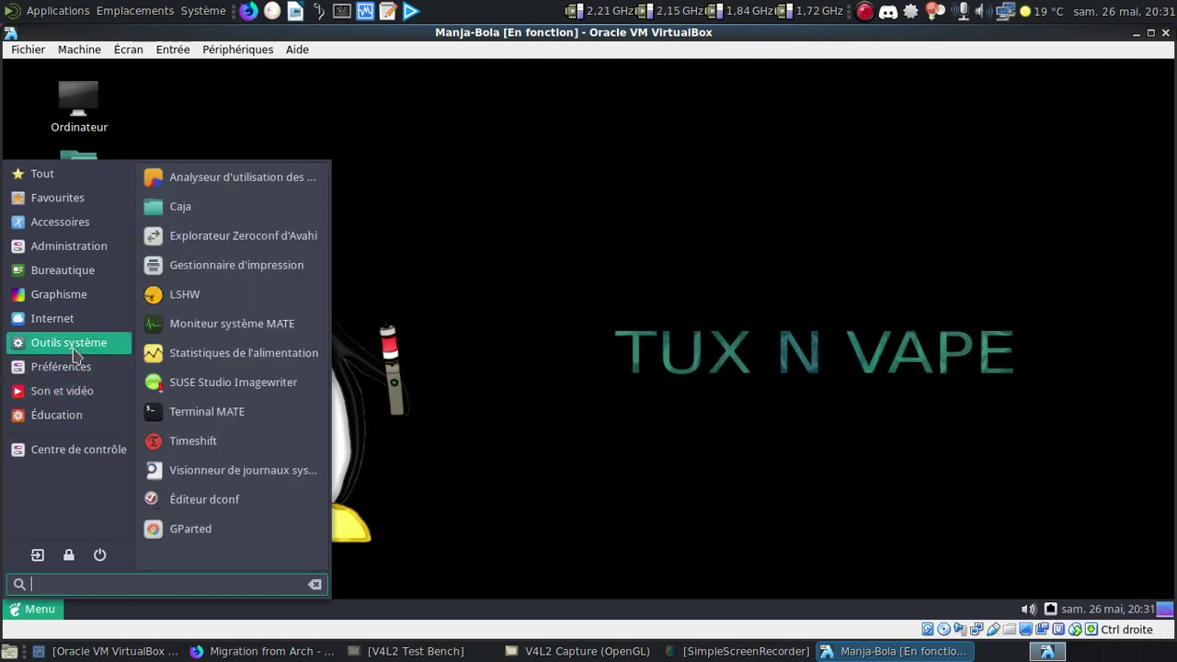
left_click(57, 321)
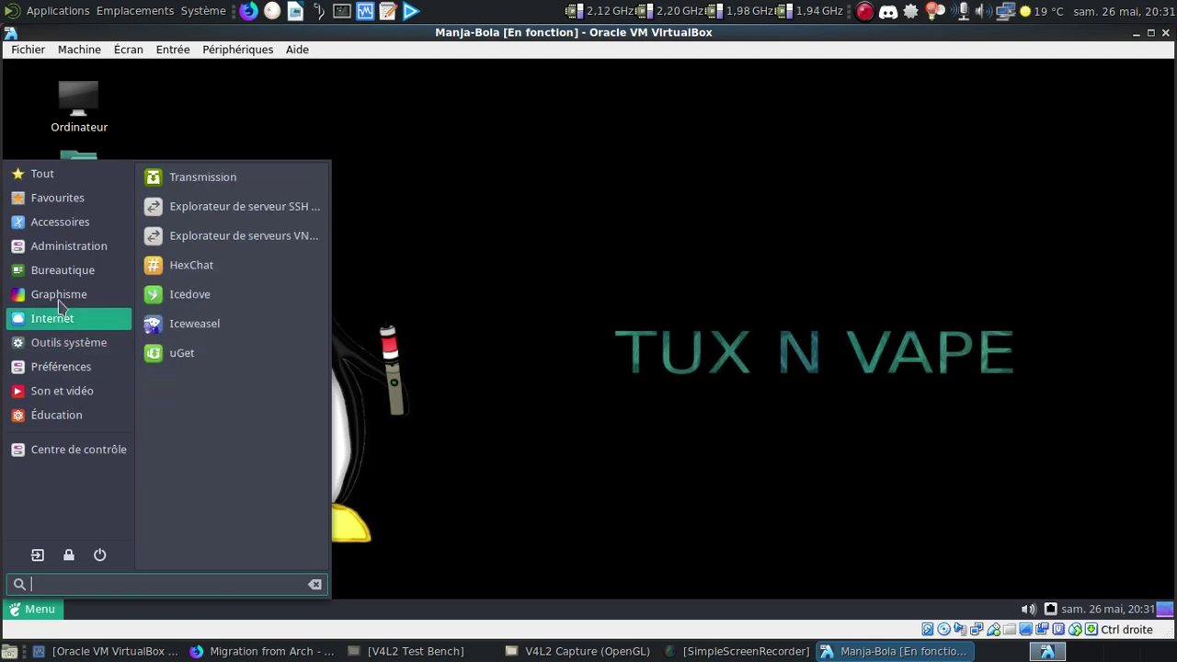
left_click(63, 296)
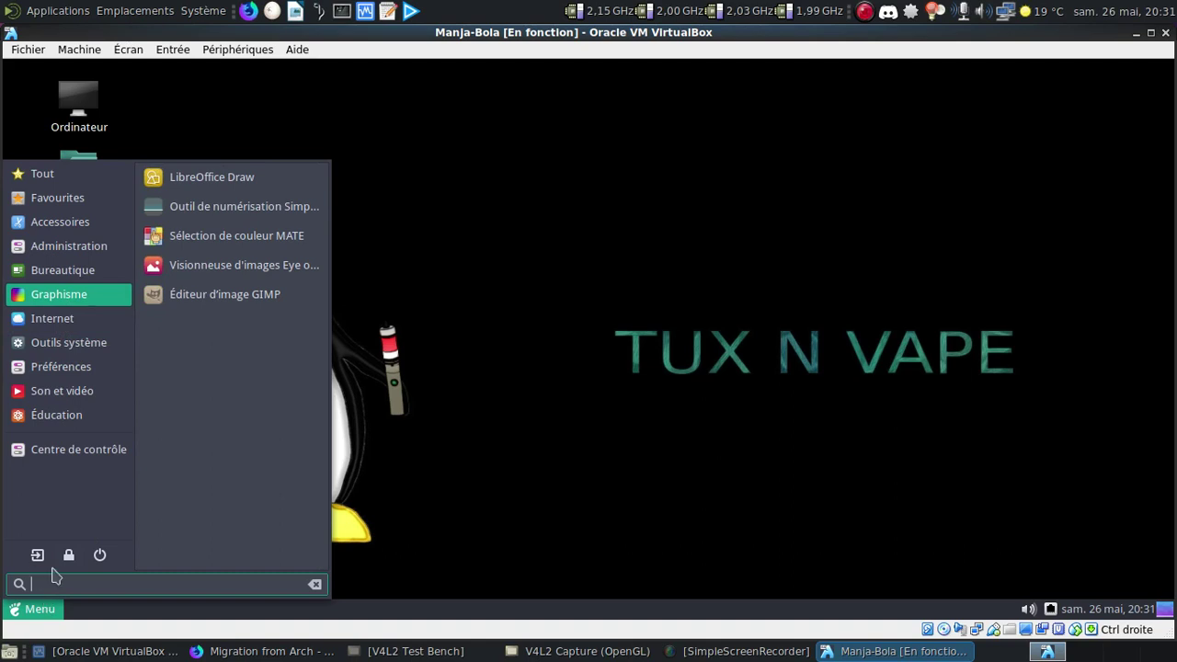
Shut down the virtual machine's system with Éteindre.
left_click(99, 555)
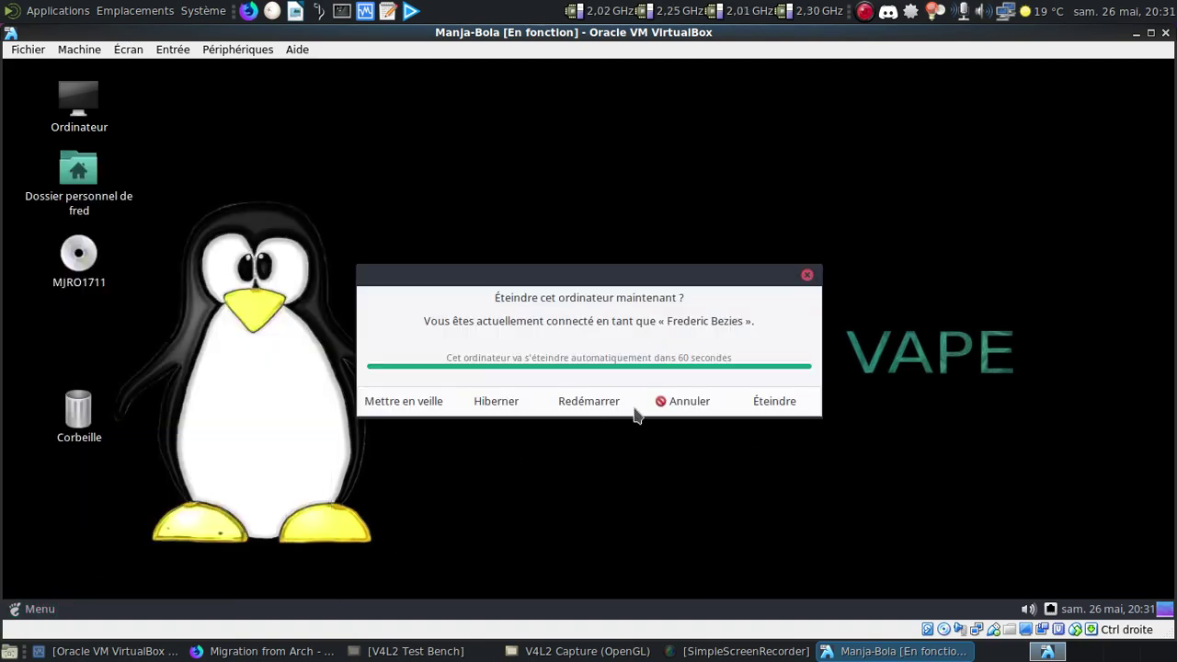
left_click(780, 404)
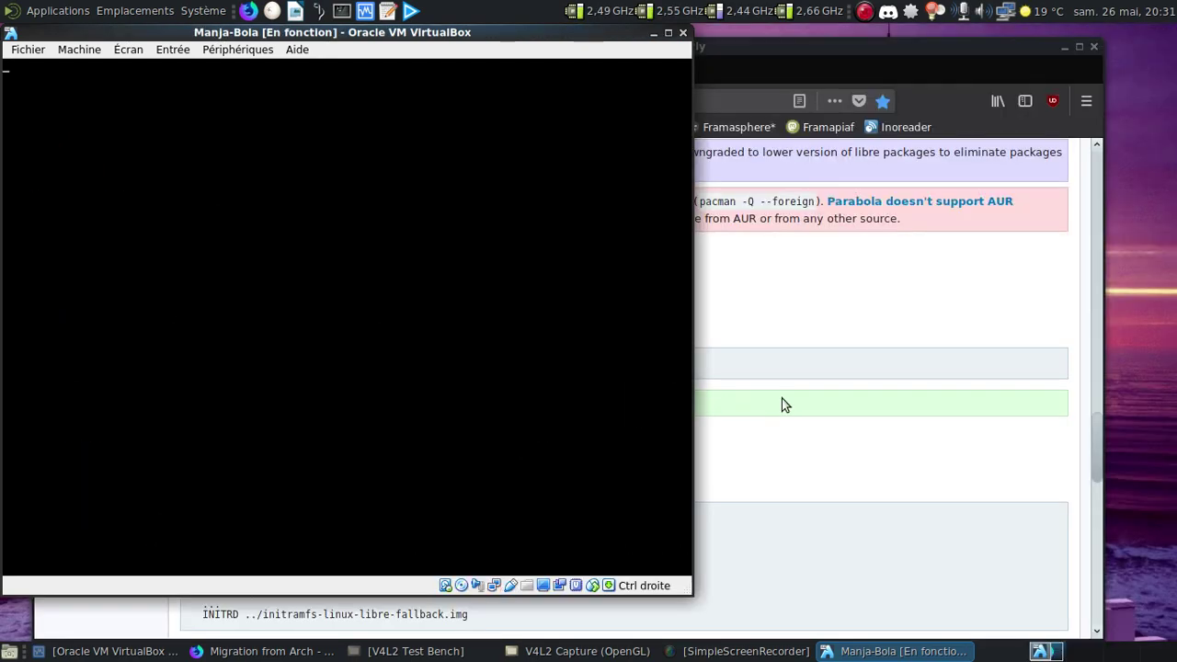